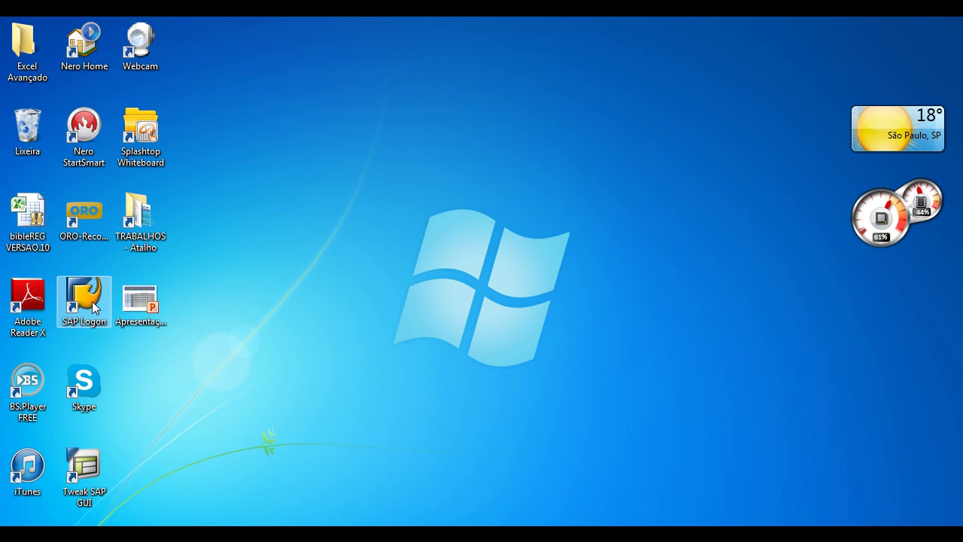
Start SAP Logon, open the Sap Fulltreina system and enter the user ID and account password.
double_click(89, 293)
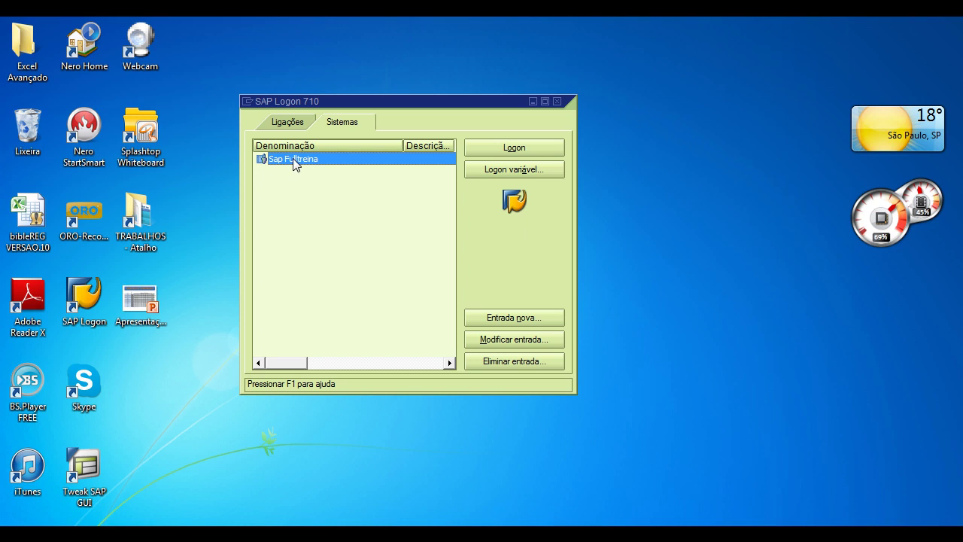
left_click(521, 146)
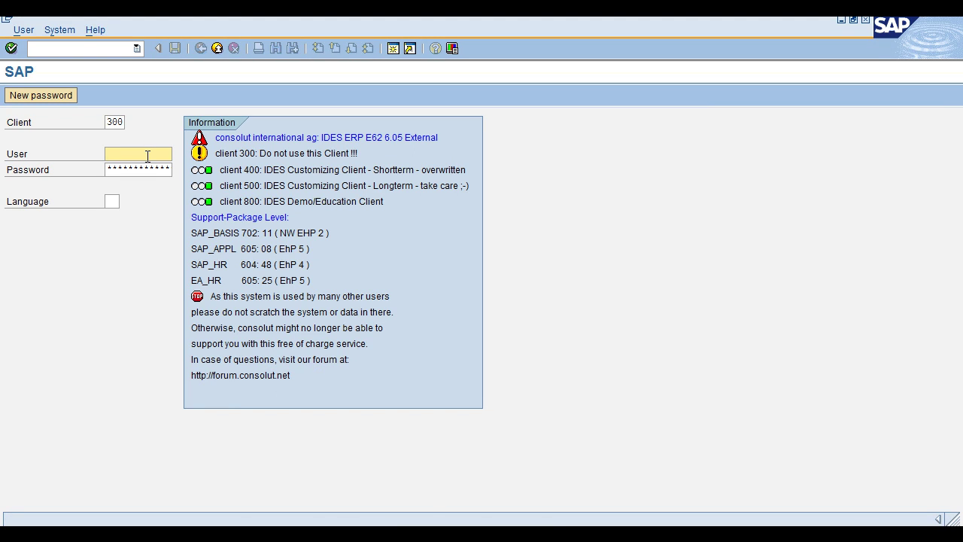
left_click(147, 155)
left_click(147, 168)
left_click(110, 169)
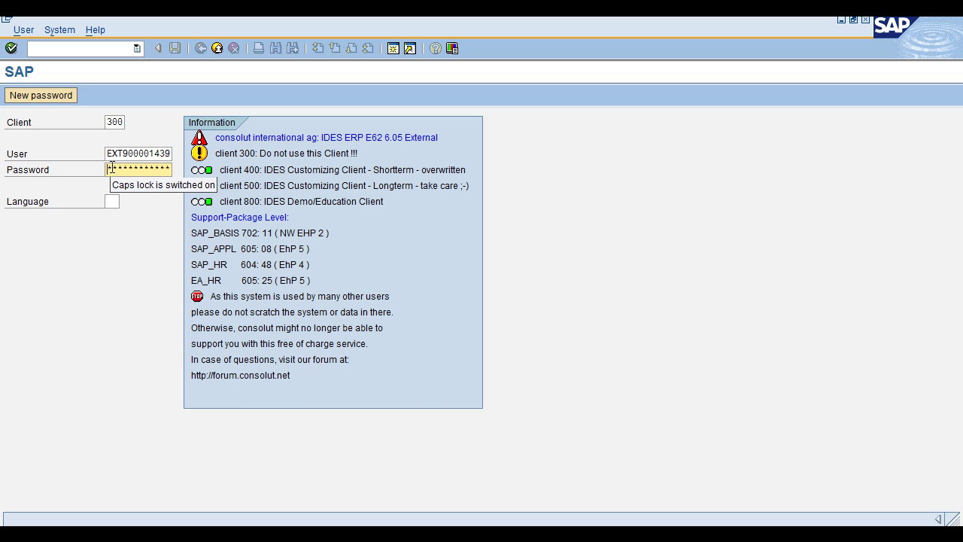
type("****")
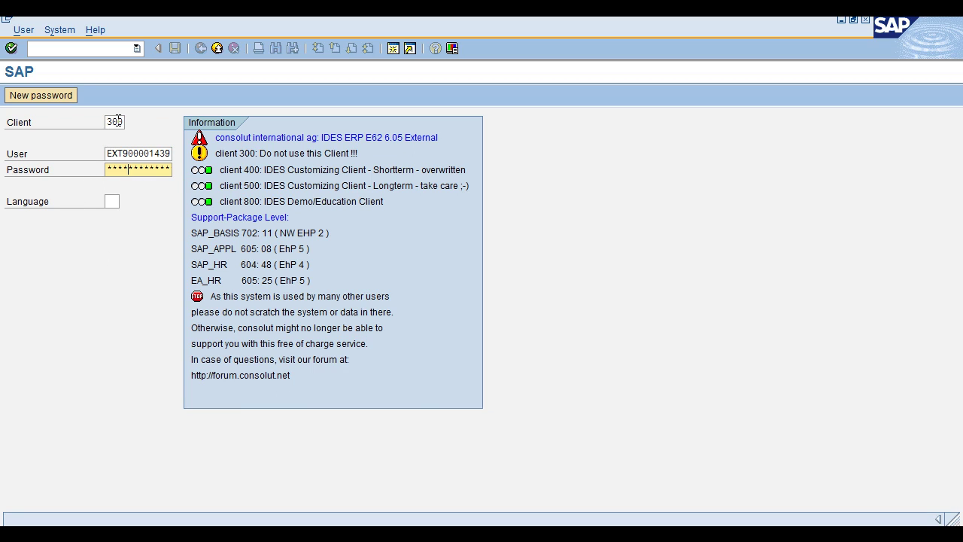
Set the client to 800 and the language to PT, and log on to the system.
double_click(113, 122)
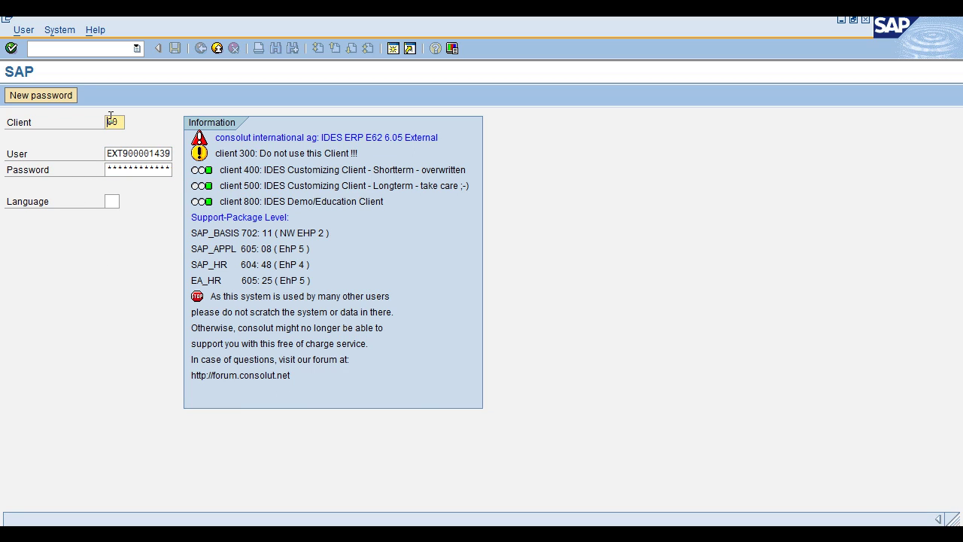
type("800")
left_click(107, 201)
type("PT")
key("BackSpace")
key("BackSpace")
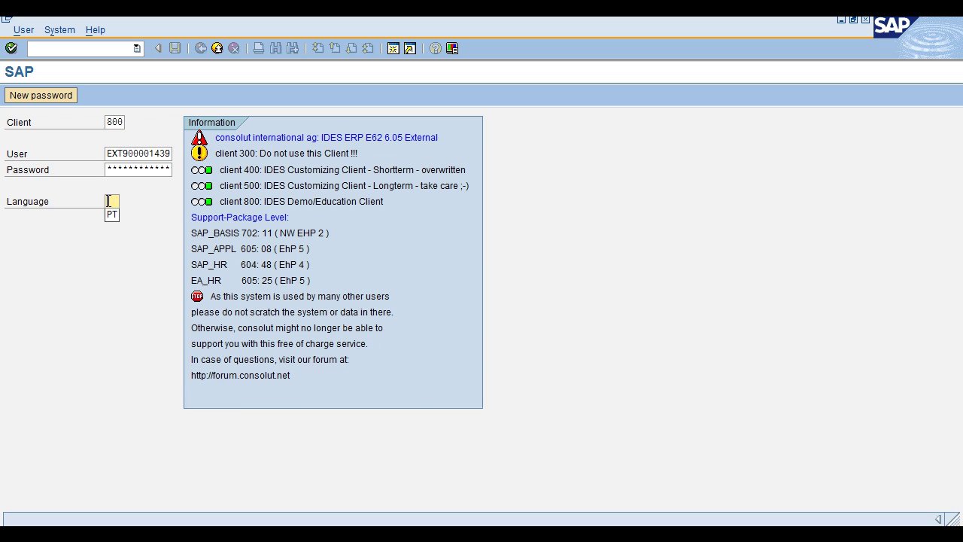
type("PT")
key("Return")
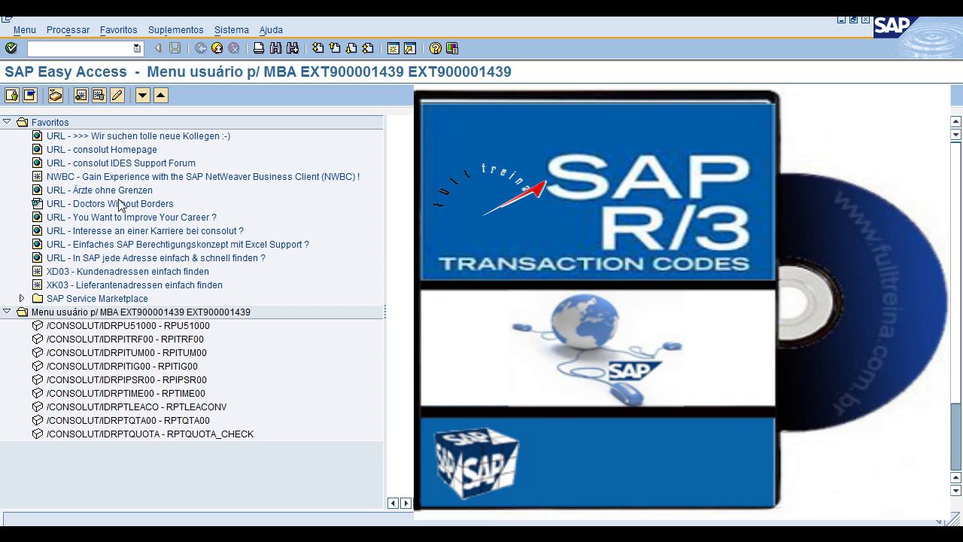
Create a folder named NOTAS under Favoritos.
left_click(43, 51)
left_click(51, 123)
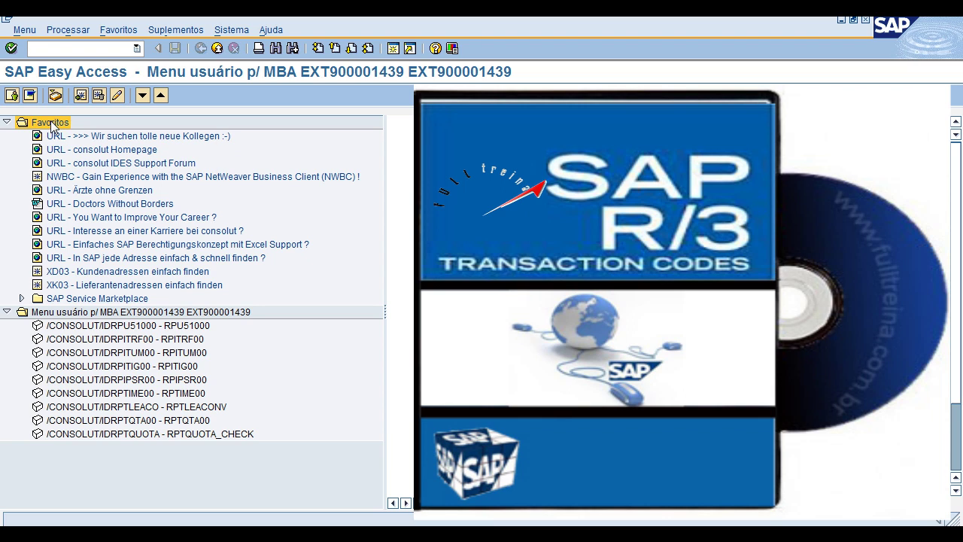
right_click(51, 125)
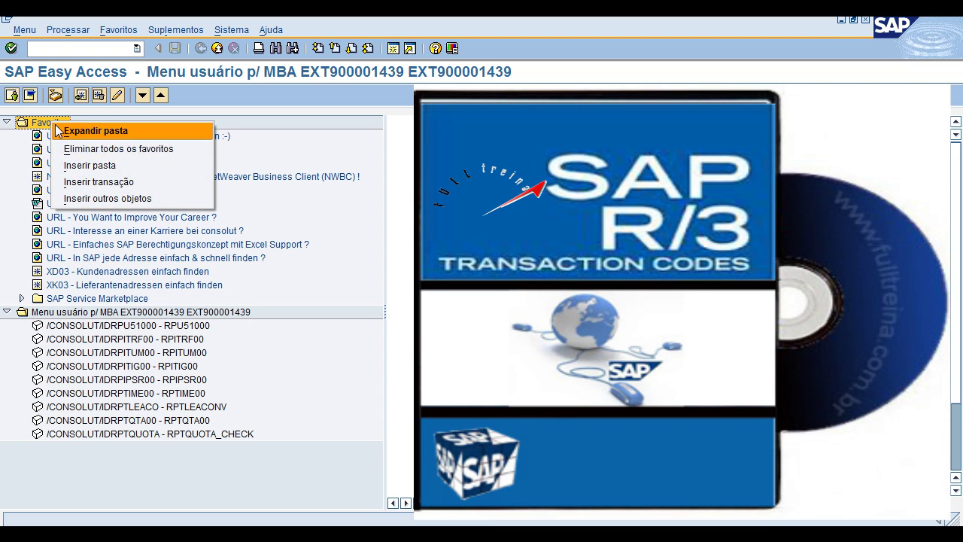
left_click(84, 167)
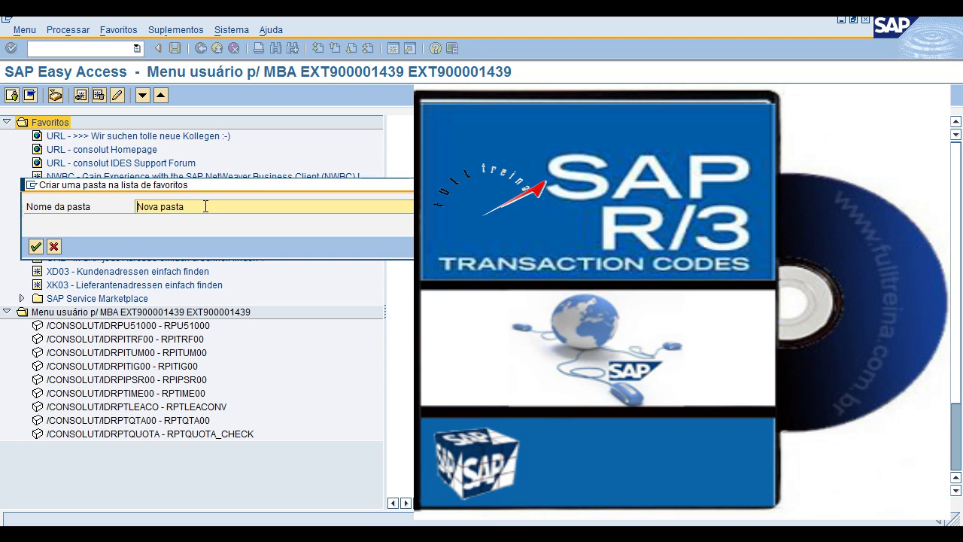
left_click_drag(205, 207, 91, 206)
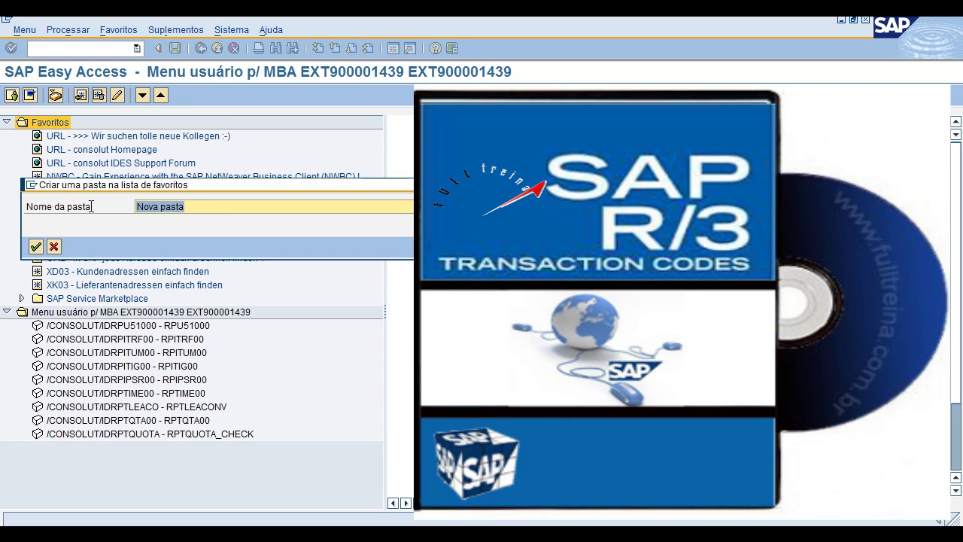
type("notas")
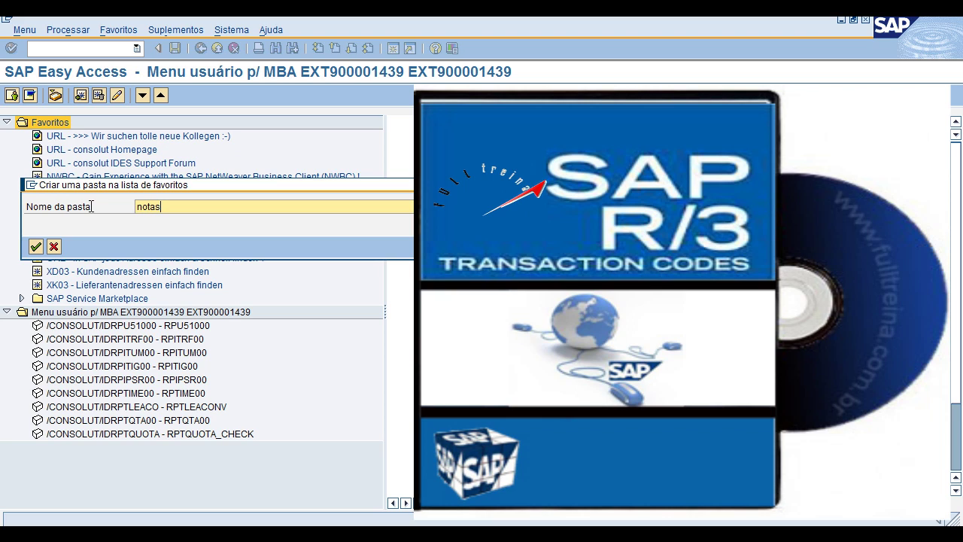
key("BackSpace")
key("BackSpace")
key("BackSpace")
key("BackSpace")
type("NOTAS")
key("Return")
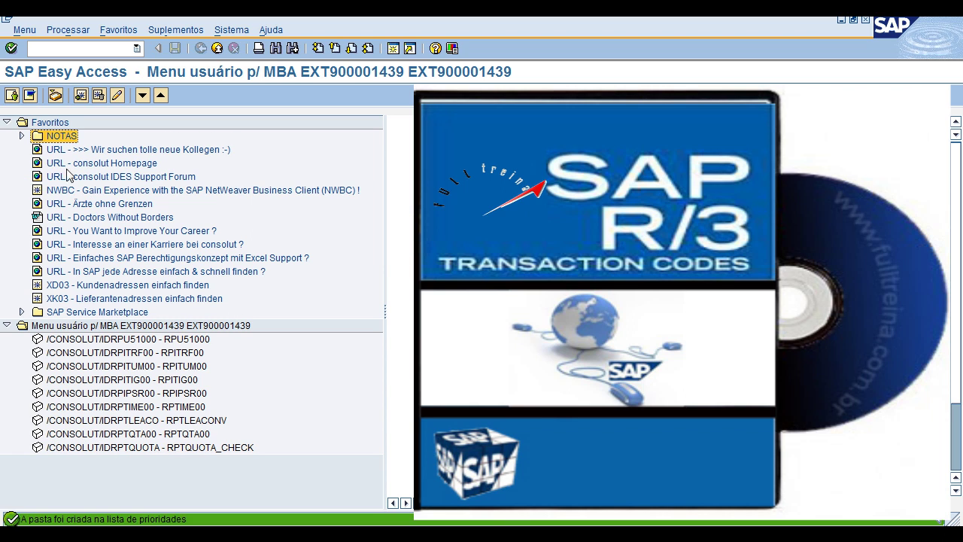
Insert a new folder named ORDENS directly under Favoritos.
right_click(51, 122)
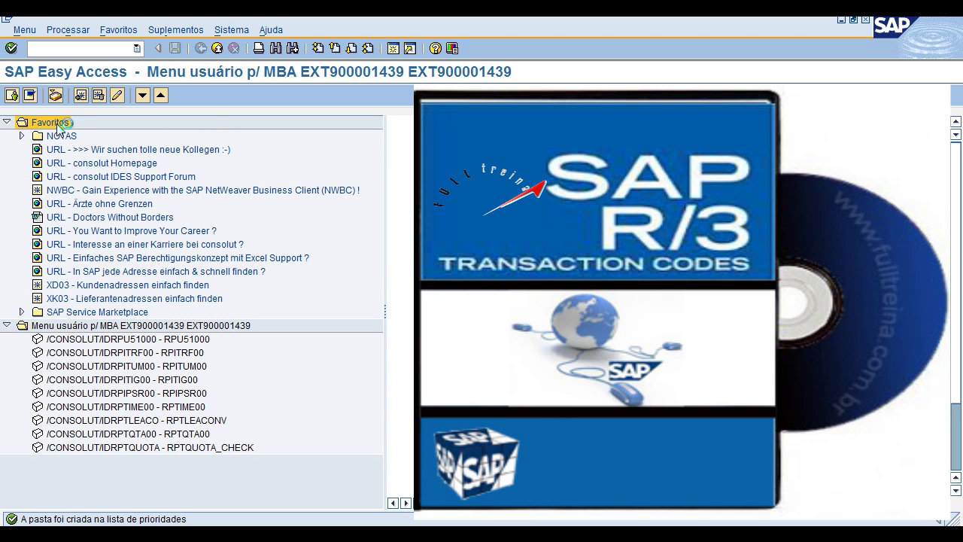
left_click(105, 167)
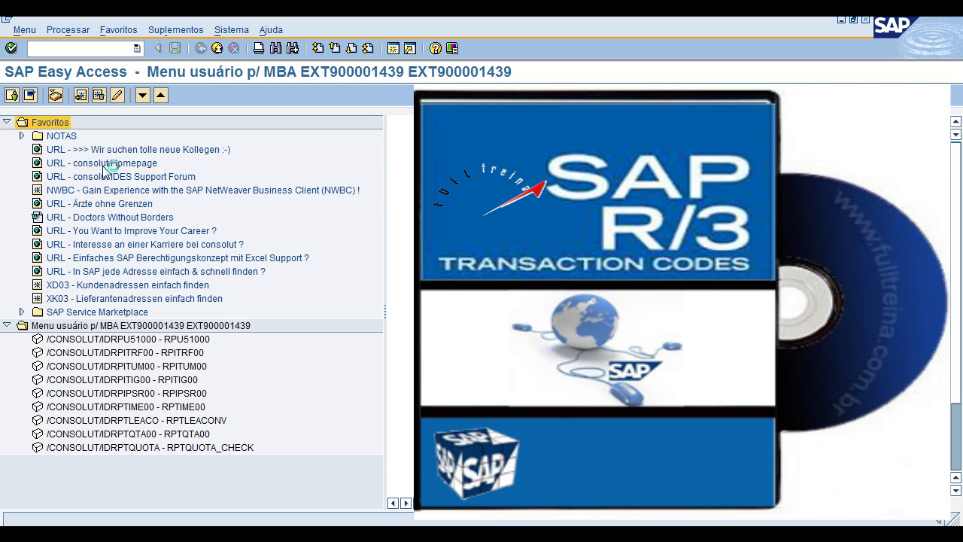
left_click_drag(202, 208, 114, 212)
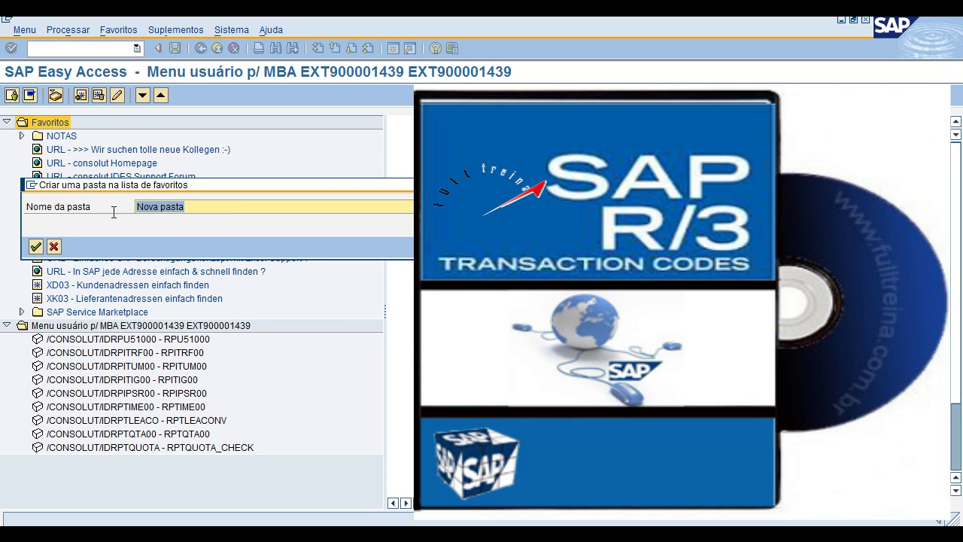
type("ORDENS")
key("Return")
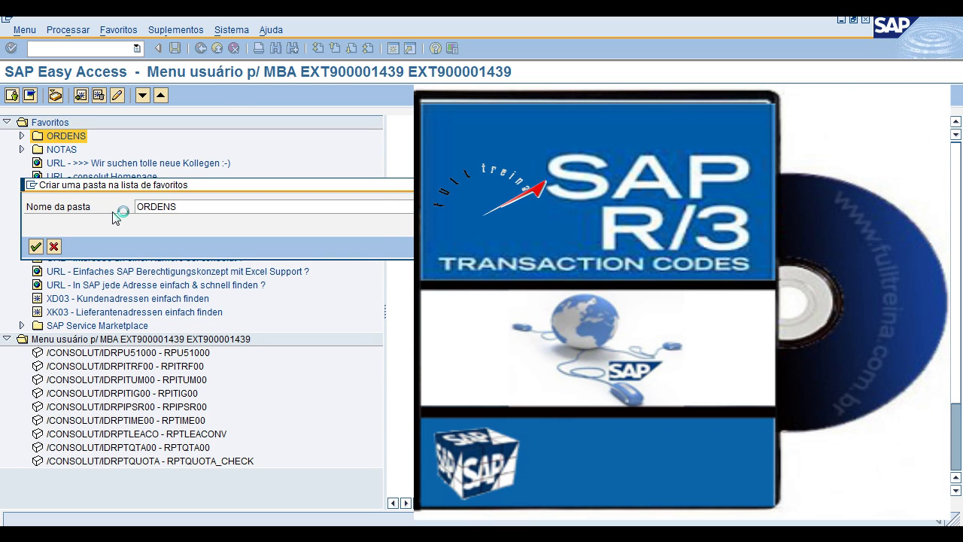
Insert a new folder named PLANOS DE MANUTENÇÃO directly under Favoritos.
left_click(45, 122)
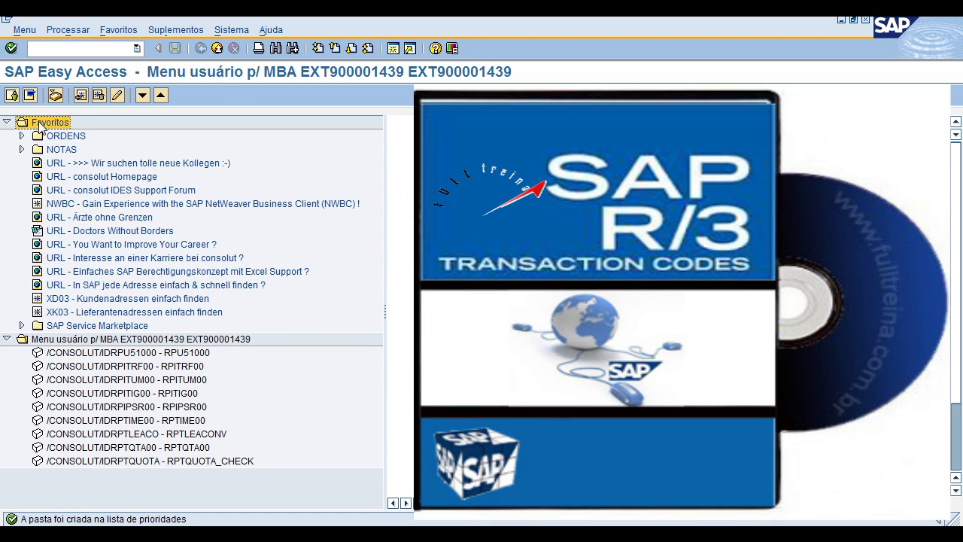
right_click(45, 123)
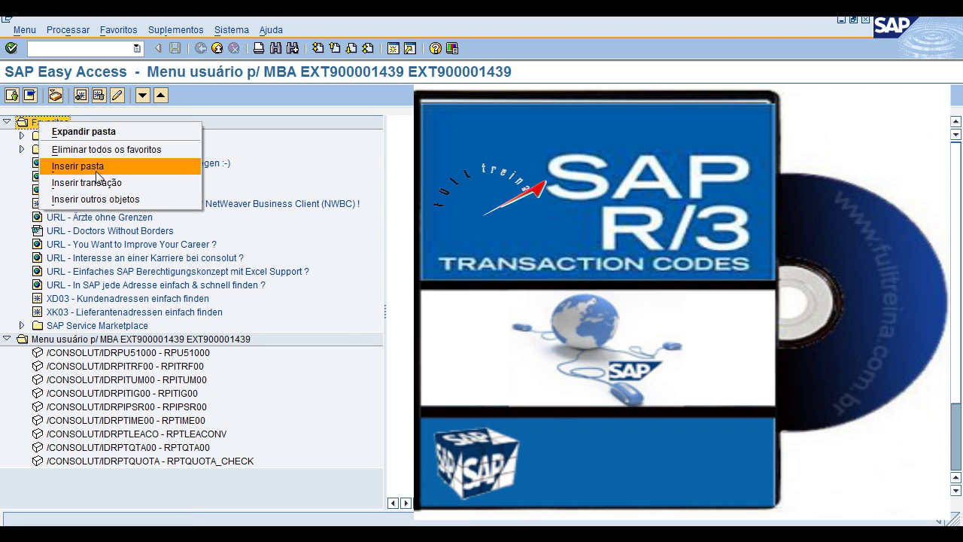
left_click(97, 166)
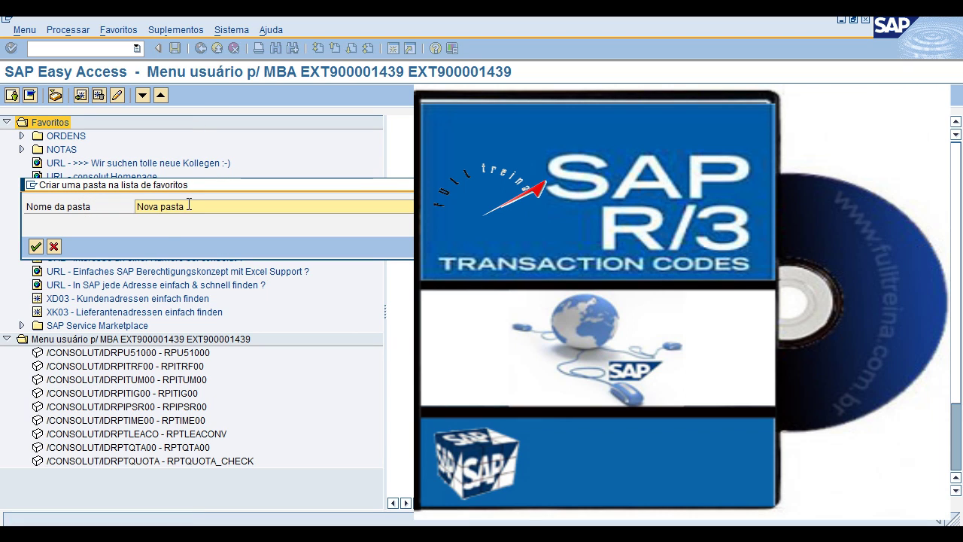
left_click_drag(188, 206, 77, 205)
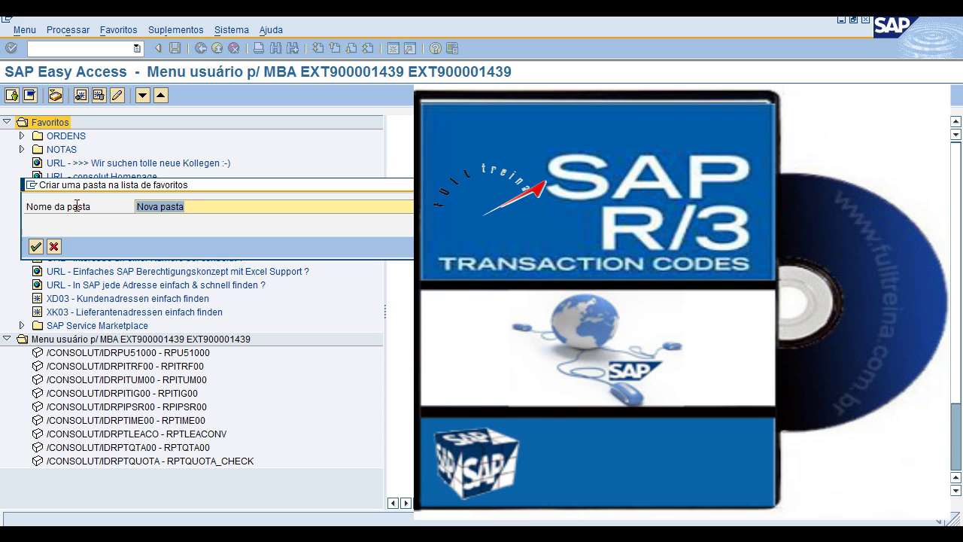
type("P")
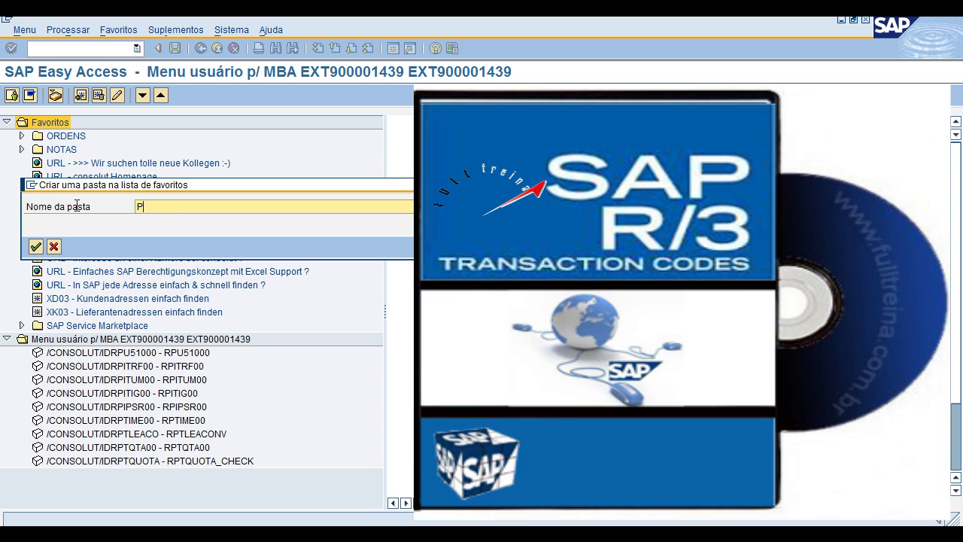
type("LANOS DE MANUYENÇÃO")
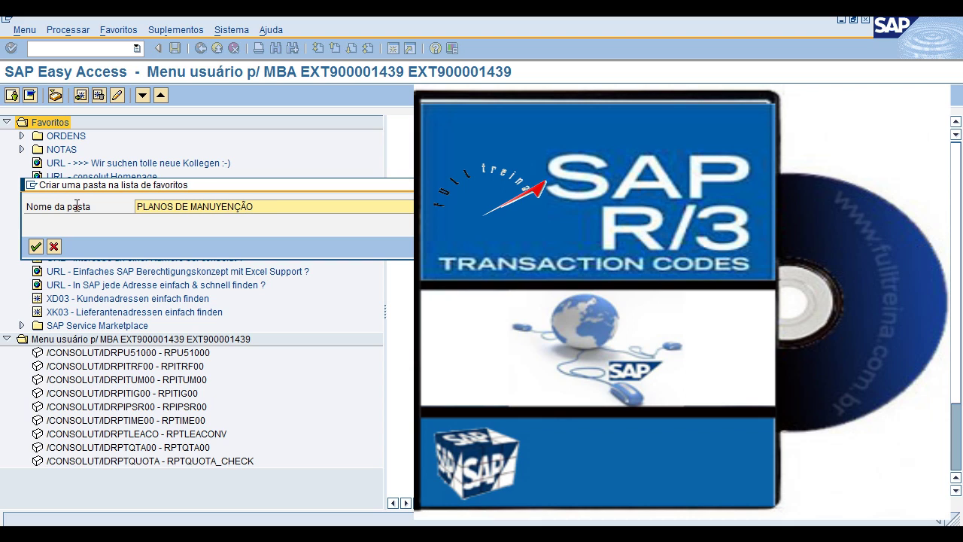
left_click(223, 205)
key("BackSpace")
type("T")
key("Return")
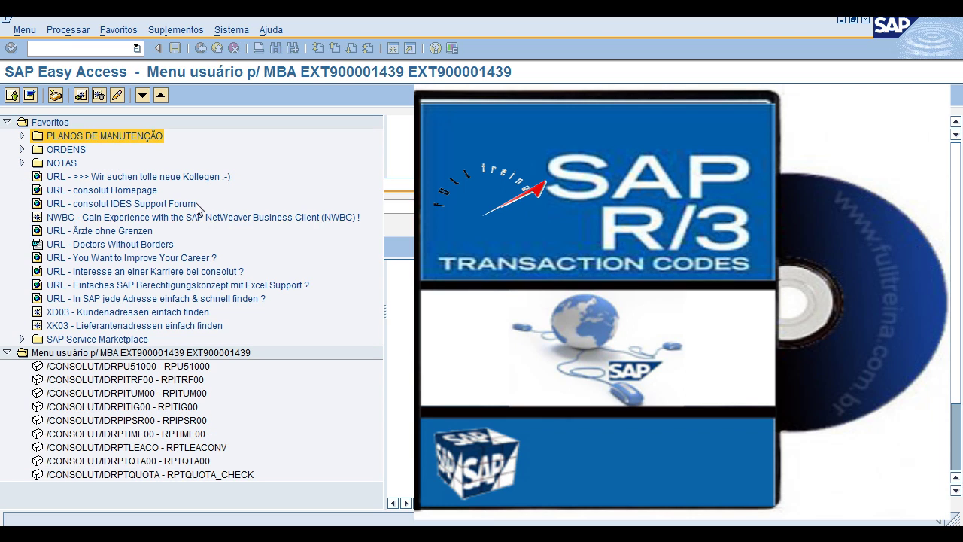
Insert a new folder named EQUIPAMENTOS directly under Favoritos.
left_click(56, 123)
right_click(57, 122)
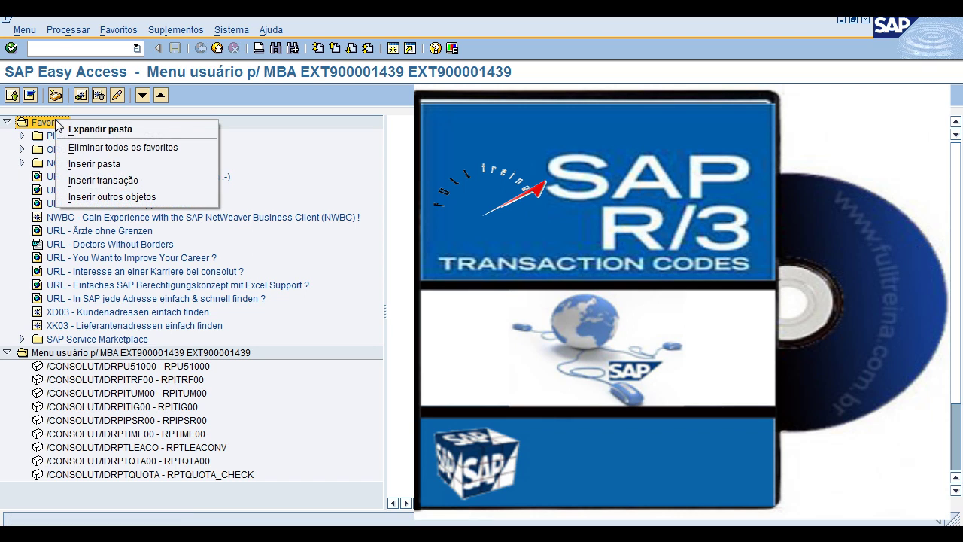
left_click(88, 163)
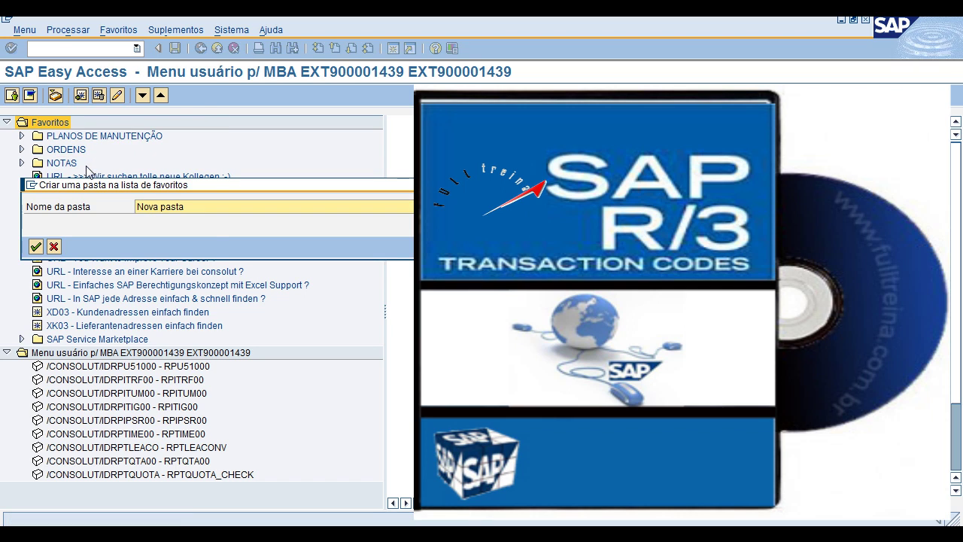
left_click_drag(193, 206, 47, 206)
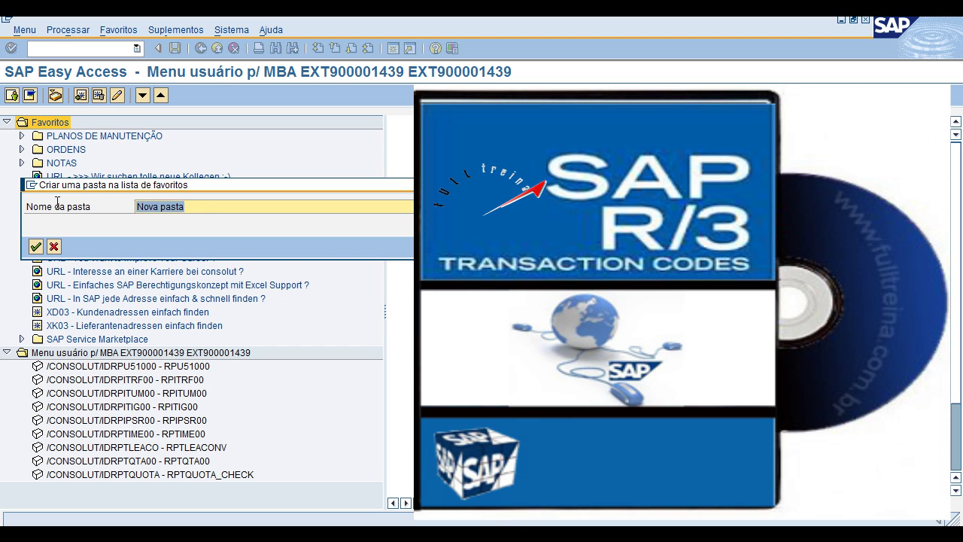
type("EQUIPAMENTOS")
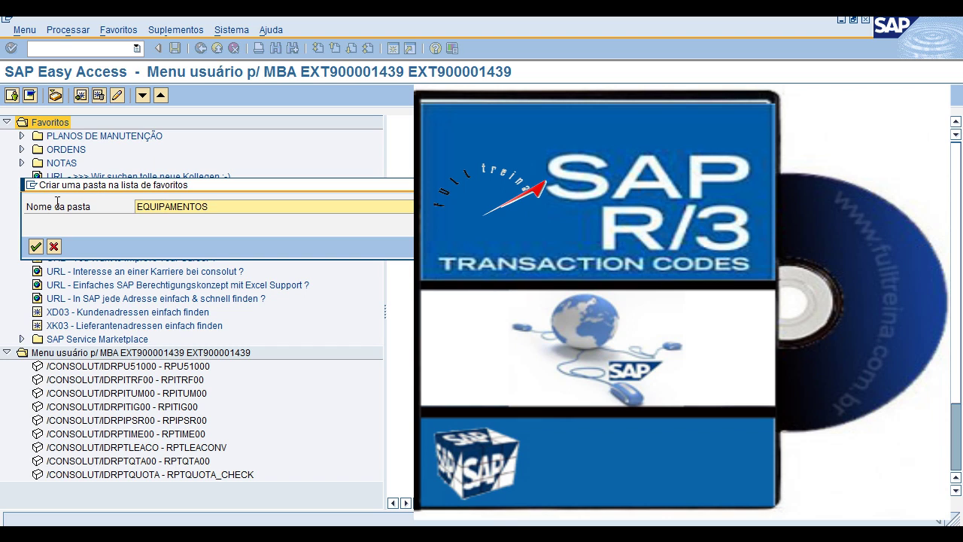
key("Return")
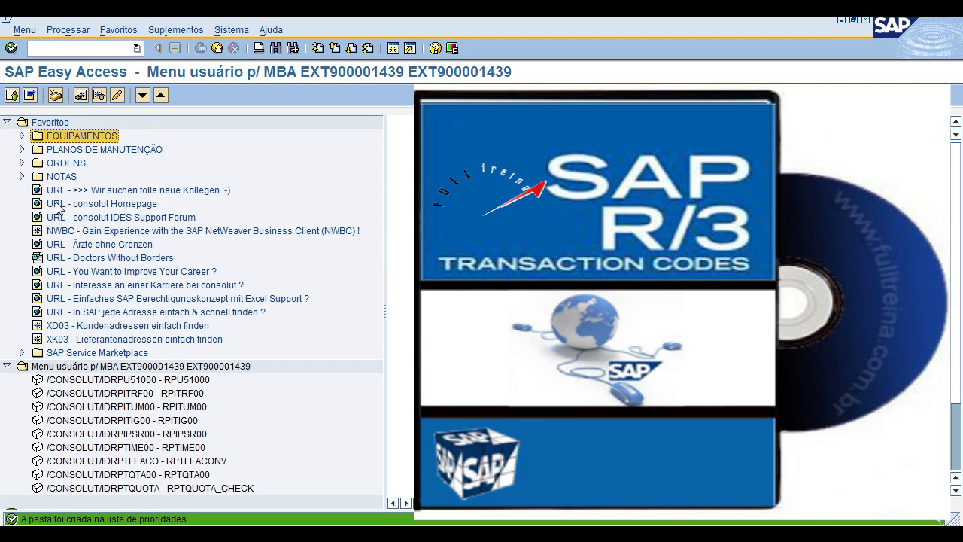
Insert a new folder named LOCAL DE INSTALAÇÃO directly under Favoritos.
left_click(66, 124)
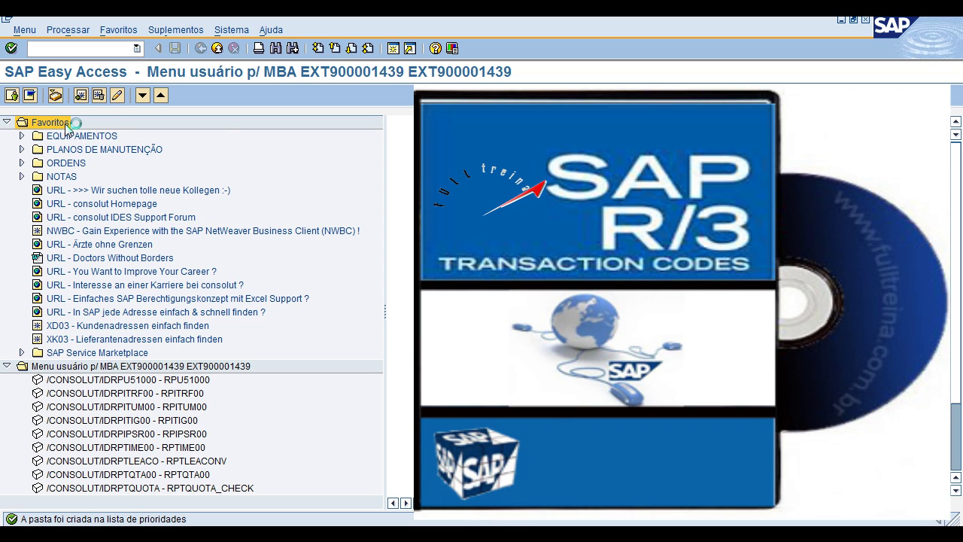
right_click(67, 124)
left_click(124, 174)
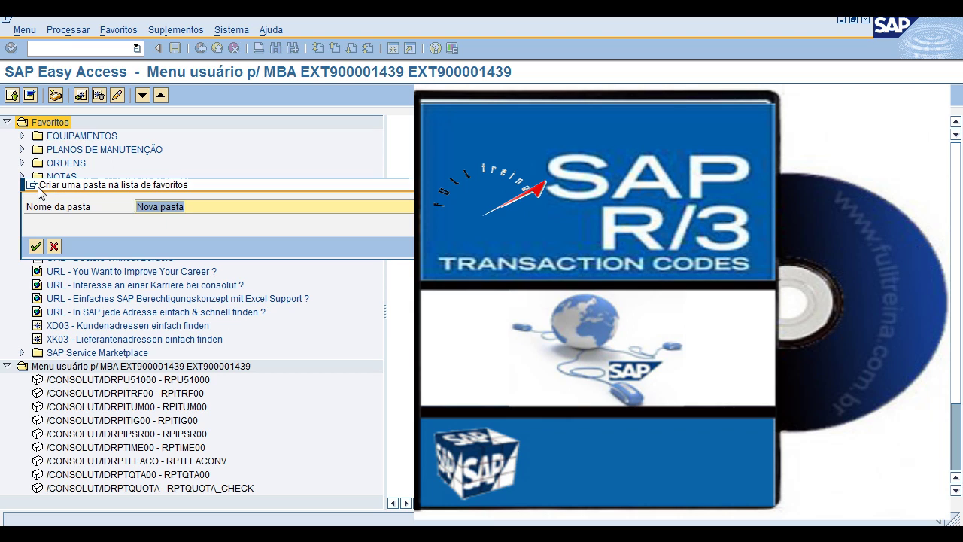
type("LOCAL DE ")
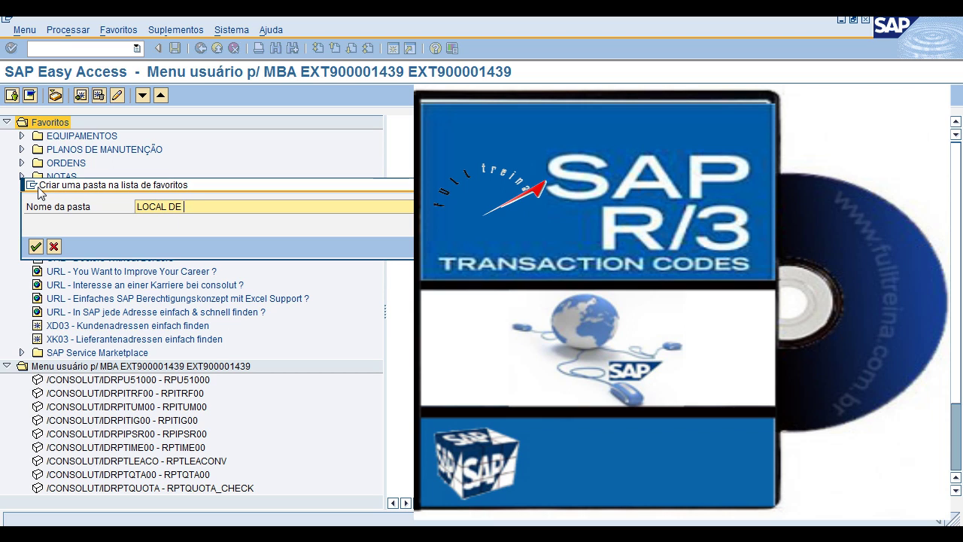
type("INSTALAÇÃO")
key("Return")
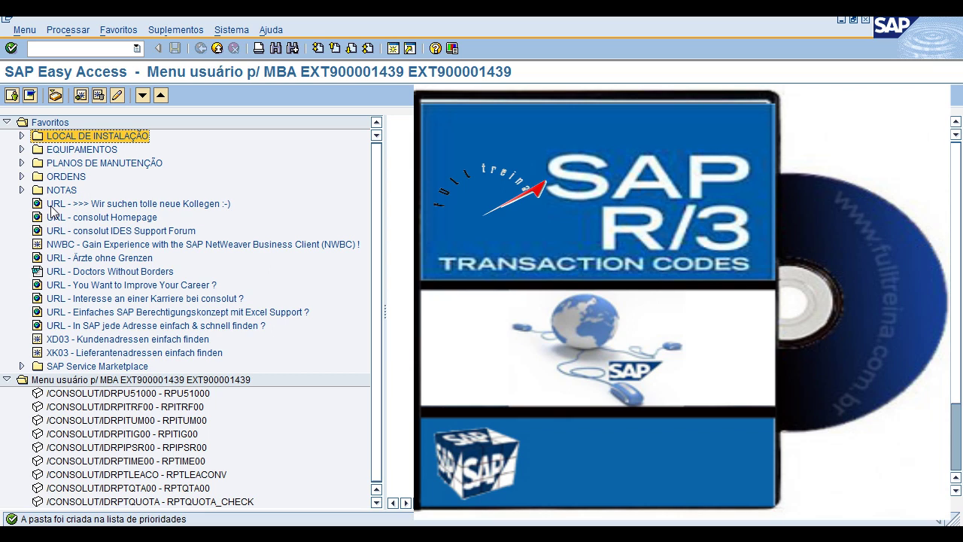
left_click(53, 205)
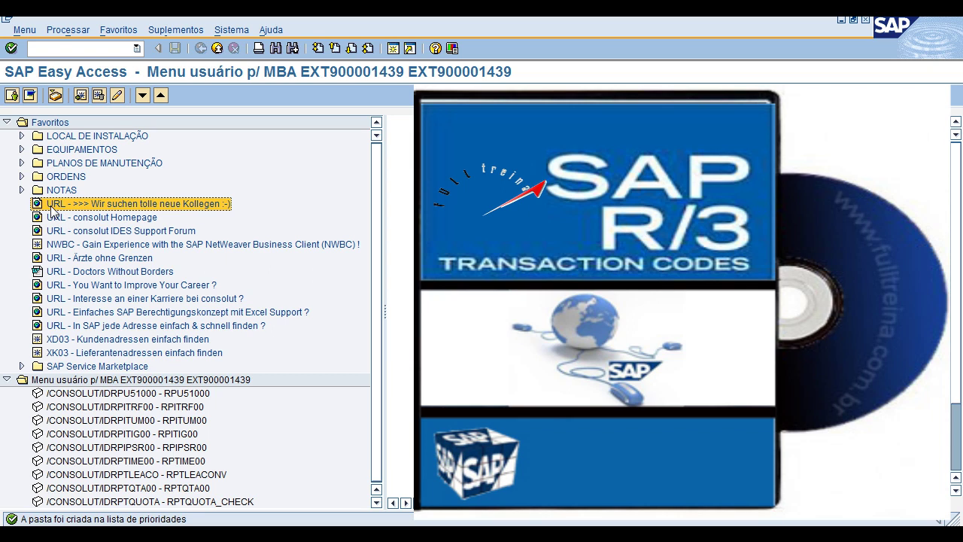
left_click(88, 353)
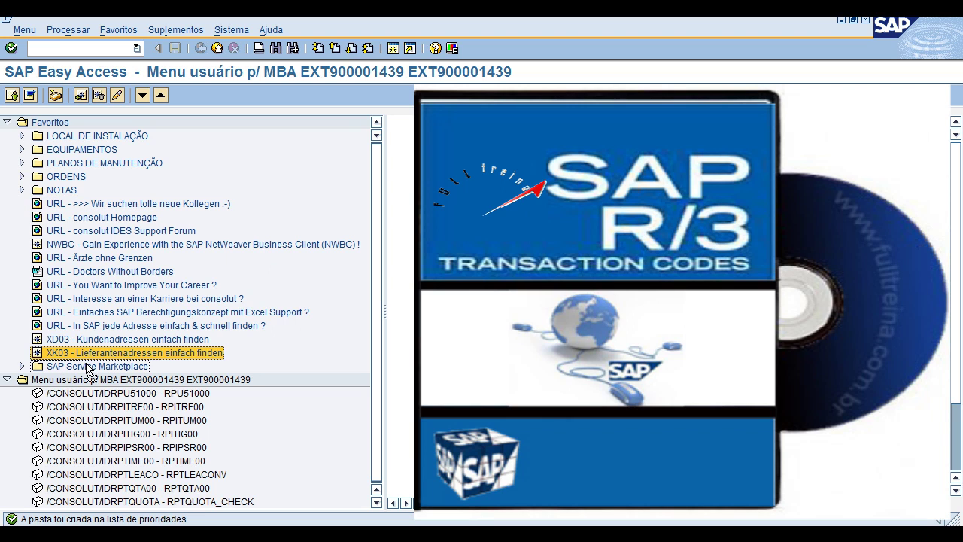
Move all loose links and transactions in Favoritos into the SAP Service Marketplace folder and collapse that folder.
left_click_drag(88, 369, 83, 352)
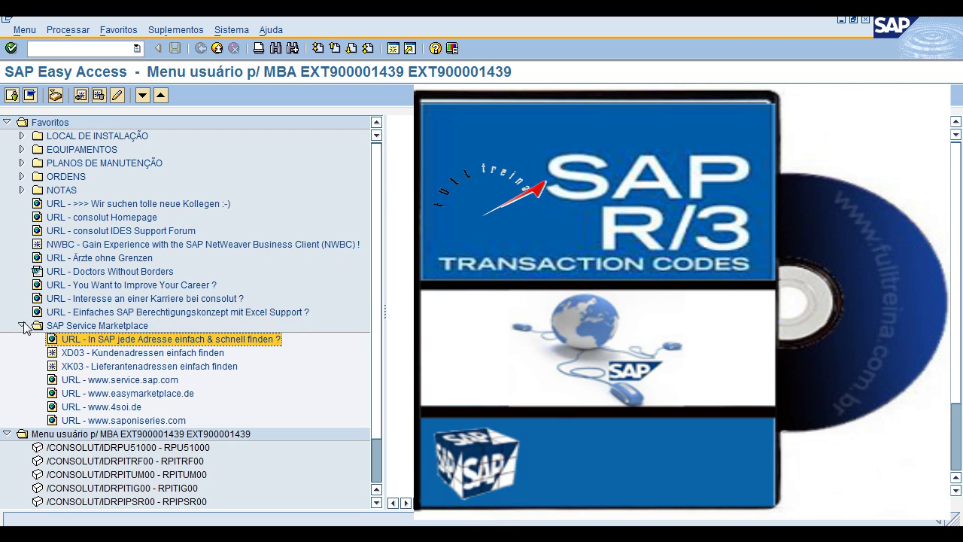
left_click(23, 324)
left_click_drag(66, 312, 74, 325)
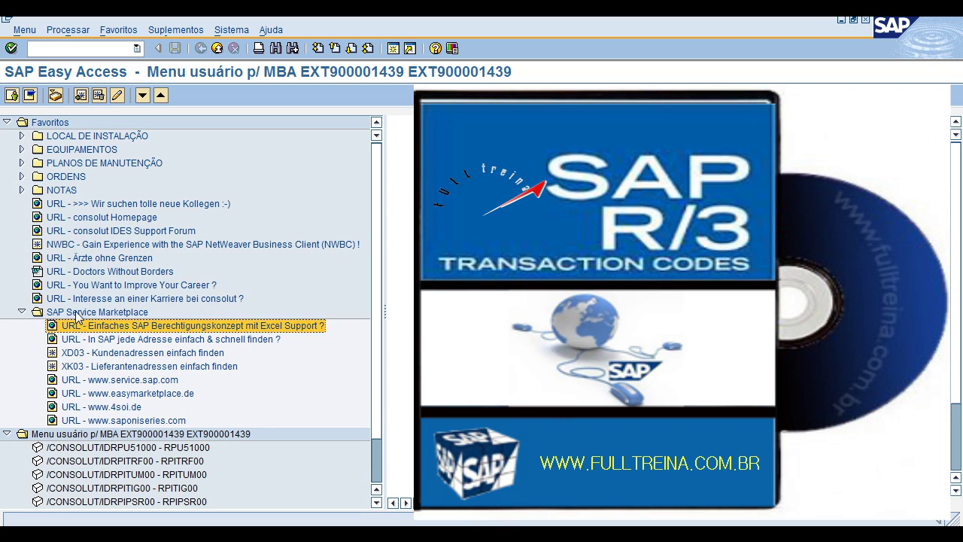
left_click_drag(81, 204, 85, 214)
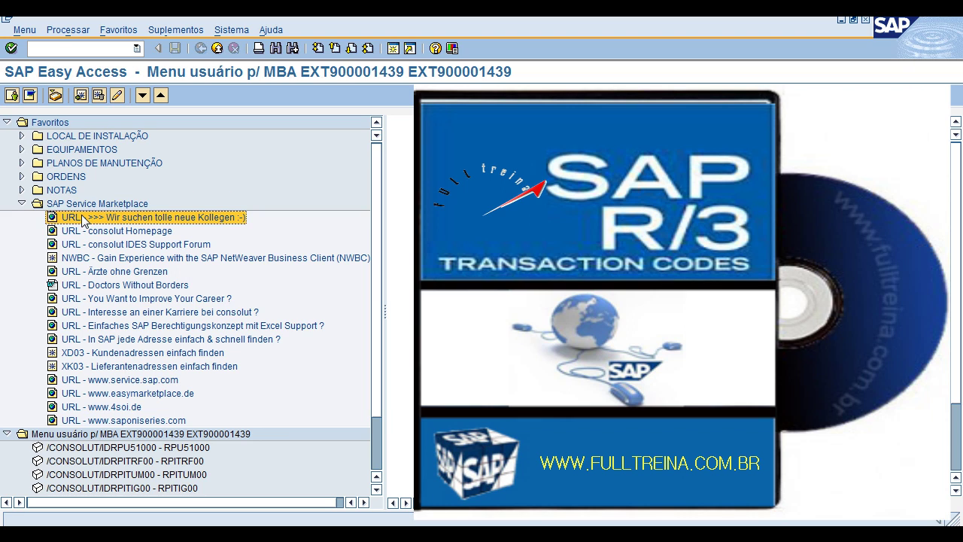
left_click(22, 204)
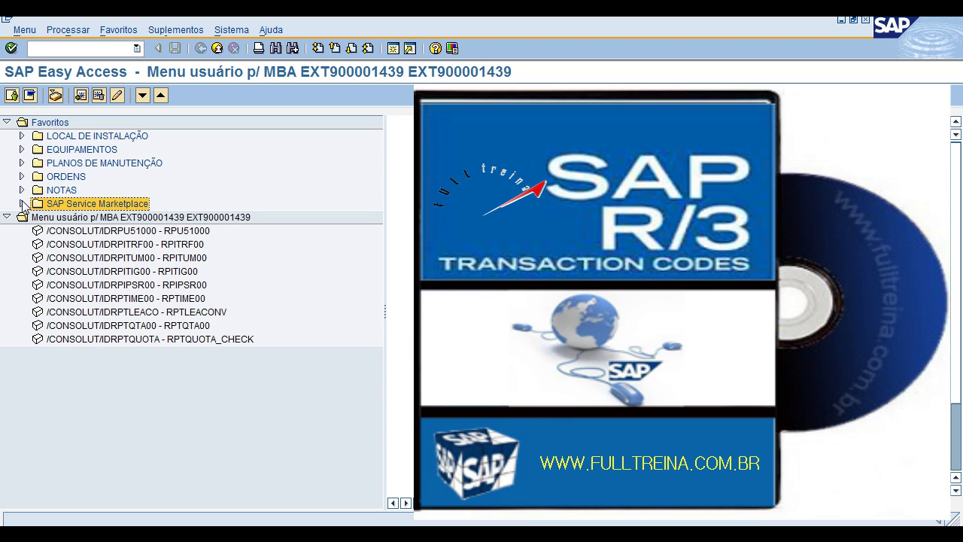
Expand the LOCAL DE INSTALAÇÃO, EQUIPAMENTOS, PLANOS DE MANUTENÇÃO, ORDENS and NOTAS folders in Favoritos.
left_click(22, 135)
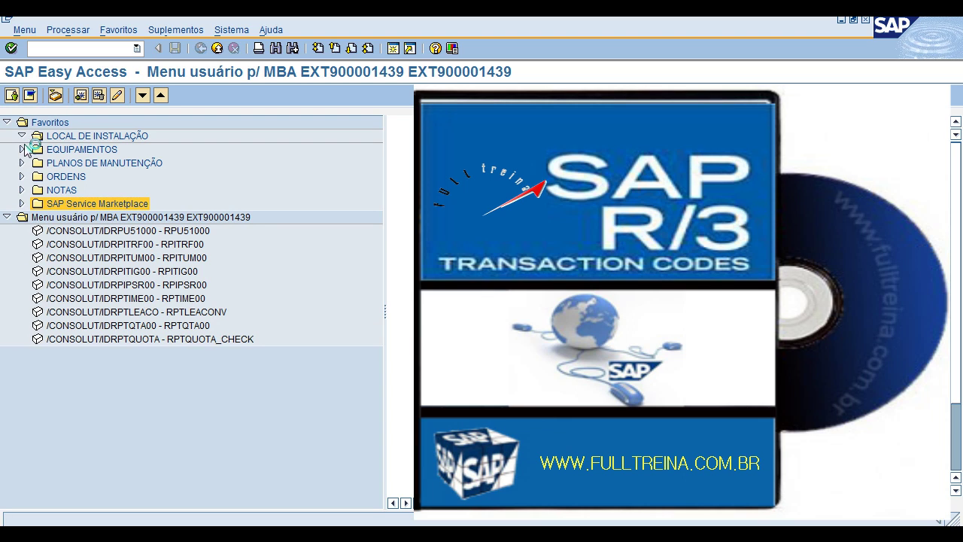
left_click(22, 149)
left_click(21, 163)
left_click(22, 176)
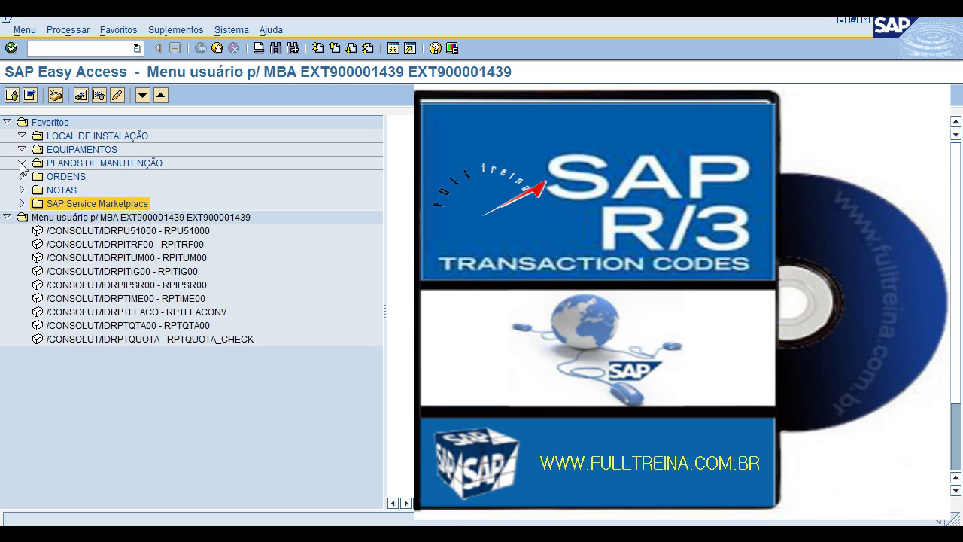
left_click(22, 190)
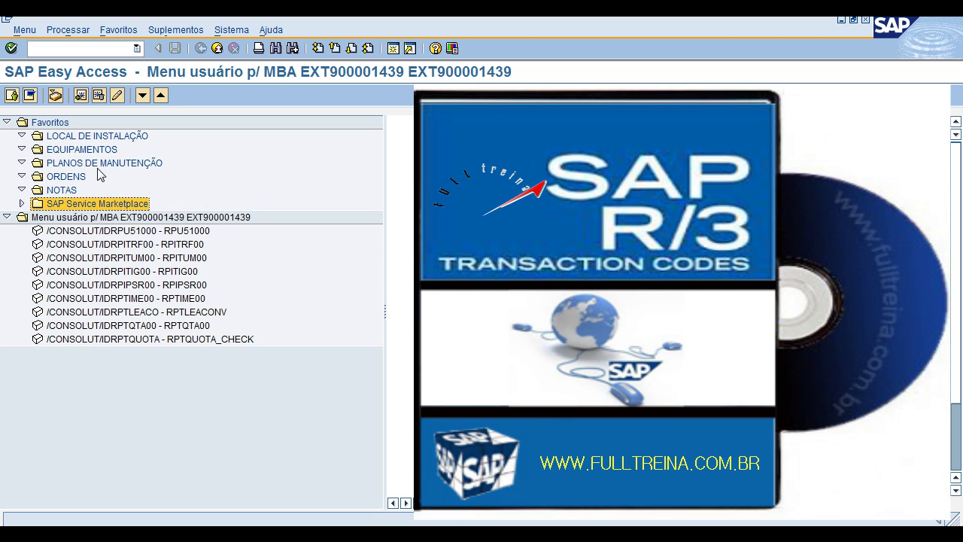
Insert transaction IL01 into the LOCAL DE INSTALAÇÃO favorites folder.
left_click(54, 137)
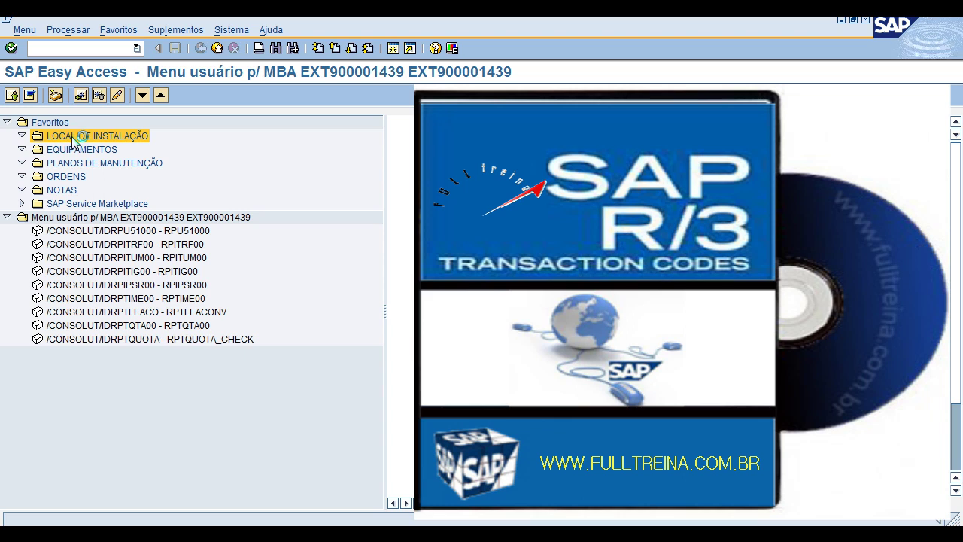
right_click(73, 141)
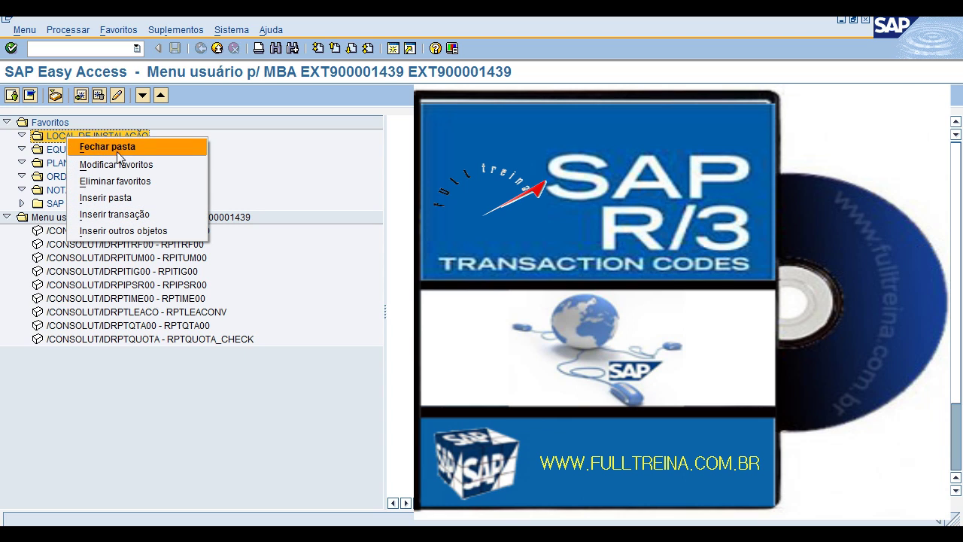
left_click(123, 214)
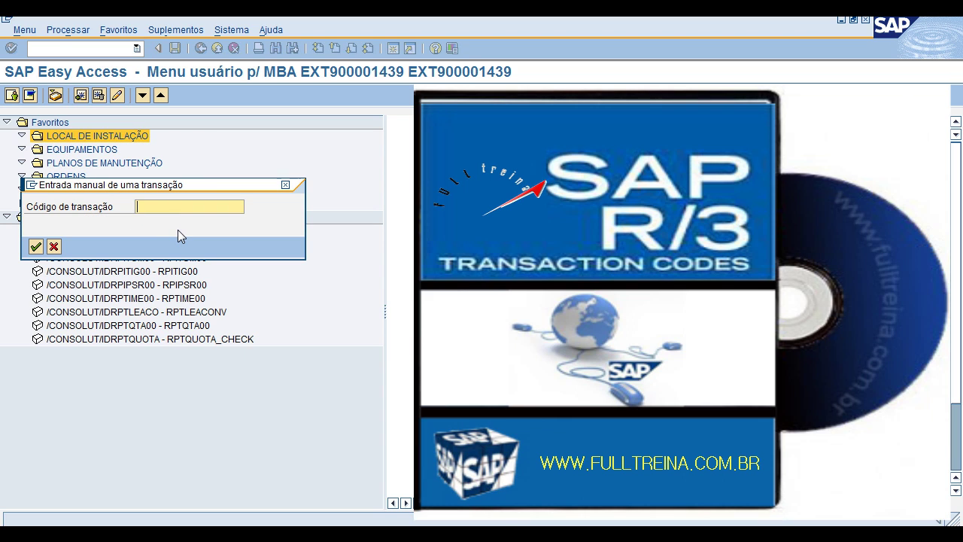
type("IL01")
key("Return")
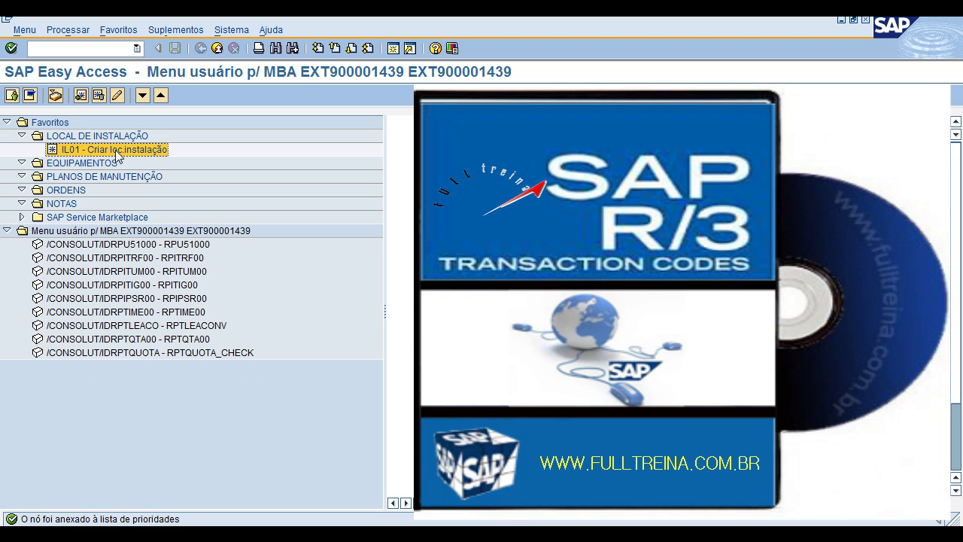
Insert transaction IL02 into the LOCAL DE INSTALAÇÃO favorites folder.
left_click(88, 138)
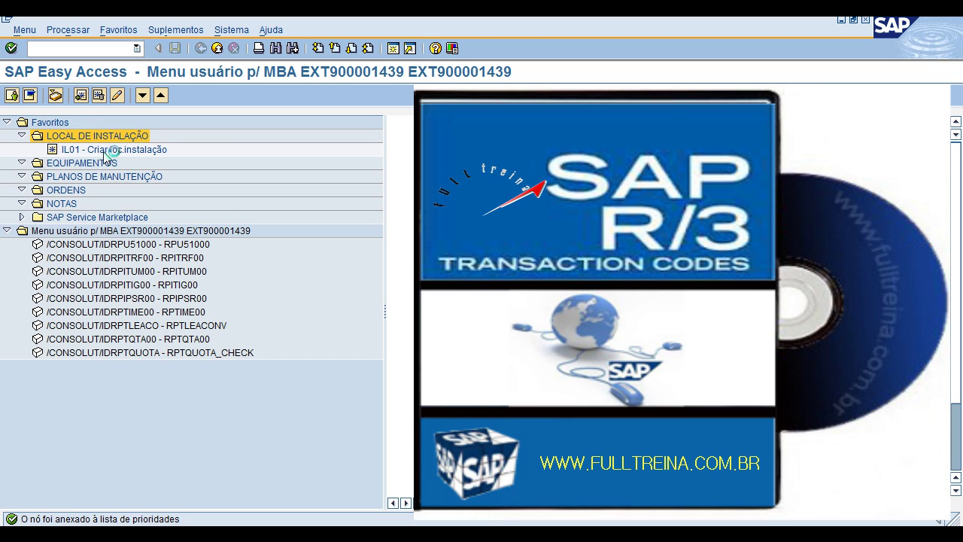
right_click(86, 134)
left_click(130, 211)
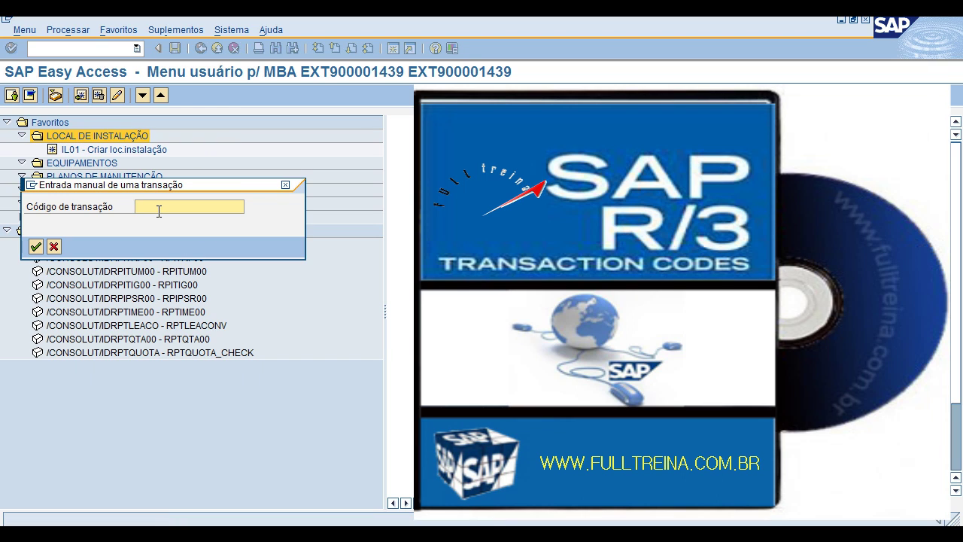
type("IL02")
key("Return")
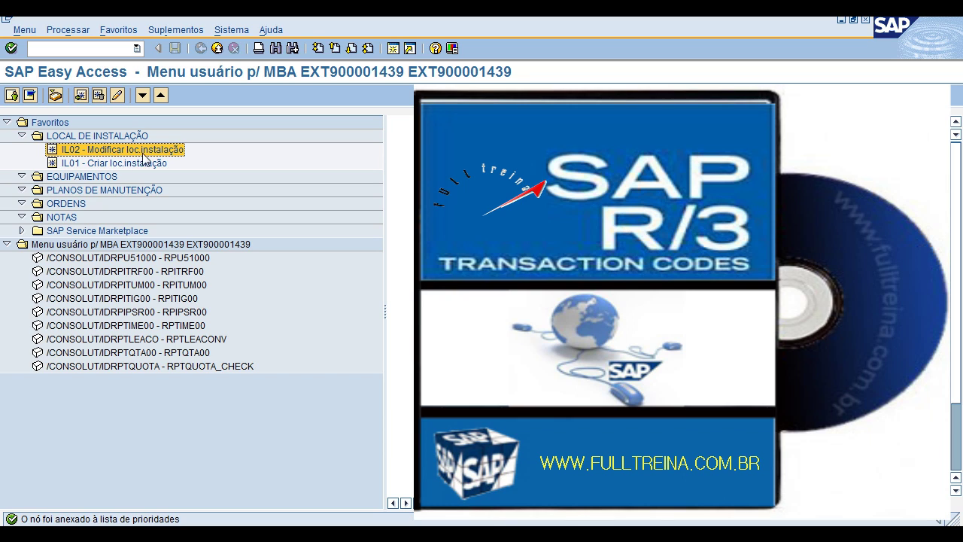
Insert transaction IL03 into the LOCAL DE INSTALAÇÃO favorites folder.
left_click(70, 137)
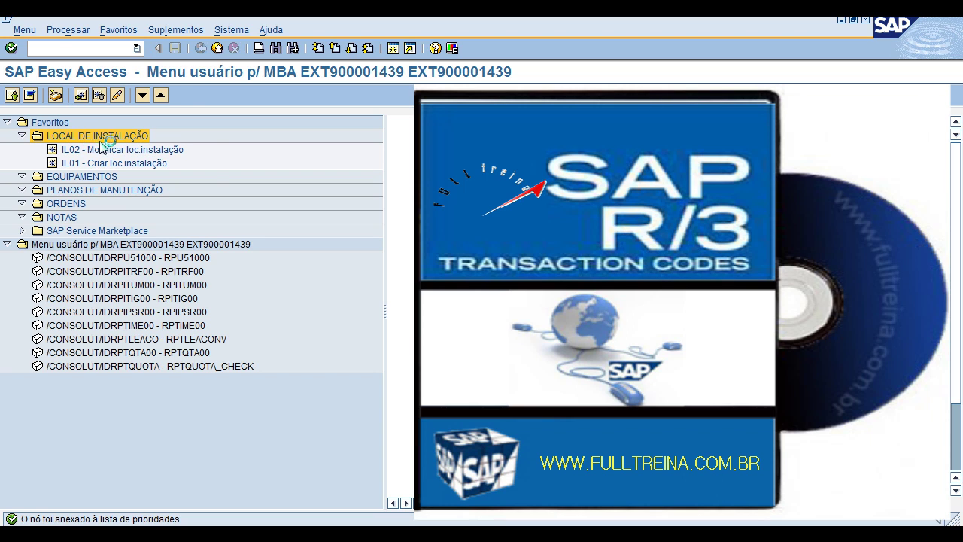
right_click(102, 143)
left_click(121, 214)
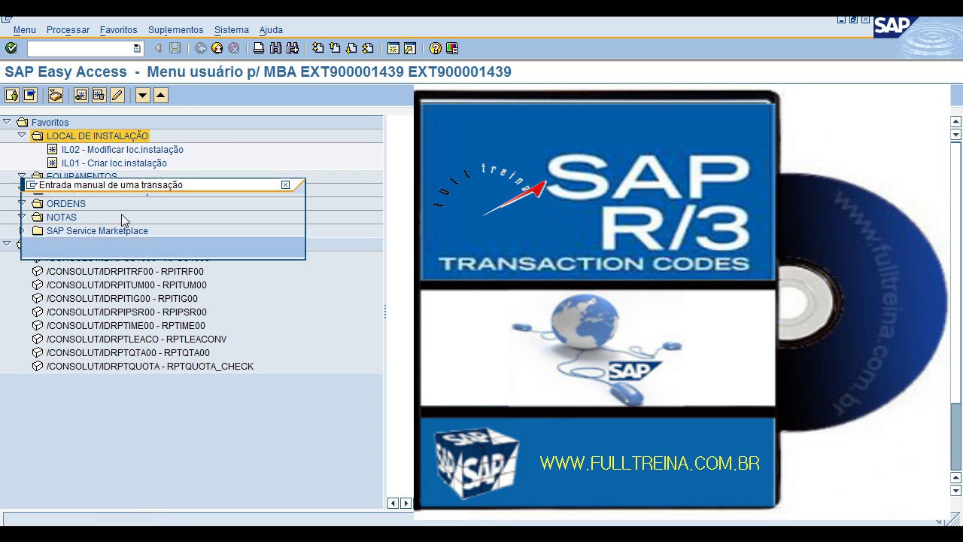
type("IL")
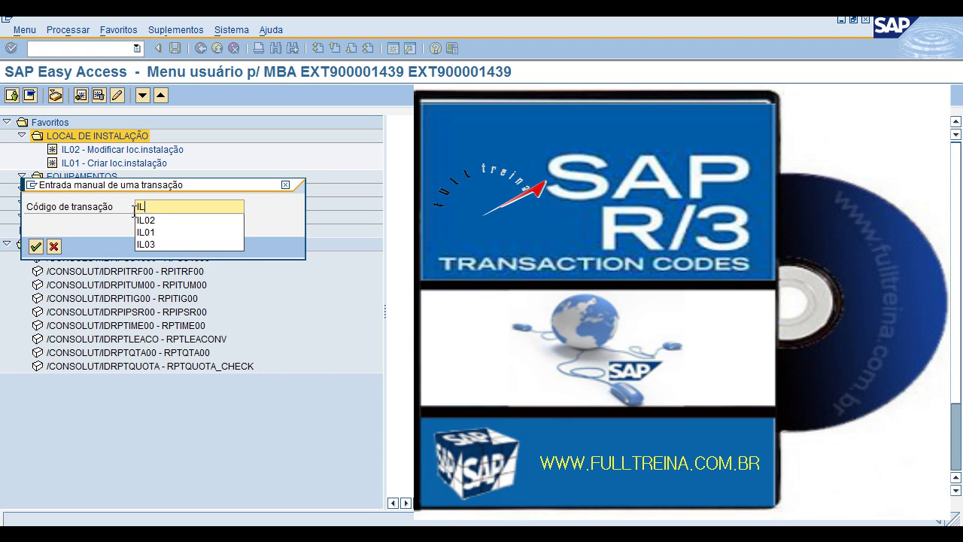
type("03")
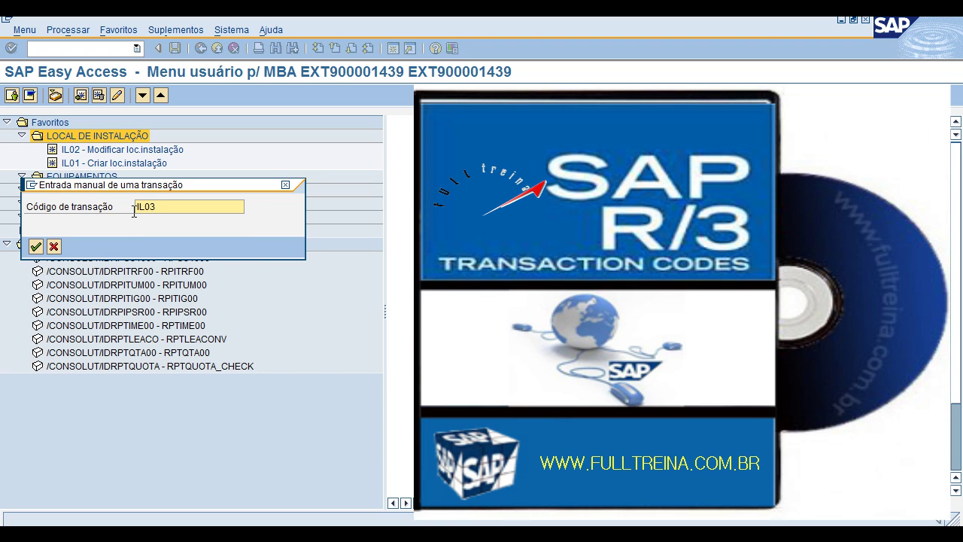
key("Return")
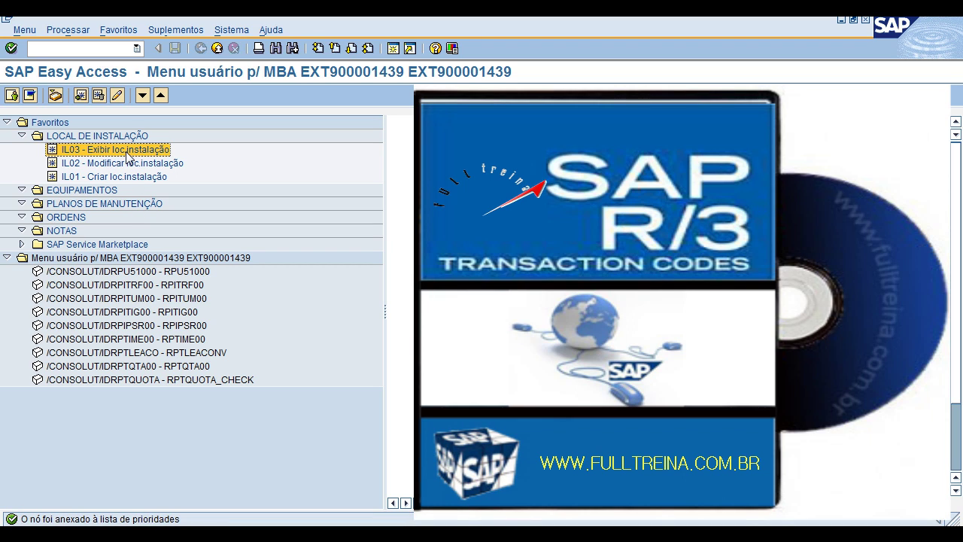
Insert transaction IE01 into the EQUIPAMENTOS favorites folder.
left_click(71, 191)
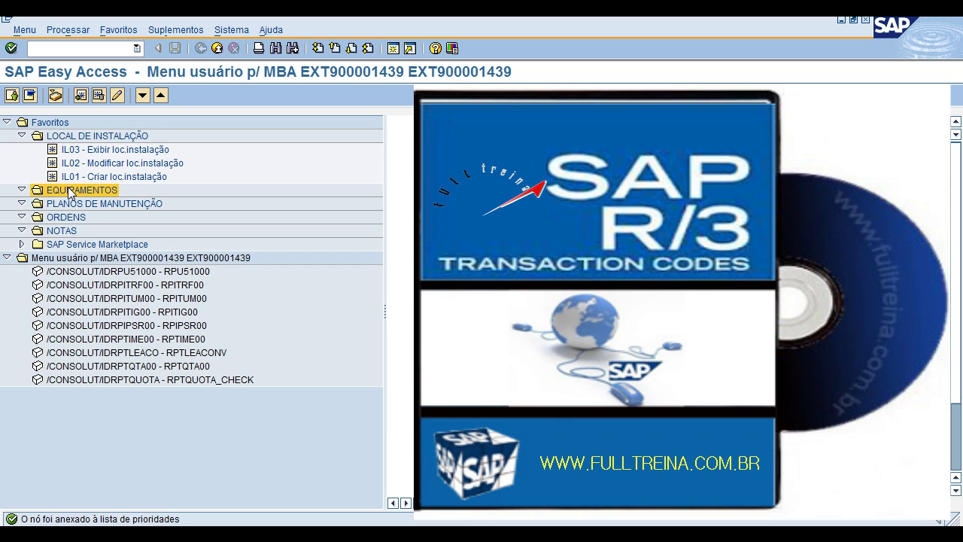
right_click(83, 189)
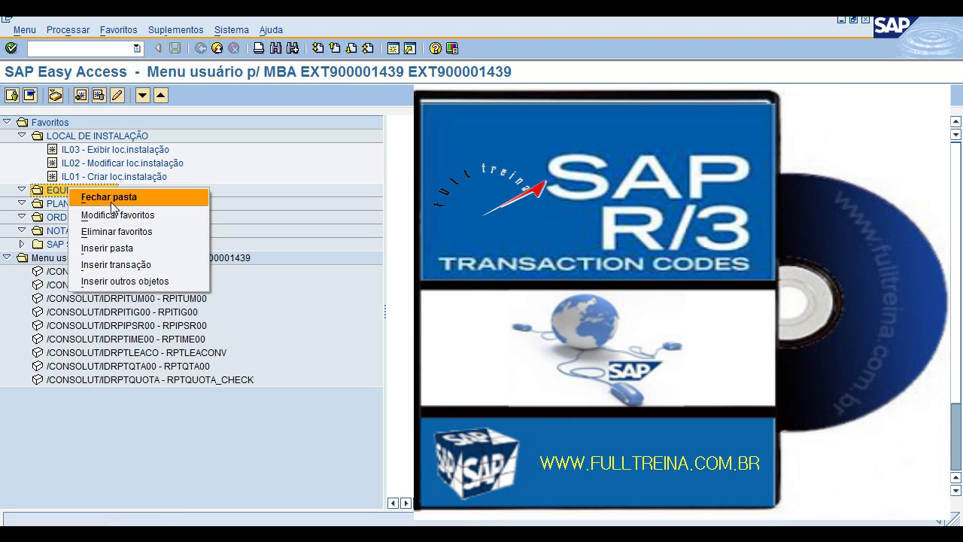
left_click(110, 264)
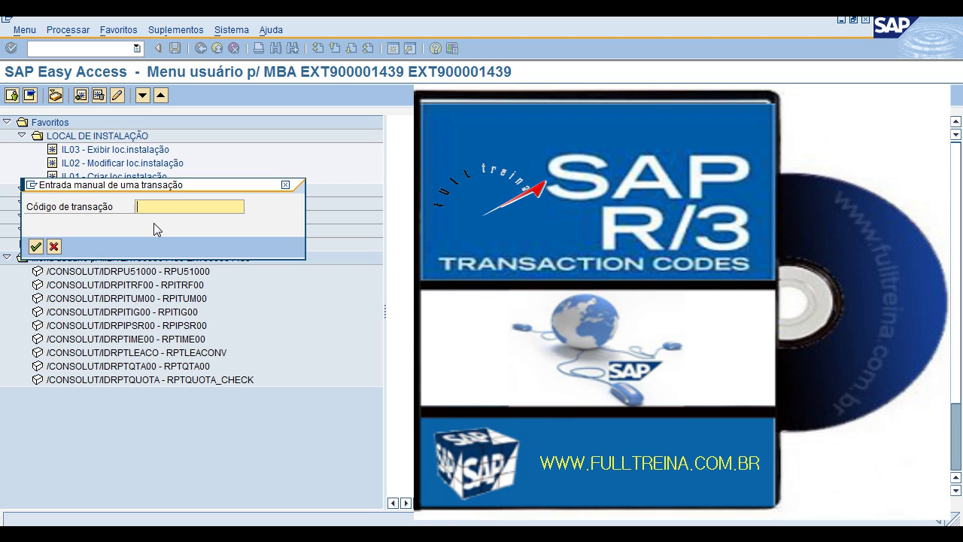
type("IE0")
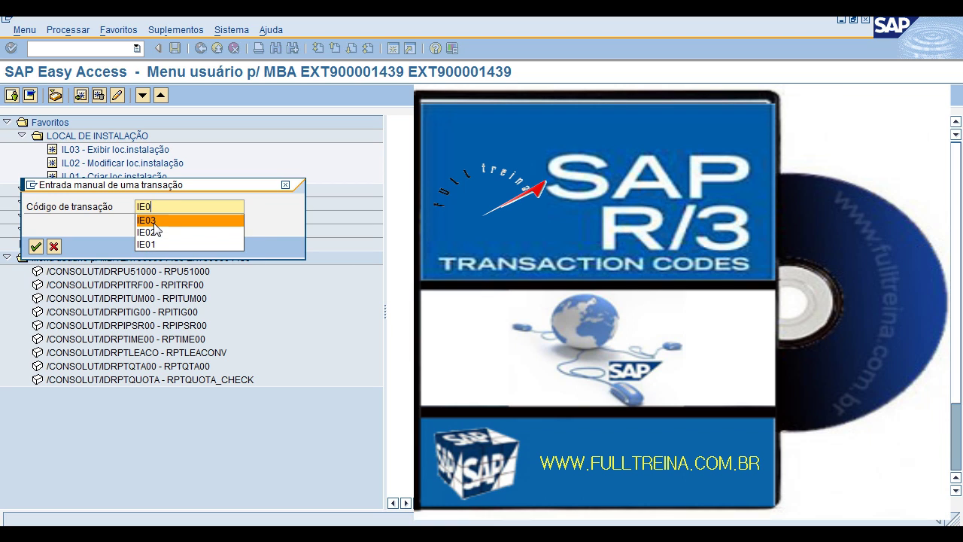
type("1")
key("Return")
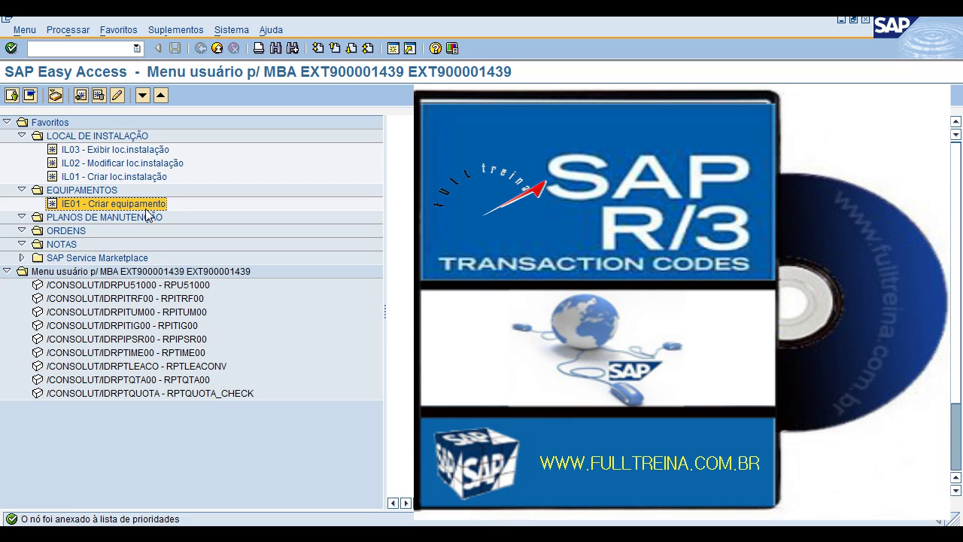
Insert transaction IE02 into the EQUIPAMENTOS favorites folder.
left_click(67, 191)
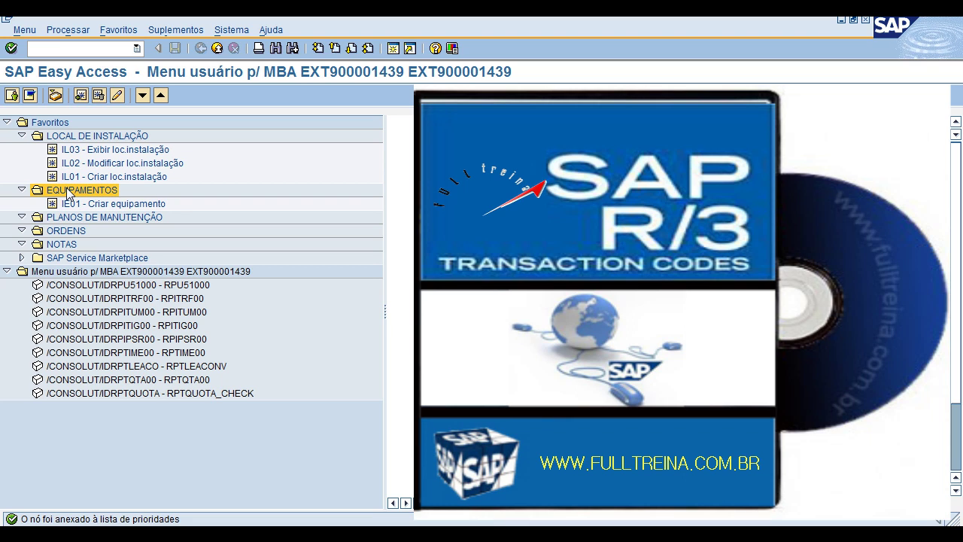
right_click(67, 189)
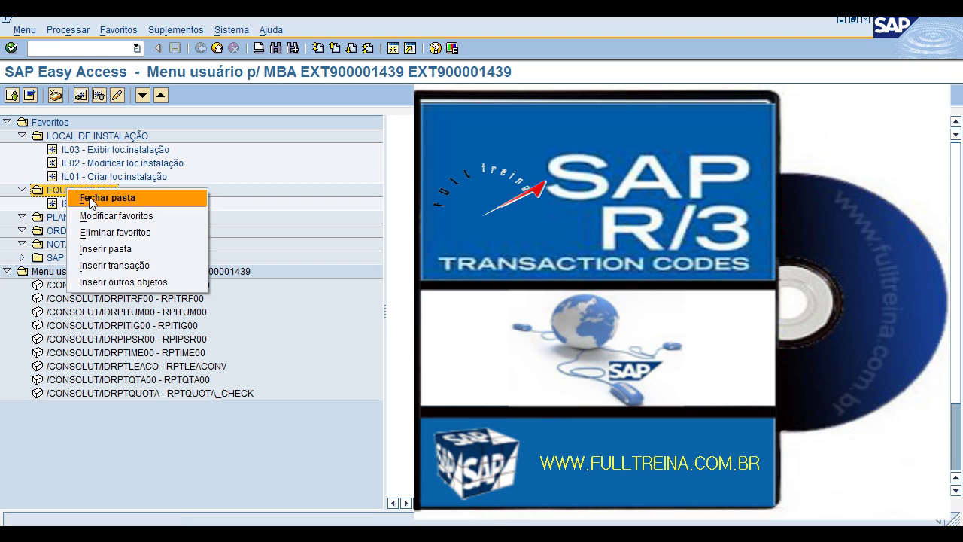
left_click(116, 263)
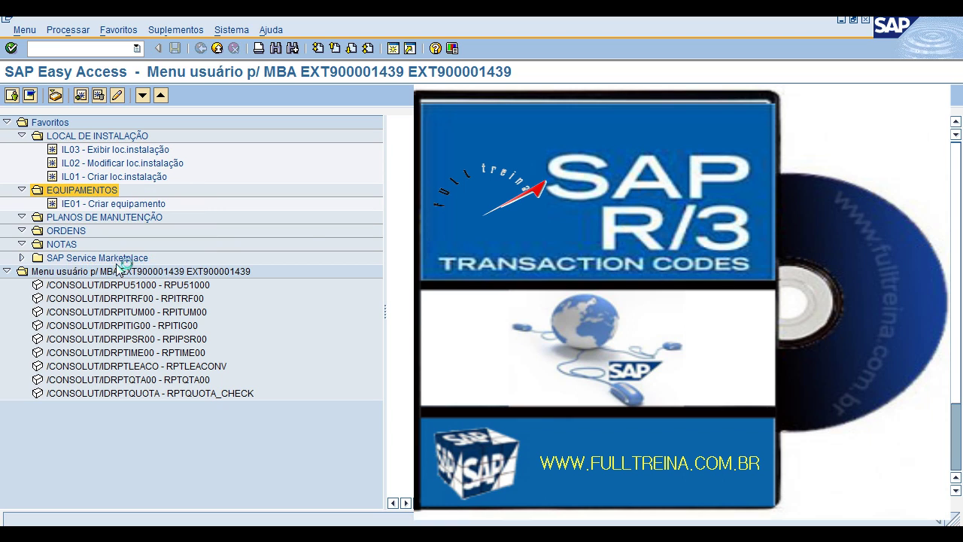
type("I")
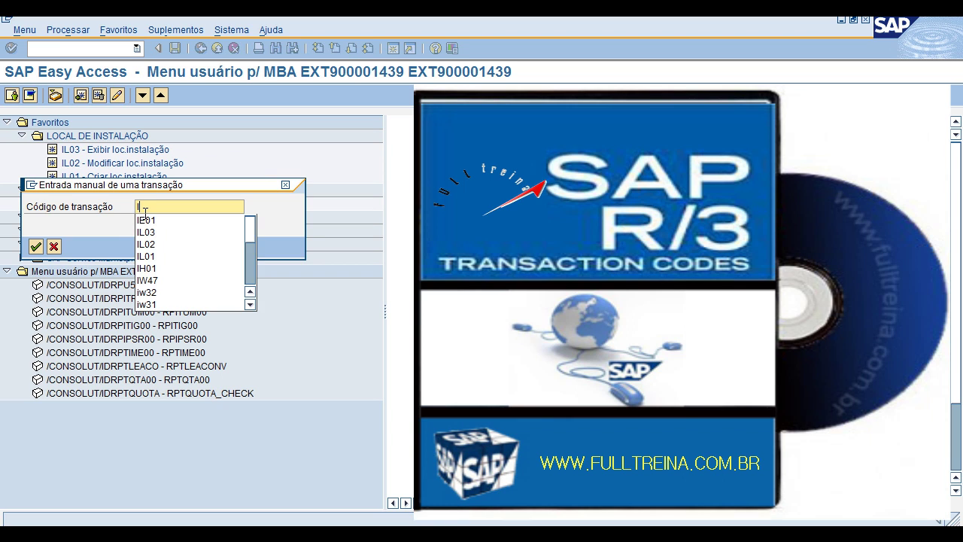
type("E02")
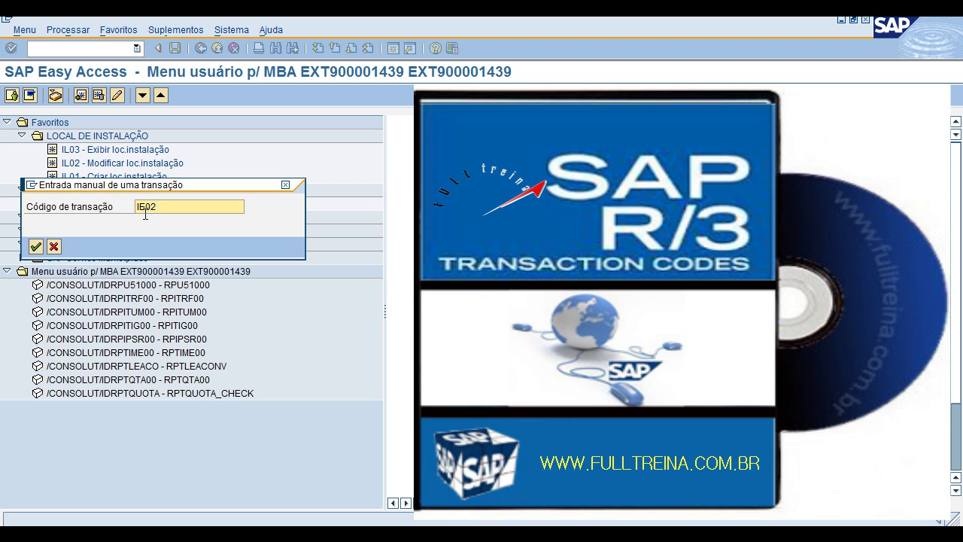
key("Return")
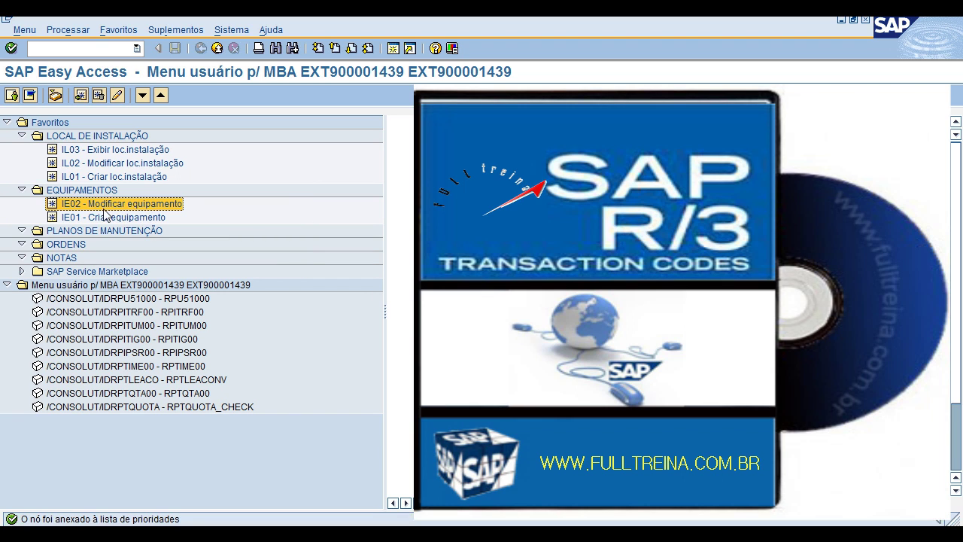
Insert transaction IE03 into the EQUIPAMENTOS favorites folder.
left_click(85, 192)
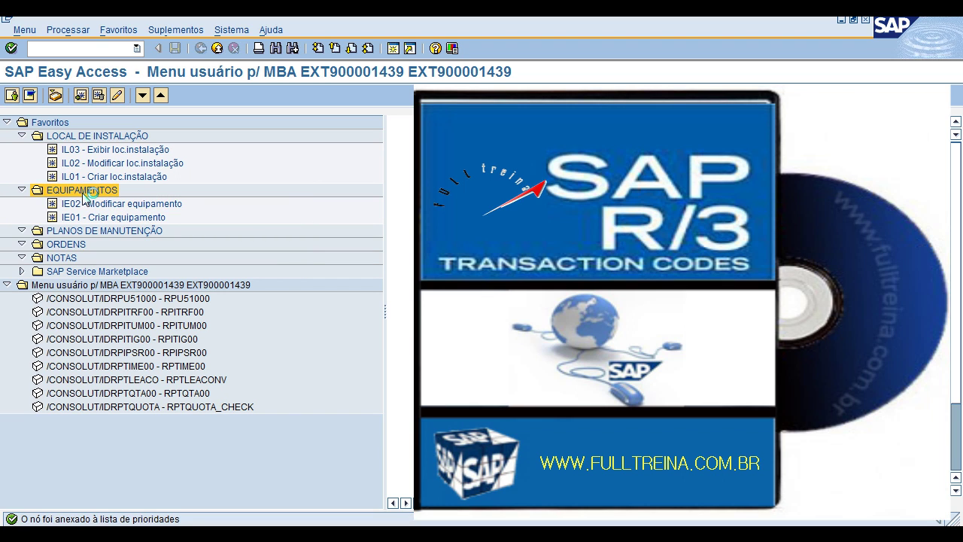
right_click(71, 191)
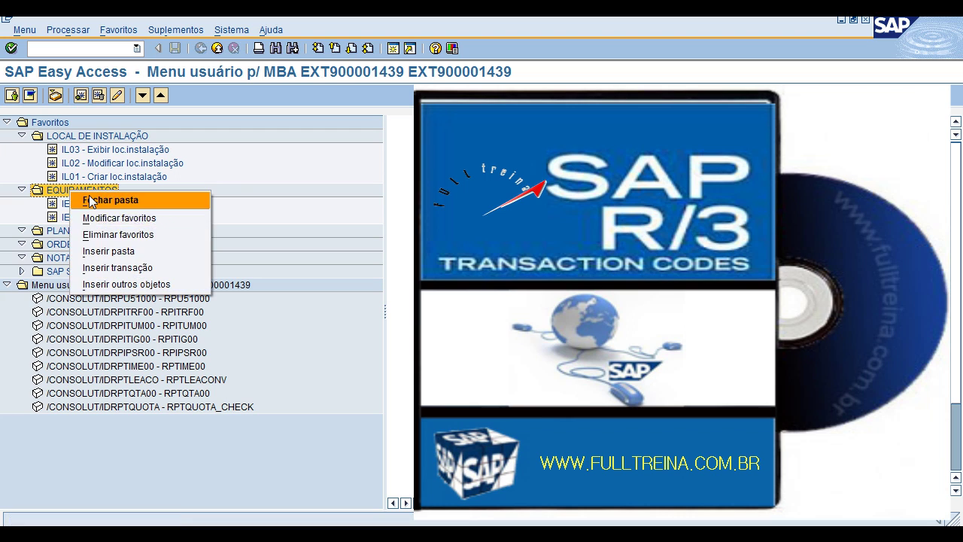
left_click(103, 267)
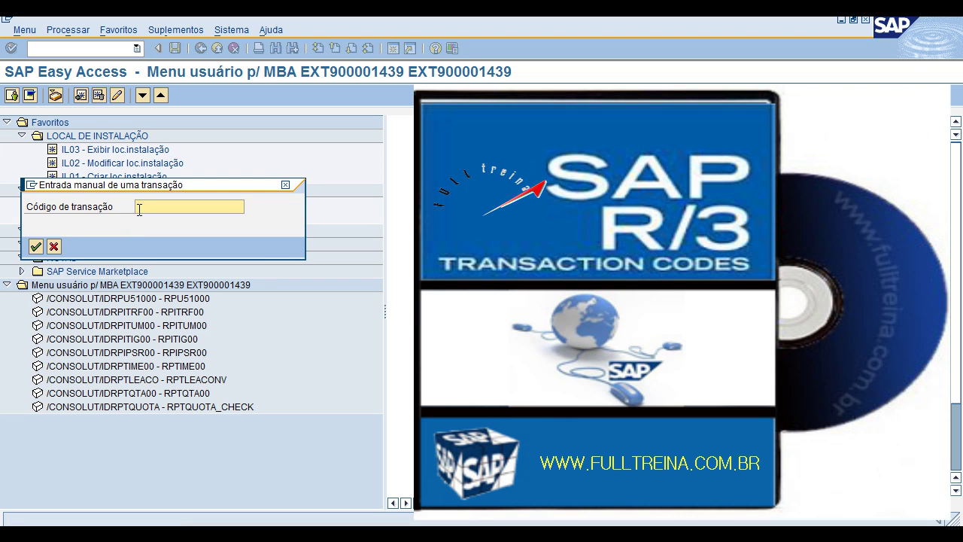
type("IE03")
key("Return")
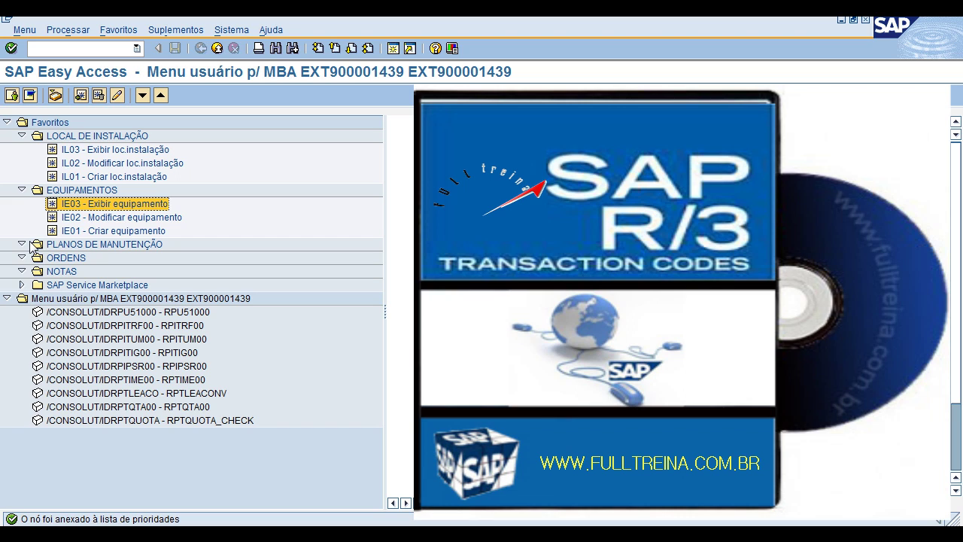
Insert transaction IP02 into the PLANOS DE MANUTENÇÃO favorites folder.
left_click(58, 247)
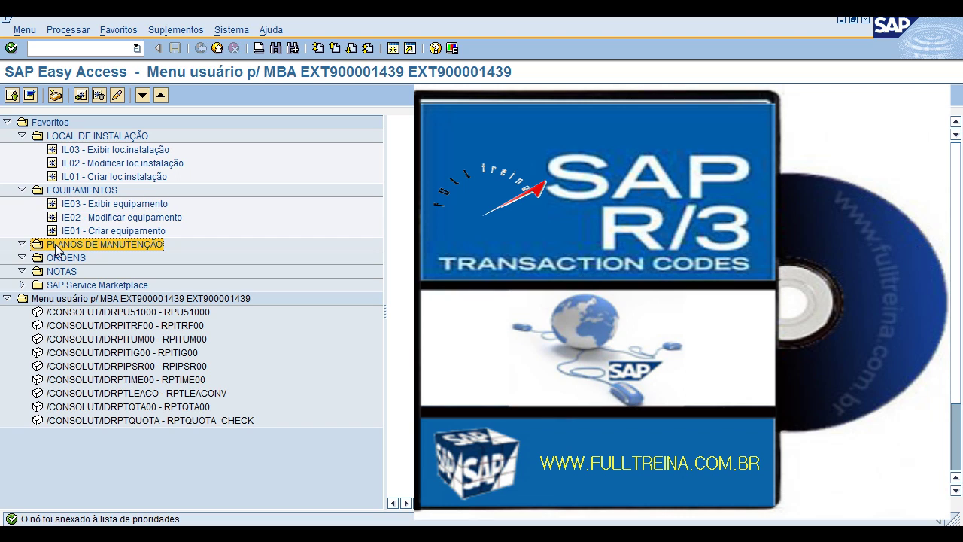
right_click(55, 246)
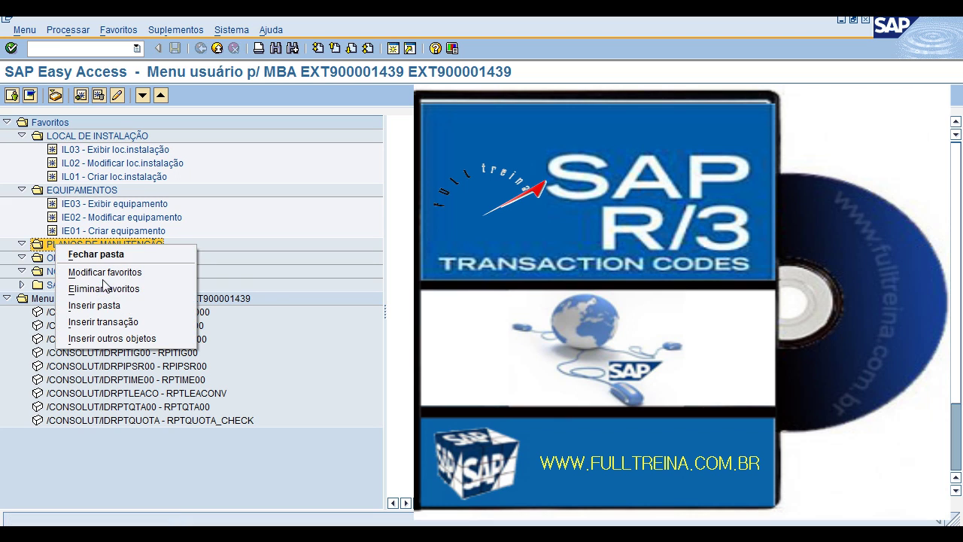
left_click(105, 324)
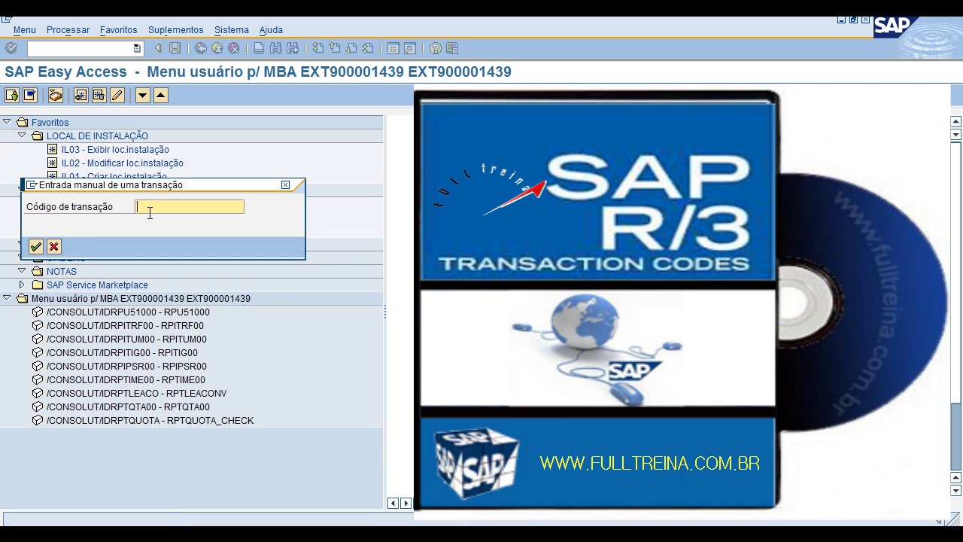
type("IP0")
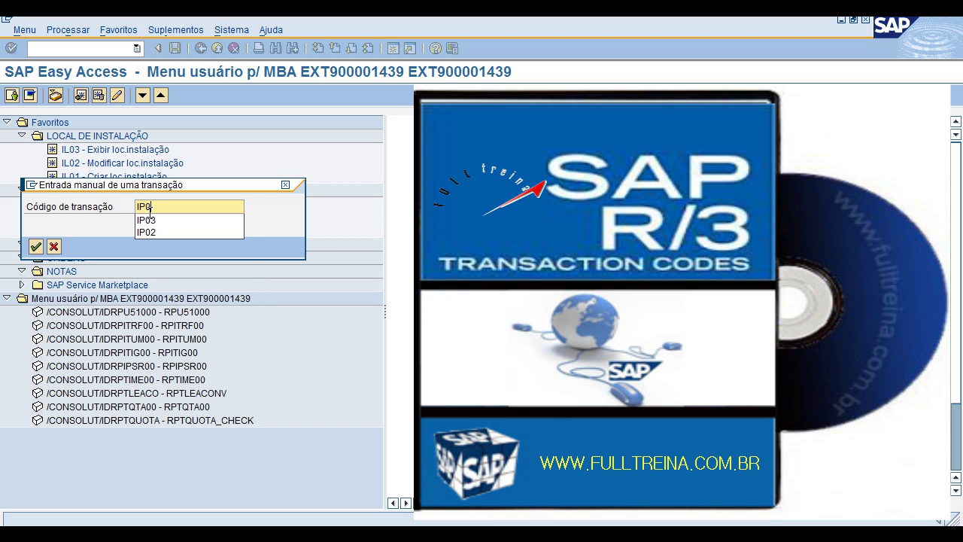
type("2")
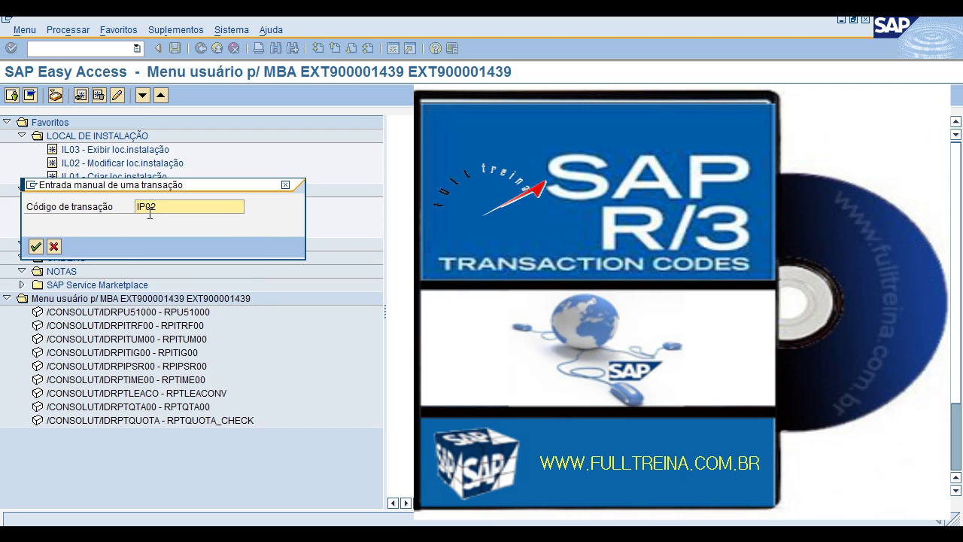
key("Return")
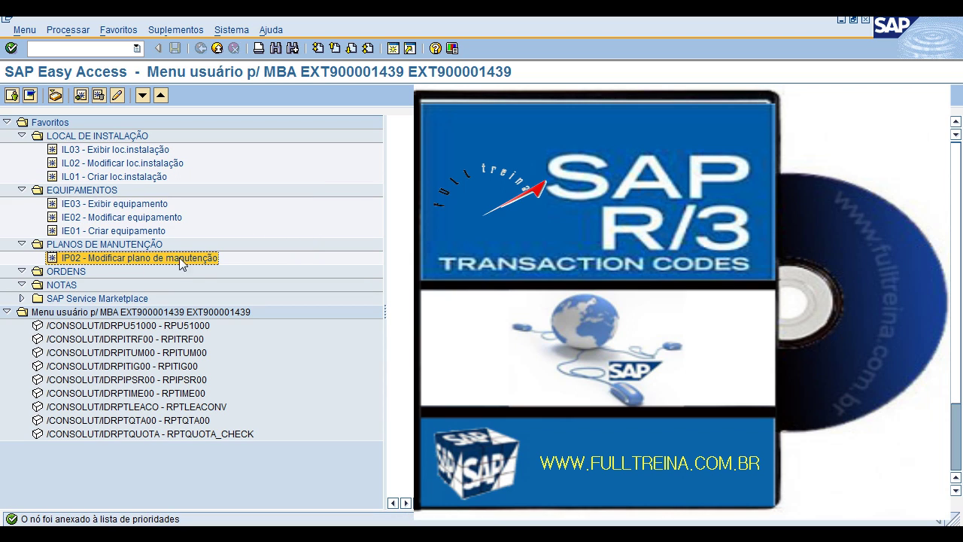
Insert transaction IP42 into the PLANOS DE MANUTENÇÃO favorites folder.
left_click(97, 248)
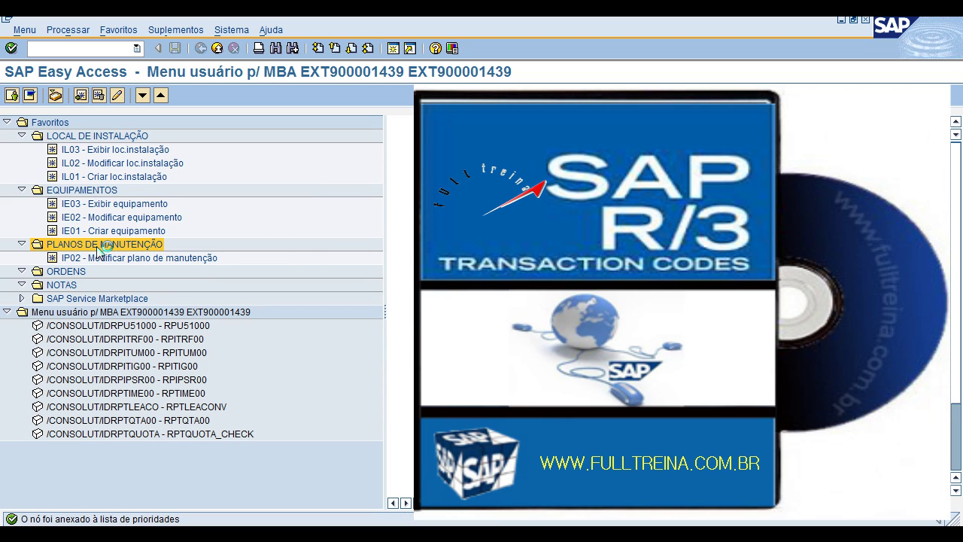
right_click(98, 252)
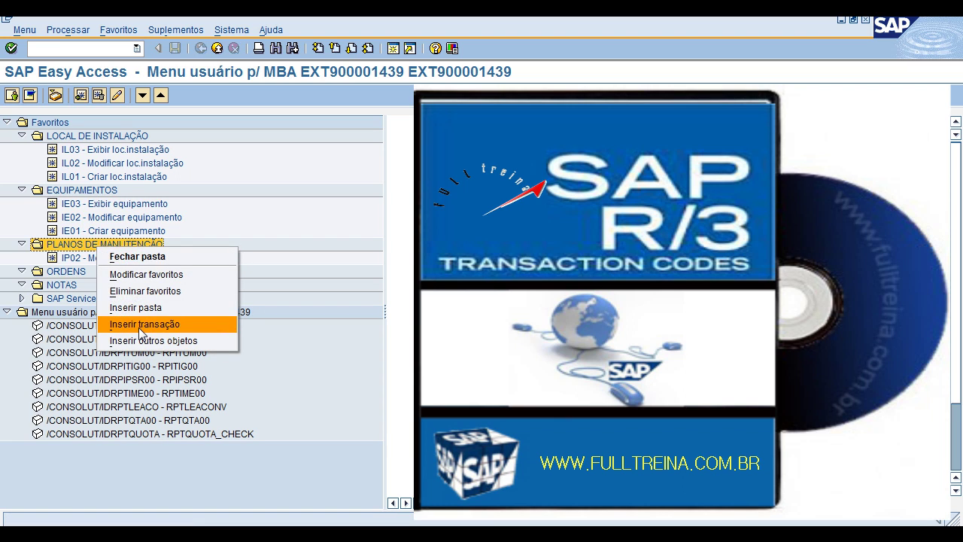
left_click(129, 324)
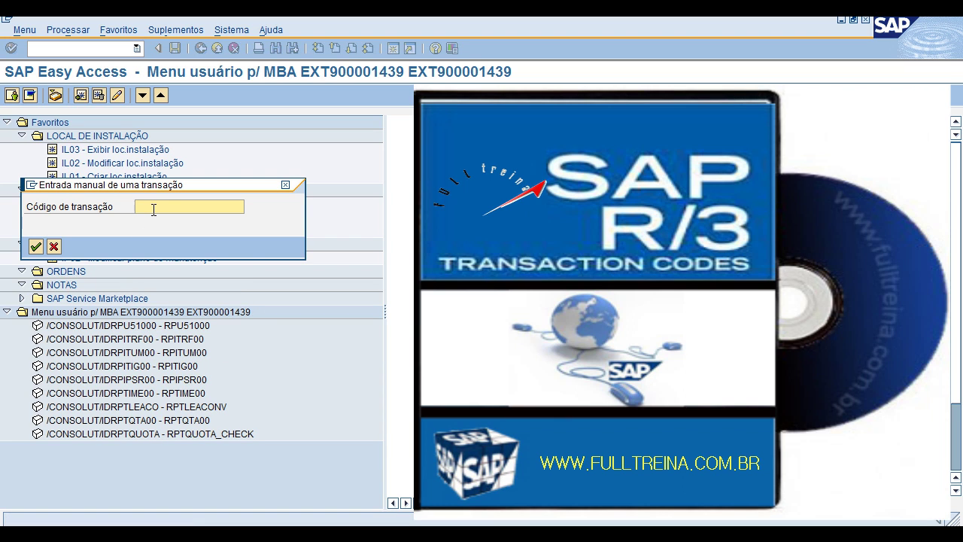
type("IP42")
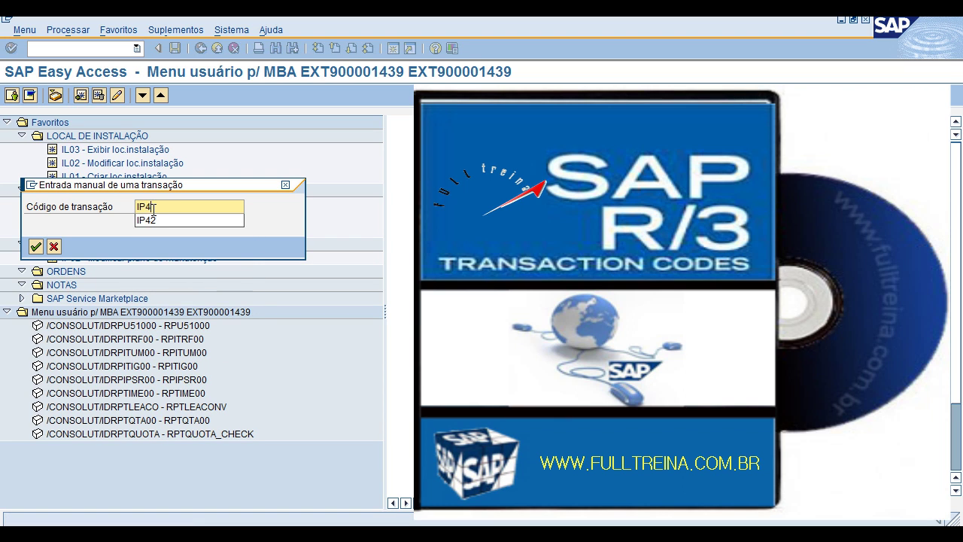
key("Return")
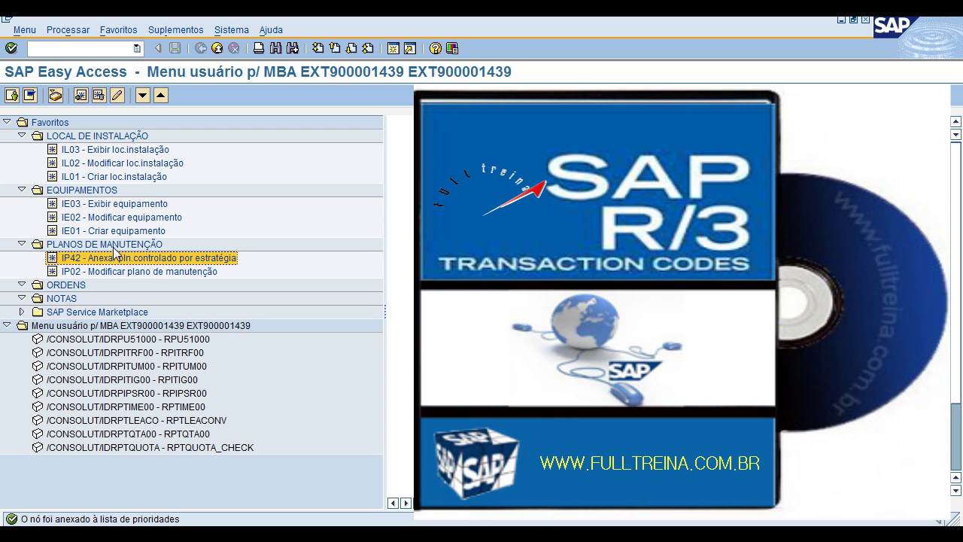
Insert transaction IP03 into the PLANOS DE MANUTENÇÃO favorites folder.
left_click(85, 247)
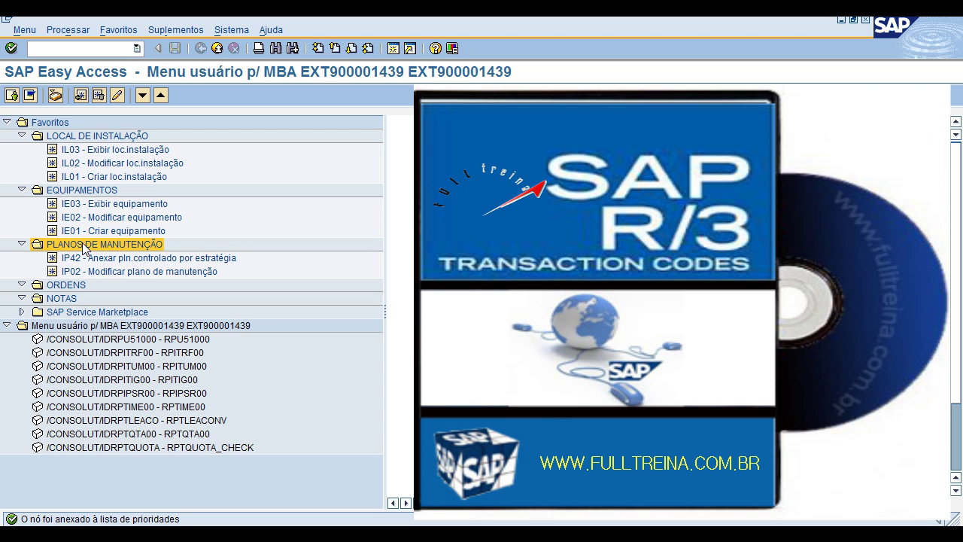
right_click(86, 248)
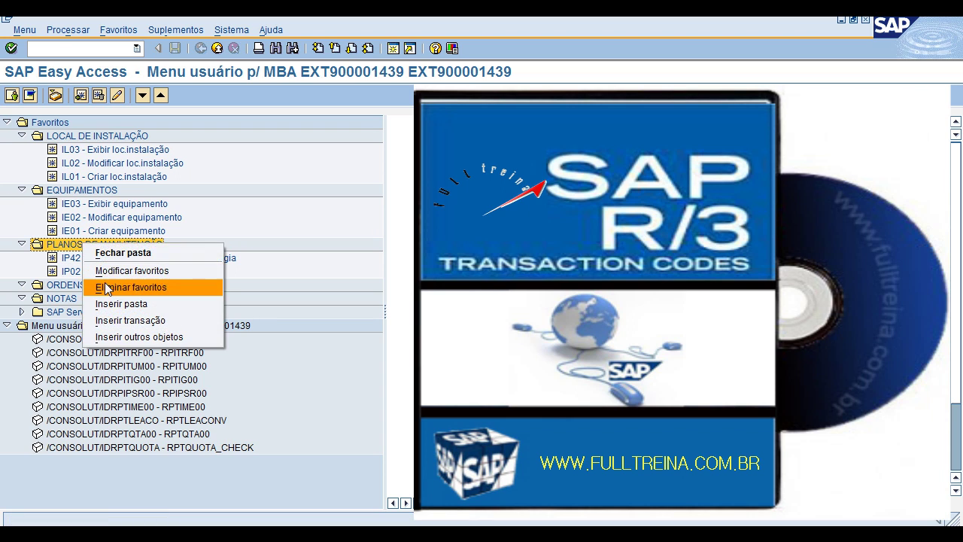
left_click(121, 320)
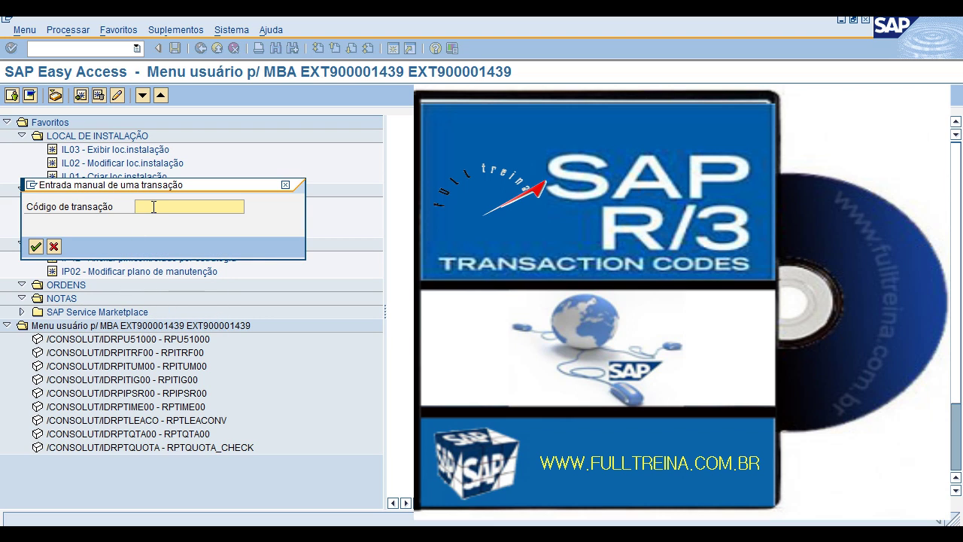
type("IP")
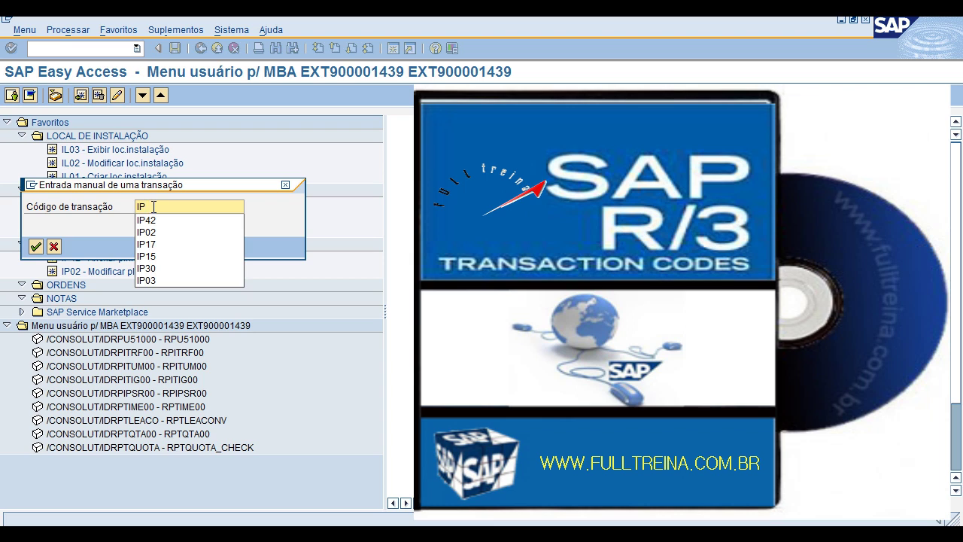
type("03")
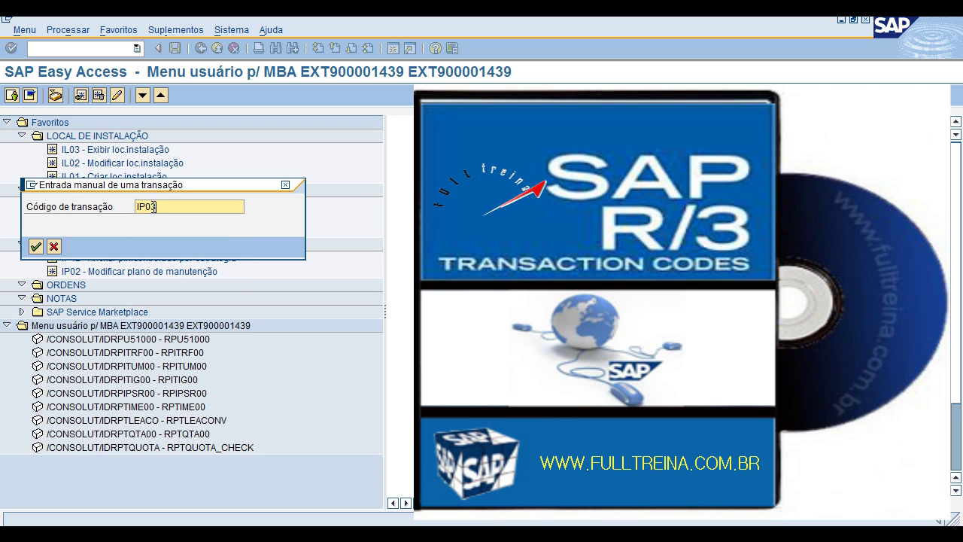
key("Return")
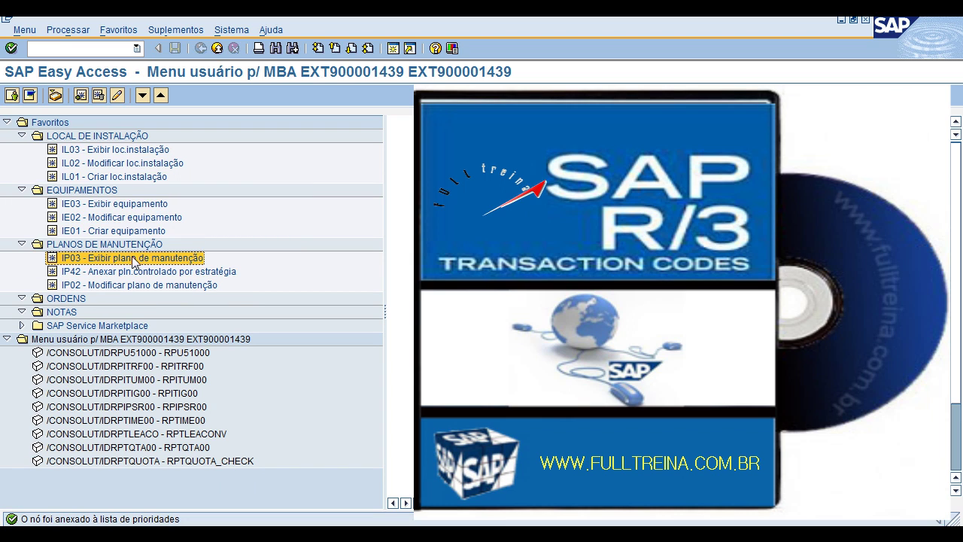
Insert transaction IP15 into the PLANOS DE MANUTENÇÃO favorites folder.
left_click(124, 245)
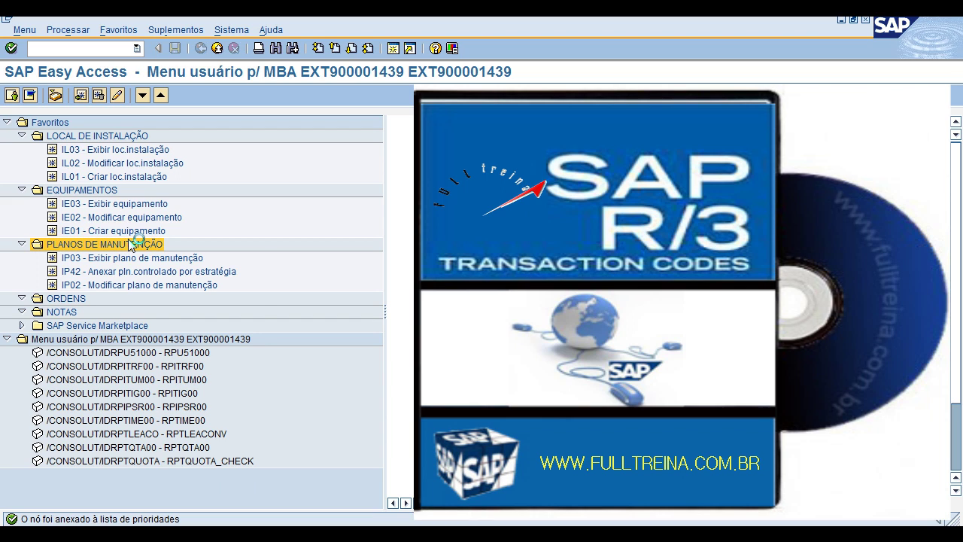
right_click(123, 246)
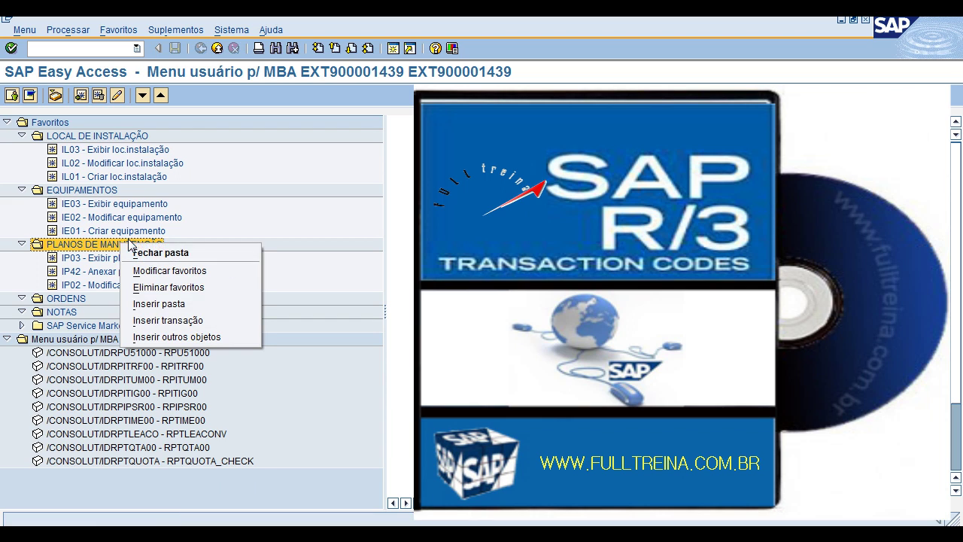
left_click(157, 320)
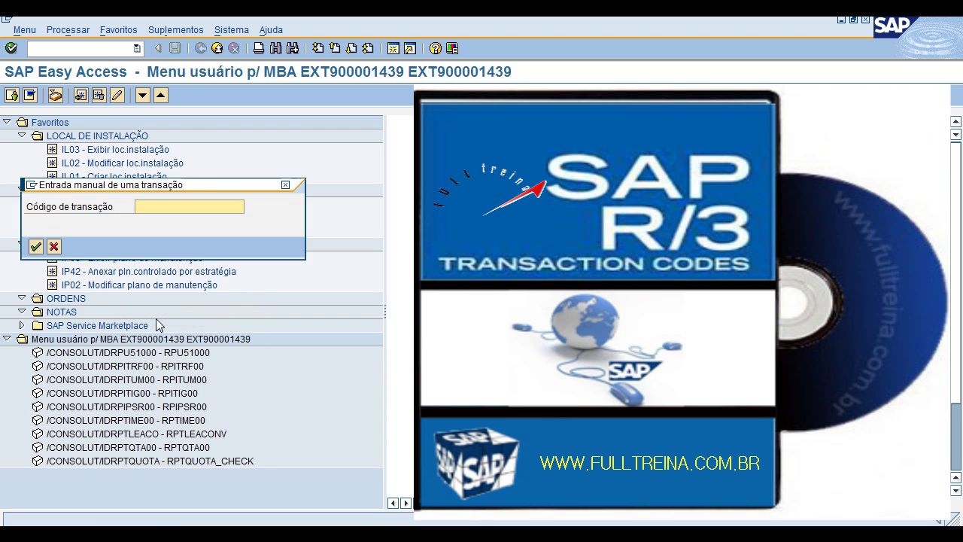
type("IP15")
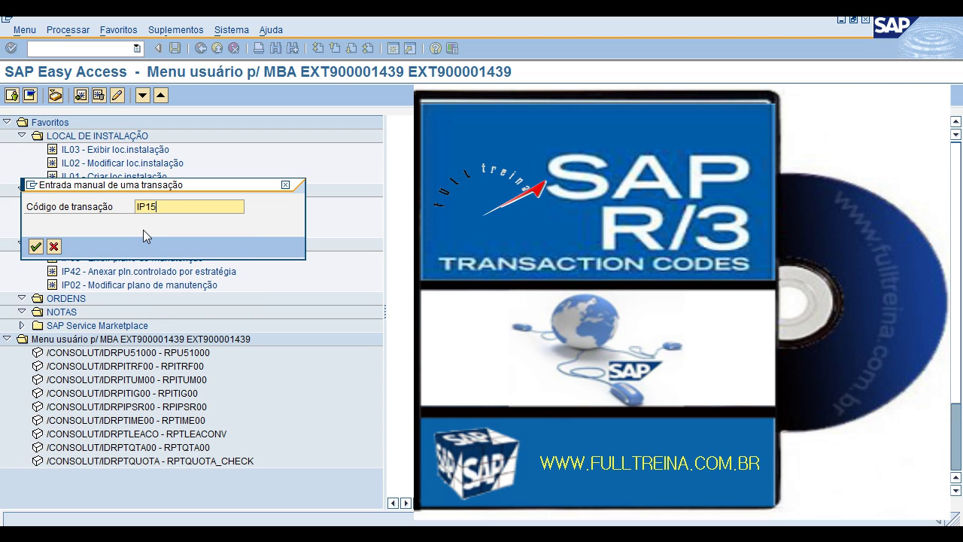
key("Return")
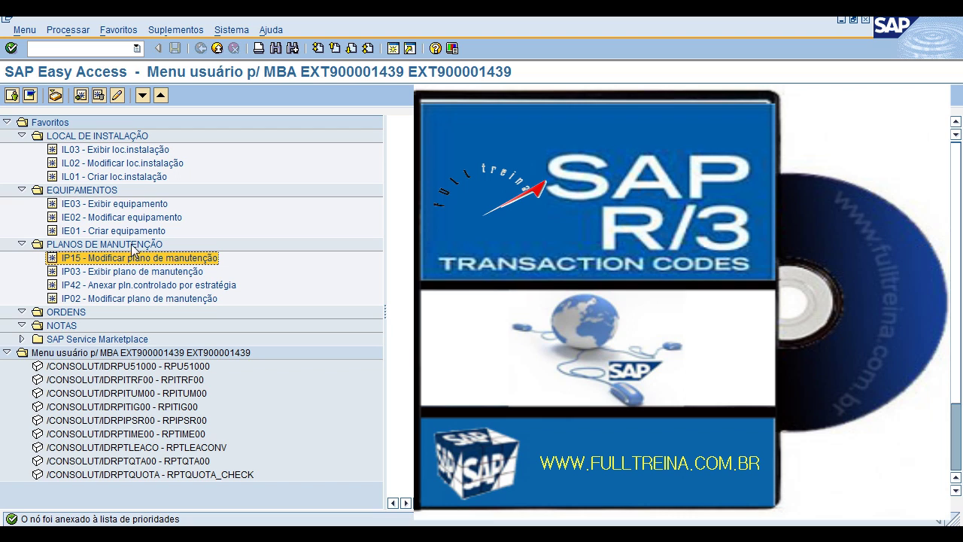
Insert transaction IP17 into the PLANOS DE MANUTENÇÃO favorites folder.
left_click(126, 245)
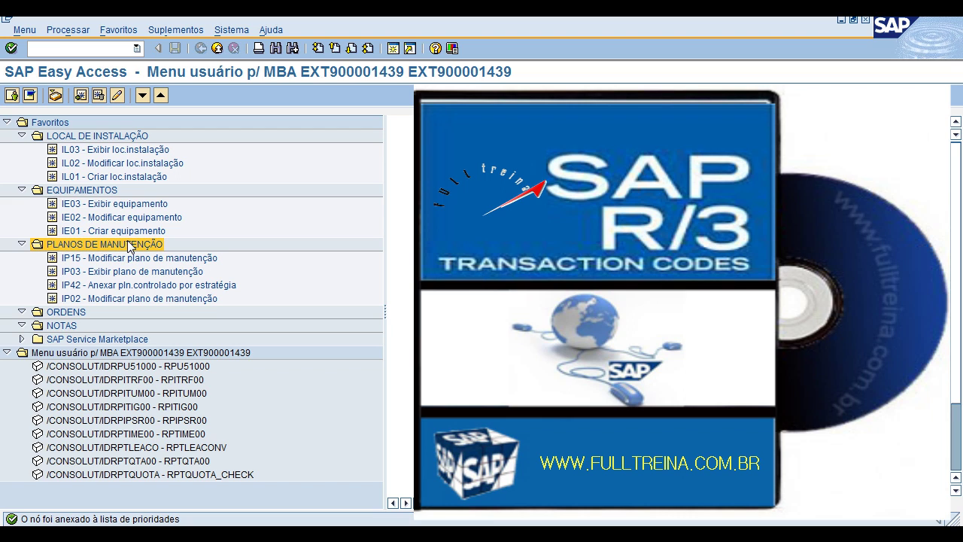
right_click(134, 248)
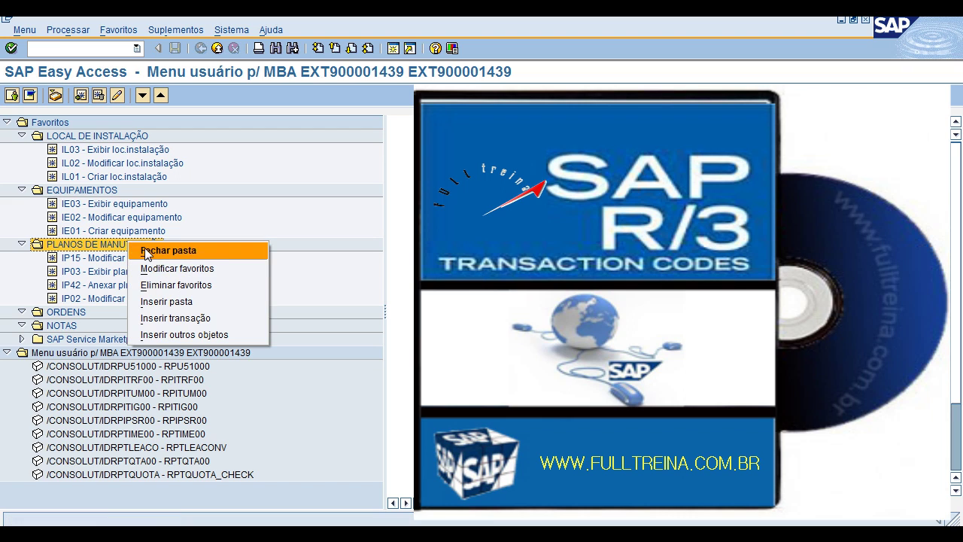
left_click(156, 319)
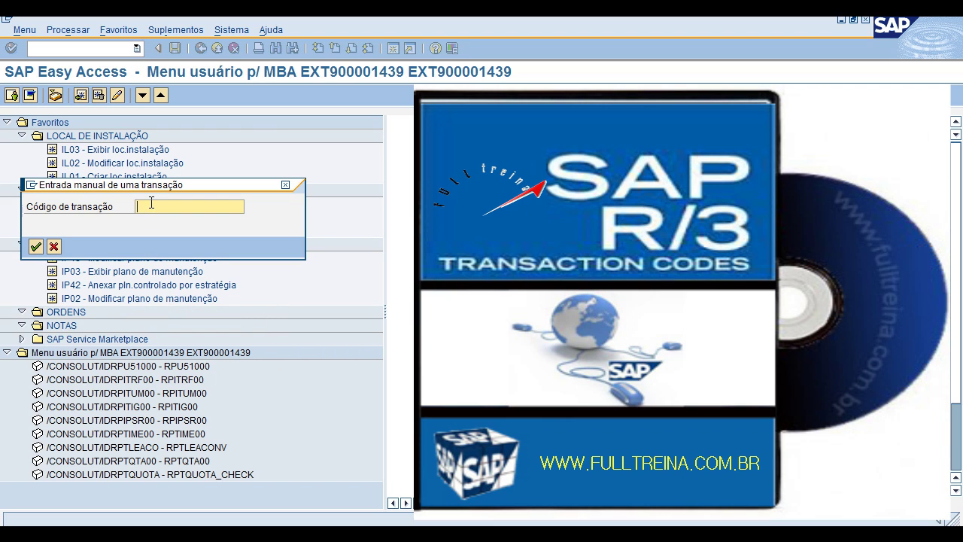
type("IP17")
key("Return")
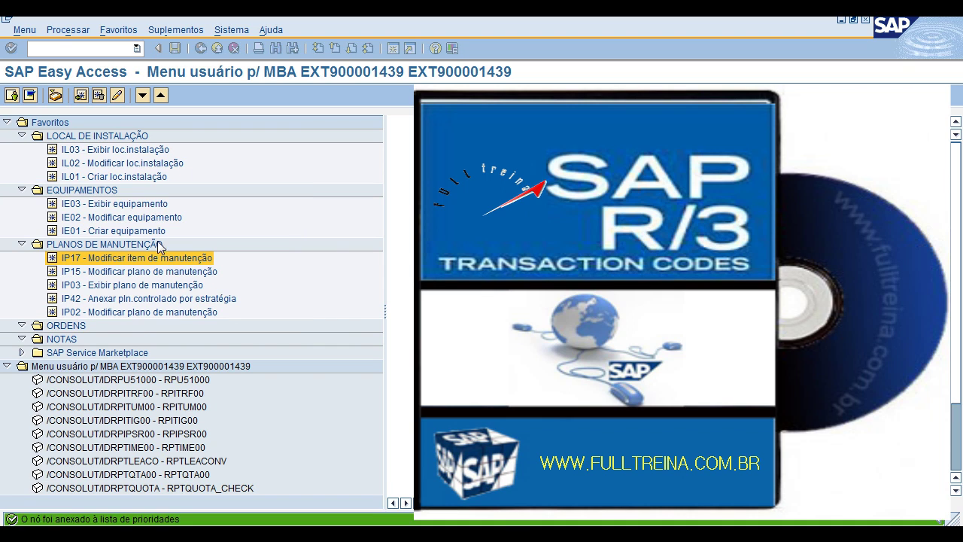
Compare the IP15 and IP02 transaction entries in the PLANOS DE MANUTENÇÃO favorites folder.
left_click(126, 272)
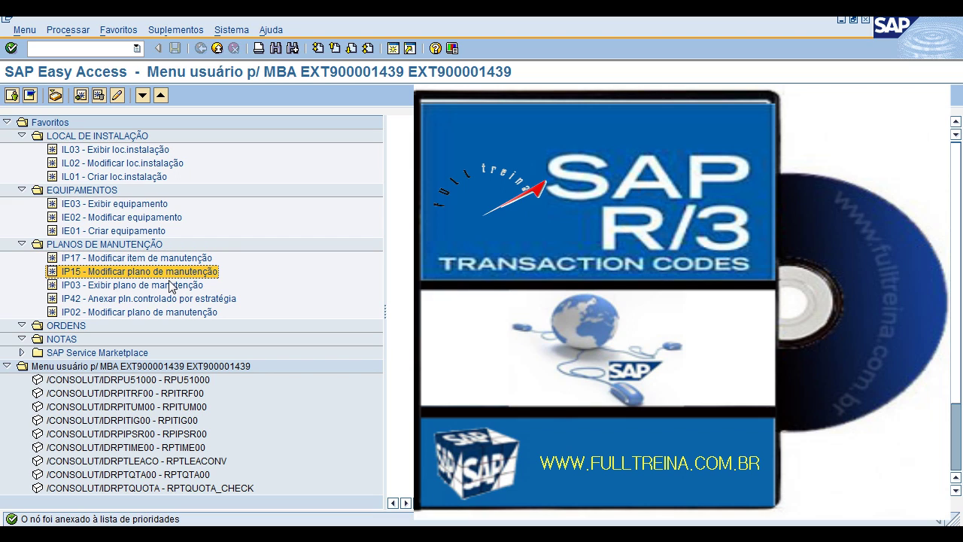
left_click(100, 315)
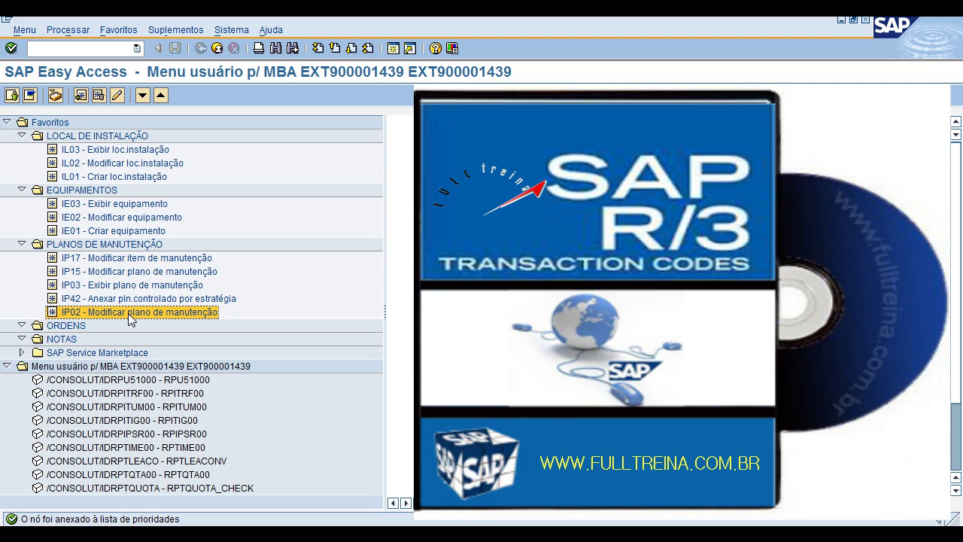
left_click(96, 272)
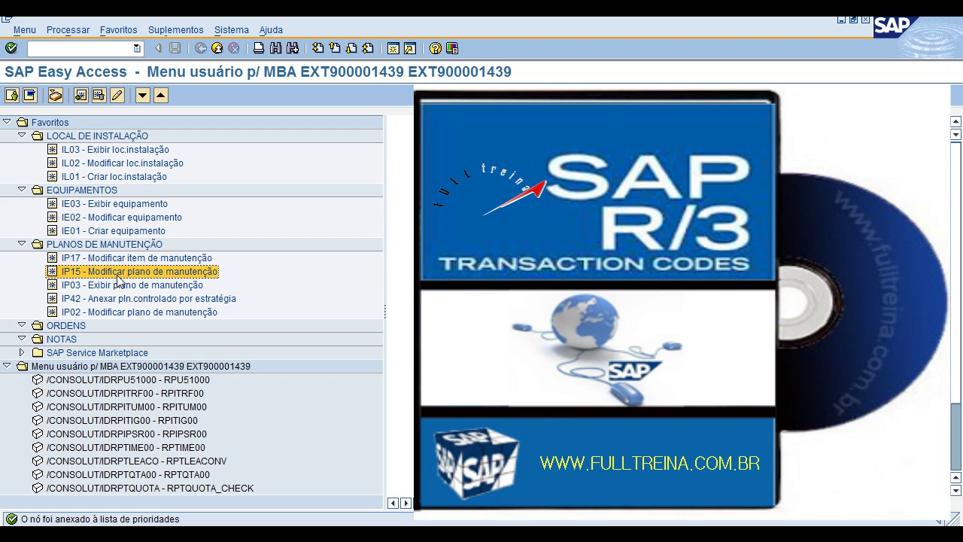
left_click(93, 313)
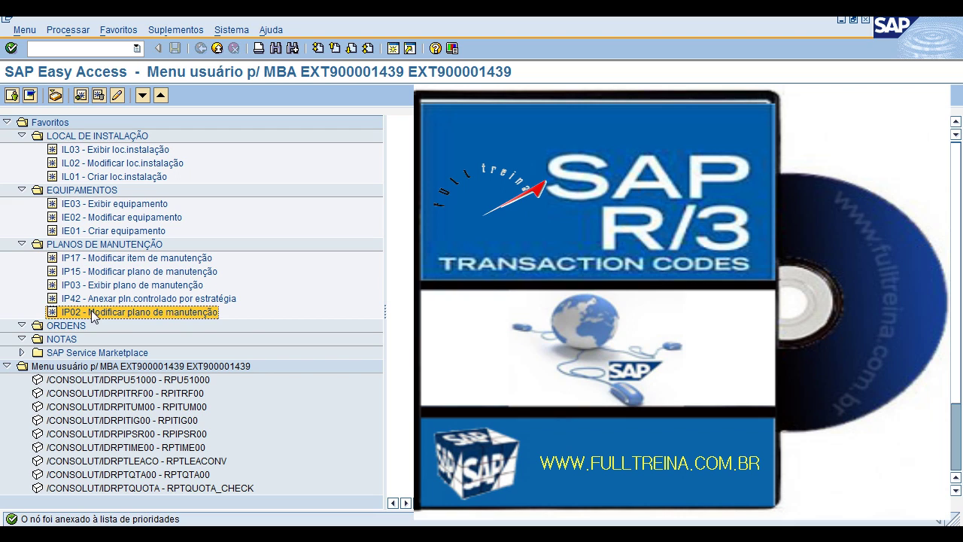
left_click(96, 274)
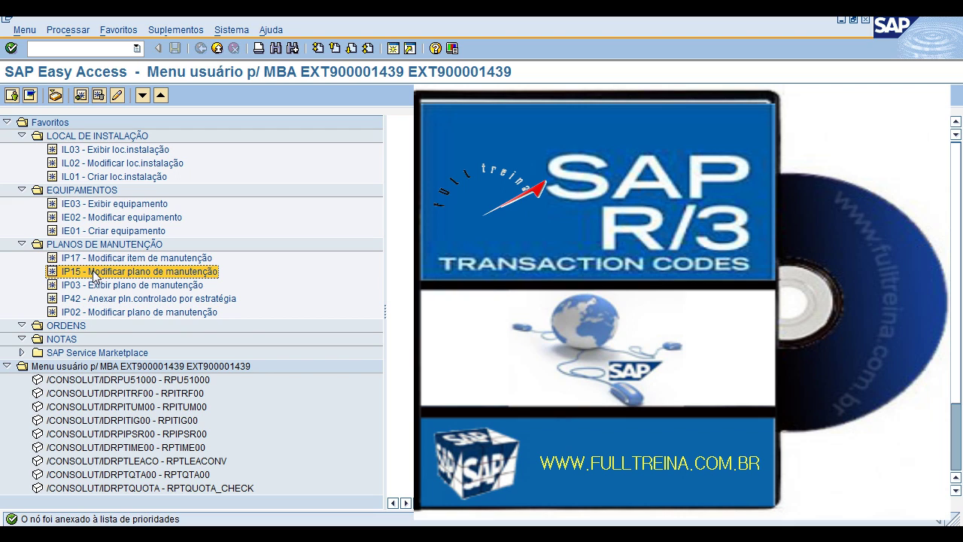
left_click(94, 315)
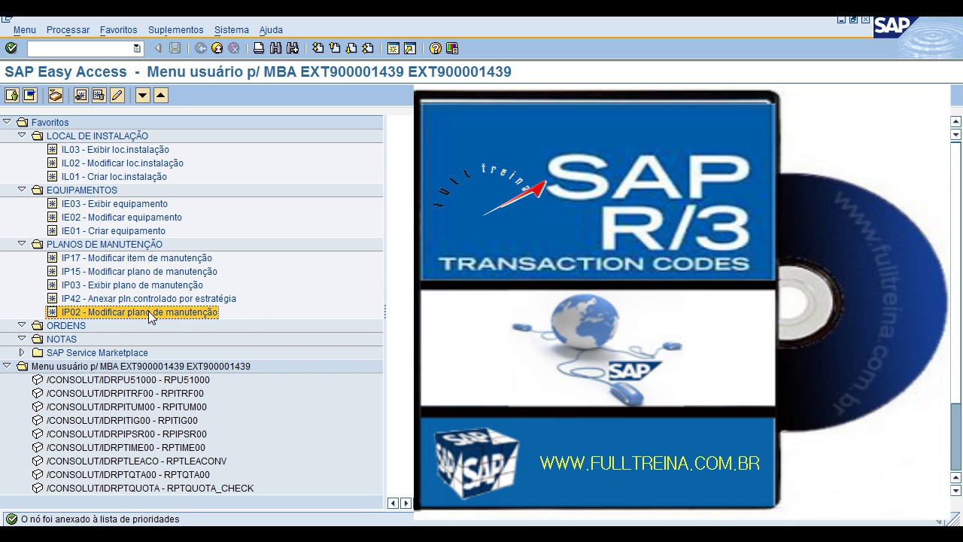
left_click(99, 274)
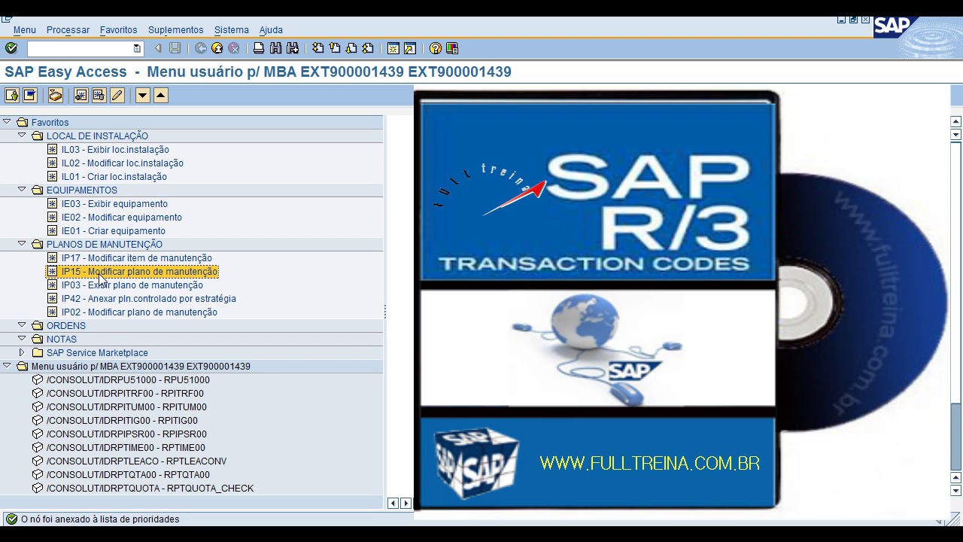
Insert transaction IP30 into the PLANOS DE MANUTENÇÃO favorites folder.
left_click(77, 246)
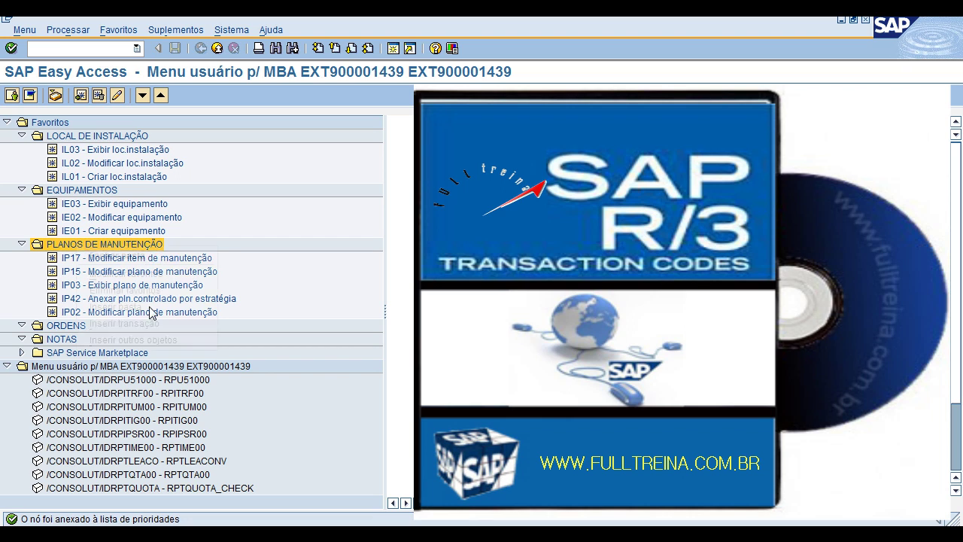
left_click(124, 322)
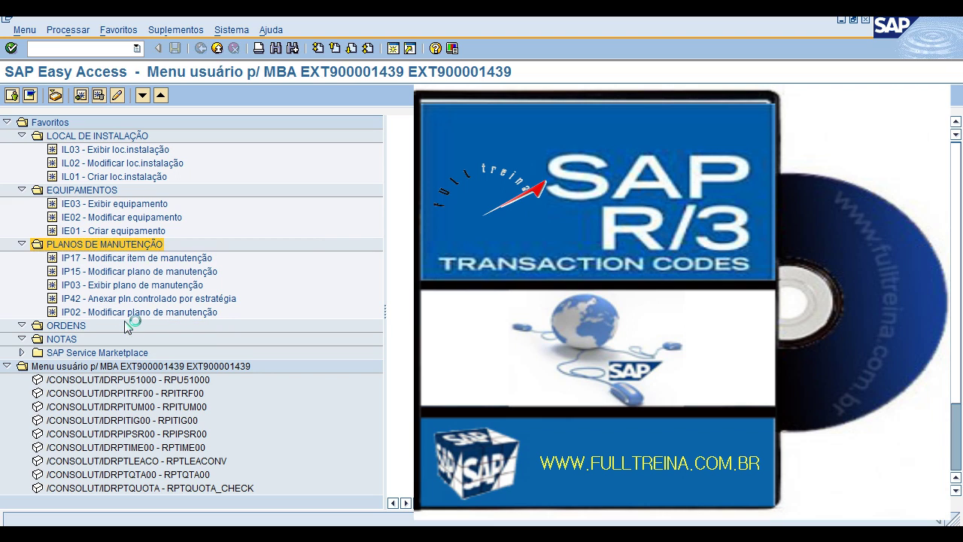
type("IP")
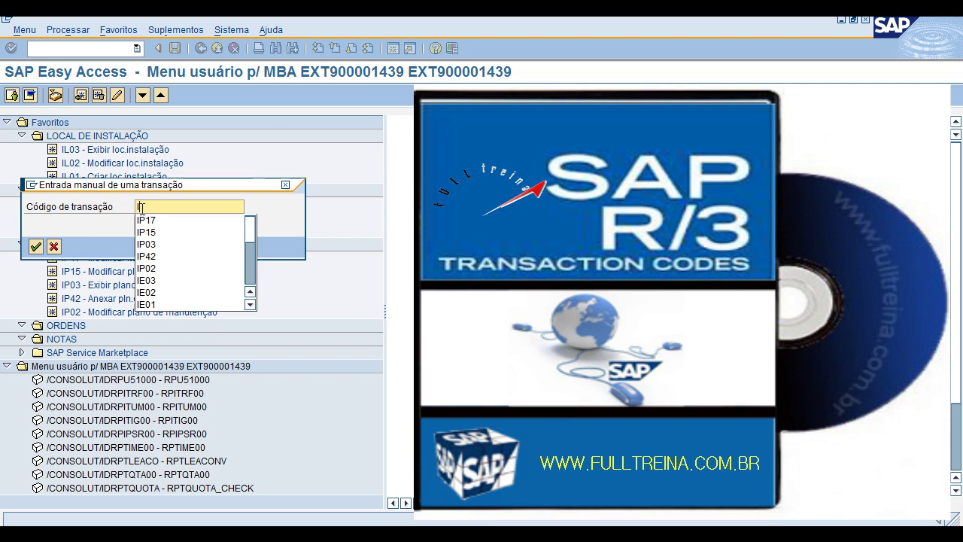
type("30")
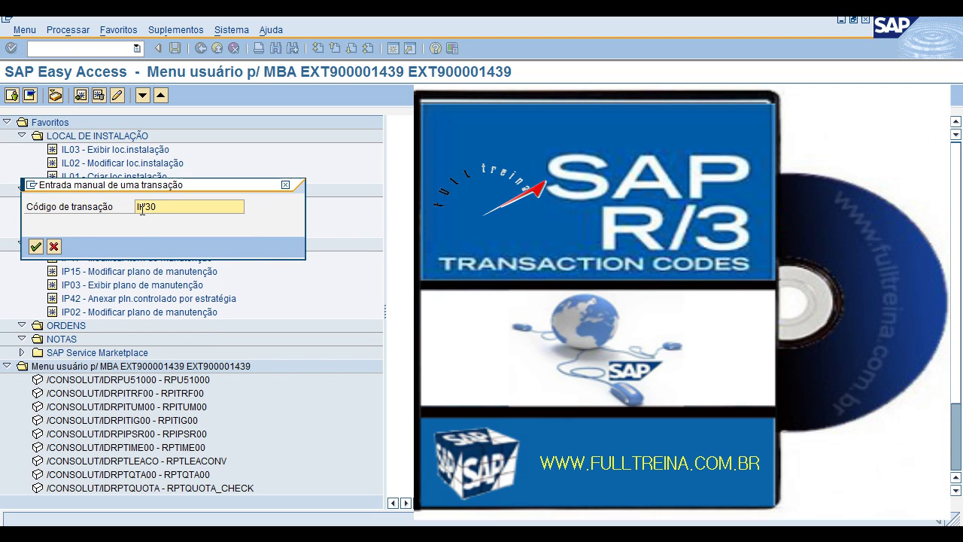
key("Return")
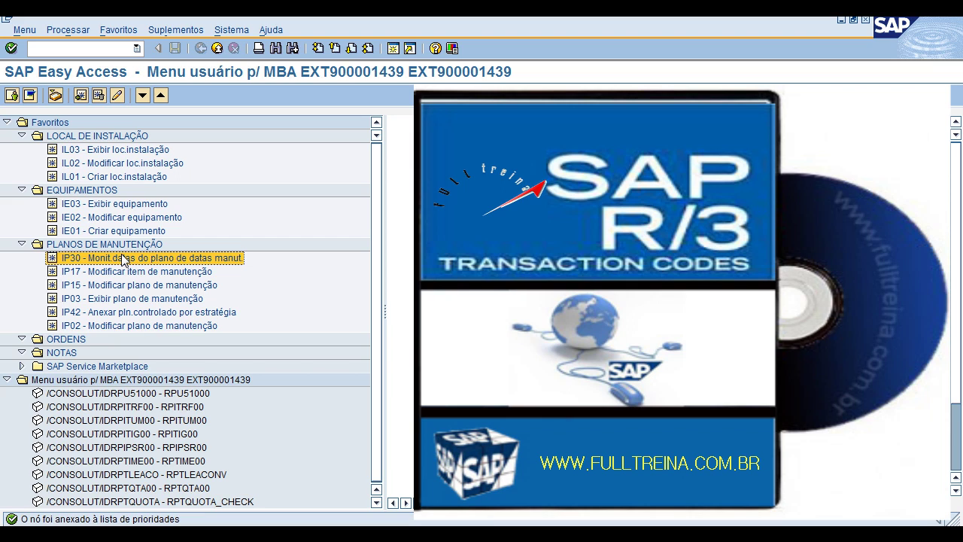
Insert transaction IW31 into the ORDENS favorites folder.
left_click(23, 339)
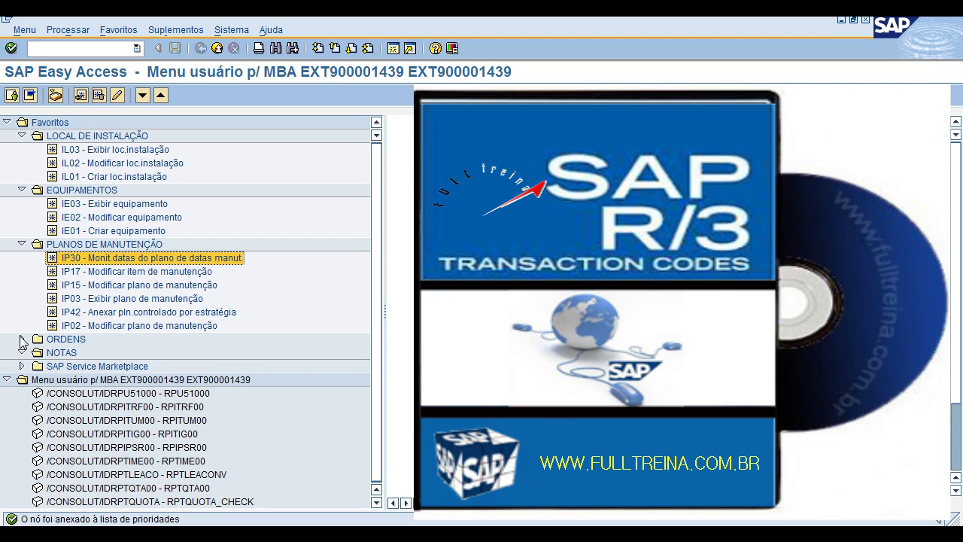
left_click(52, 340)
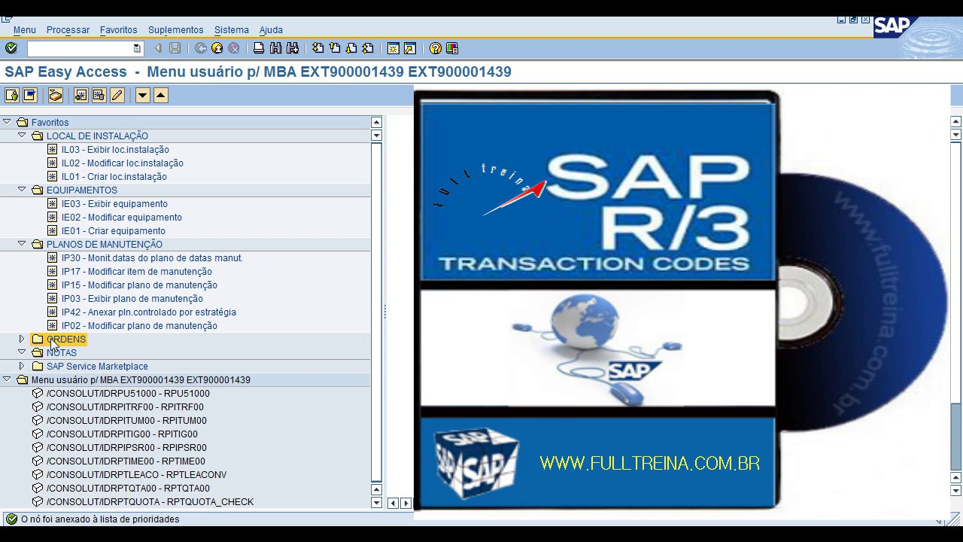
right_click(84, 344)
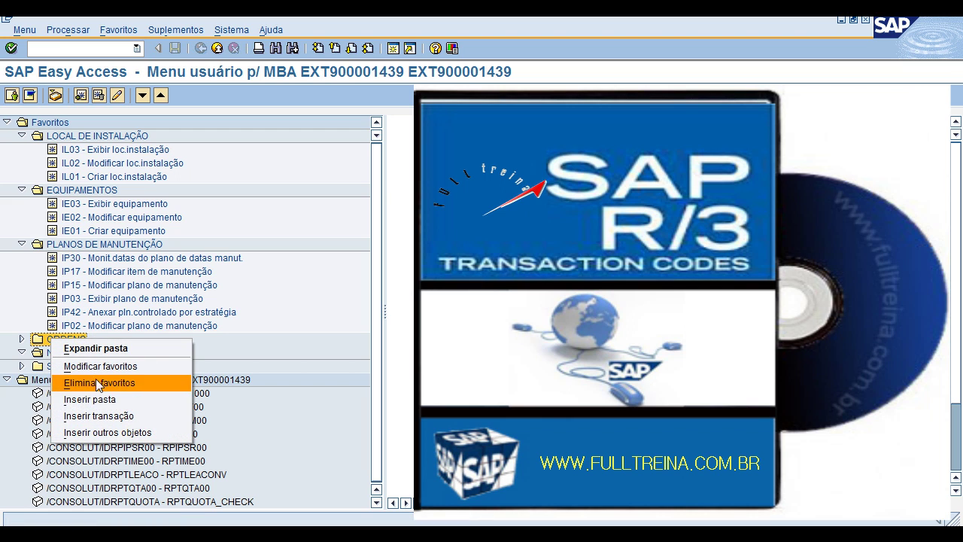
left_click(100, 417)
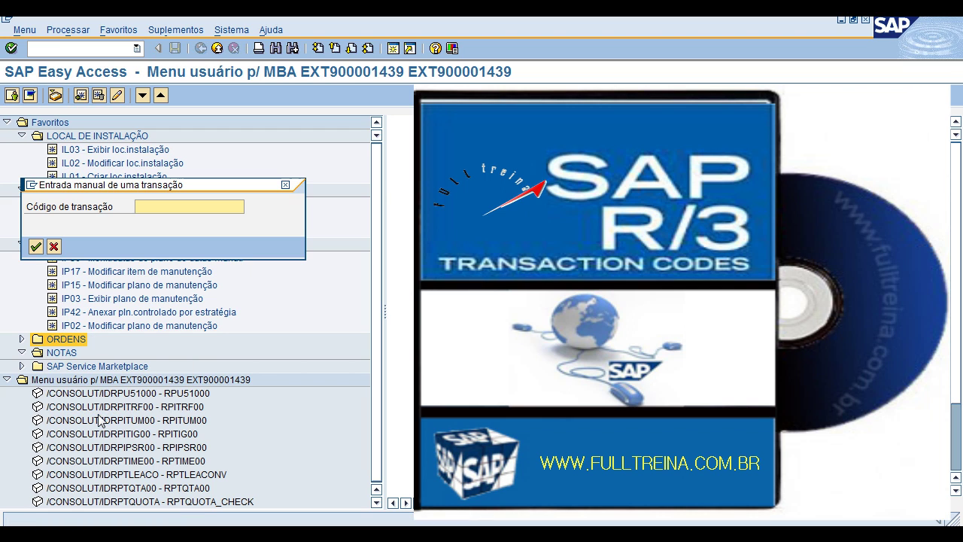
type("I")
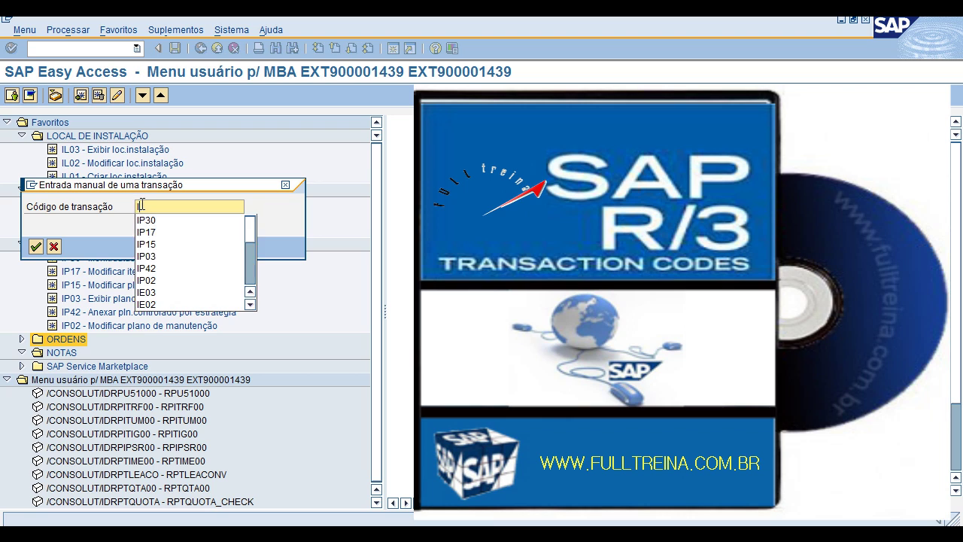
type("W31")
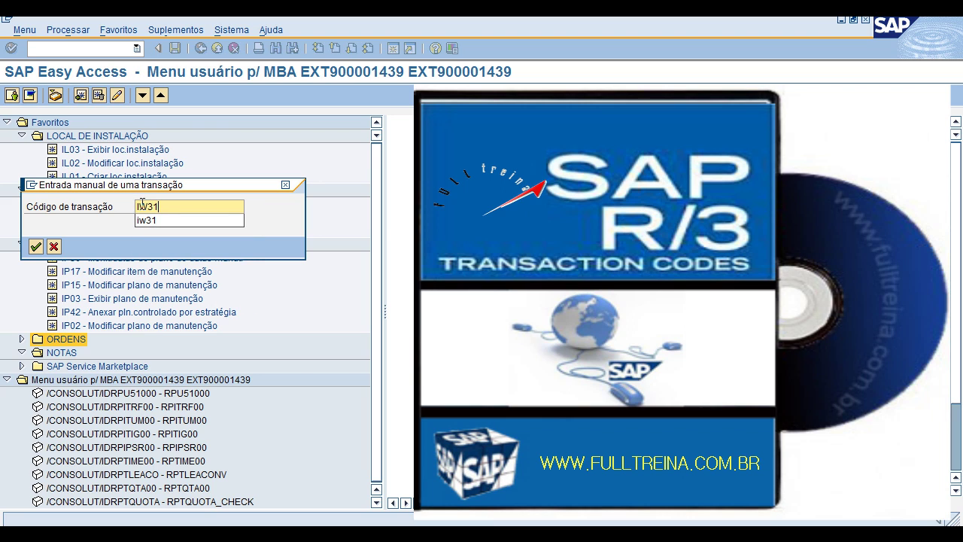
key("Return")
key("Return")
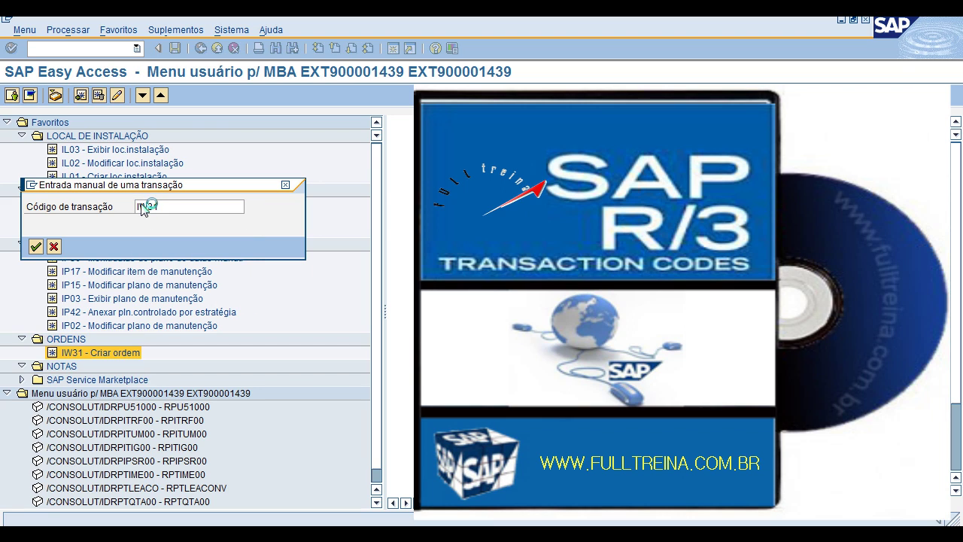
Insert transaction IW32 into the ORDENS favorites folder.
left_click(75, 341)
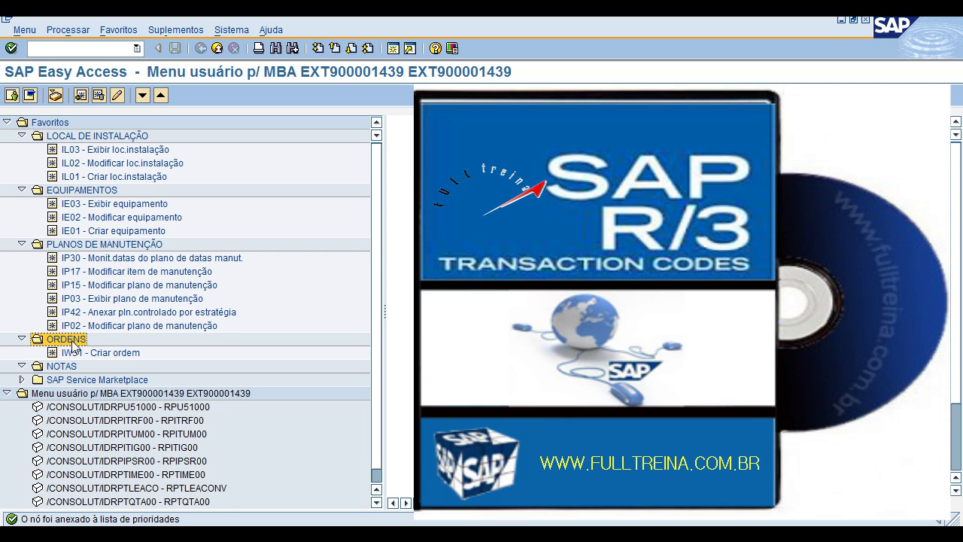
right_click(75, 341)
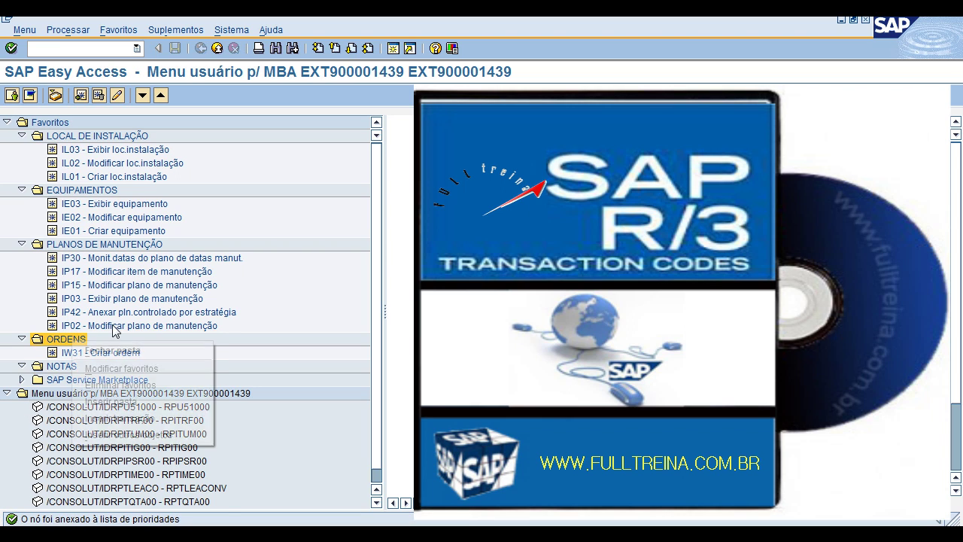
left_click(121, 418)
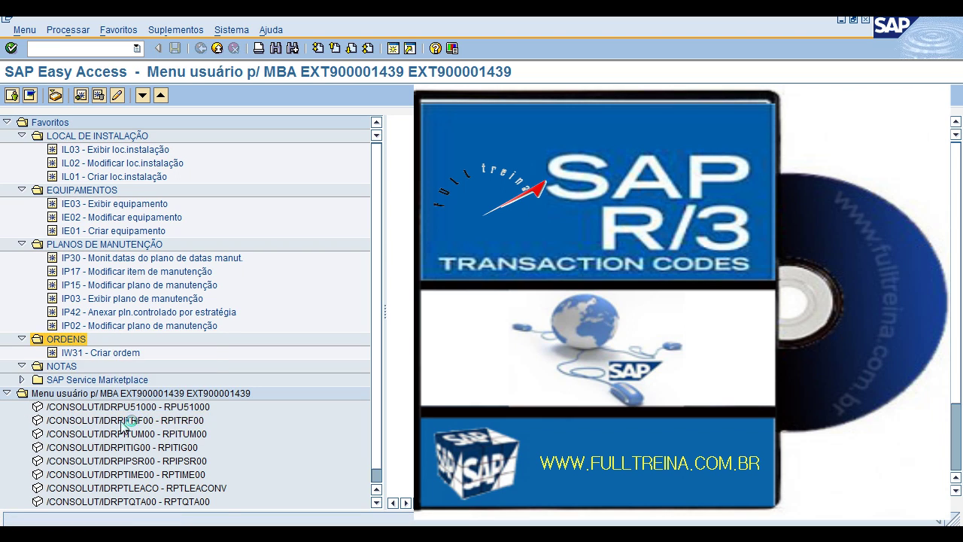
type("IW32")
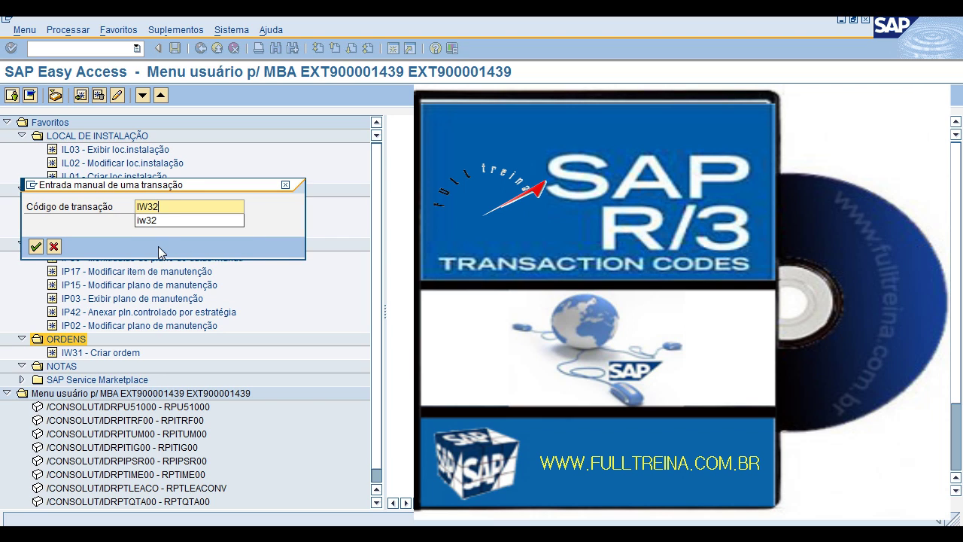
key("Return")
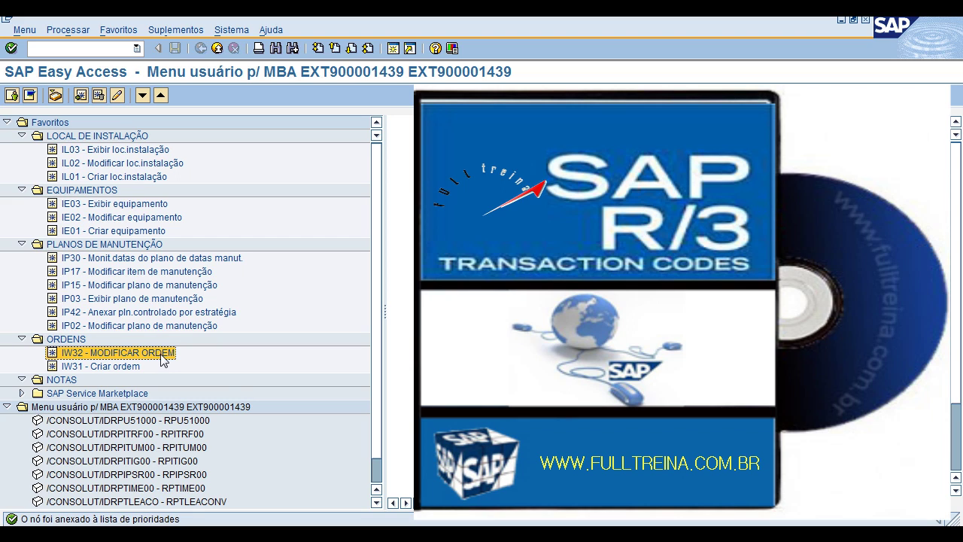
Insert transaction IW33 into the ORDENS favorites folder.
left_click(79, 339)
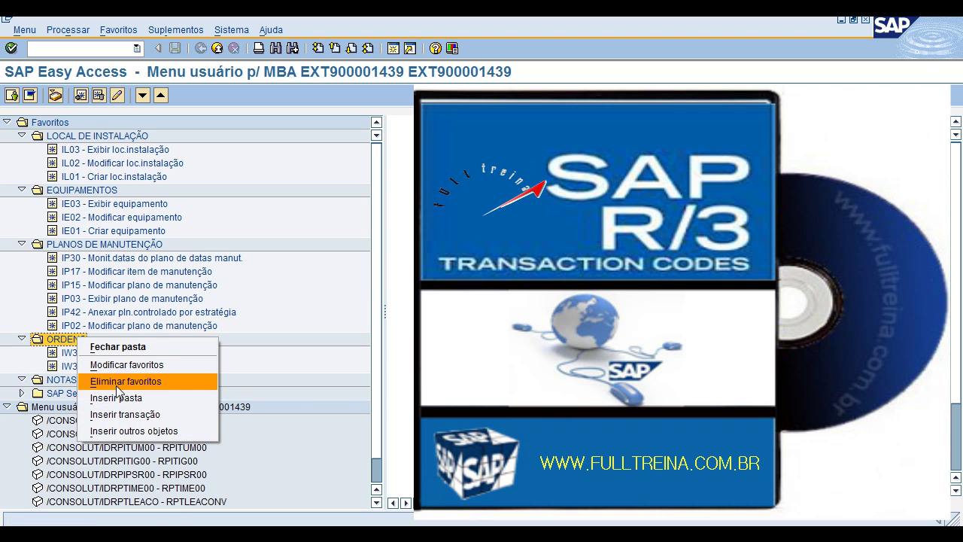
left_click(119, 413)
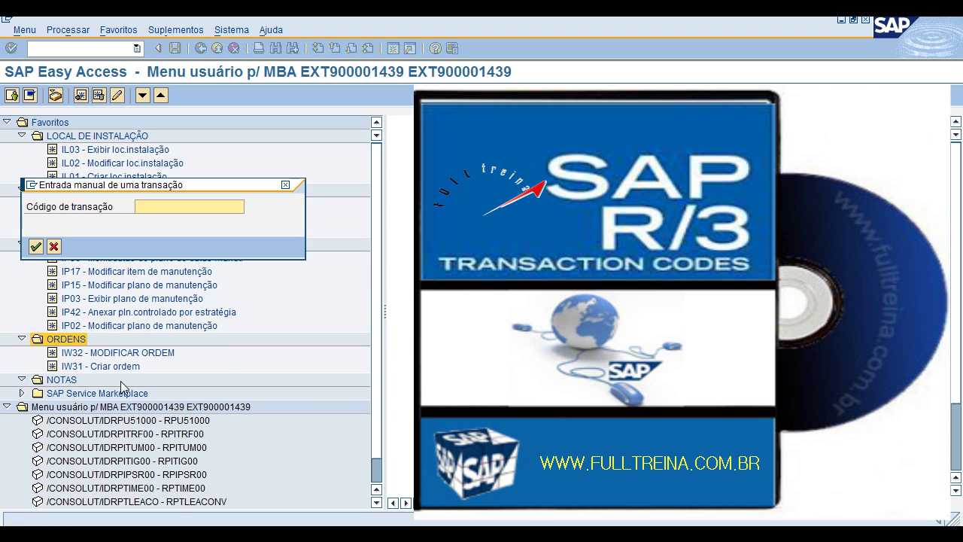
type("IW33")
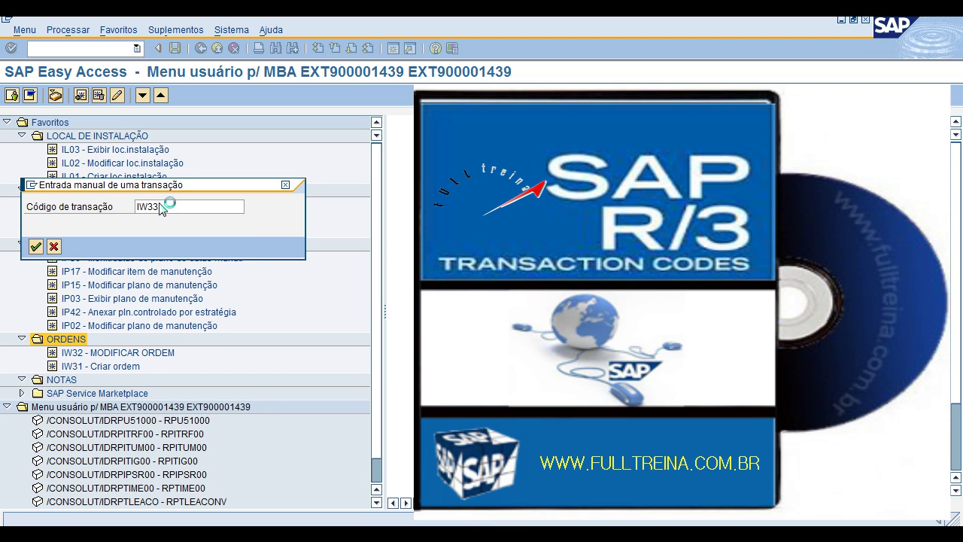
key("Return")
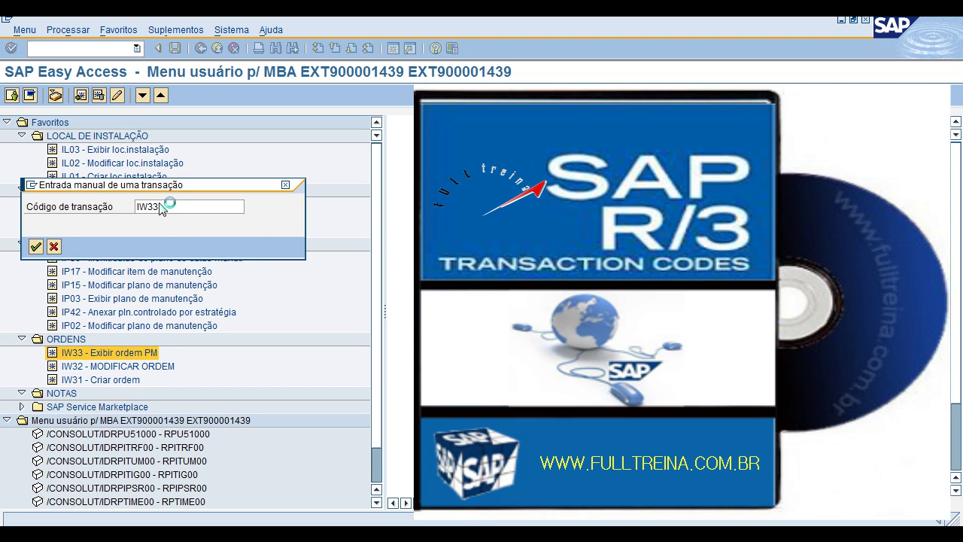
Insert transaction IW38 into the ORDENS favorites folder.
left_click(76, 340)
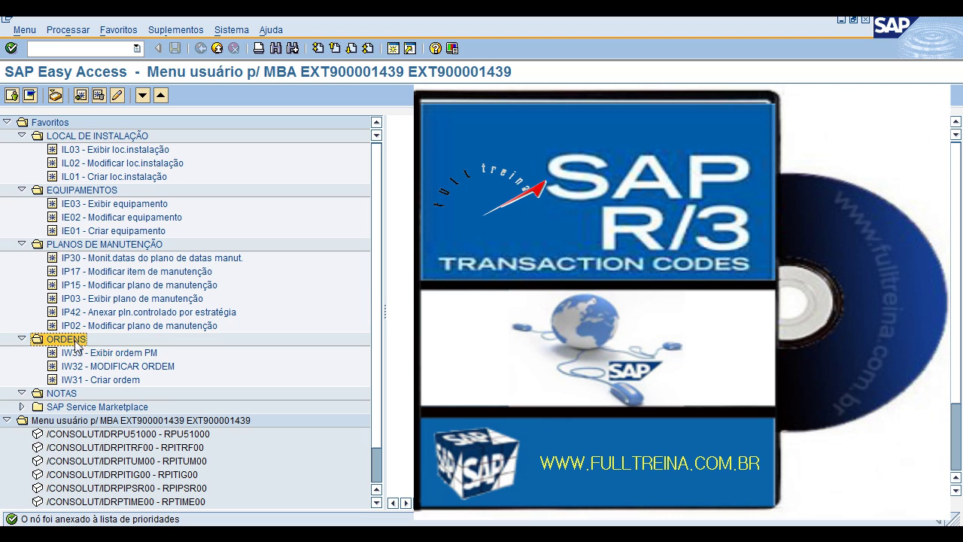
right_click(76, 341)
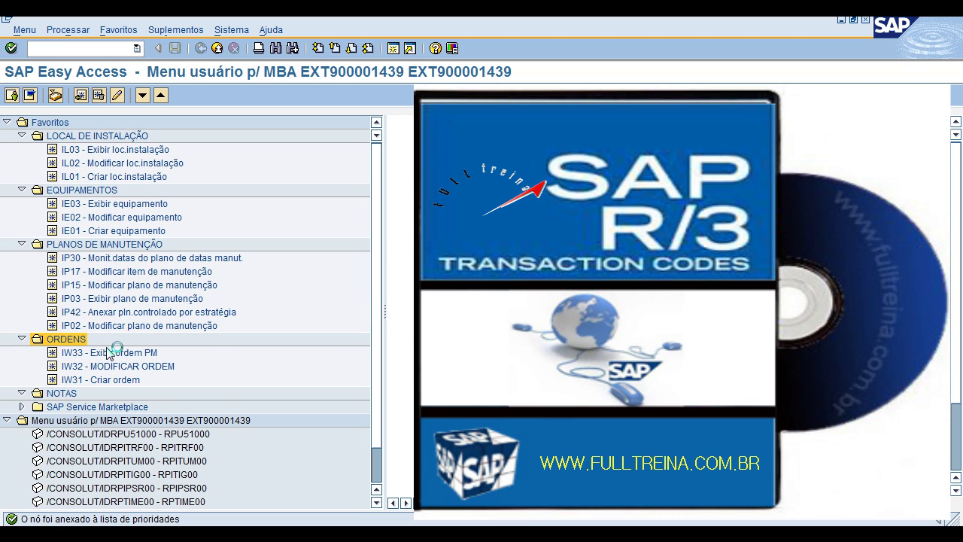
left_click(120, 417)
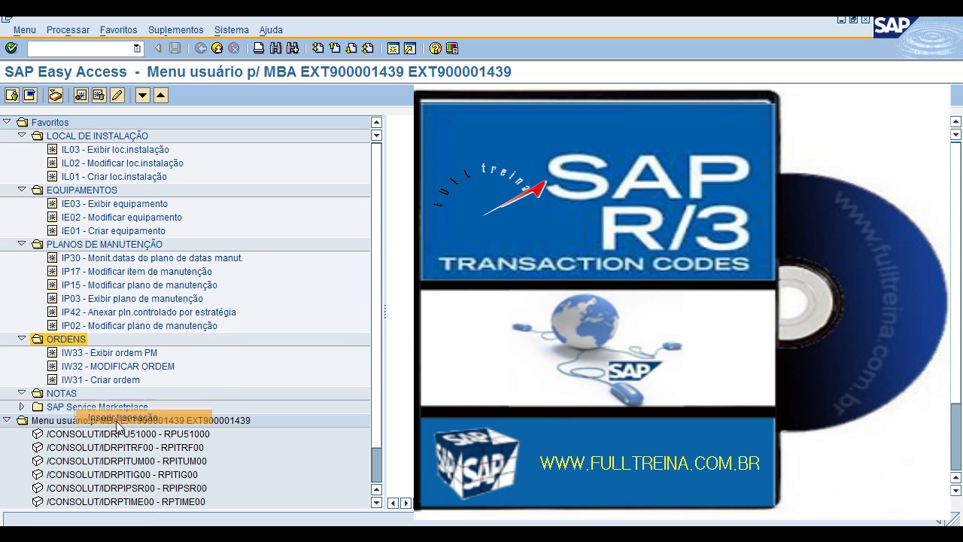
type("I")
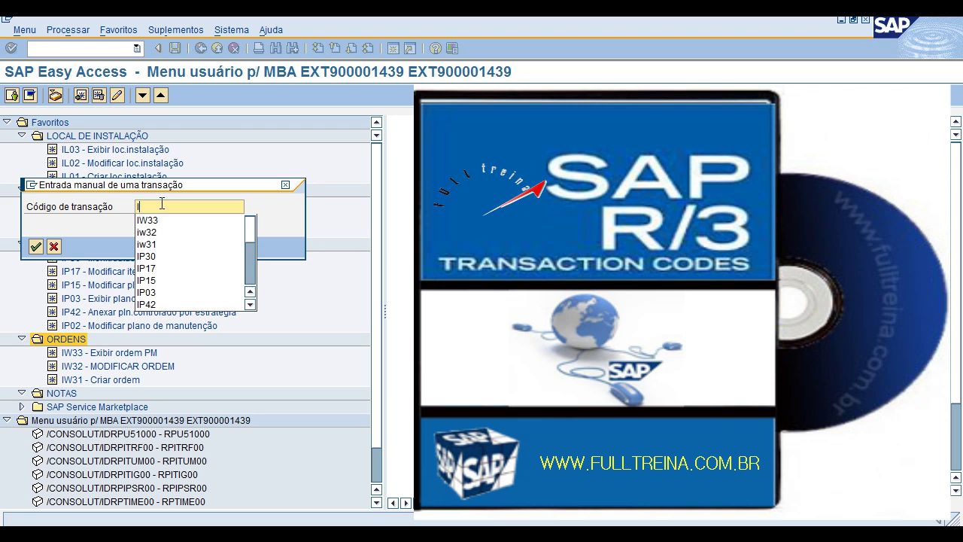
type("W38")
key("Return")
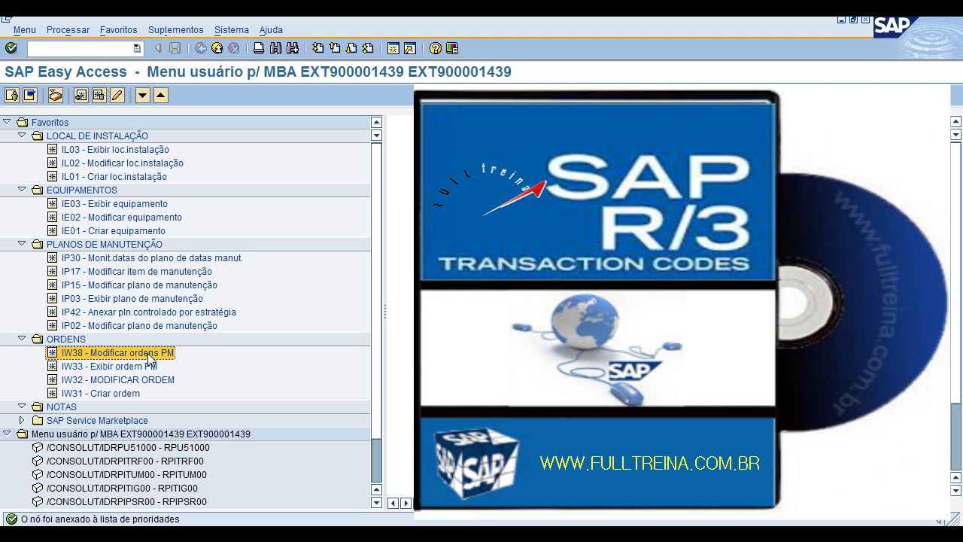
Insert transaction IW21 into the NOTAS favorites folder.
left_click(46, 408)
right_click(46, 406)
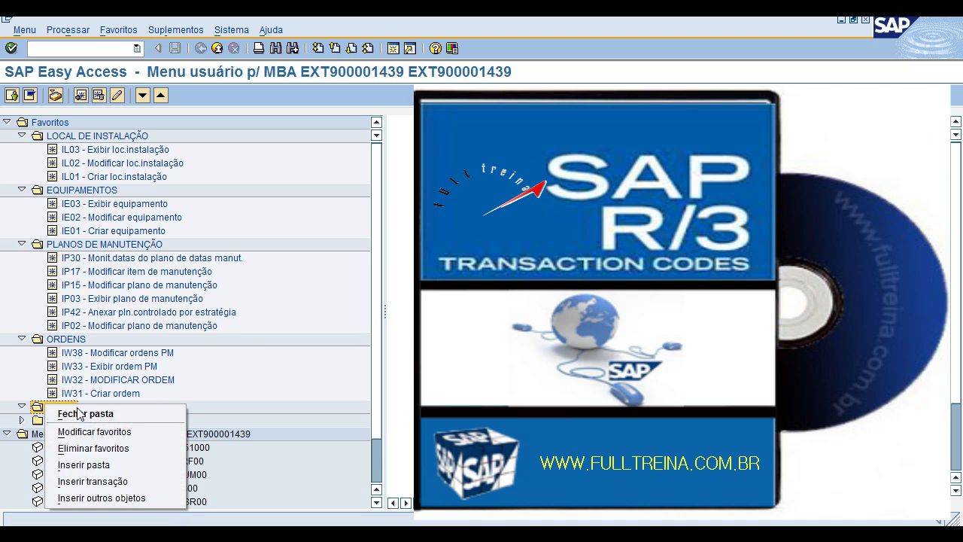
left_click(92, 479)
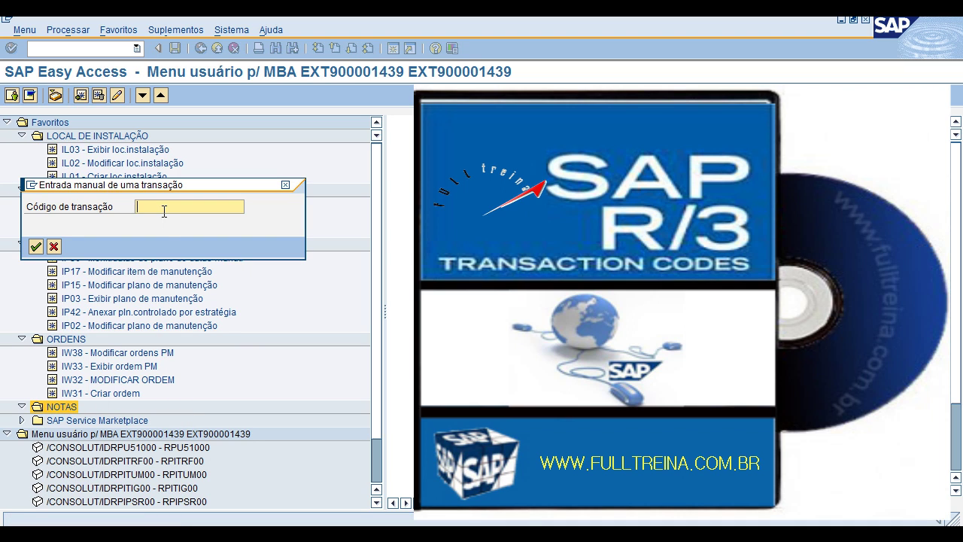
type("IW21")
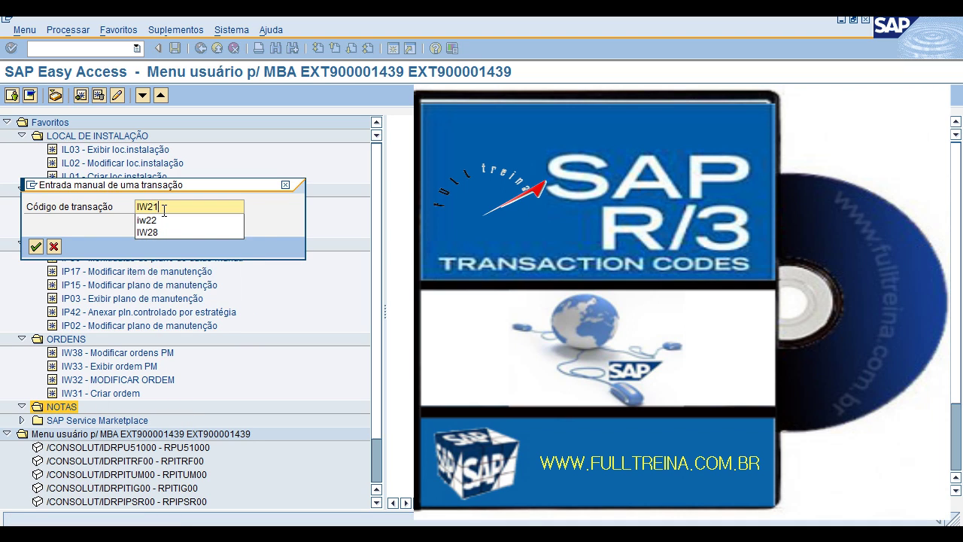
key("Return")
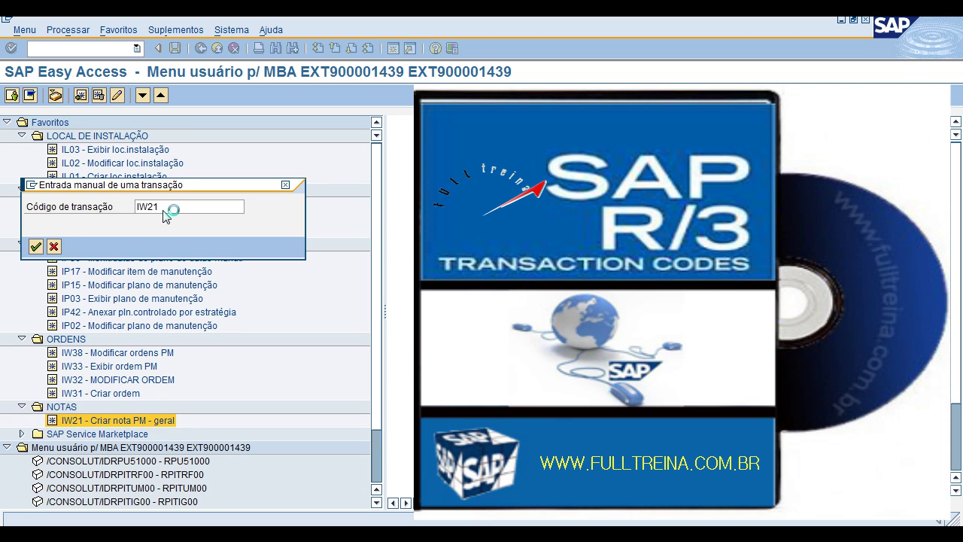
Insert transaction IW22 into the NOTAS favorites folder.
double_click(90, 421)
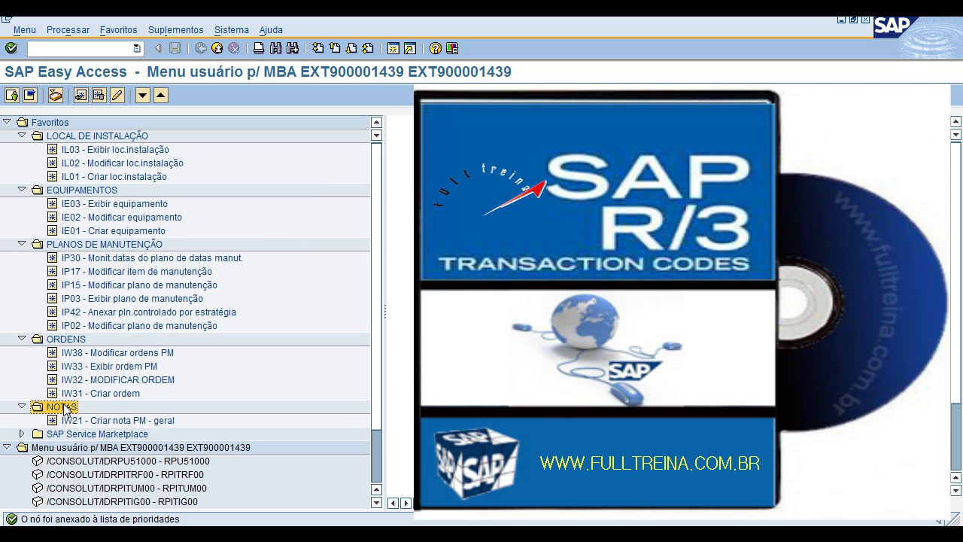
right_click(69, 406)
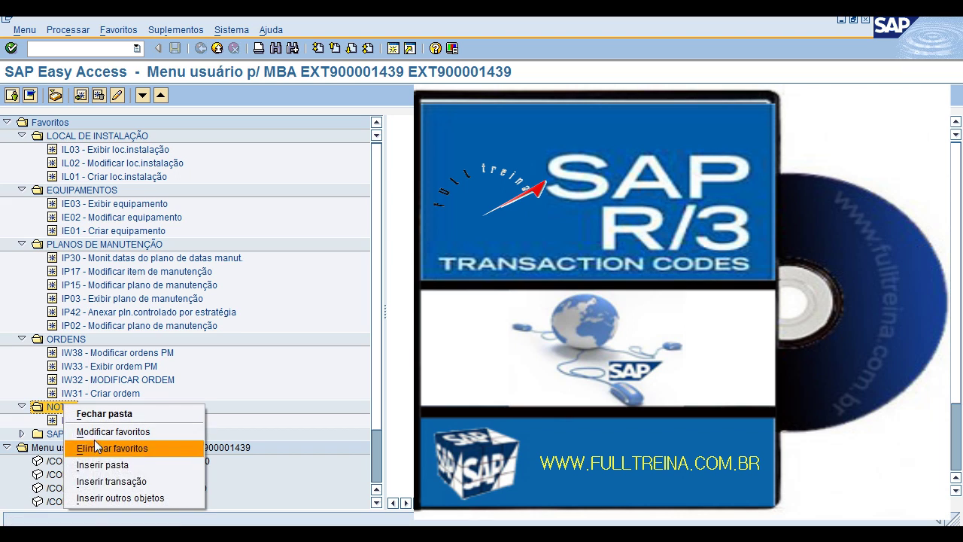
left_click(112, 479)
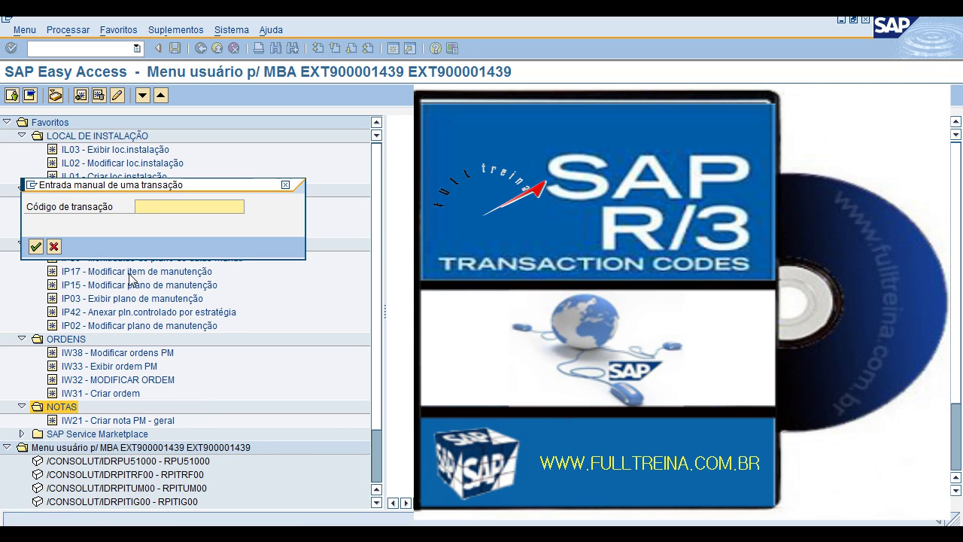
type("IW22")
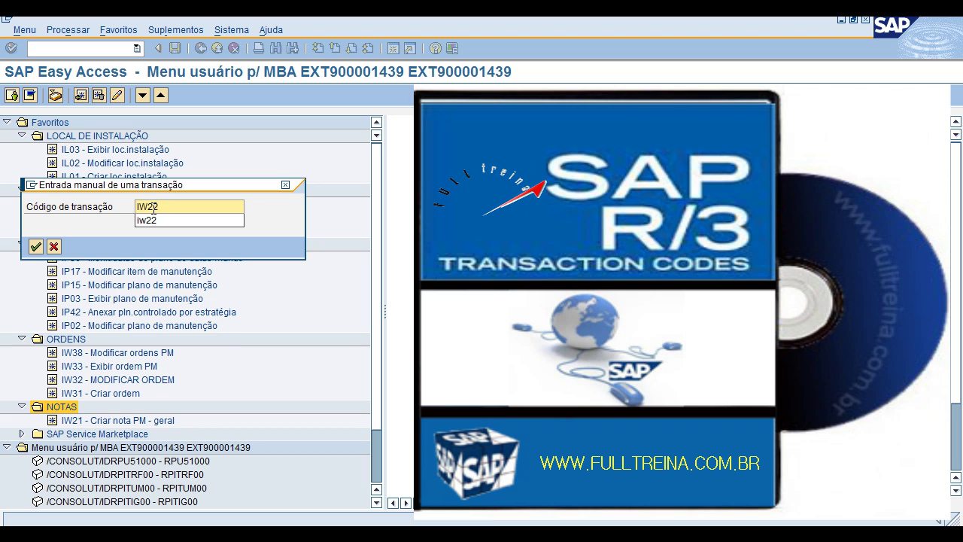
key("Return")
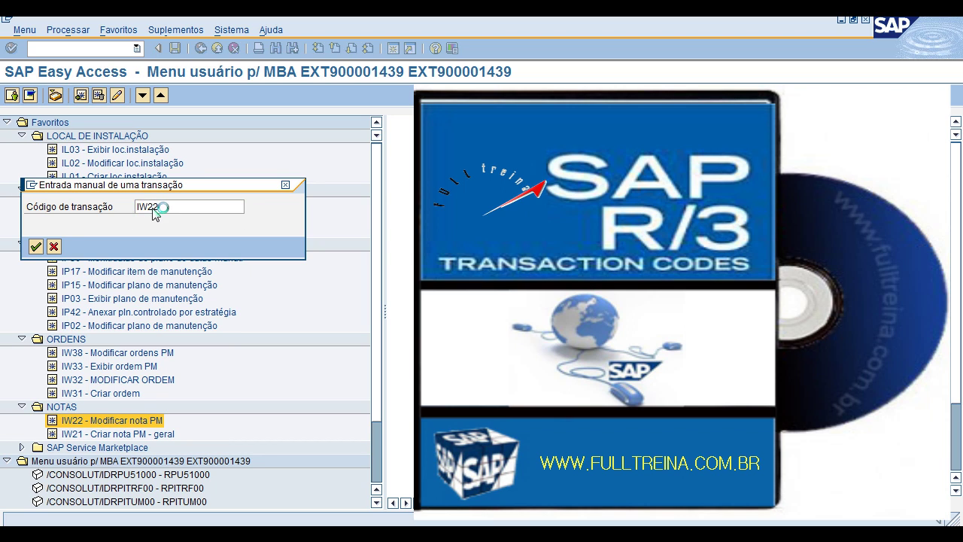
Insert transaction IW23 into the NOTAS favorites folder.
right_click(67, 407)
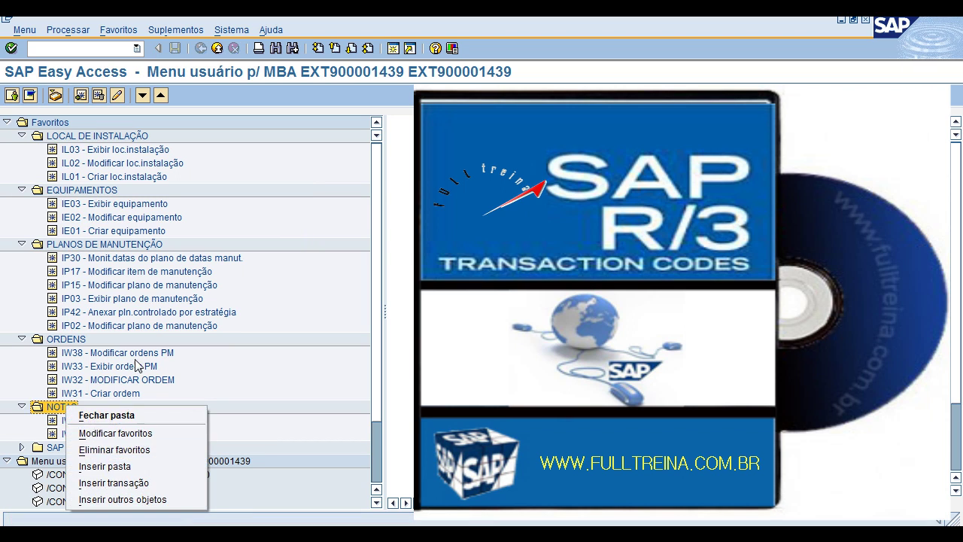
left_click(122, 483)
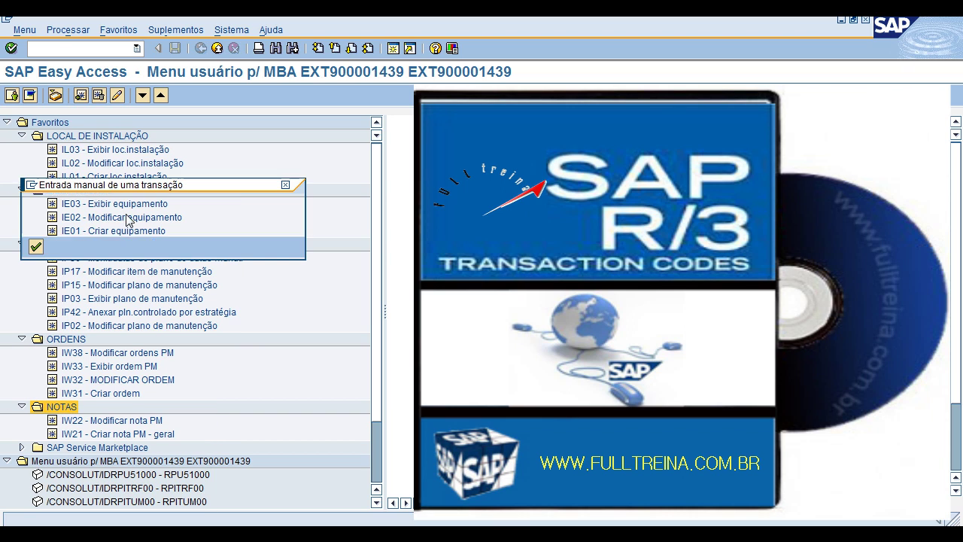
type("IW")
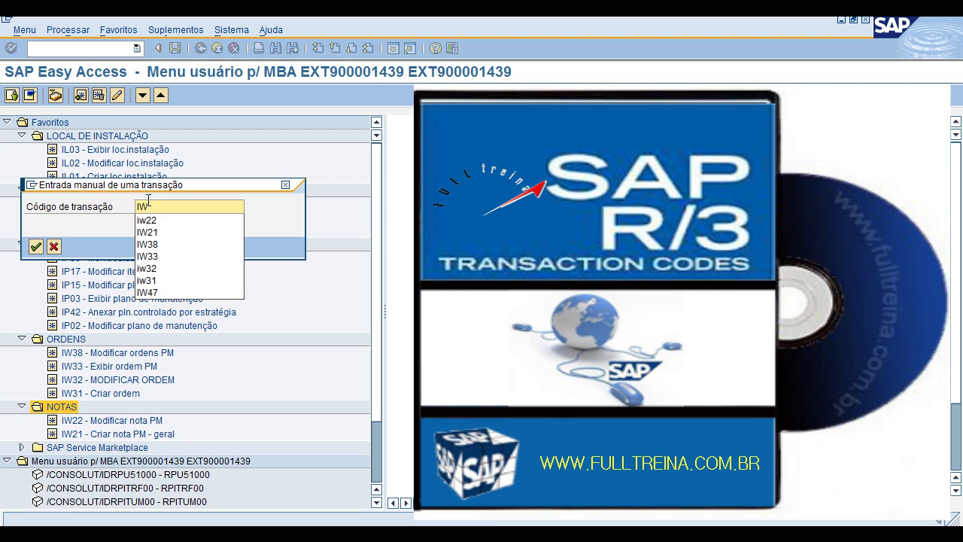
type("23")
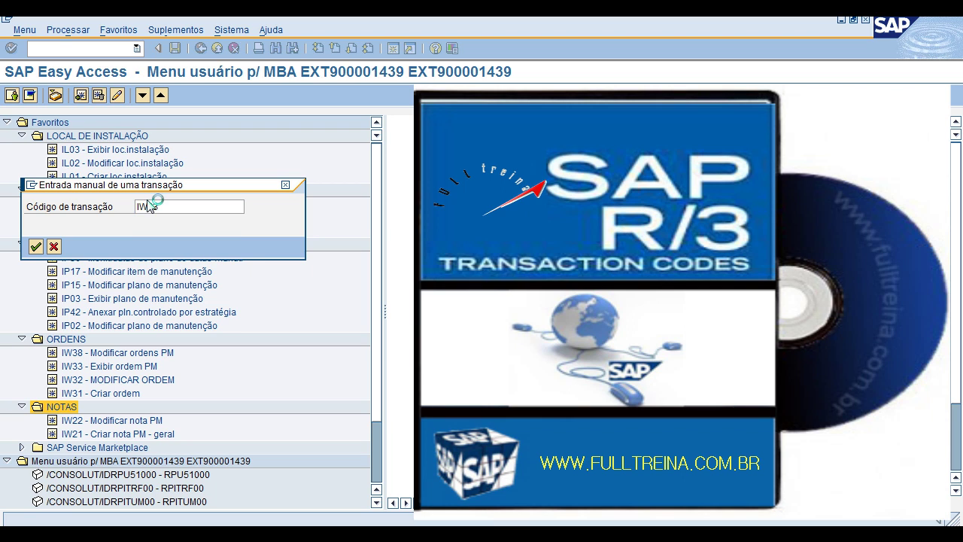
key("Return")
Insert transaction IW28 into the NOTAS favorites folder.
right_click(68, 407)
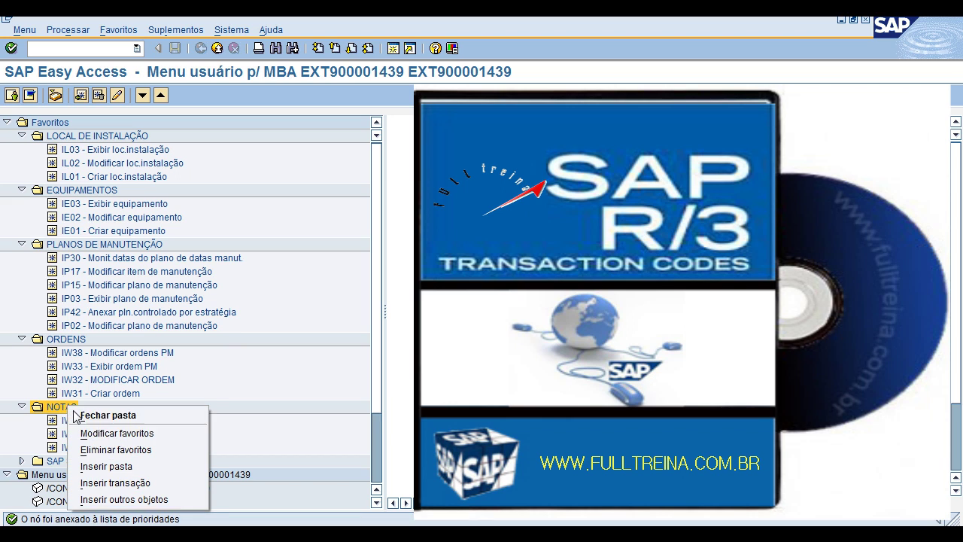
left_click(112, 484)
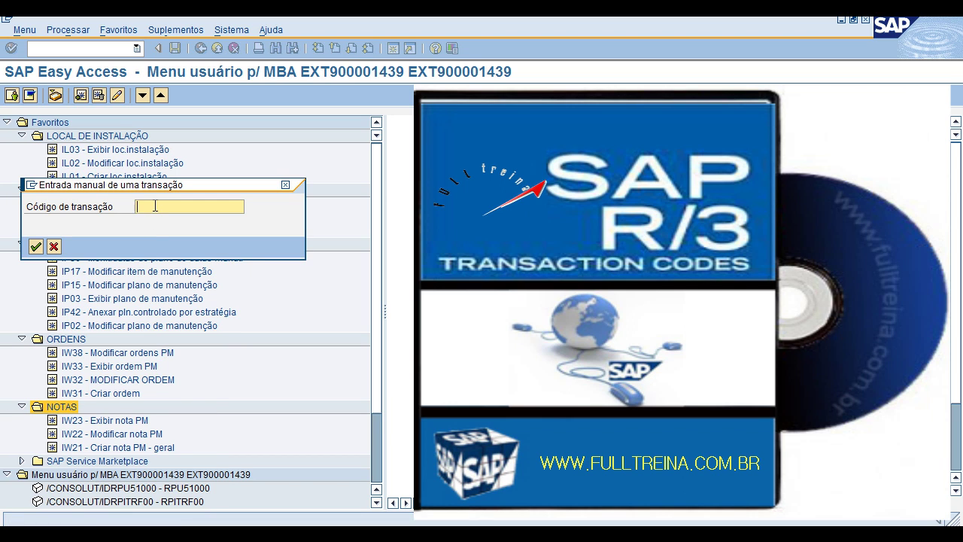
type("IW2")
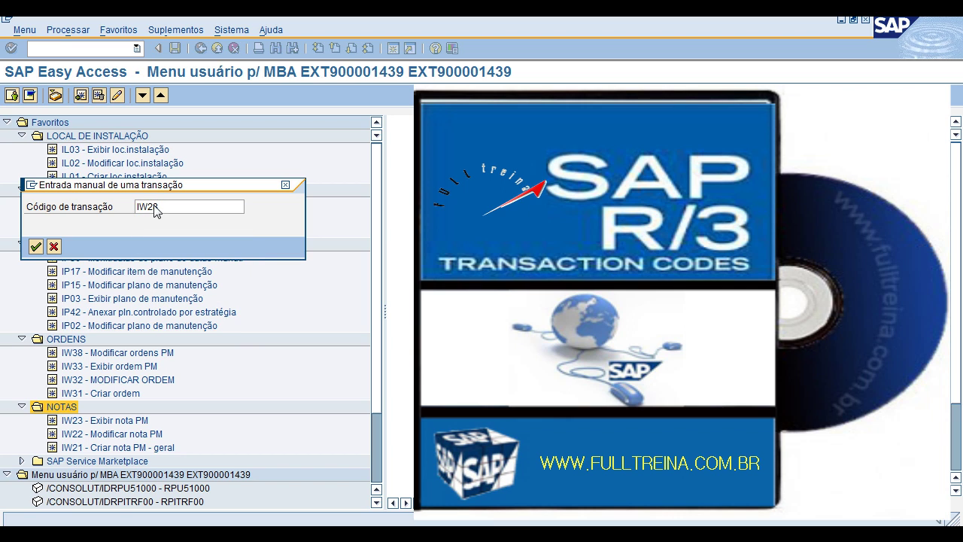
type("8")
key("Return")
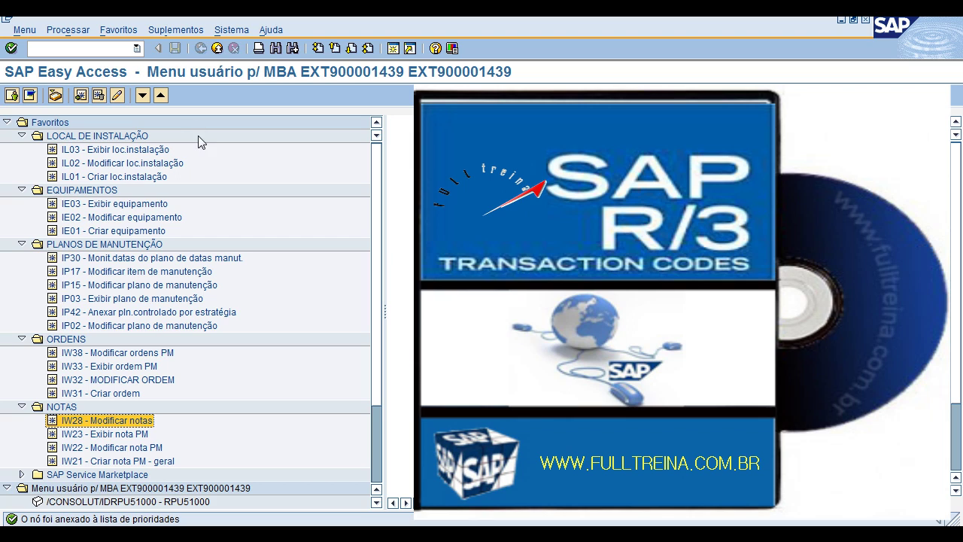
Insert transaction IH01 into the LOCAL DE INSTALAÇÃO favorites folder.
left_click(84, 136)
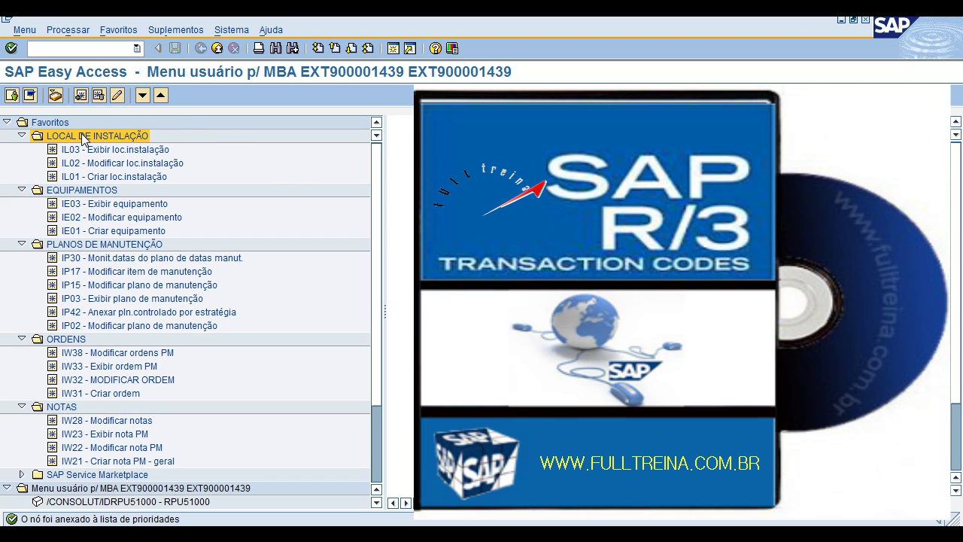
right_click(82, 136)
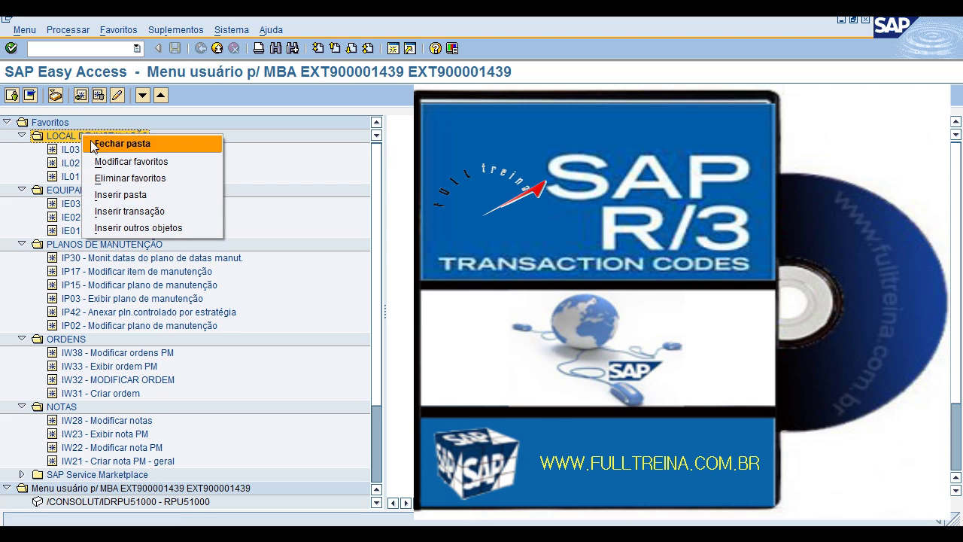
left_click(123, 211)
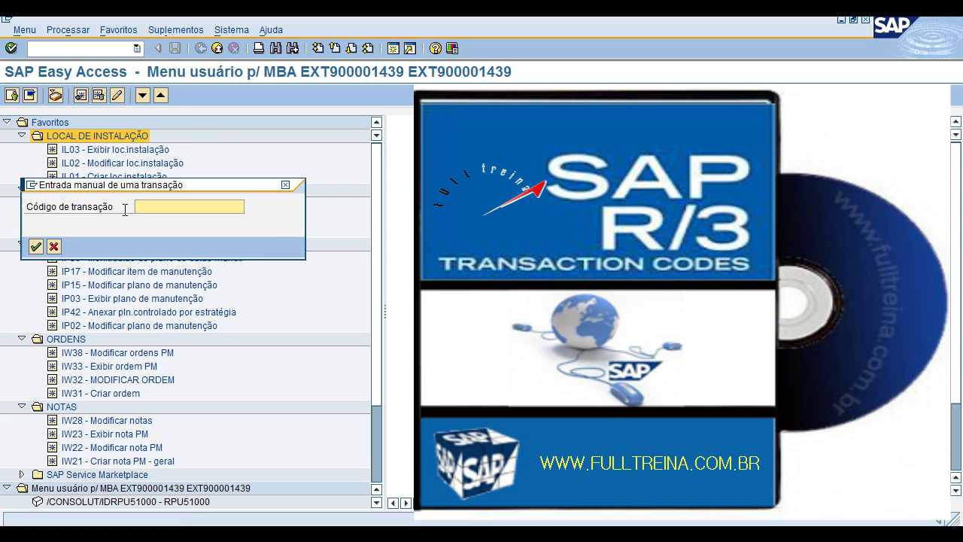
type("IH")
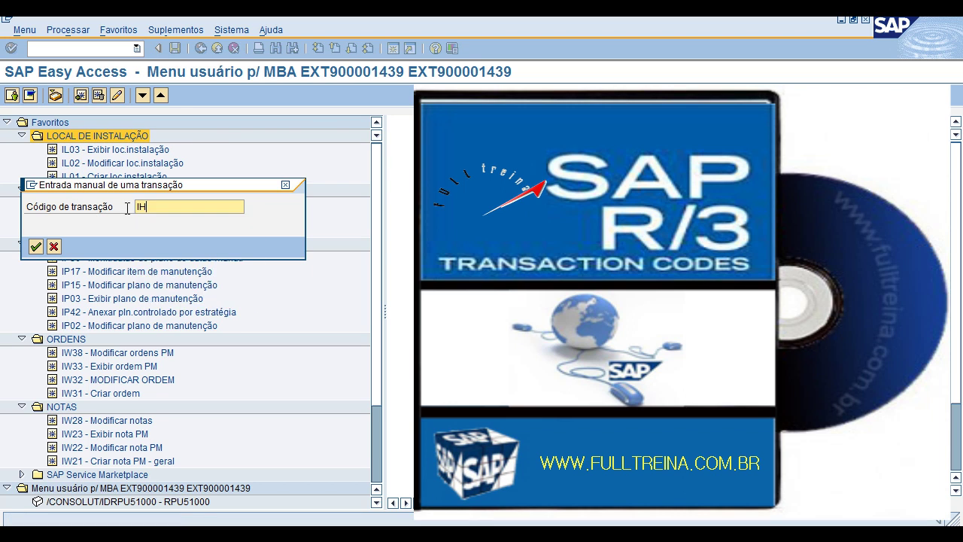
type("01")
key("Return")
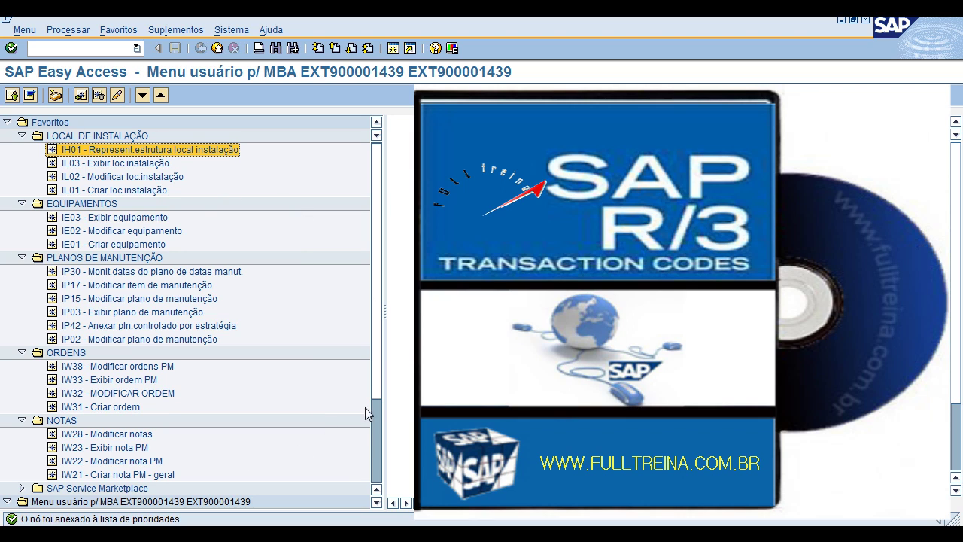
Open transaction IH01 from the favorites and enable Equipamento montado, Hierarquia equip., Explosão lista téc., Explosão da instalação and Autorizações.
double_click(113, 150)
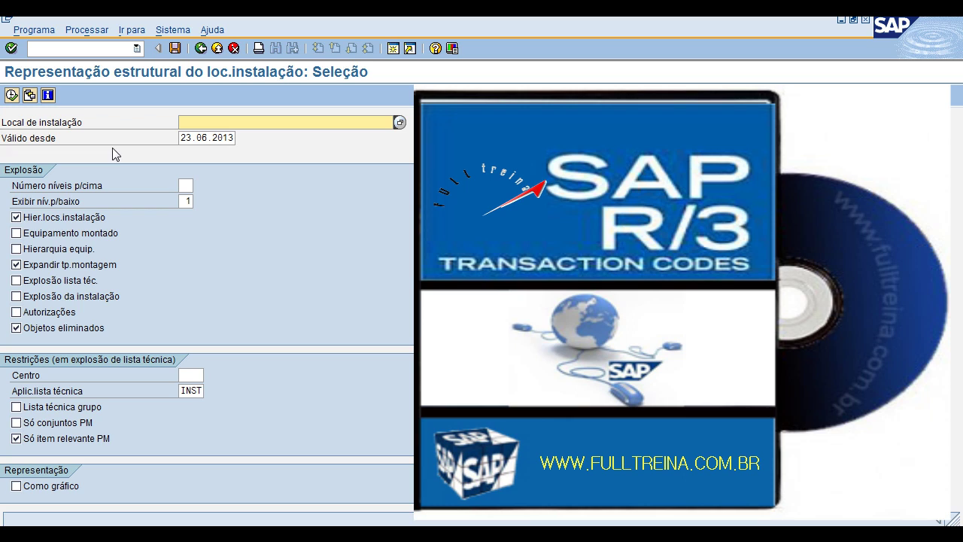
left_click(43, 234)
left_click(42, 249)
left_click(32, 281)
left_click(31, 297)
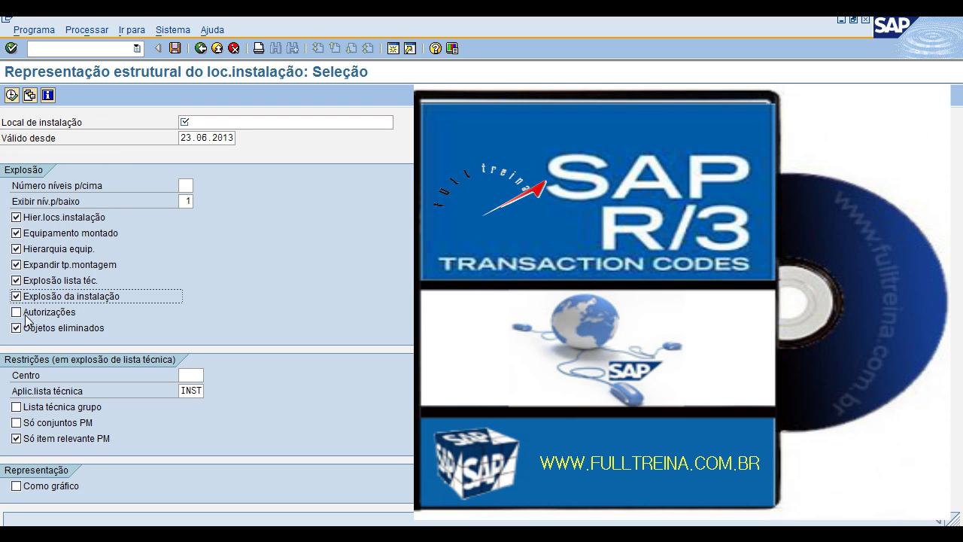
left_click(32, 313)
Display the structure list for the functional location 00.
left_click(224, 123)
type("00")
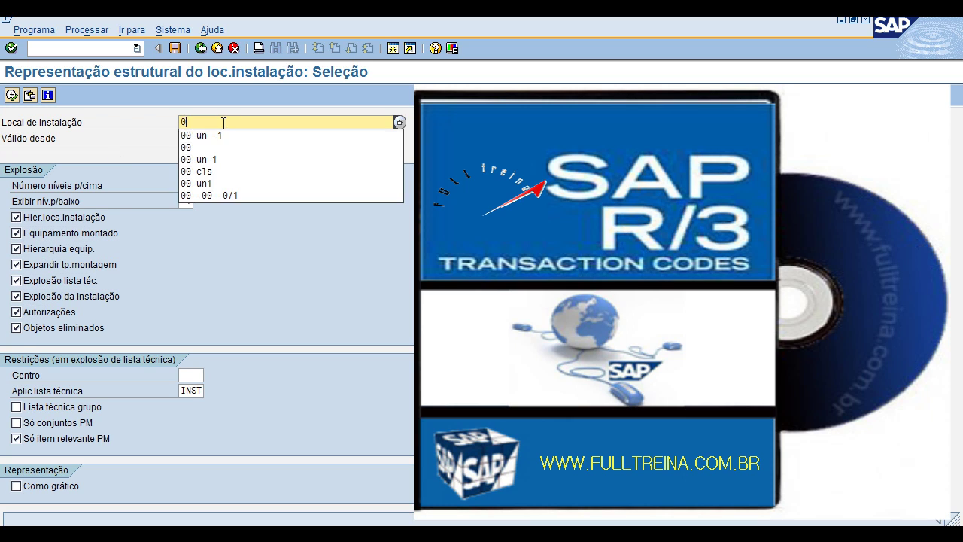
left_click(11, 95)
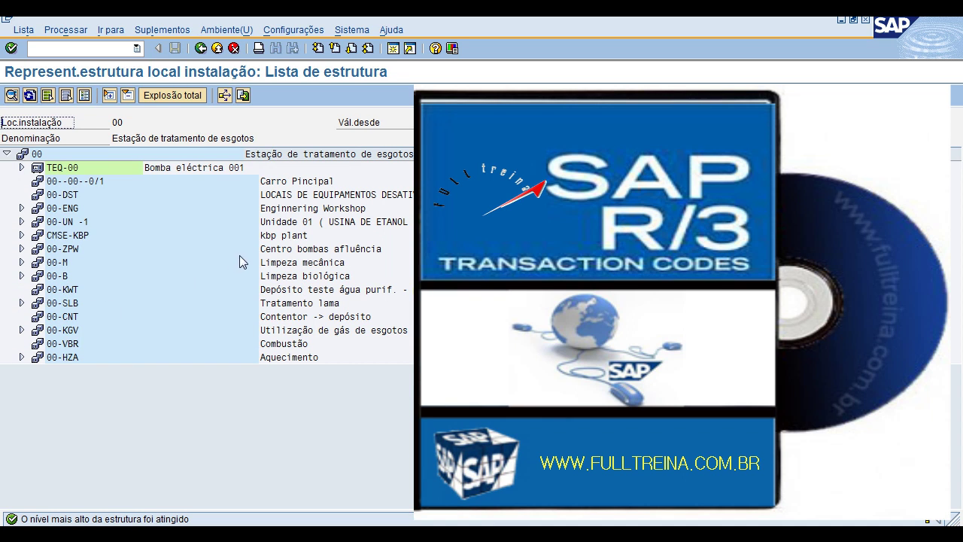
Examine the 00-UN -1 branch down to the equipment of both CELEIROS locations and the TRATORES level, and return to the SAP Easy Access menu.
left_click(21, 221)
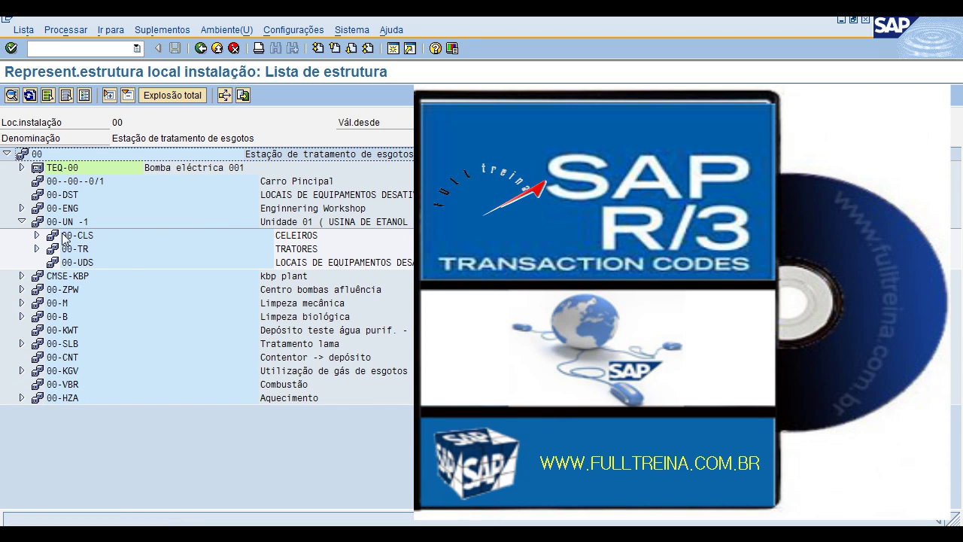
left_click(37, 235)
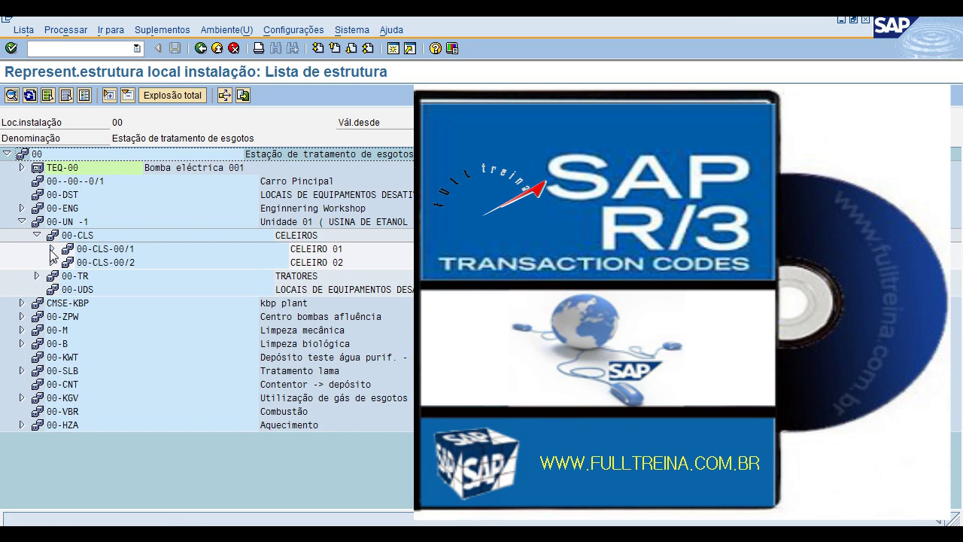
left_click(51, 249)
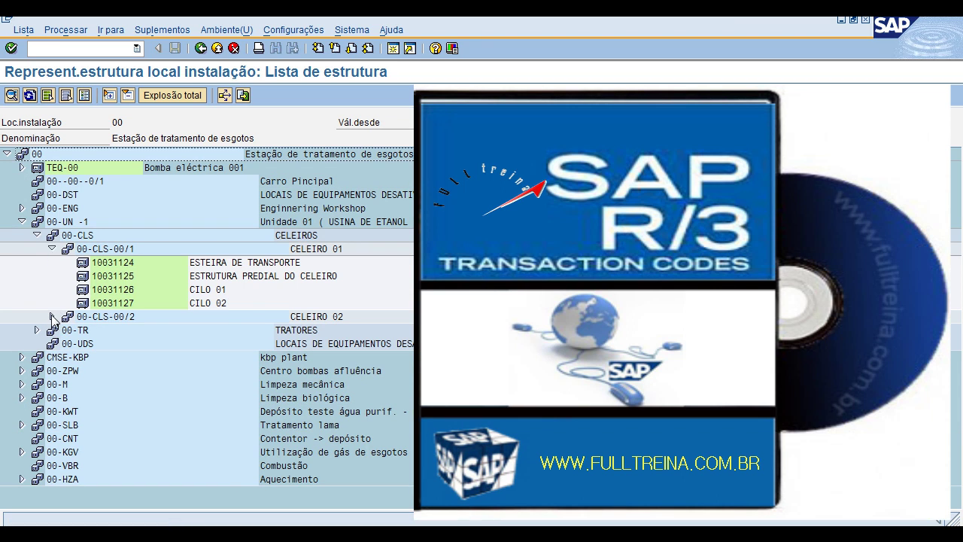
left_click(51, 316)
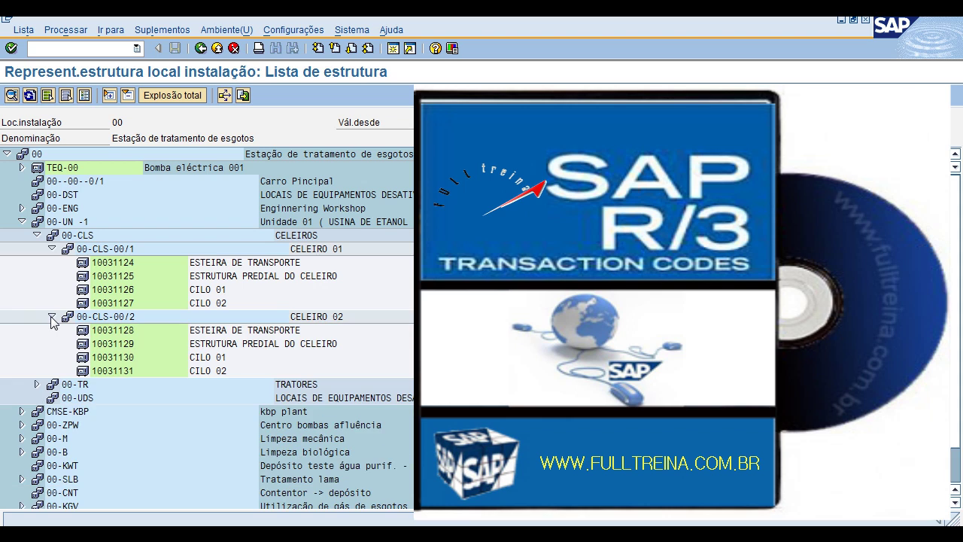
left_click(37, 385)
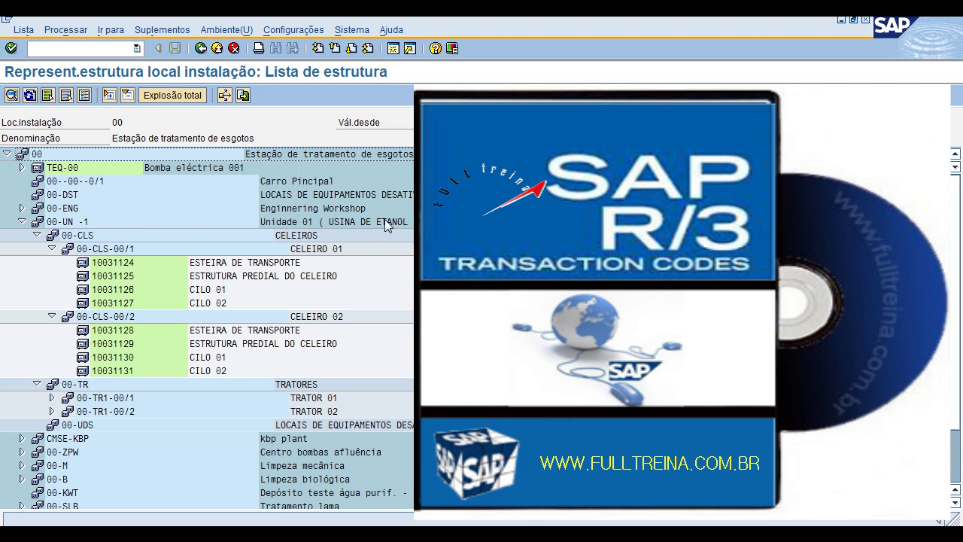
left_click(112, 277)
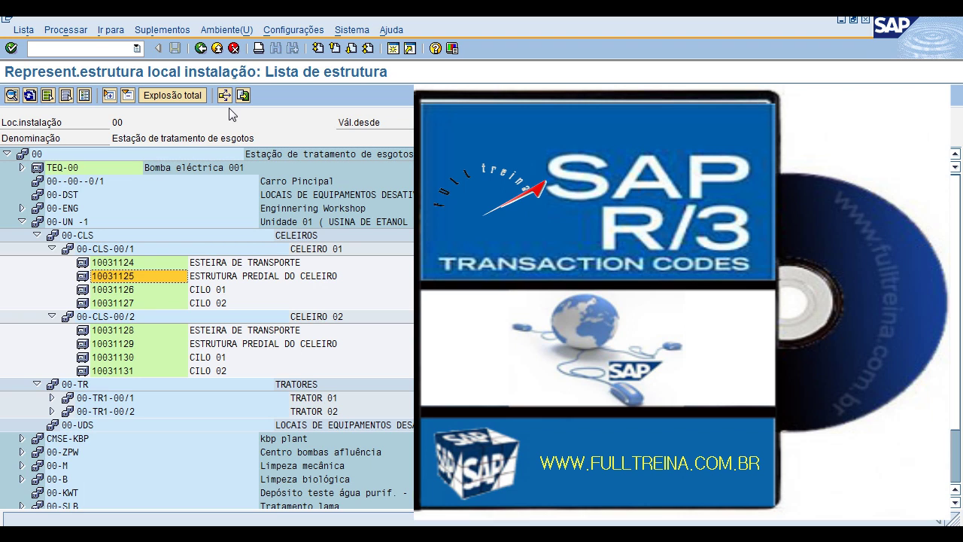
left_click(200, 48)
left_click(202, 48)
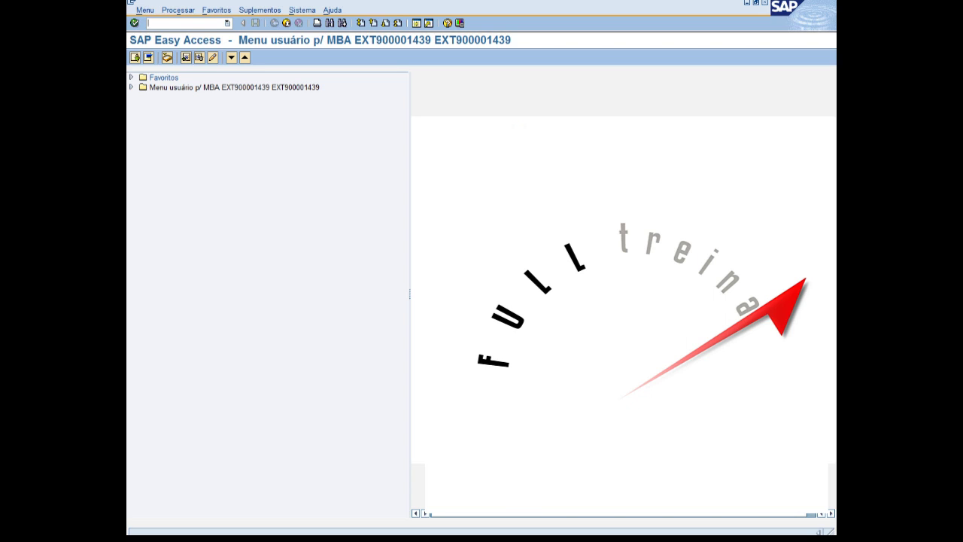
Run IH01 for location 00-UN -1 with Equipamento montado, Hierarquia equip., Explosão lista téc., Explosão da instalação and Autorizações enabled.
type("H01")
key("Return")
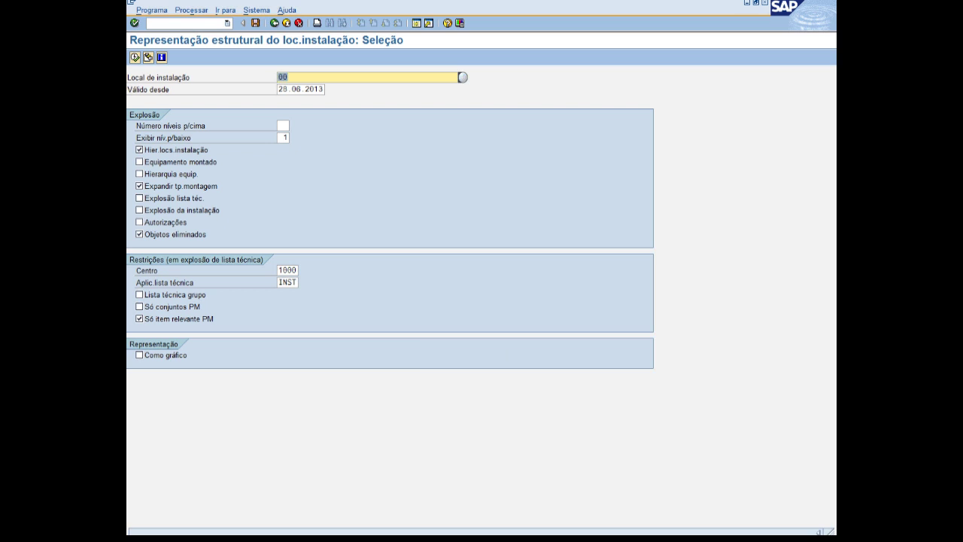
type("00-UN -1")
left_click(140, 162)
left_click(140, 174)
left_click(140, 198)
left_click(140, 210)
left_click(140, 222)
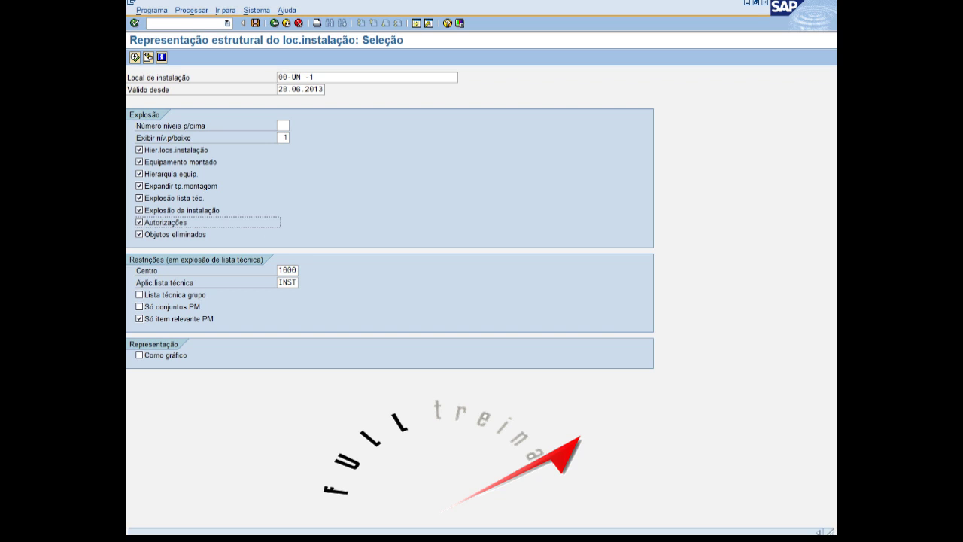
left_click(313, 78)
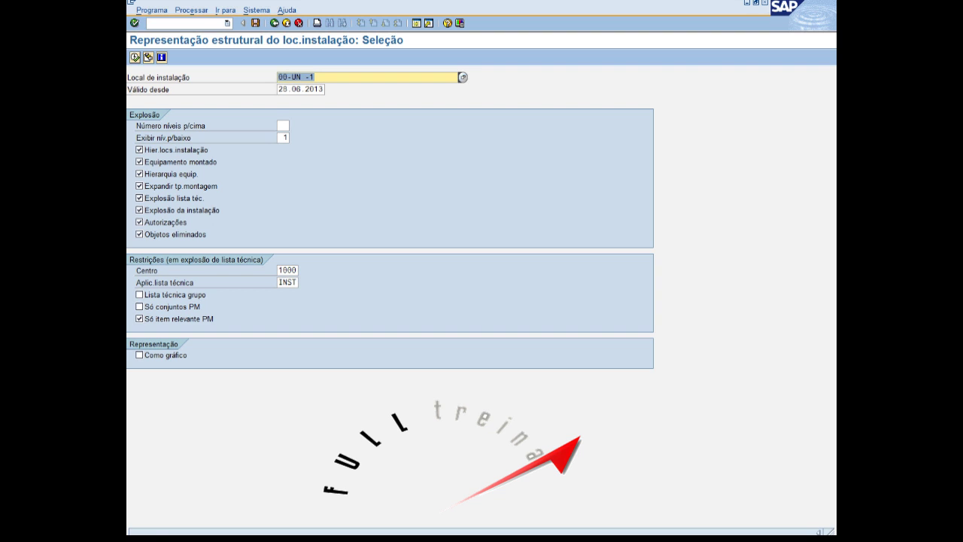
key("F8")
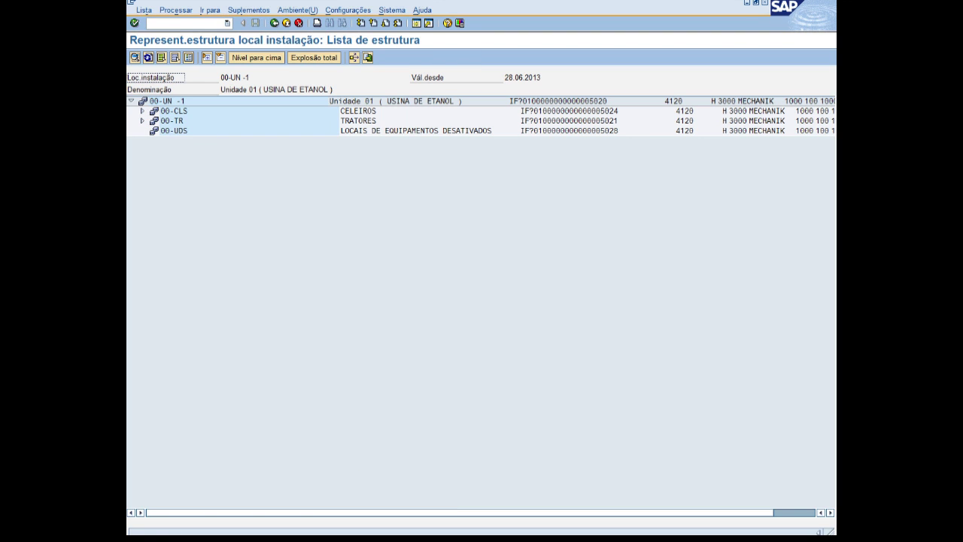
Expand the CELEIROS and TRATORES branches of 00-UN -1 down to the equipment of CELEIRO 01, CELEIRO 02, TRATOR 01 and TRATOR 02.
left_click(142, 111)
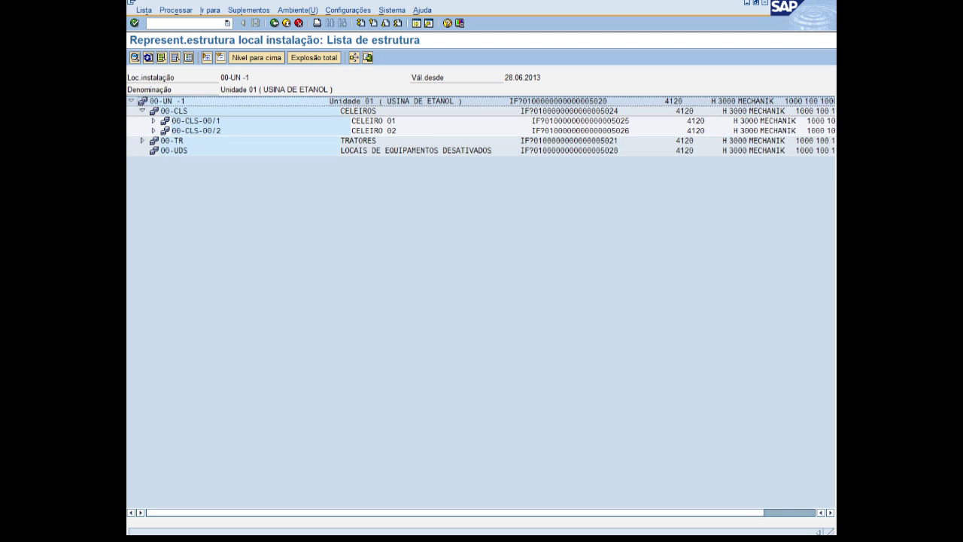
left_click(142, 141)
left_click(154, 121)
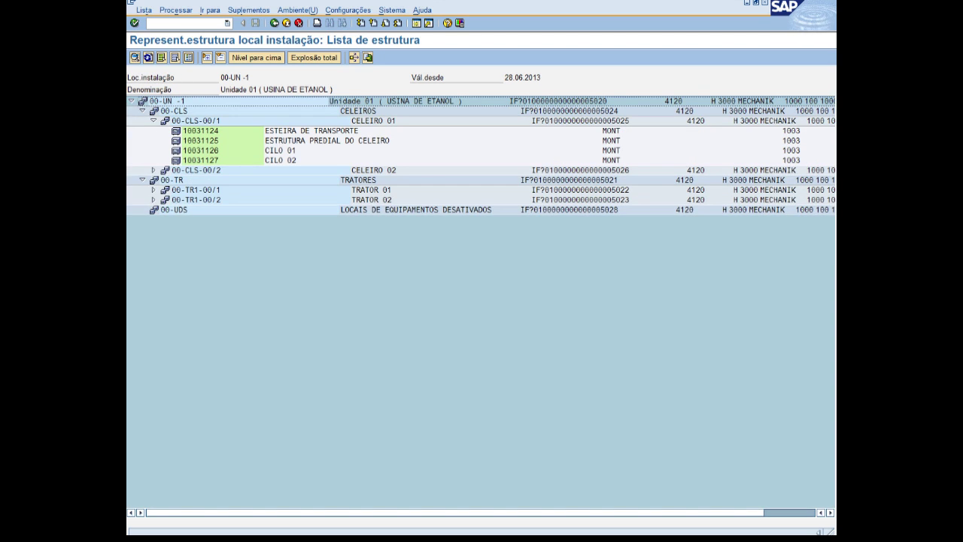
left_click(154, 170)
left_click(154, 229)
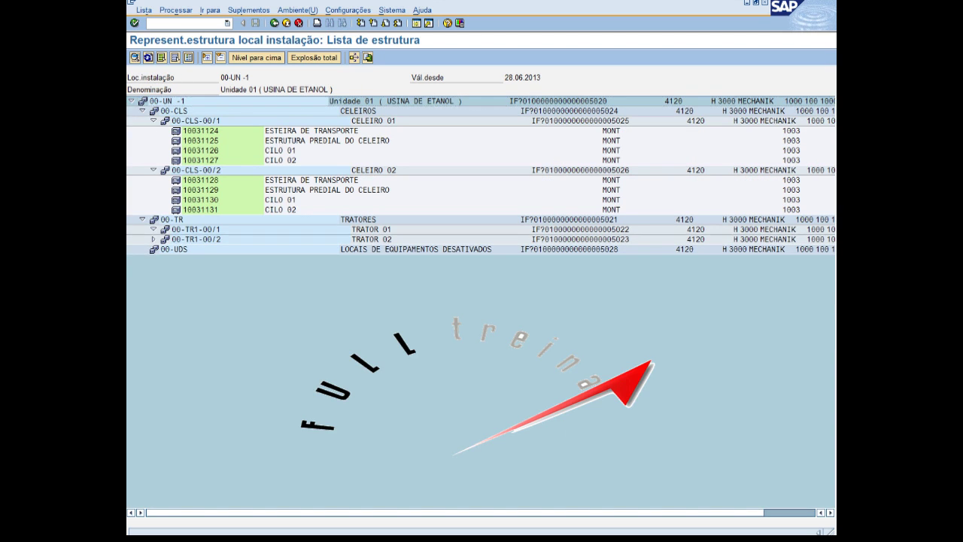
left_click(154, 268)
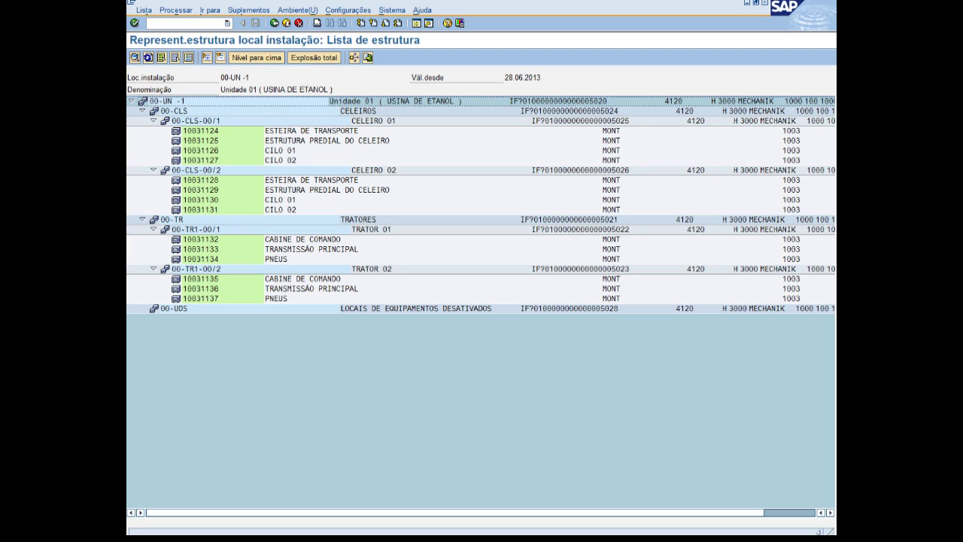
Examine the equipment numbers listed under CELEIRO 01, CELEIRO 02, TRATOR 01 and TRATOR 02.
left_click(202, 131)
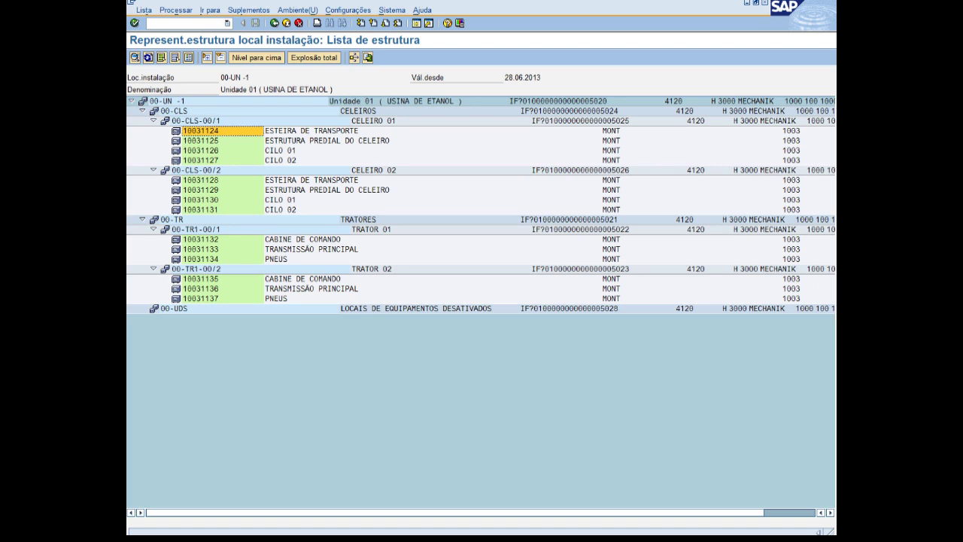
left_click(202, 141)
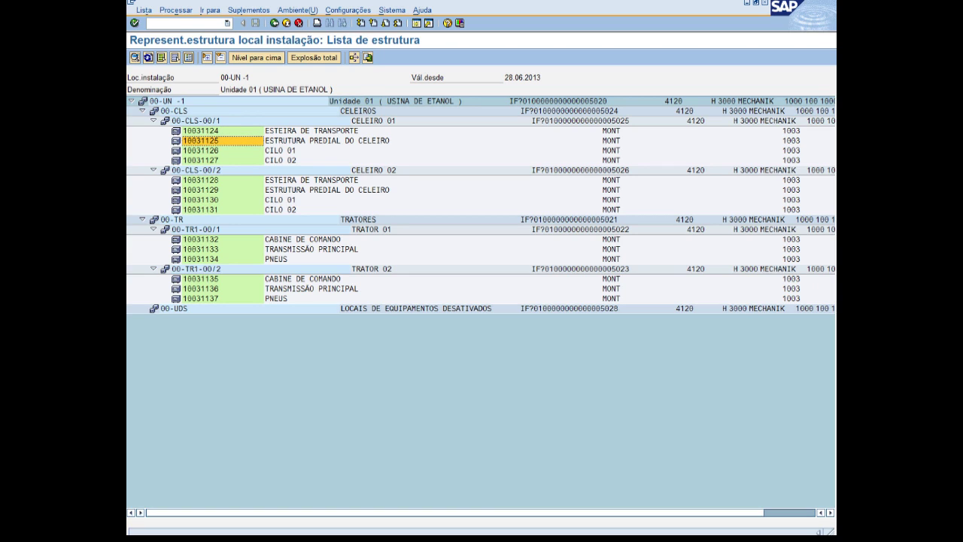
left_click(202, 150)
left_click(202, 160)
left_click(202, 181)
left_click(202, 190)
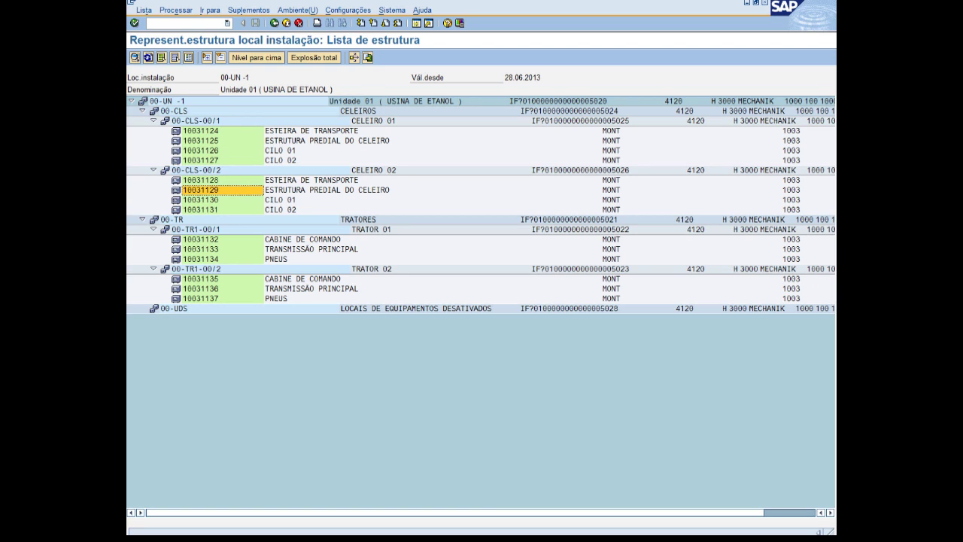
left_click(202, 201)
left_click(202, 210)
left_click(202, 239)
left_click(202, 250)
left_click(201, 259)
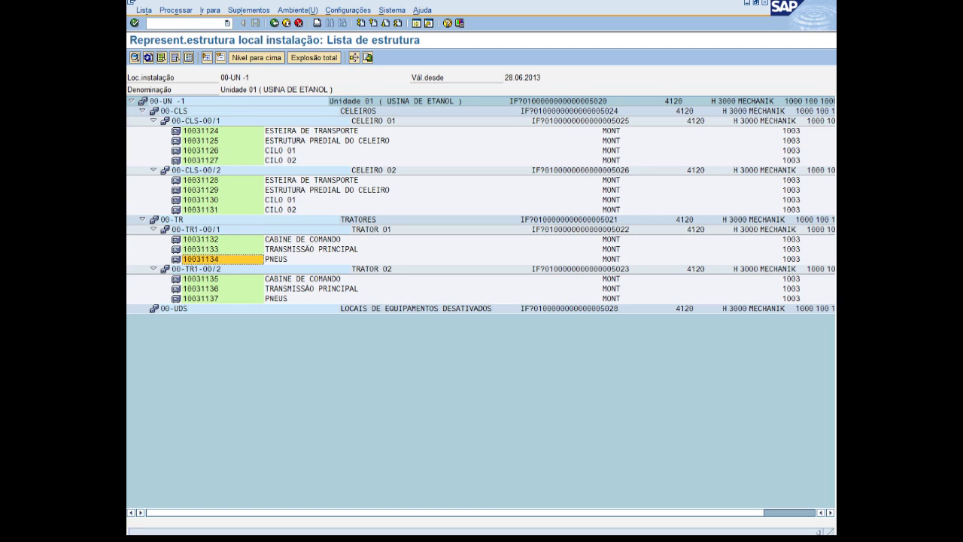
left_click(202, 279)
left_click(202, 298)
left_click(201, 289)
left_click(202, 278)
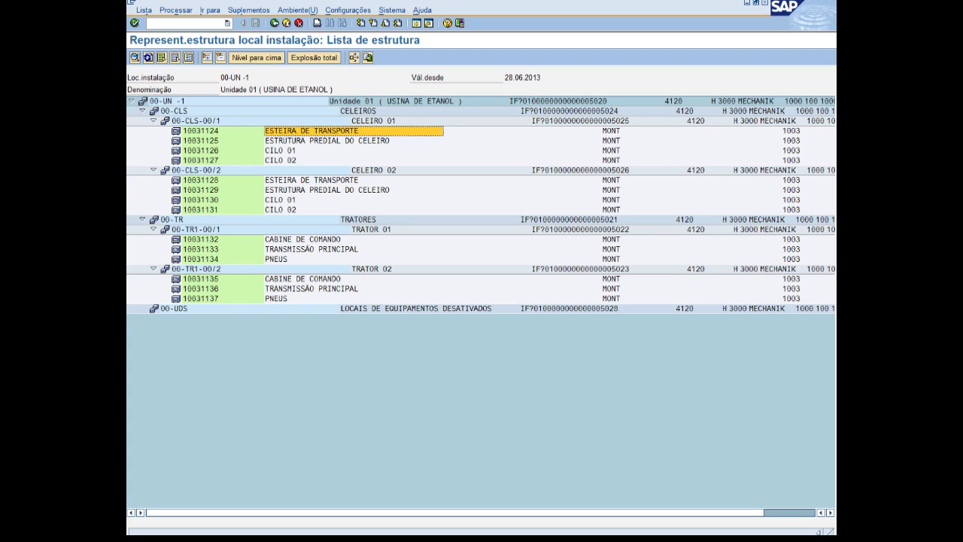
Examine the equipment descriptions in the CELEIROS and TRATORES branches and their place in the 00-UN -1 hierarchy.
left_click(354, 141)
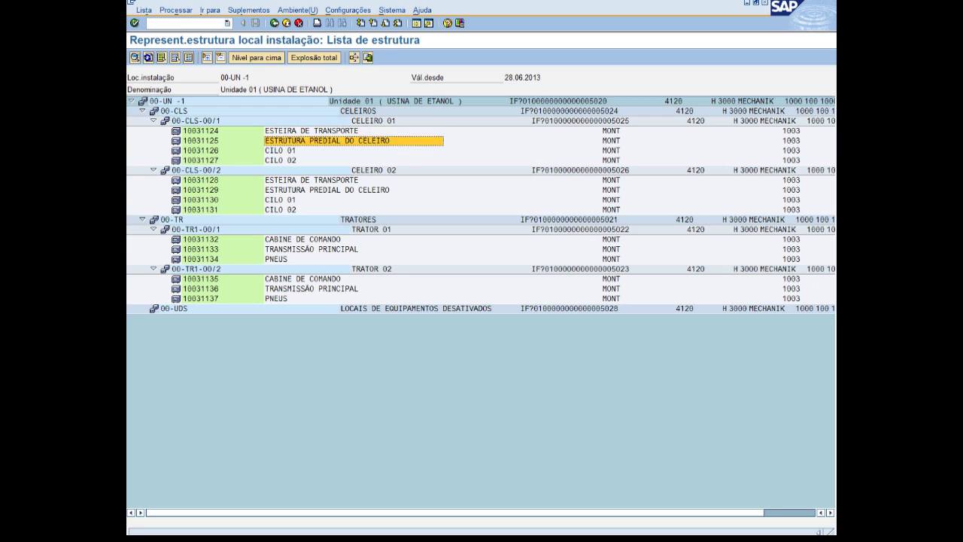
left_click(354, 151)
left_click(354, 249)
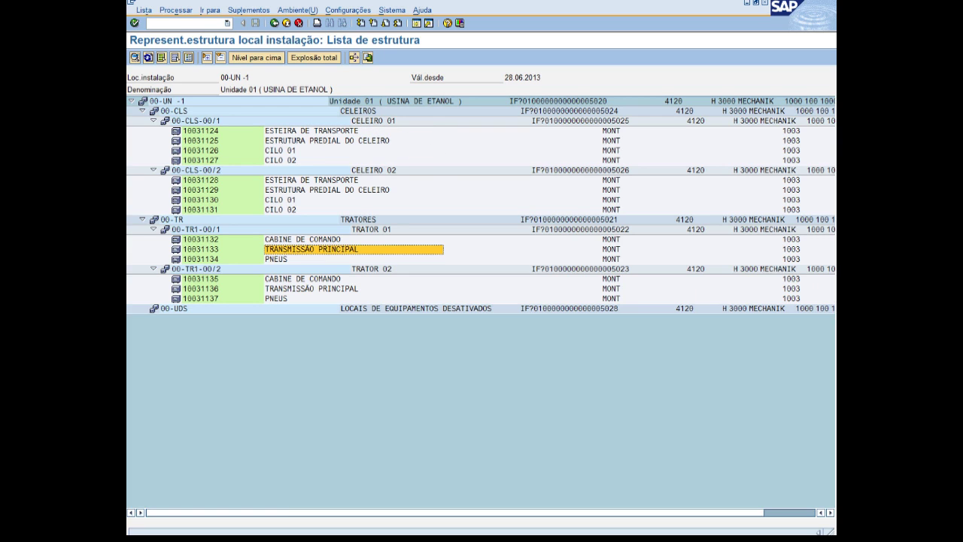
left_click(354, 239)
left_click(354, 259)
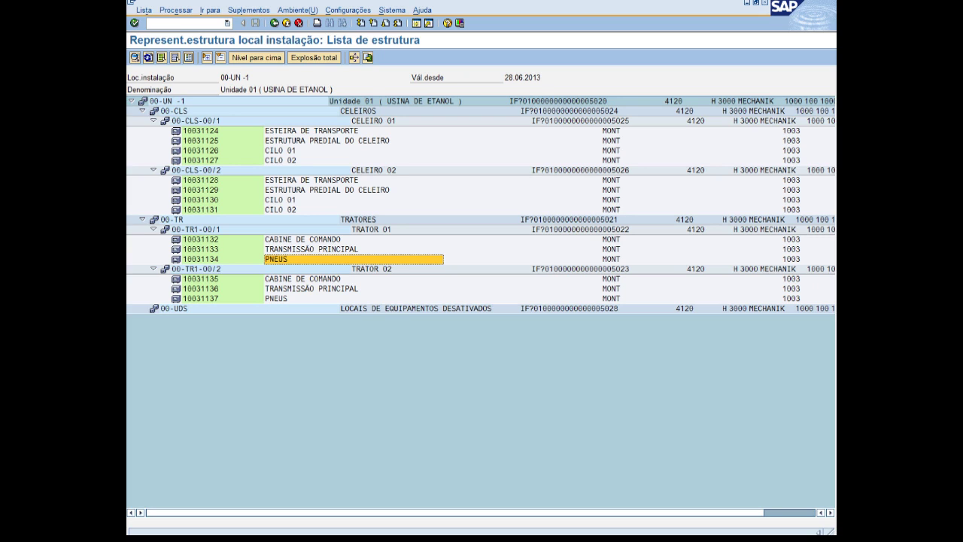
left_click(202, 131)
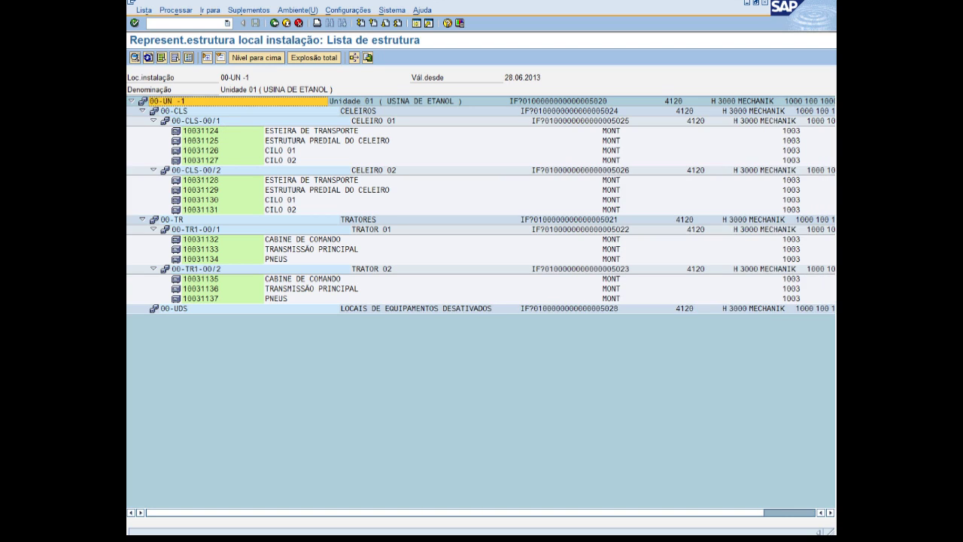
left_click(174, 111)
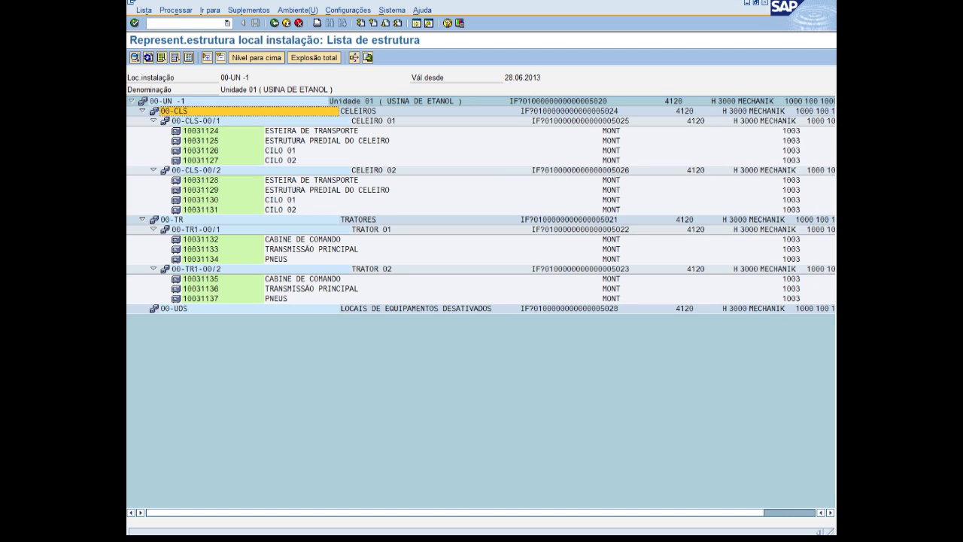
left_click(168, 101)
left_click(202, 131)
left_click(202, 151)
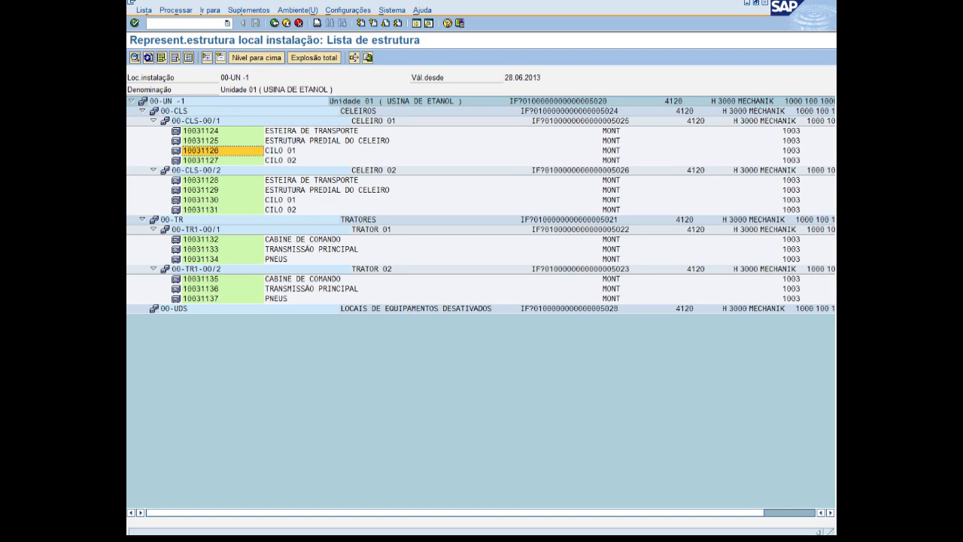
left_click(202, 160)
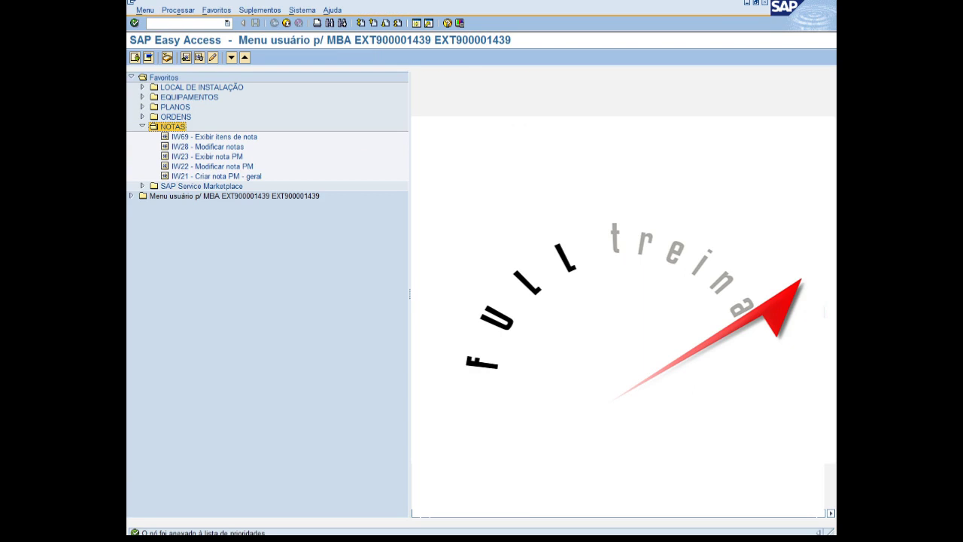
Examine the note transactions in the NOTAS favorites folder, from IW21 to IW69.
left_click(216, 175)
key("Up")
key("Up")
key("Up")
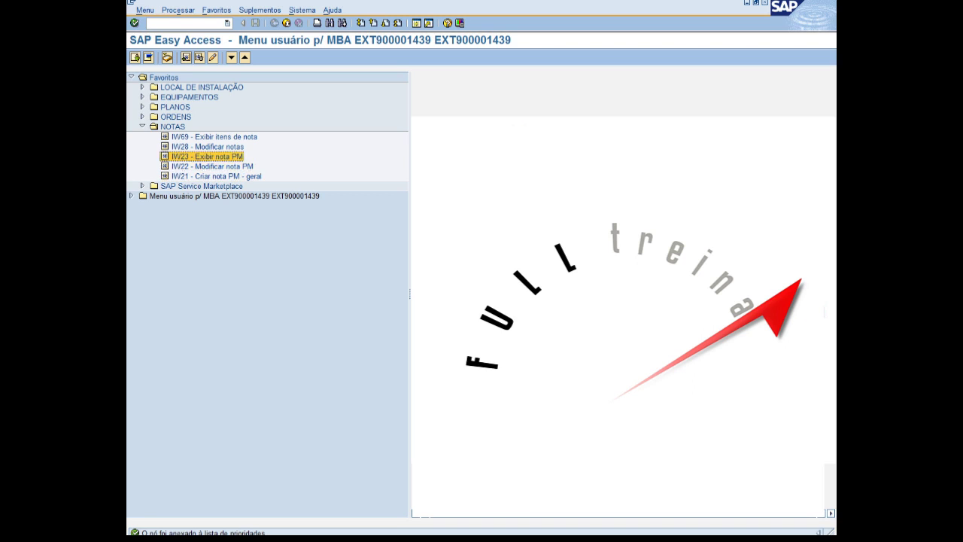
left_click(215, 137)
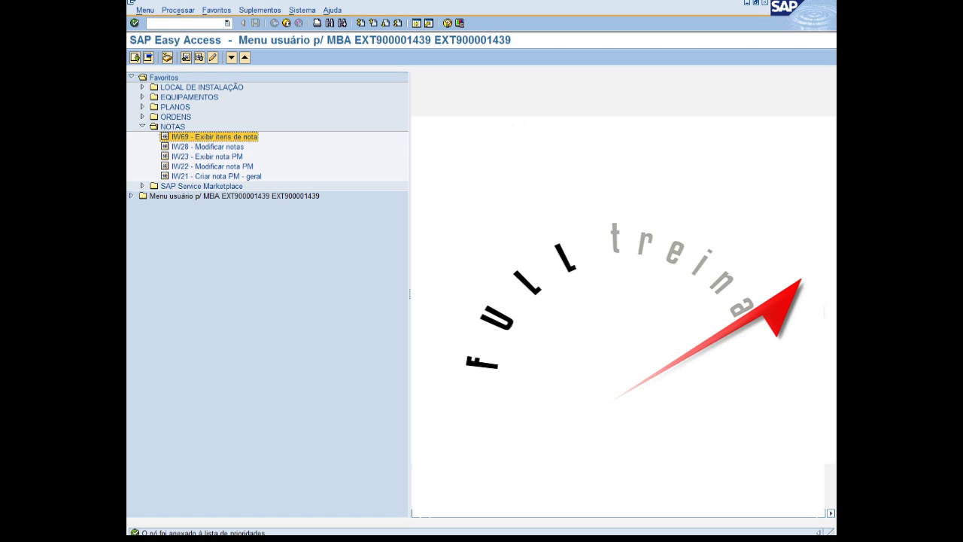
left_click(216, 176)
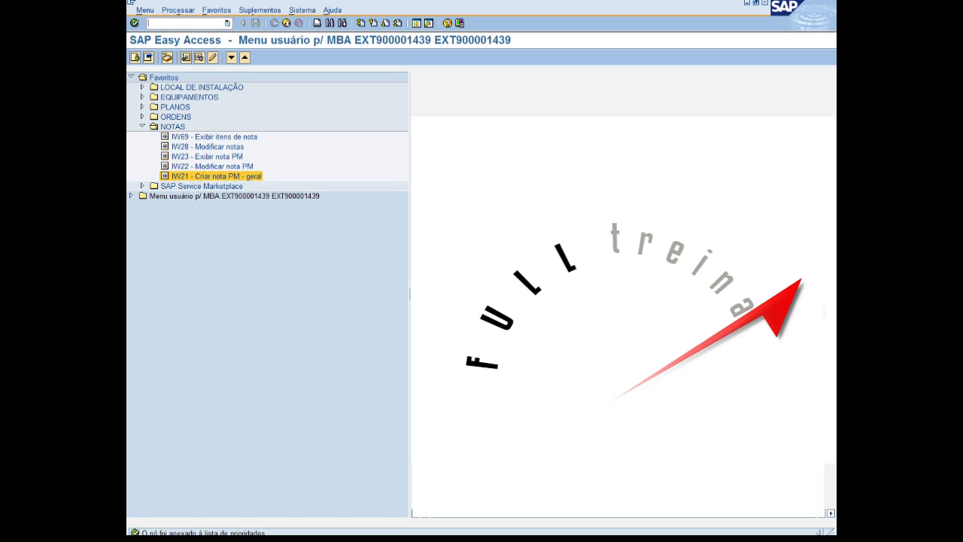
Start transaction IW21 by its code, and return to the SAP Easy Access menu.
type("IW21")
key("Return")
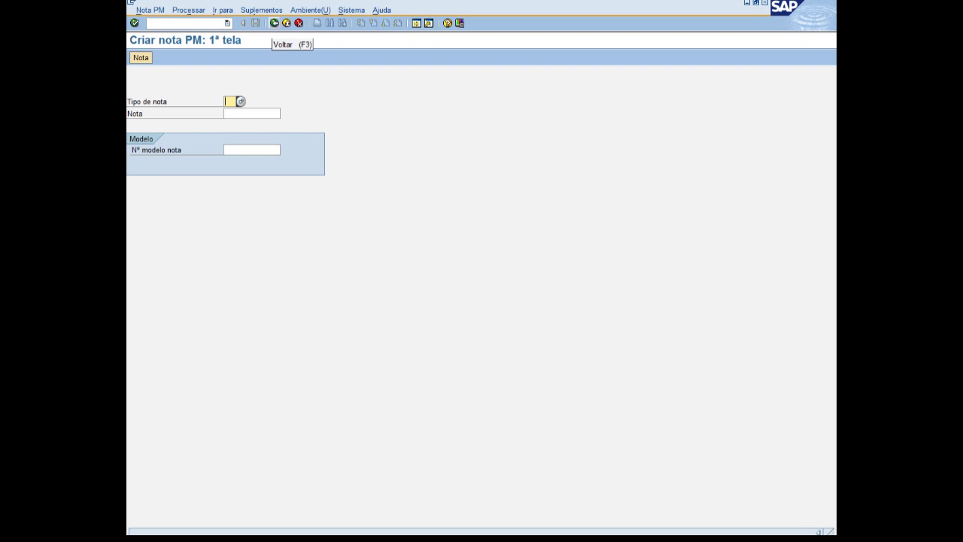
left_click(274, 23)
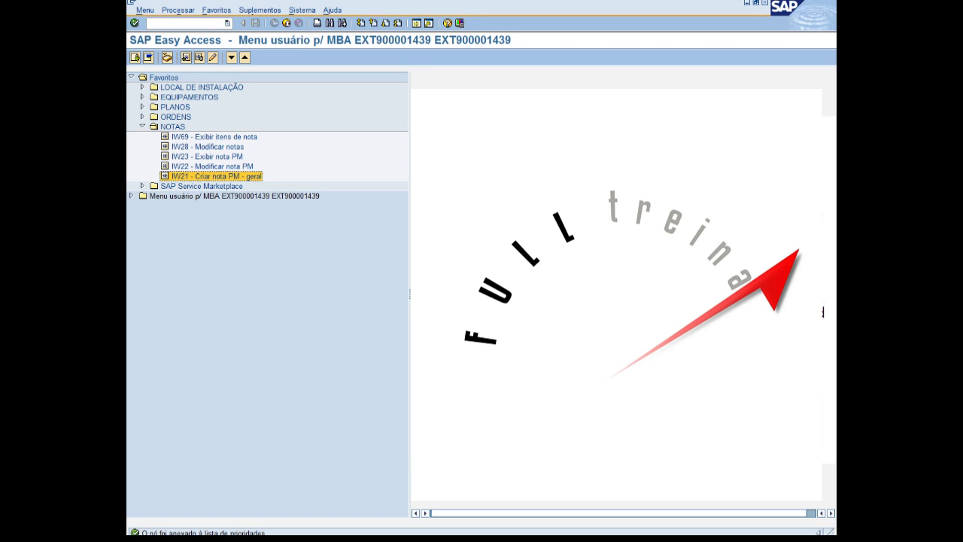
Create a PM note of type MQ from the IW21 favorite, with the title FIAÇÃO EXPOSTA NO PAINEL ELÉTRICO.
double_click(217, 176)
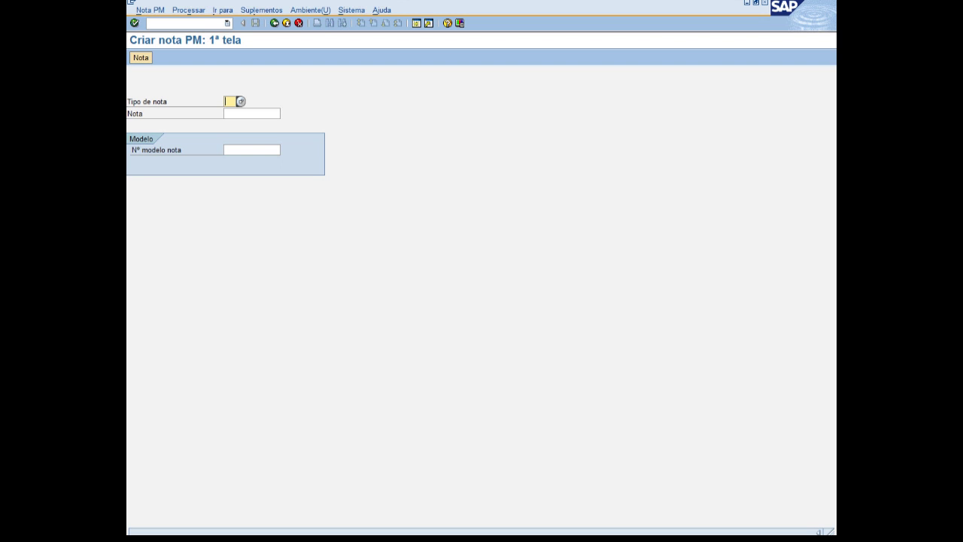
key("F4")
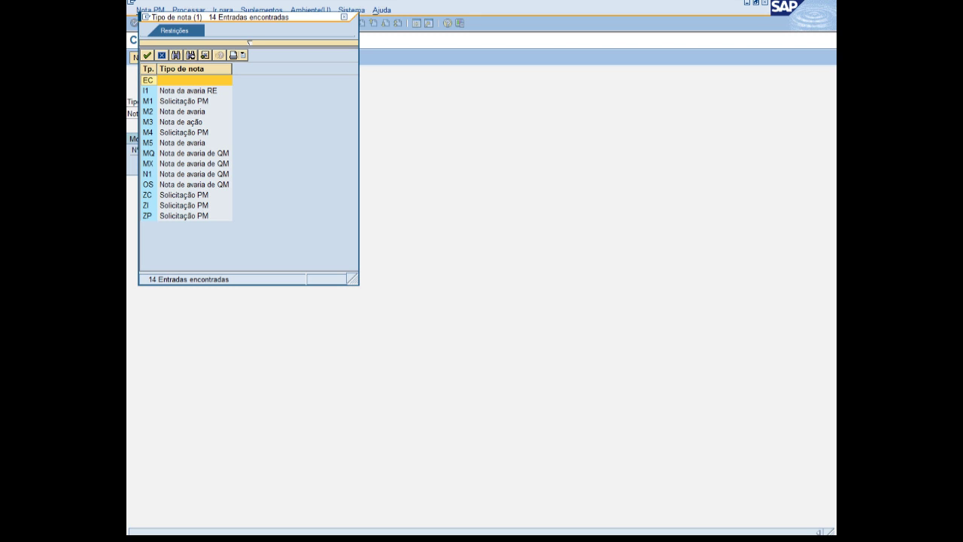
double_click(149, 153)
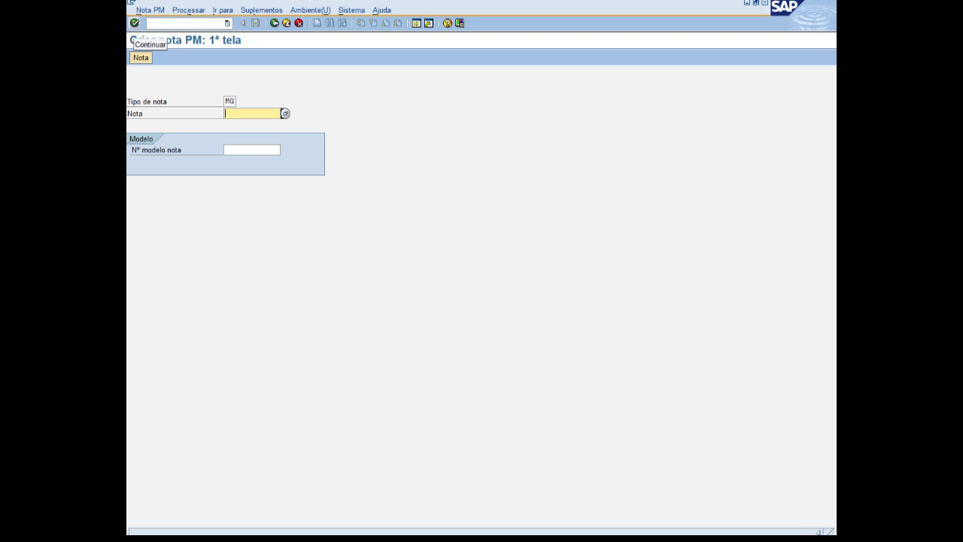
left_click(134, 22)
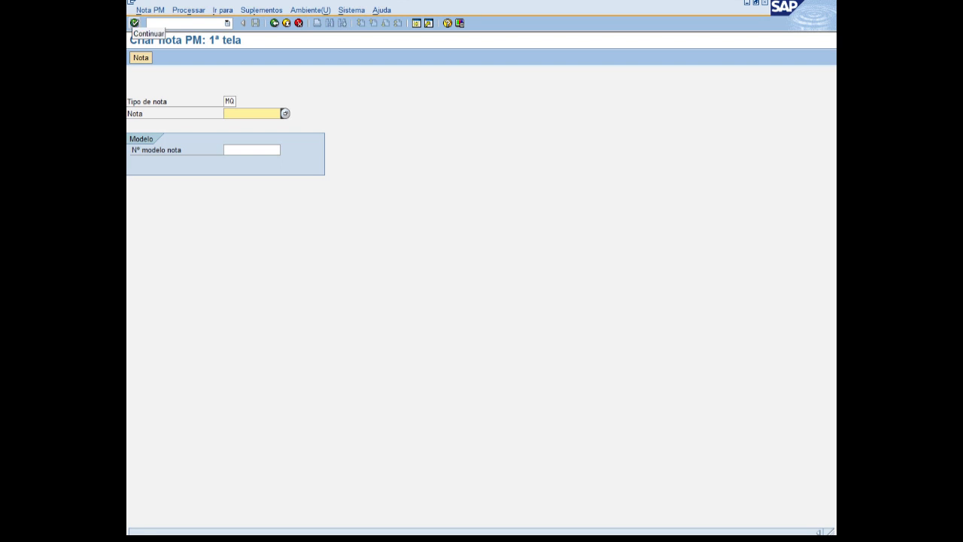
key("Return")
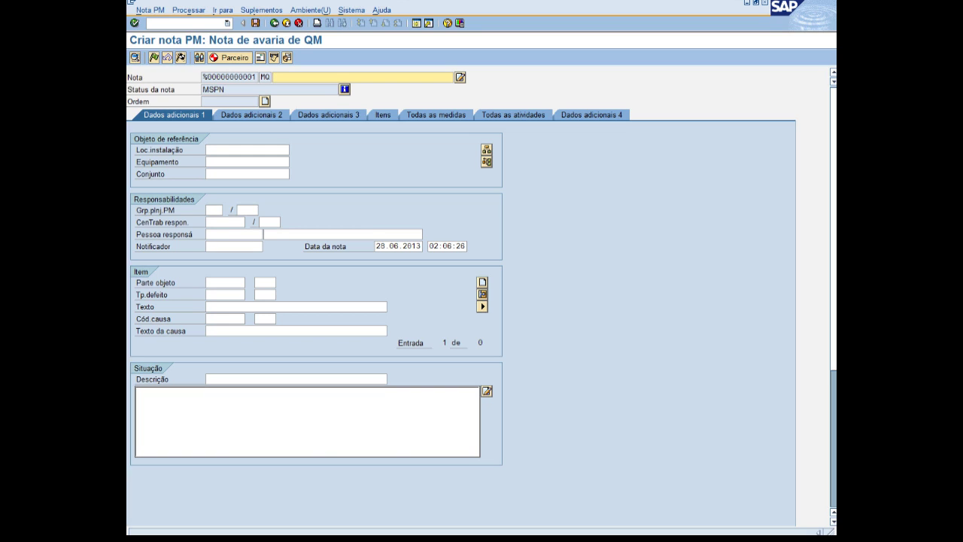
type("FIAÇÃO EXPOSTA NO PAINEL ELÉTRICO")
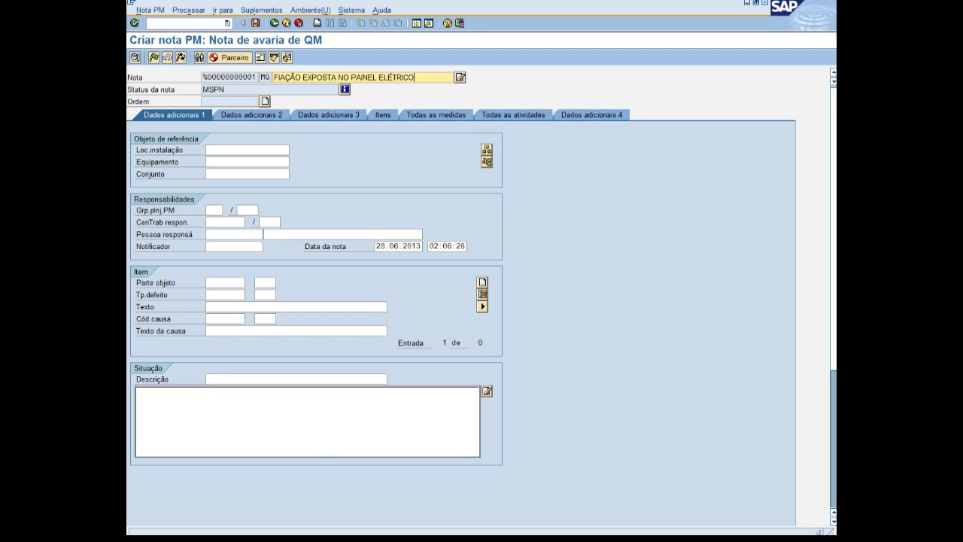
Look up CELEIRO 01's ESTEIRA DE TRANSPORTE in the structure list and enter its number 10031124 as the note's Equipamento.
left_click(247, 161)
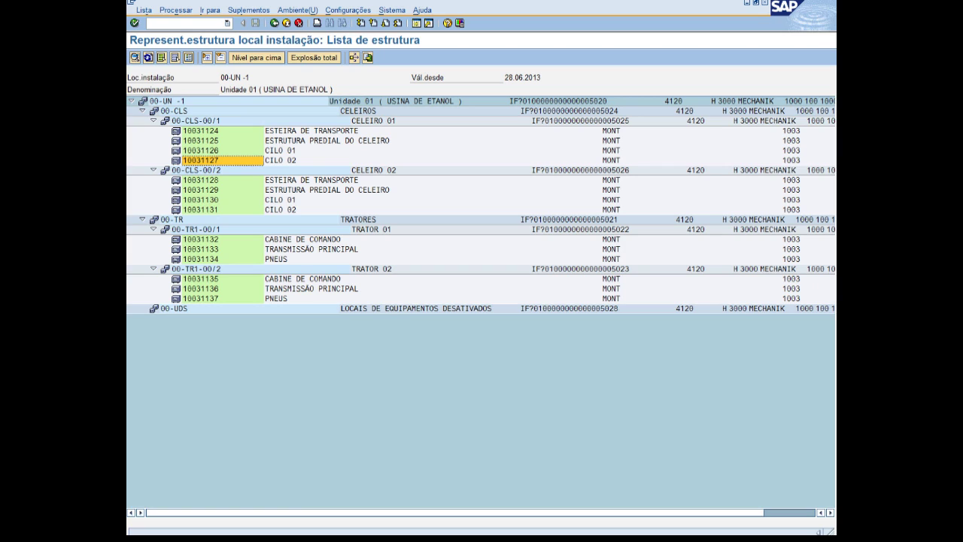
left_click(202, 131)
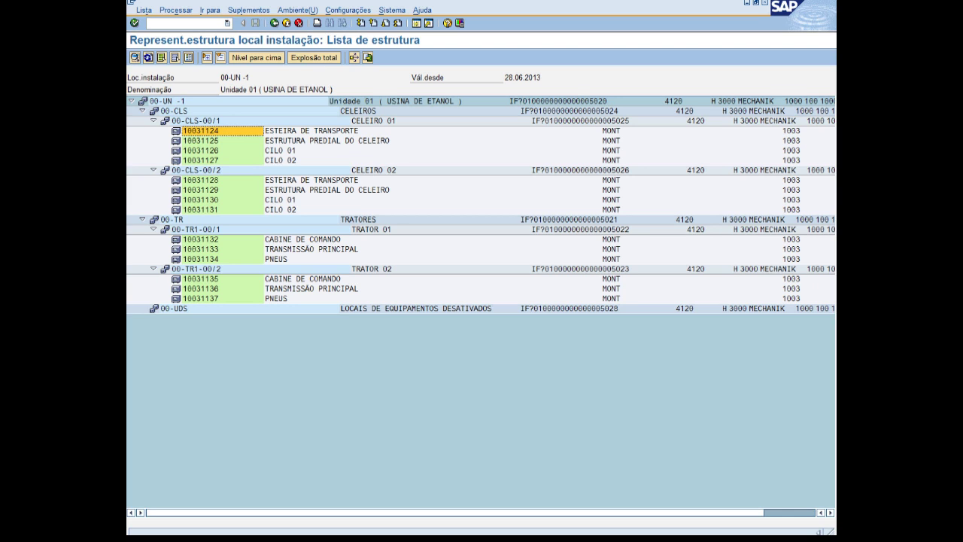
left_click(419, 537)
left_click(355, 482)
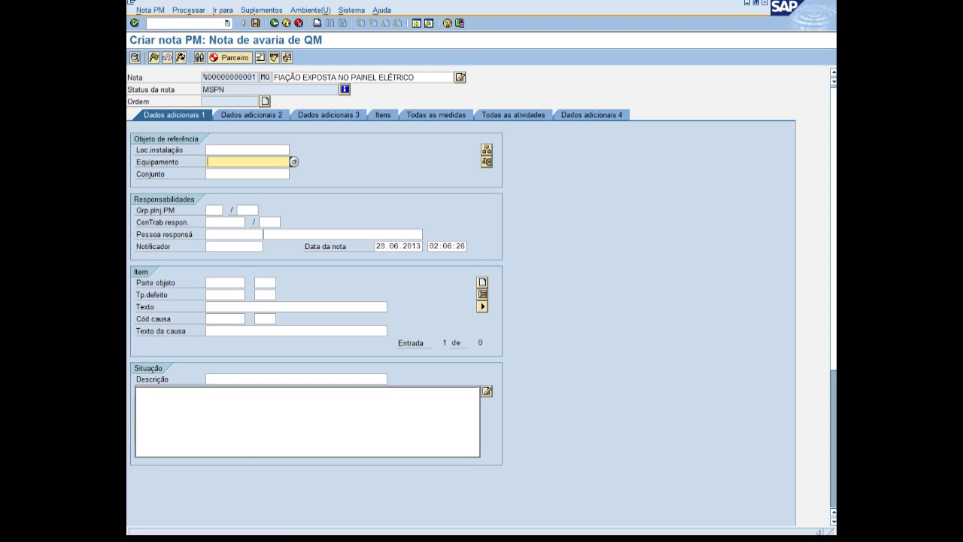
type("10031124")
Fill in the note's Notificador with the reporter's first name in capital letters.
left_click(234, 247)
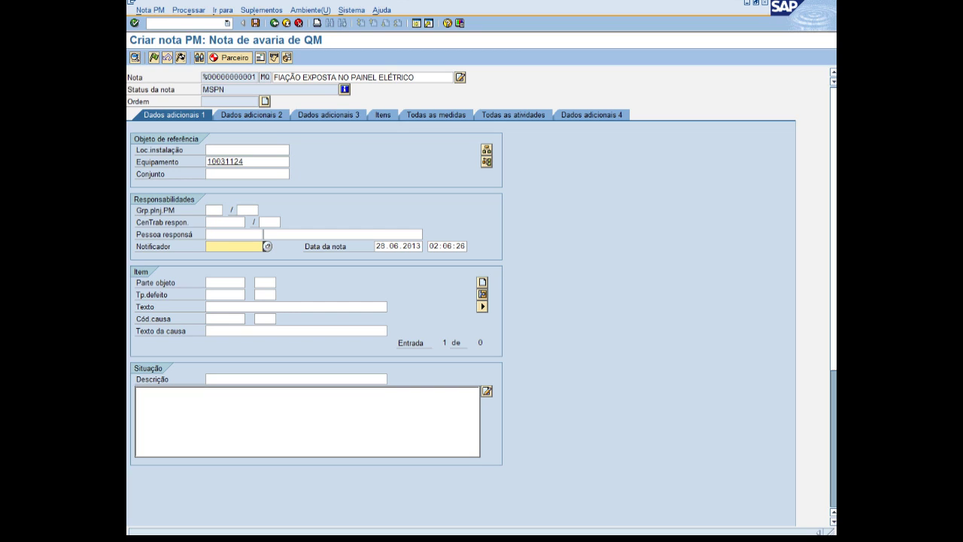
type("jEFFERSON")
key("BackSpace")
key("BackSpace")
key("BackSpace")
key("BackSpace")
key("BackSpace")
key("BackSpace")
key("BackSpace")
key("BackSpace")
key("BackSpace")
type("JEFFERSON")
Copy the note's title FIAÇÃO EXPOSTA NO PAINEL ELÉTRICO into Texto da causa and save the note.
left_click(219, 332)
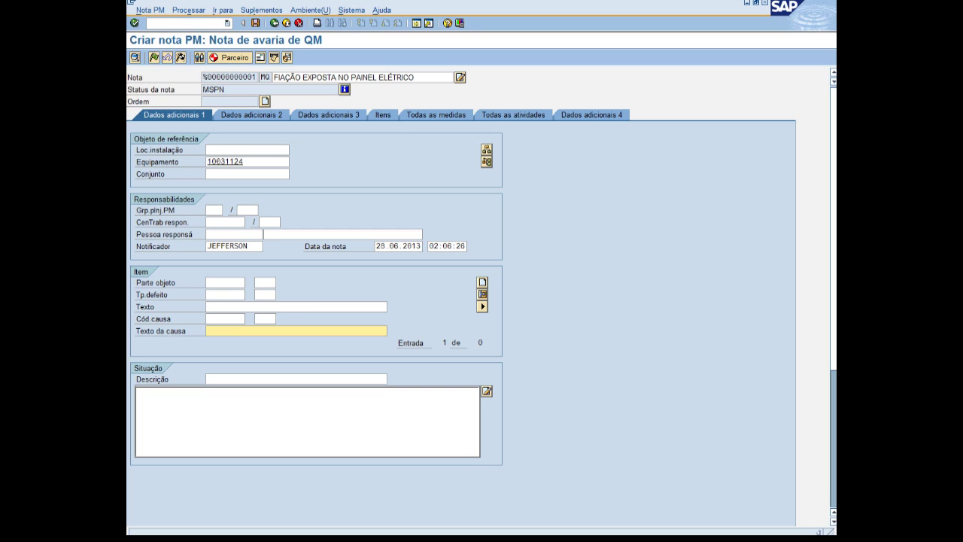
left_click_drag(416, 78, 274, 77)
key("ctrl+c")
left_click(274, 77)
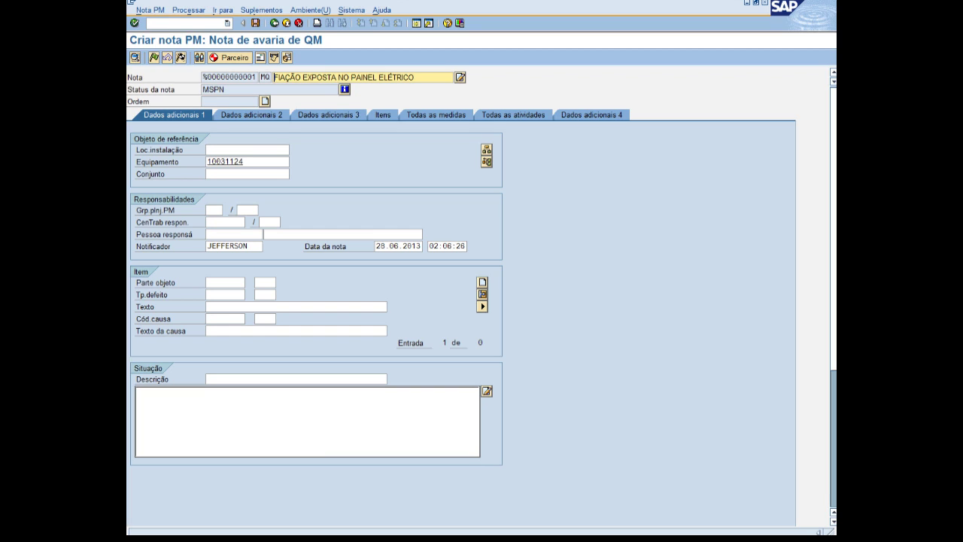
left_click(211, 331)
key("ctrl+v")
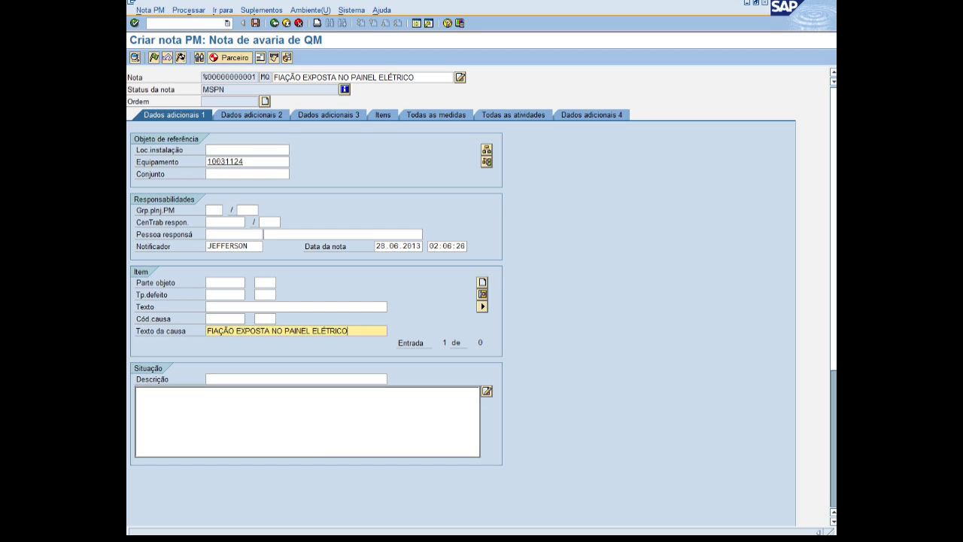
key("ctrl+s")
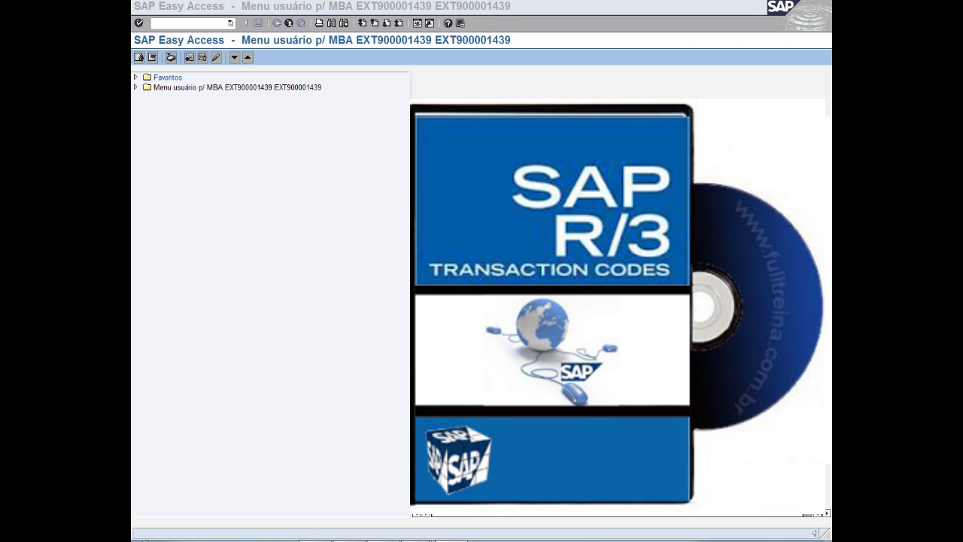
Open IH01 for 00-UN -1 and enable Equipamento montado, Hierarquia equip., Explosão lista téc., Explosão da instalação and Autorizações, keeping Expandir tp.montagem enabled.
left_click(190, 25)
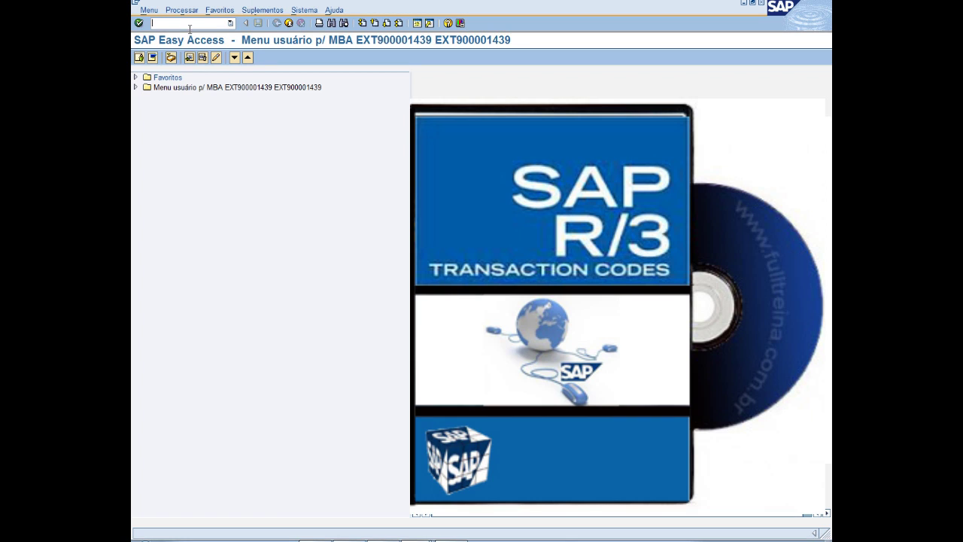
type("IH01")
key("Return")
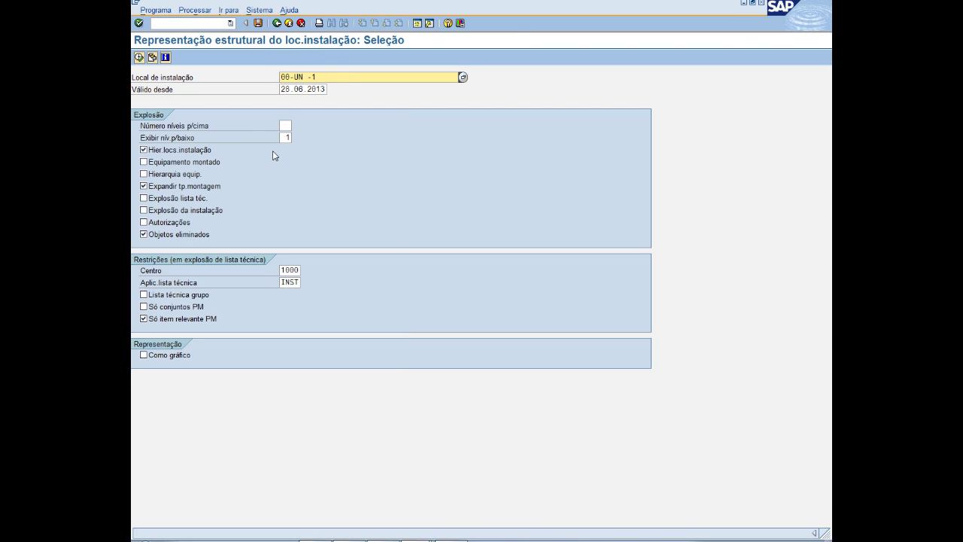
left_click(175, 183)
left_click(161, 163)
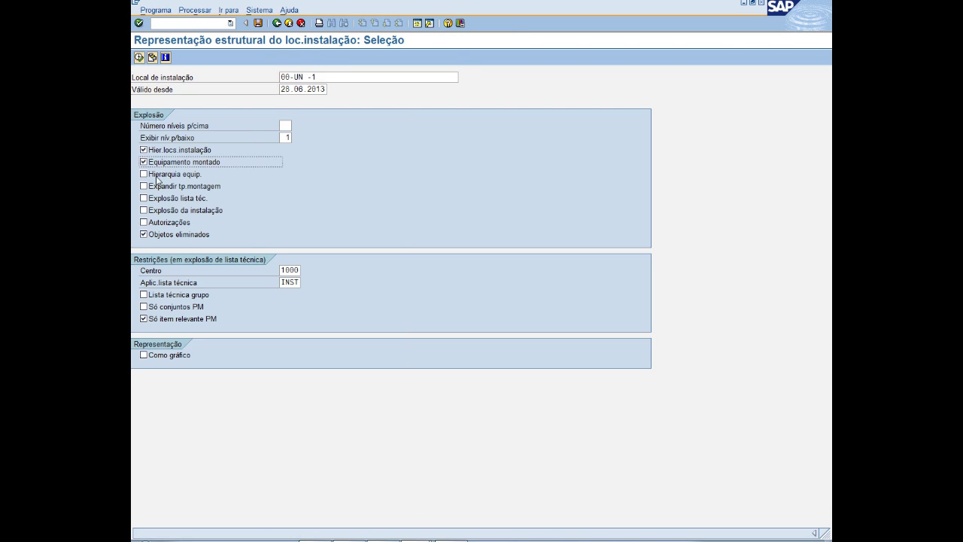
left_click(158, 175)
left_click(157, 187)
left_click(158, 199)
left_click(158, 211)
left_click(158, 222)
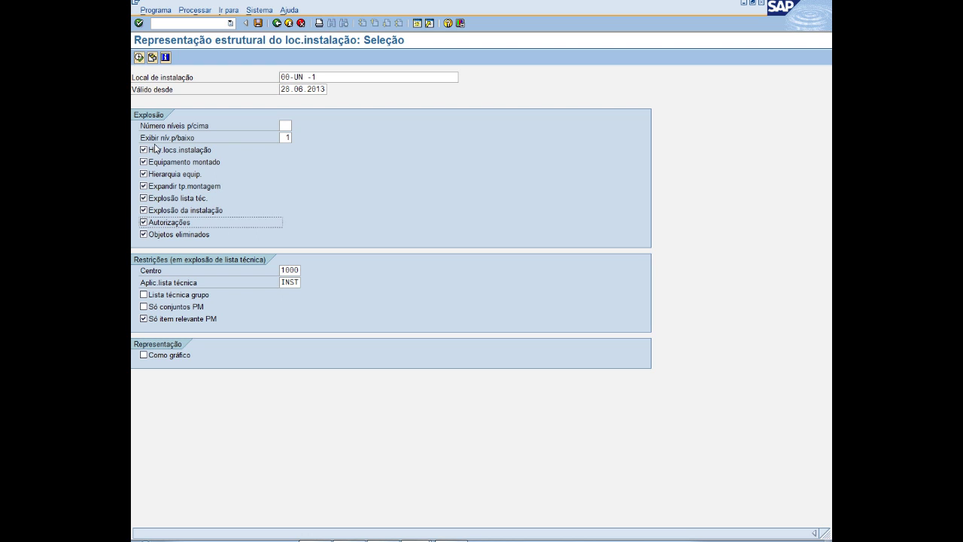
Disable every Explosão option for 00-UN -1 except Hier.locs.instalação.
left_click(157, 163)
left_click(158, 175)
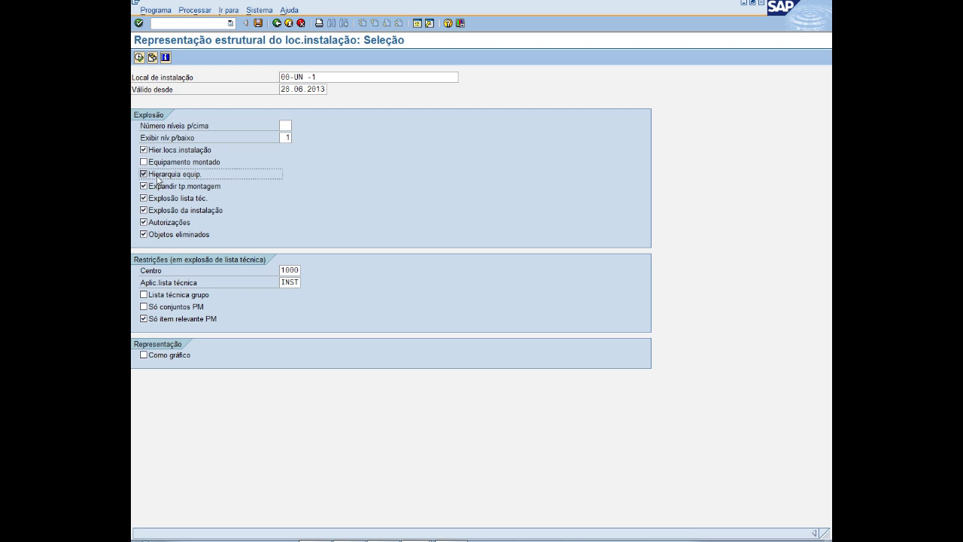
left_click(159, 186)
left_click(159, 199)
left_click(158, 210)
left_click(158, 223)
left_click(158, 234)
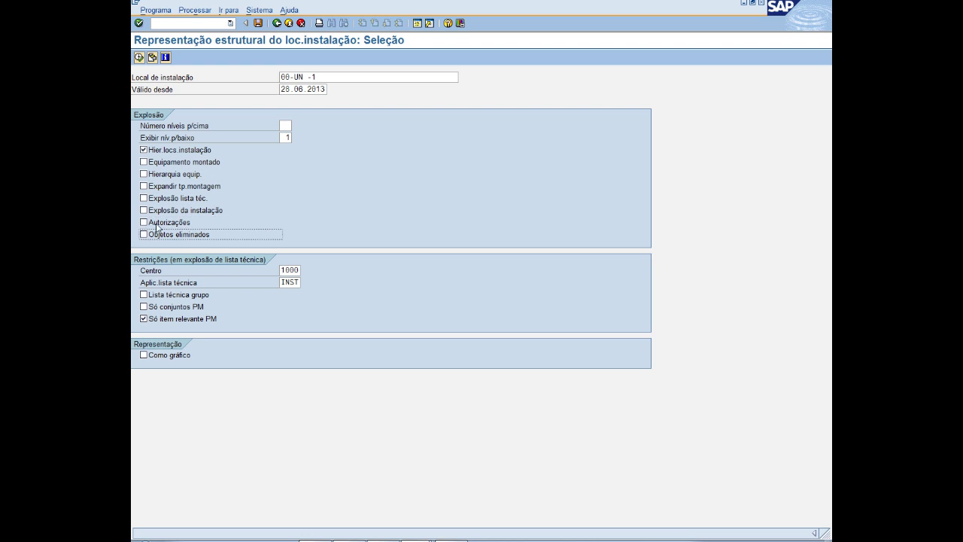
Display the structure list with only the location hierarchy and expand CELEIROS and TRATORES.
left_click(139, 58)
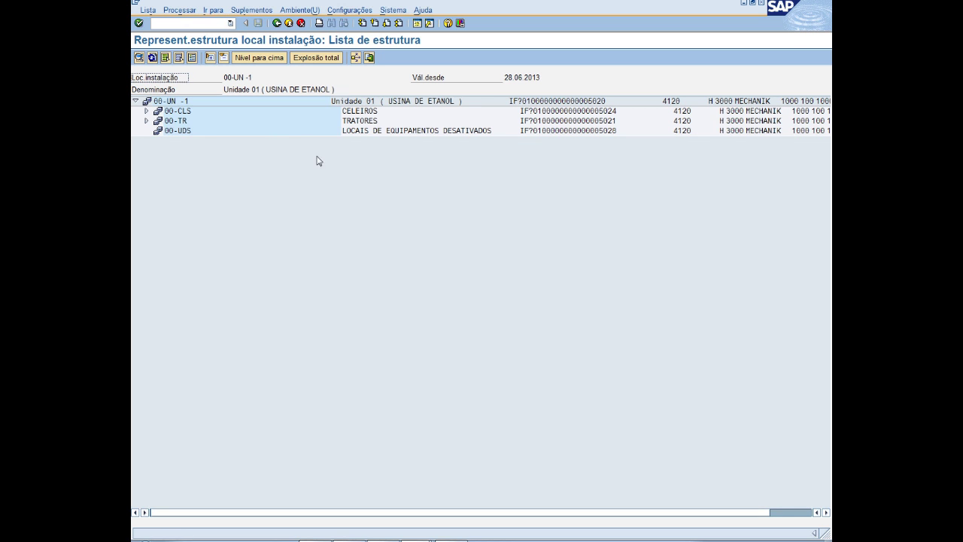
left_click(148, 111)
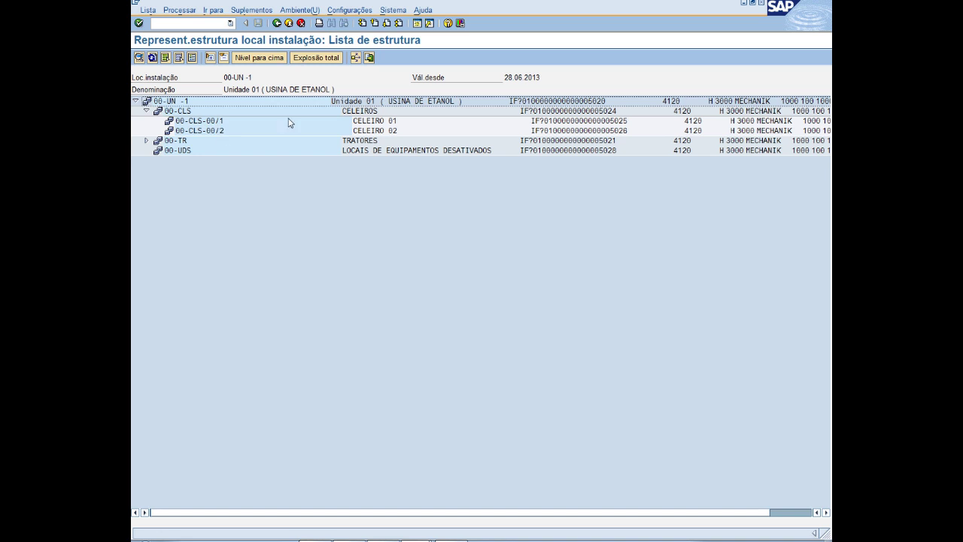
left_click(148, 141)
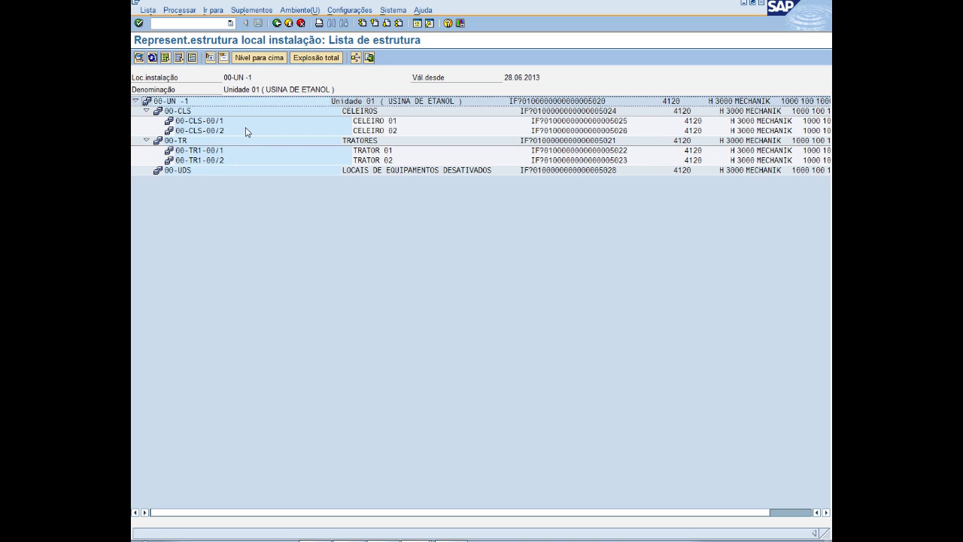
Return to the selection and enable Equipamento montado, Hierarquia equip., Expandir tp.montagem, Explosão lista téc., Explosão da instalação, Autorizações and Objetos eliminados.
left_click(277, 23)
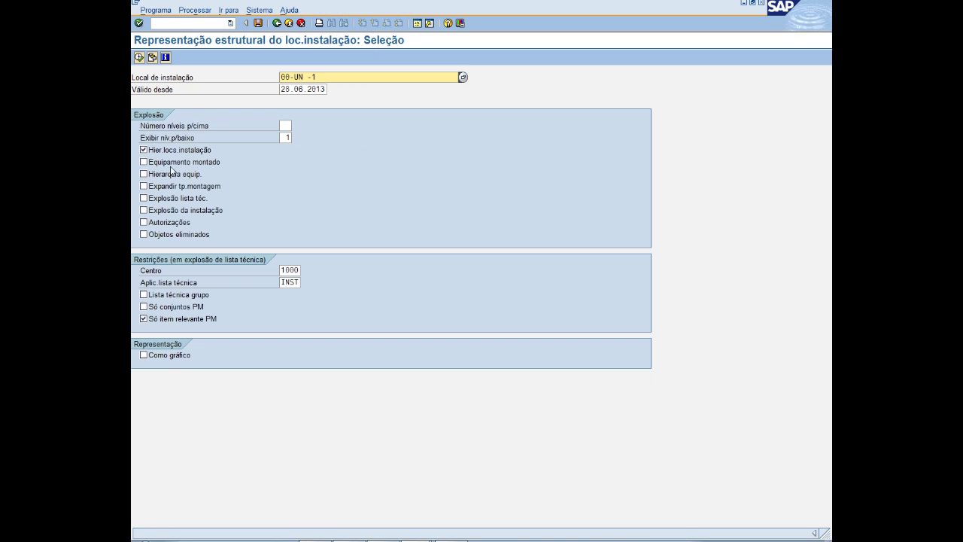
left_click(144, 162)
left_click(144, 174)
left_click(143, 186)
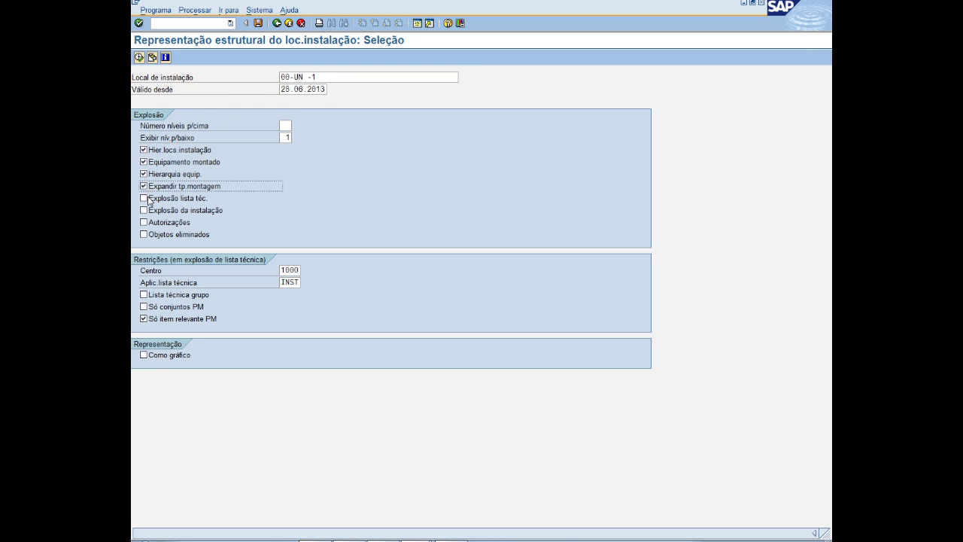
left_click(143, 198)
left_click(144, 210)
left_click(144, 222)
left_click(144, 234)
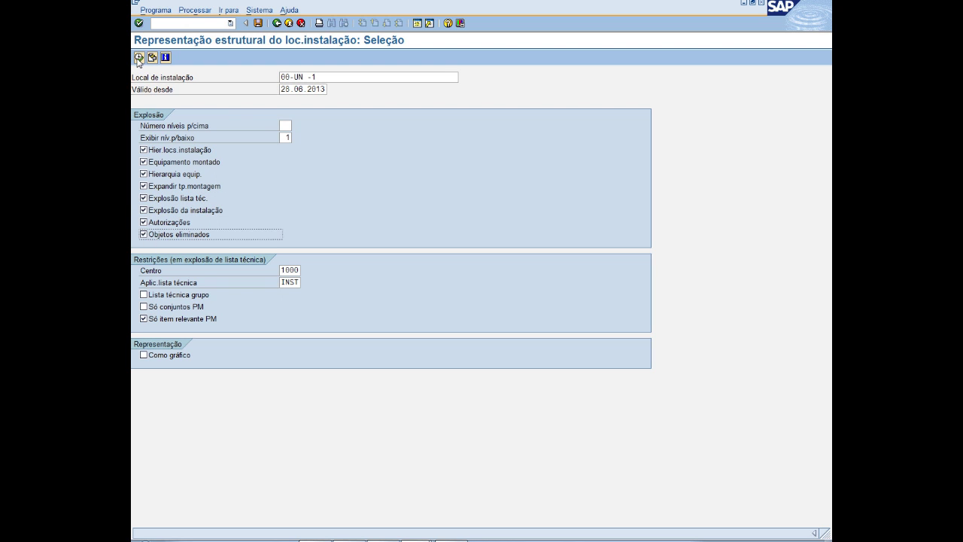
Display the structure list, expand both CELEIROS and both TRATORES down to their equipment, and select TRATOR 01's TRANSMISSÃO PRINCIPAL, 10031133.
key("F8")
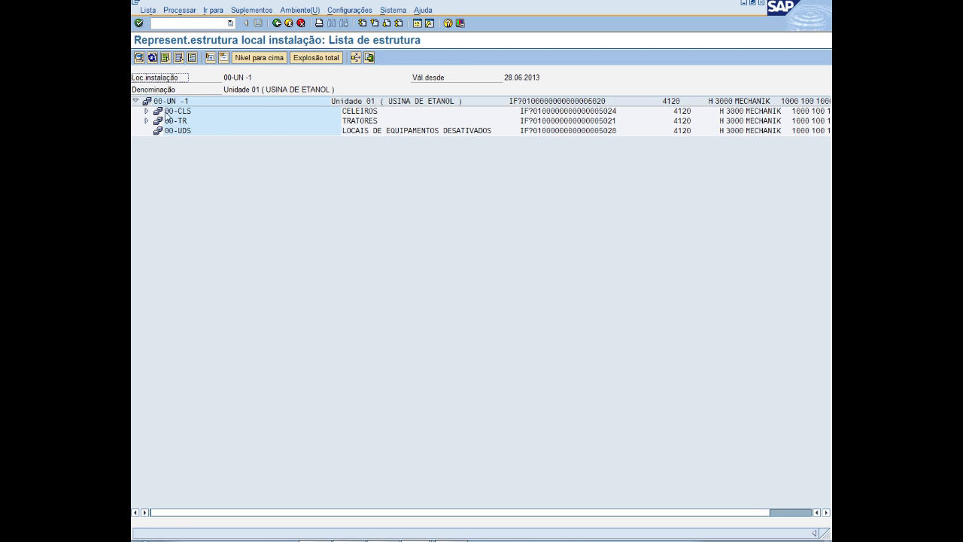
left_click(146, 111)
left_click(158, 121)
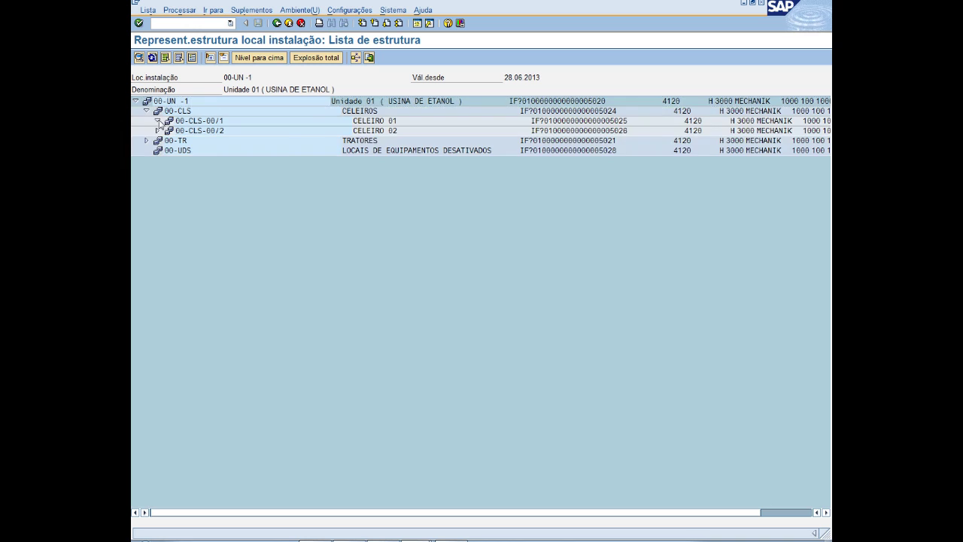
left_click(158, 170)
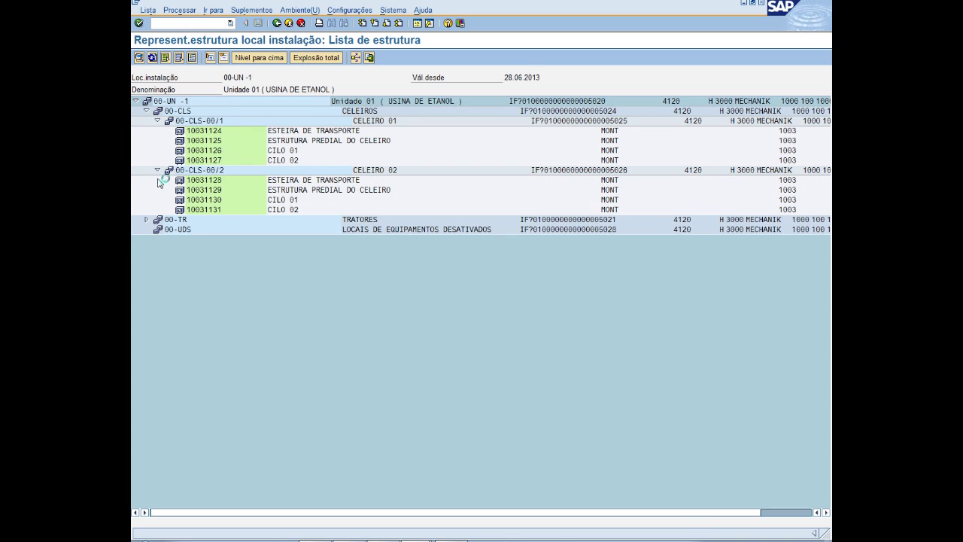
left_click(147, 219)
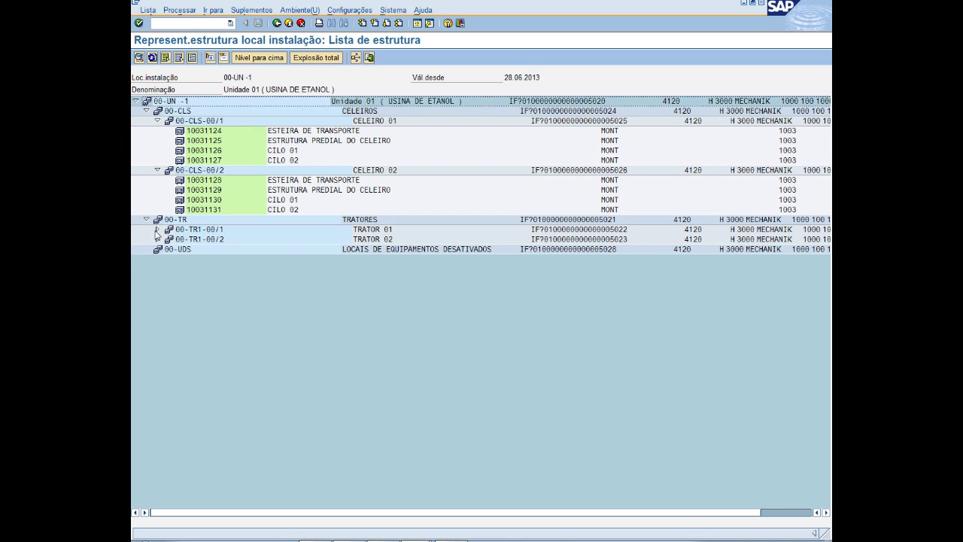
left_click(158, 229)
left_click(157, 268)
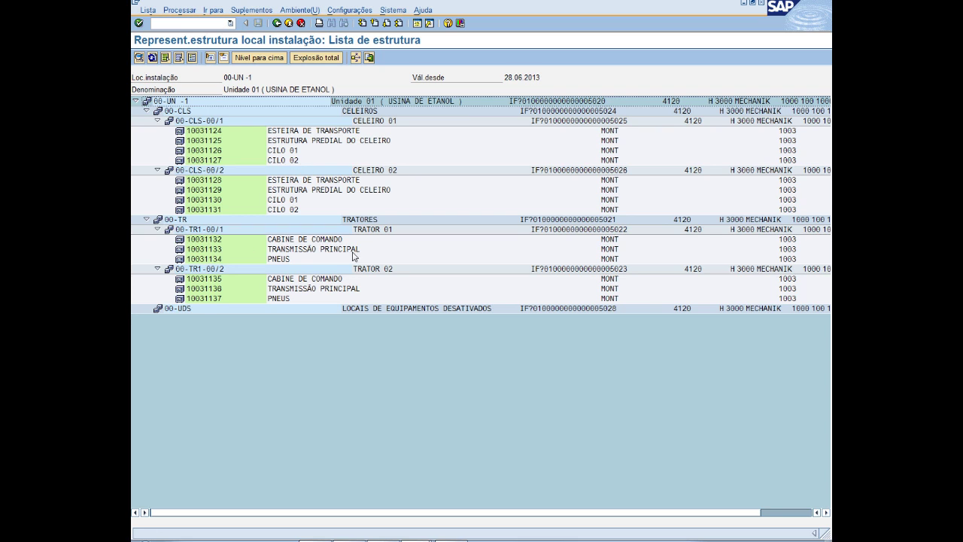
left_click(216, 250)
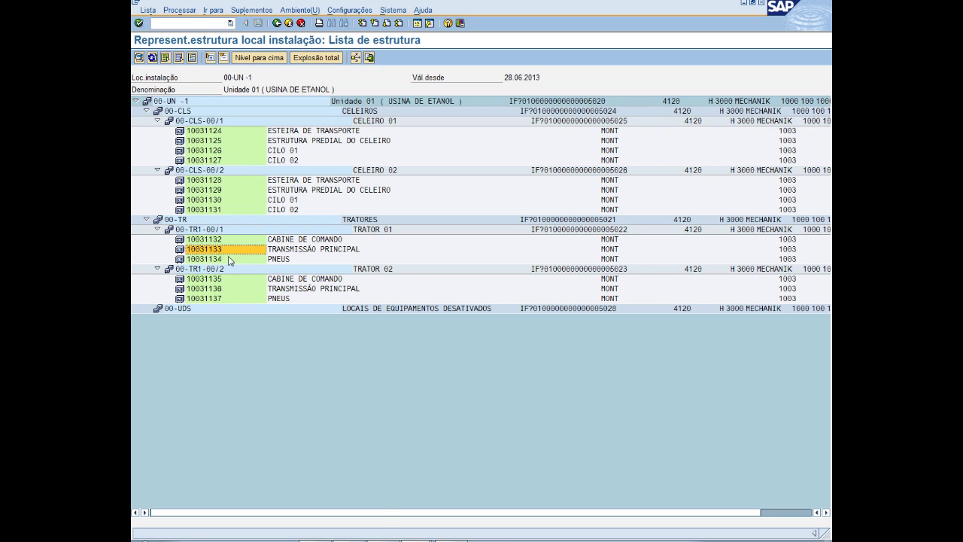
Switch to the SAP Easy Access session, start IW21 and create a PM note of type M2, Nota de avaria.
mouse_move(418, 541)
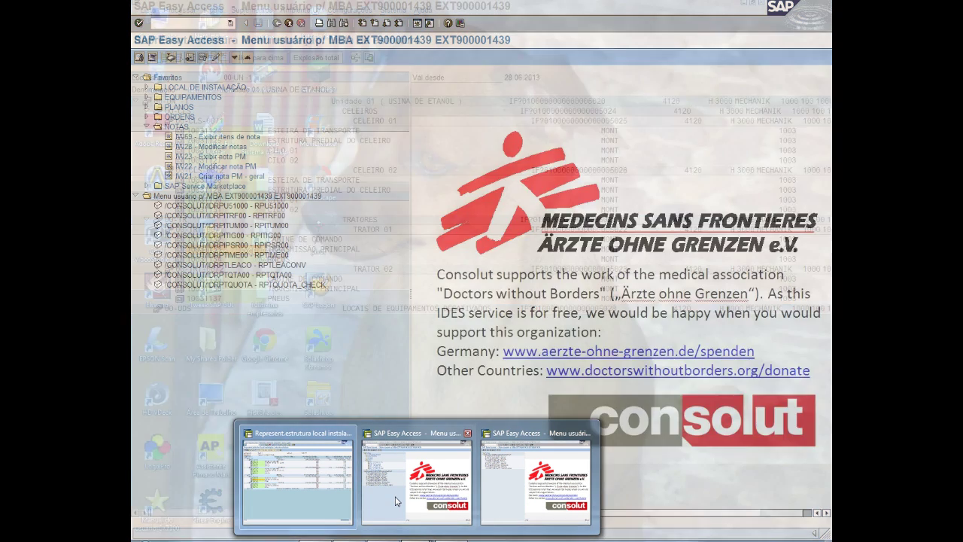
left_click(417, 474)
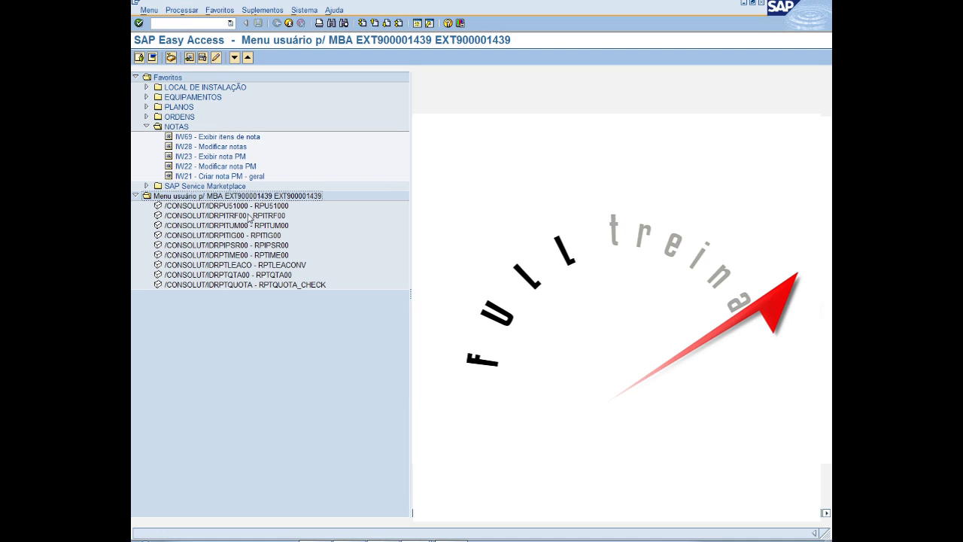
left_click(196, 178)
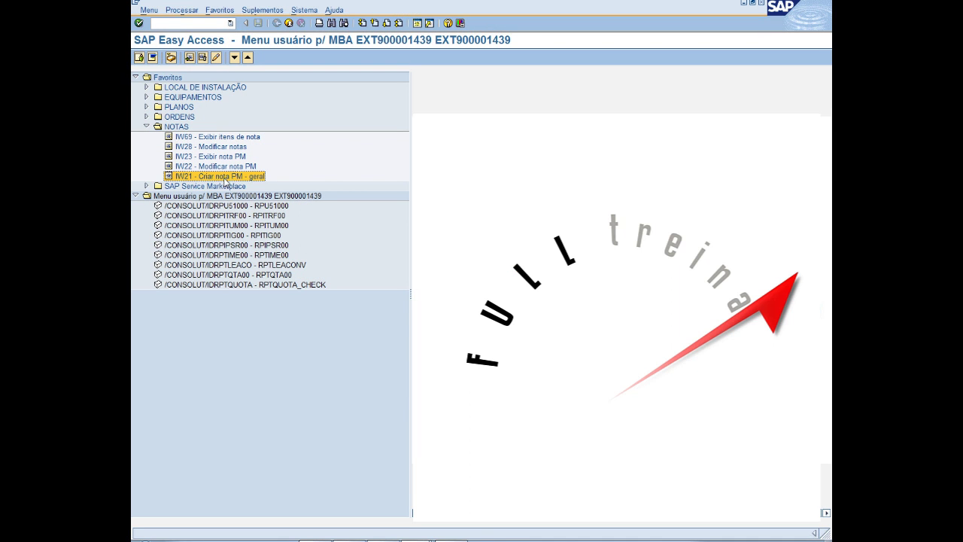
left_click(169, 29)
type("IW21")
double_click(226, 176)
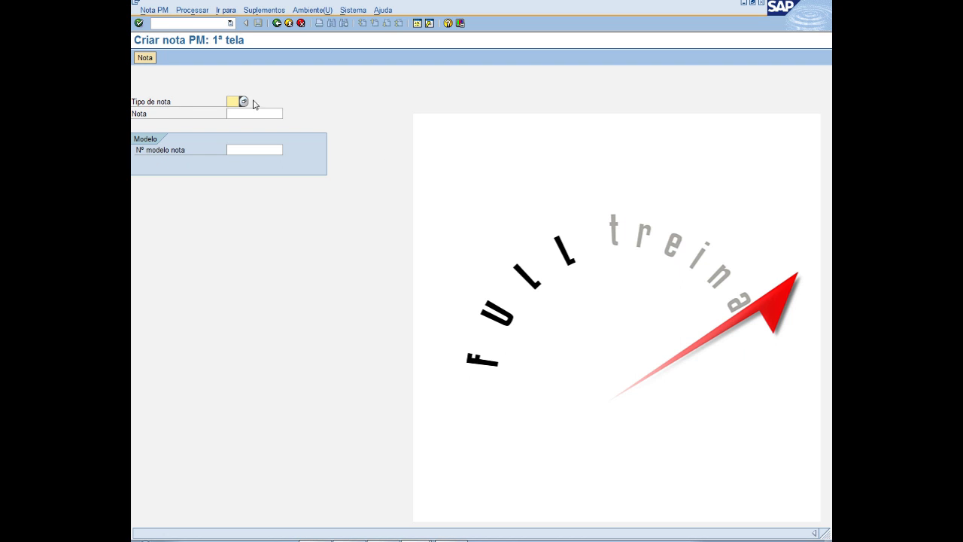
left_click(243, 103)
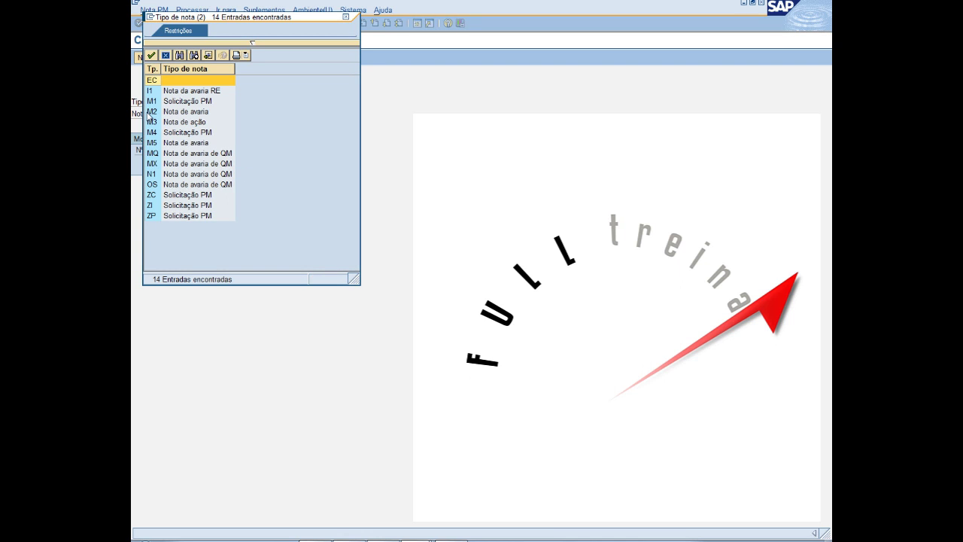
double_click(184, 115)
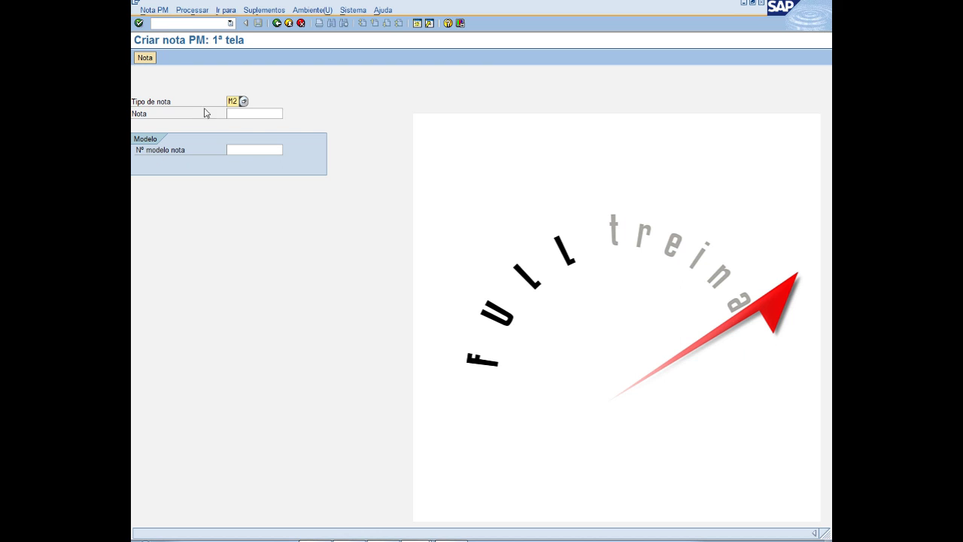
key("Return")
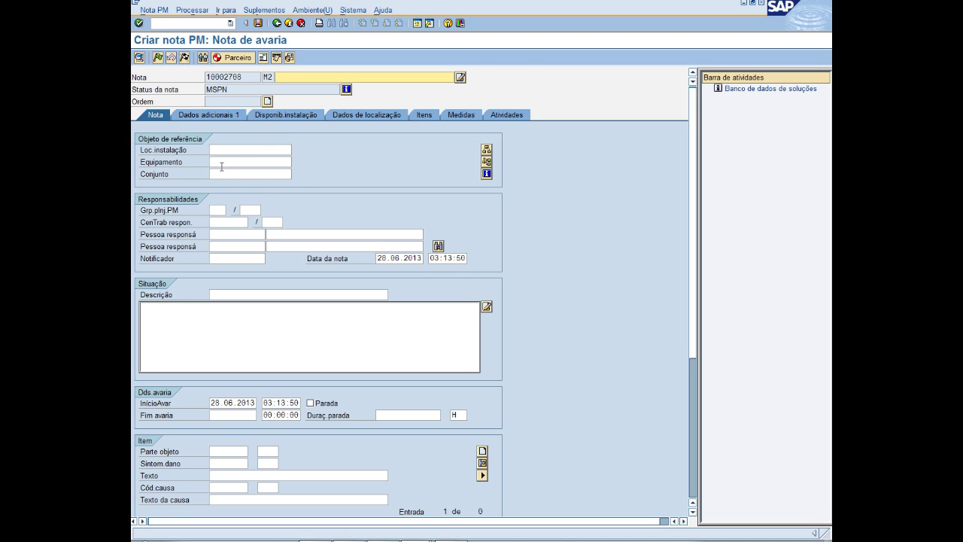
Enter 10031133 as the note's Equipamento and title the note QUEBRA DO CARDAN PRINCIPAL.
left_click(224, 162)
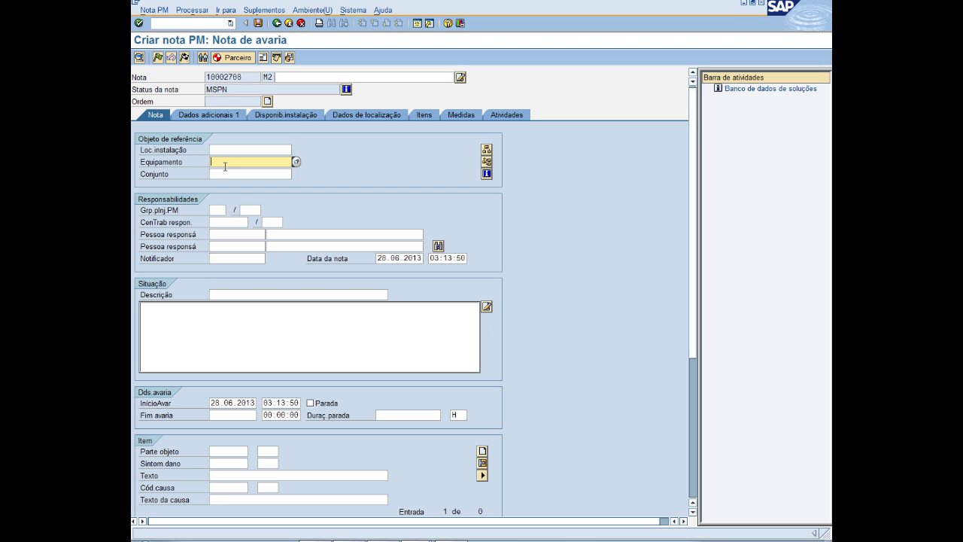
type("10031133")
left_click(311, 78)
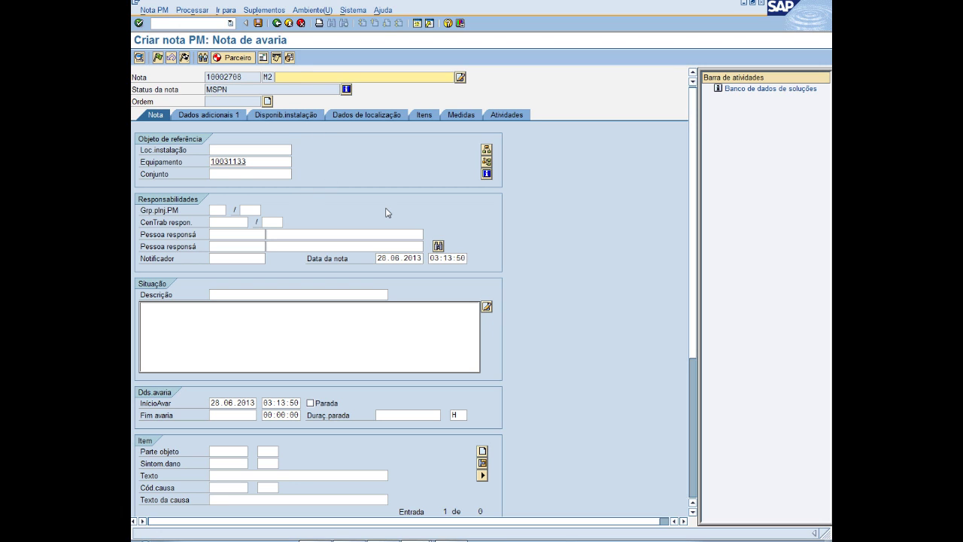
type("QUEBRA DO CARDAN PRINCIPAL")
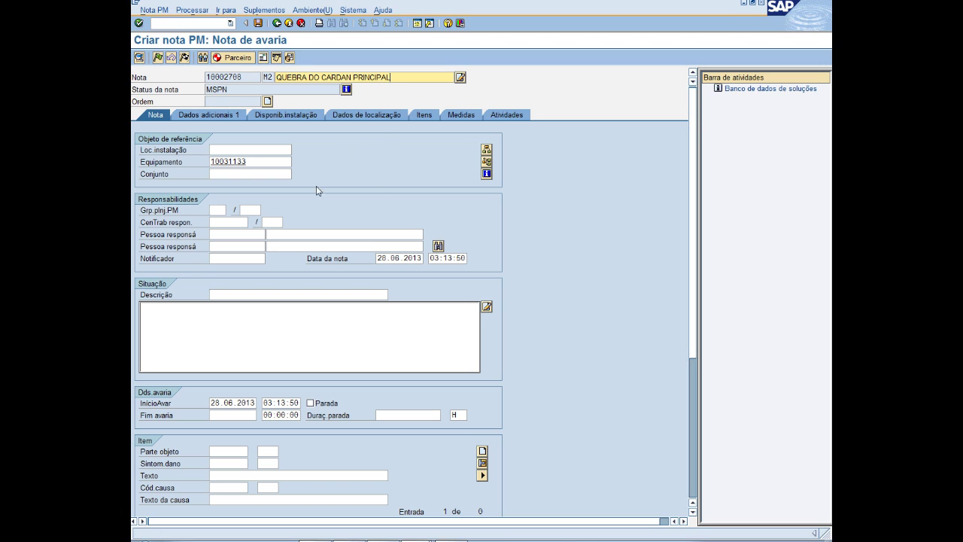
Write QUEBRA COM A MAQUINA RODANDO. as the note's long text under Situação.
left_click(159, 322)
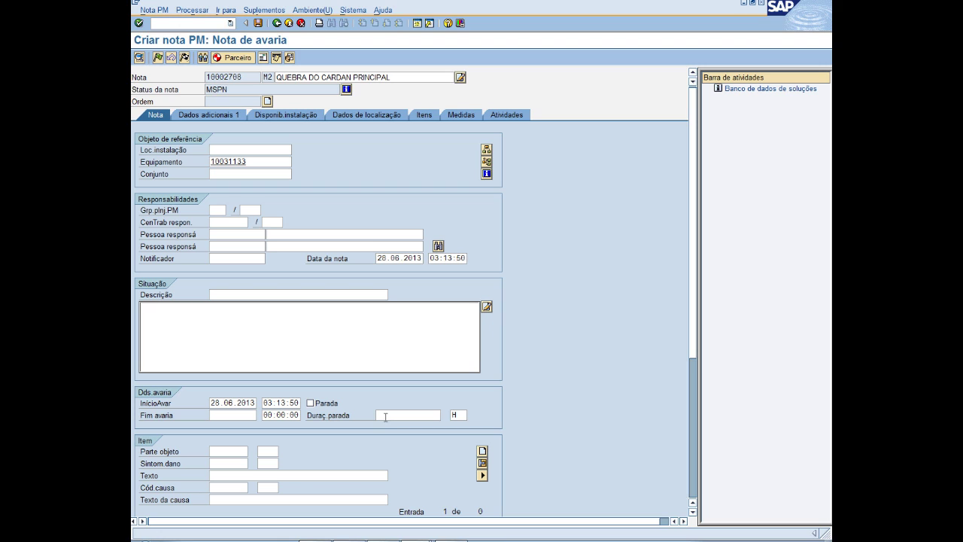
type("QUEBRA COM A MAQUINA RODAN")
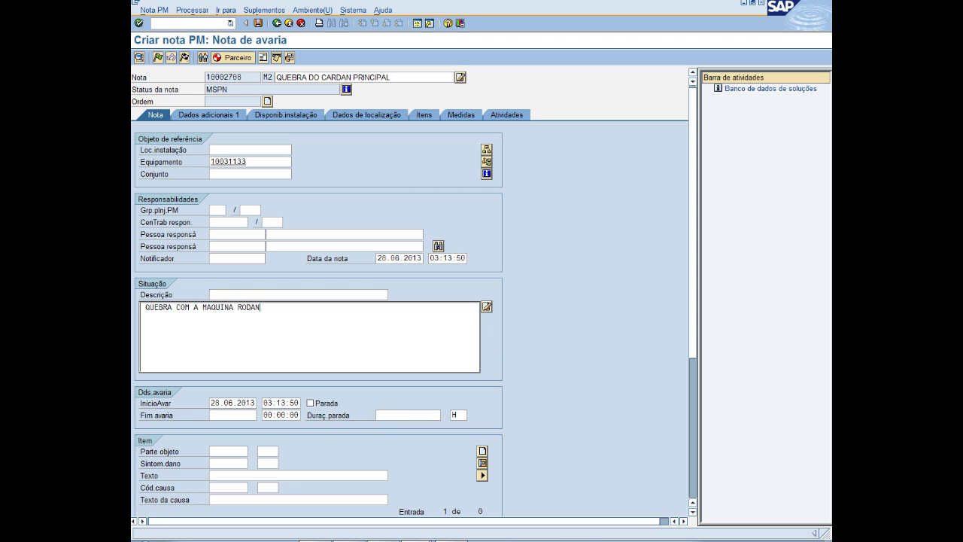
type("DO.")
Fill in the Notificador with the reporter's first name from the suggested earlier entry.
left_click(219, 259)
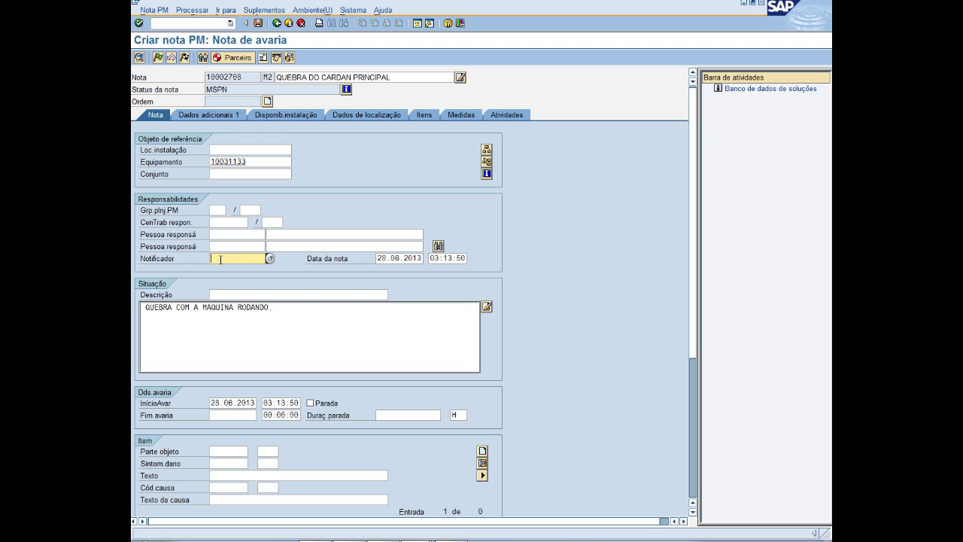
type("j")
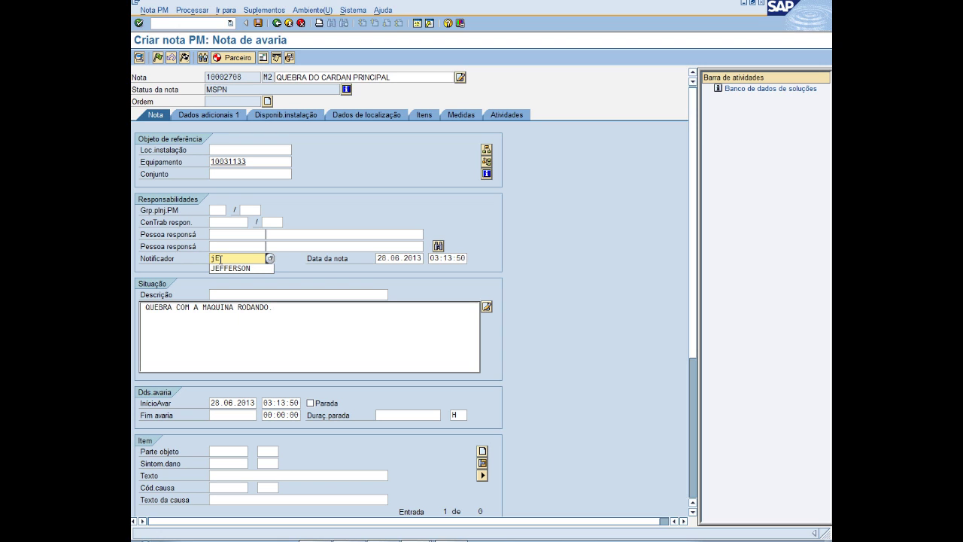
type("E")
left_click(229, 268)
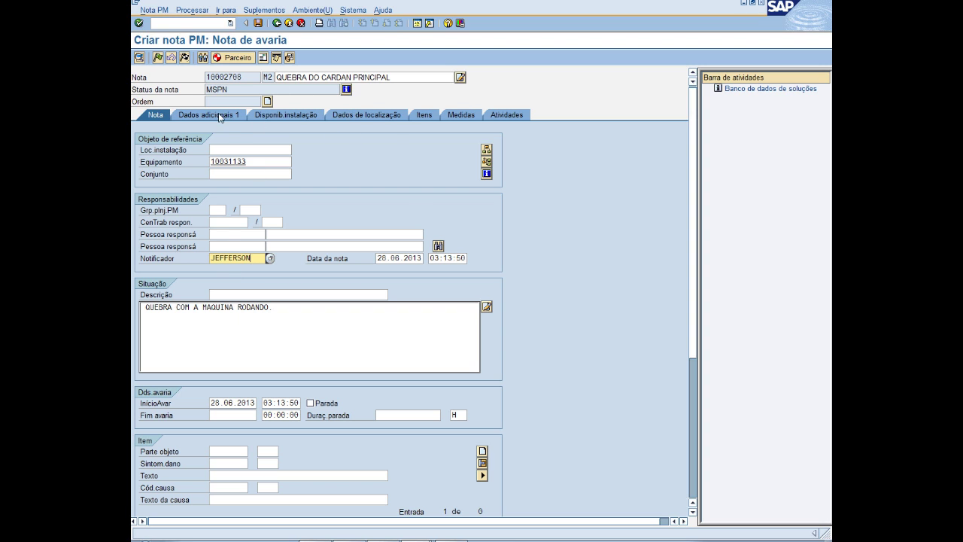
Examine the note's Dados de localização and Atividades, and return to its main Nota data.
left_click(363, 115)
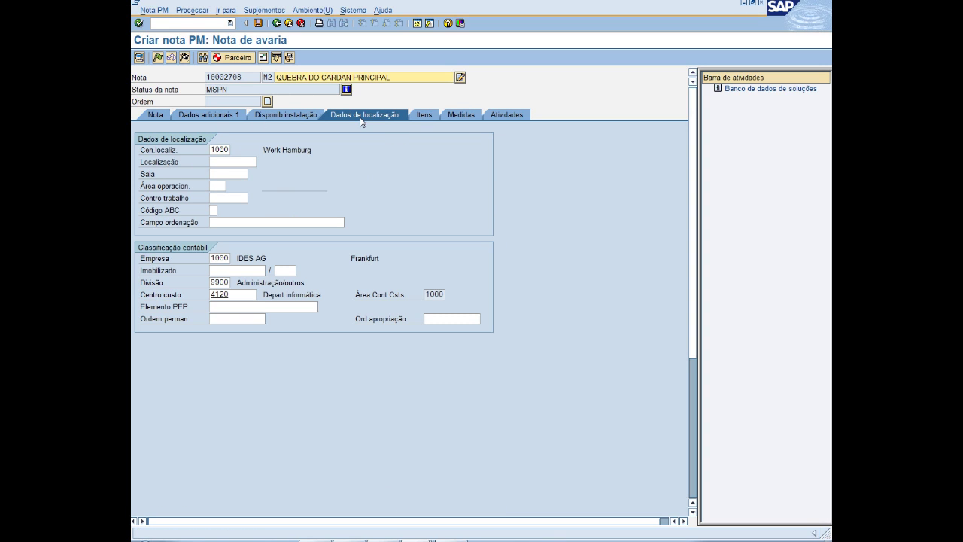
left_click(229, 225)
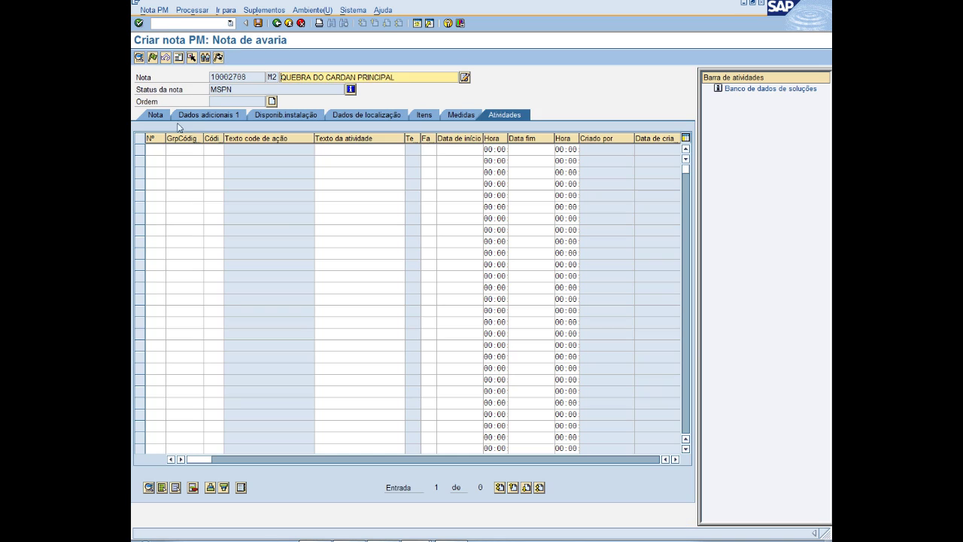
left_click(161, 117)
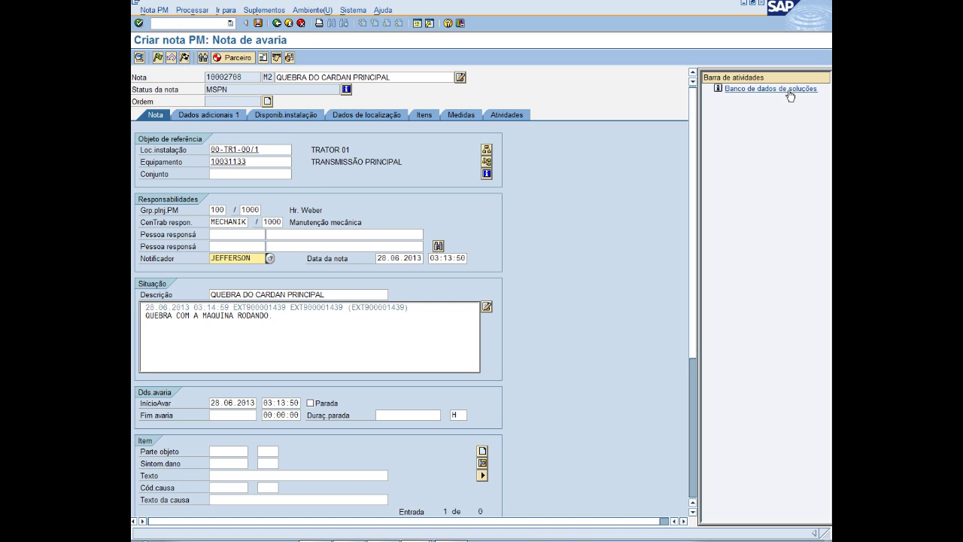
Save the M2 note, leave IW21 and start IW22 to modify PM notes.
left_click(258, 23)
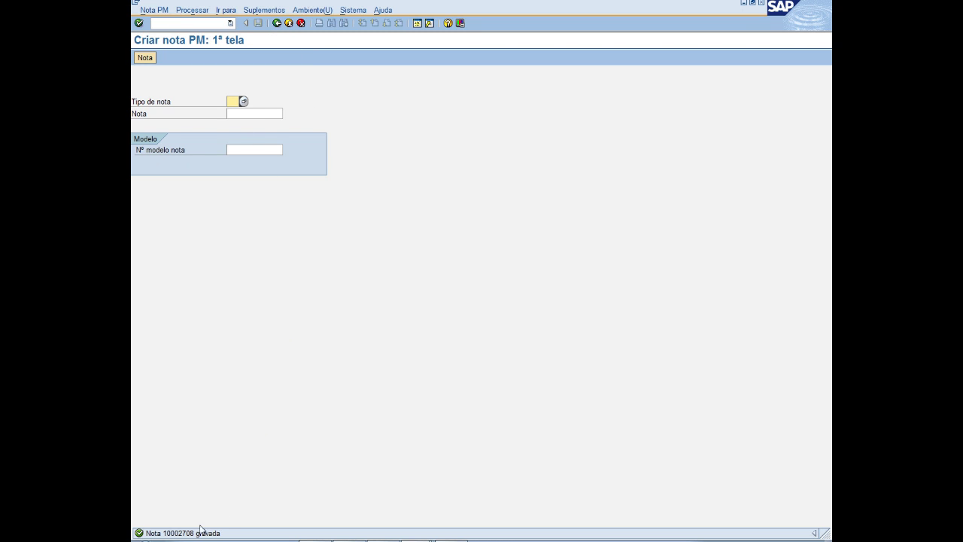
key("F3")
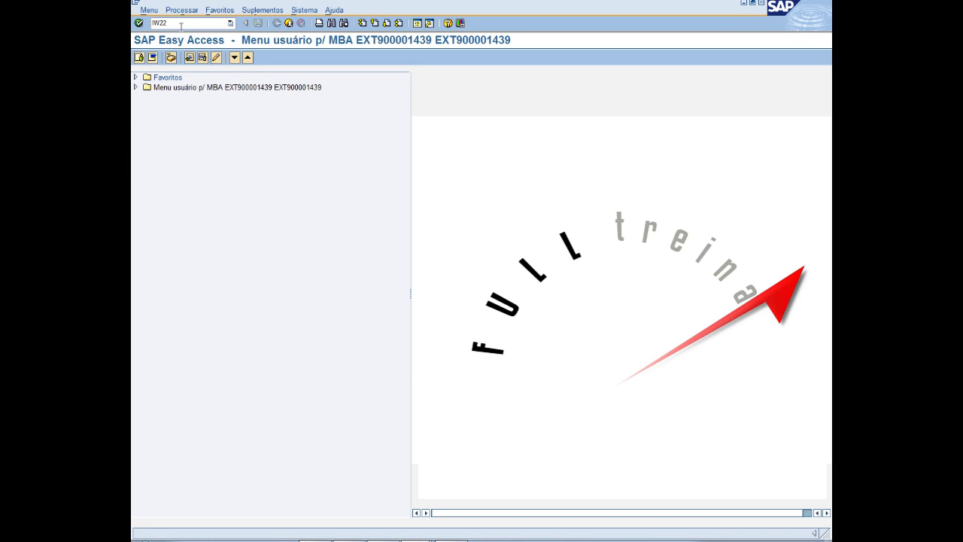
left_click(138, 23)
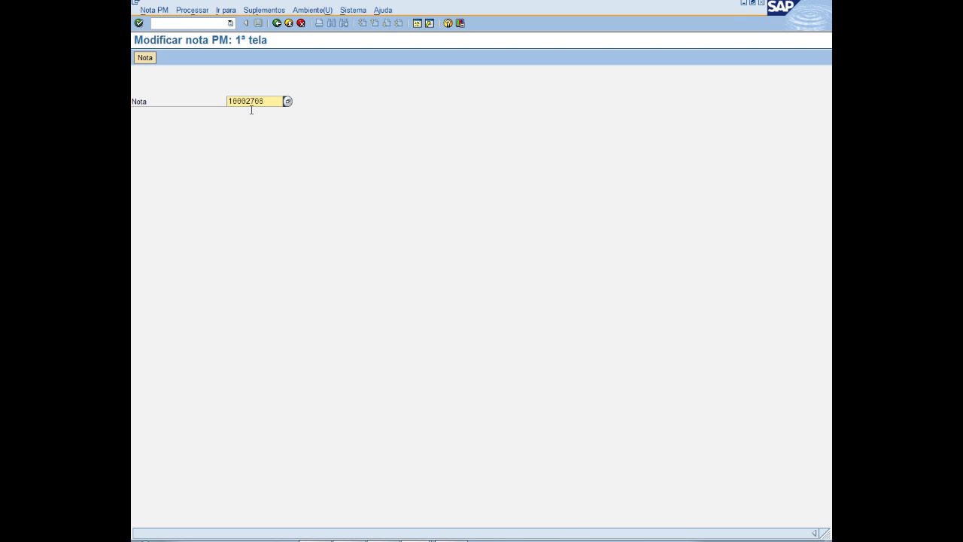
Open note 10002708 for modification and create a maintenance order of type PM02 from it.
left_click_drag(269, 107, 228, 102)
key("Return")
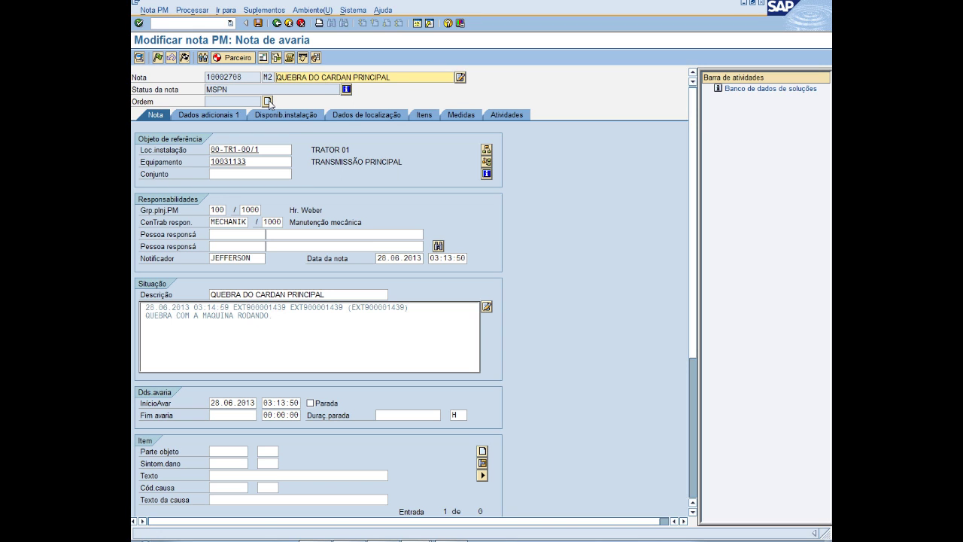
left_click(268, 102)
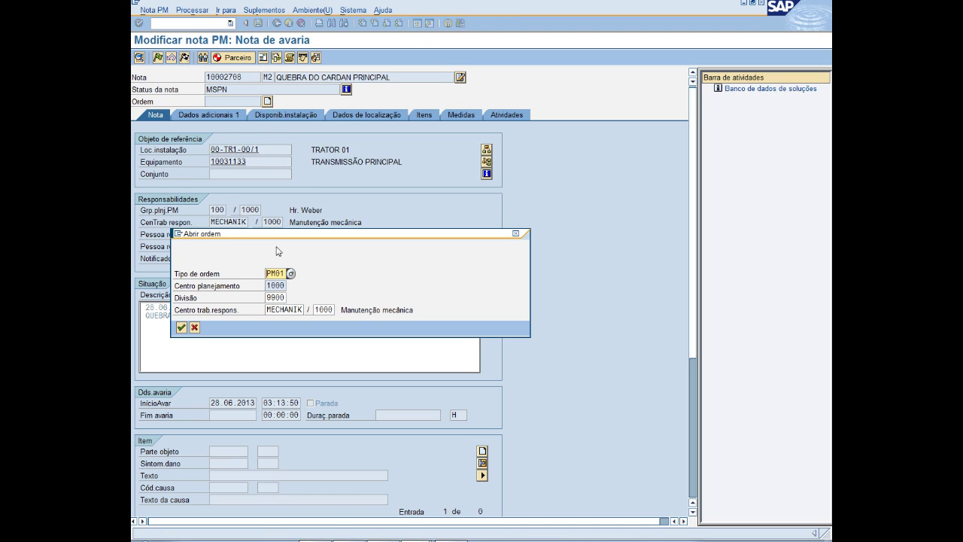
left_click(182, 328)
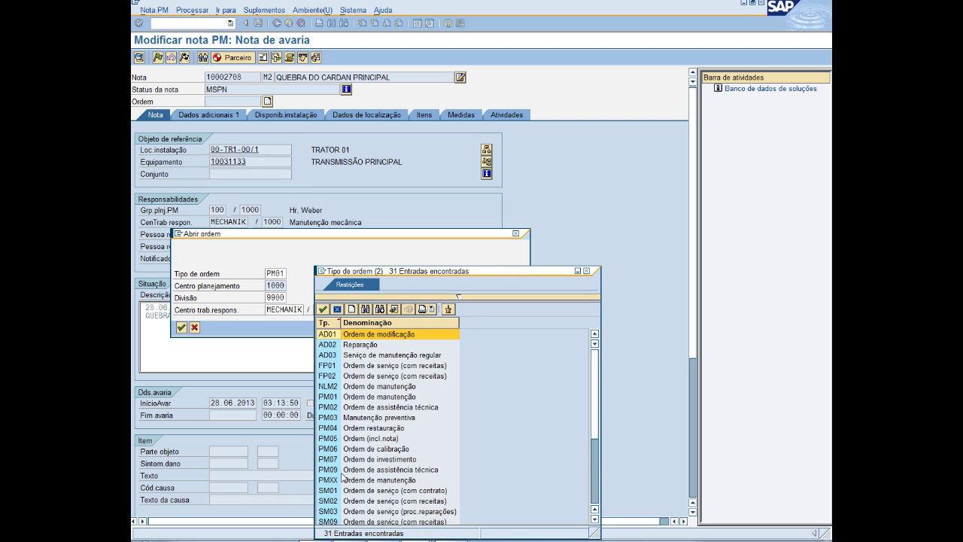
double_click(329, 408)
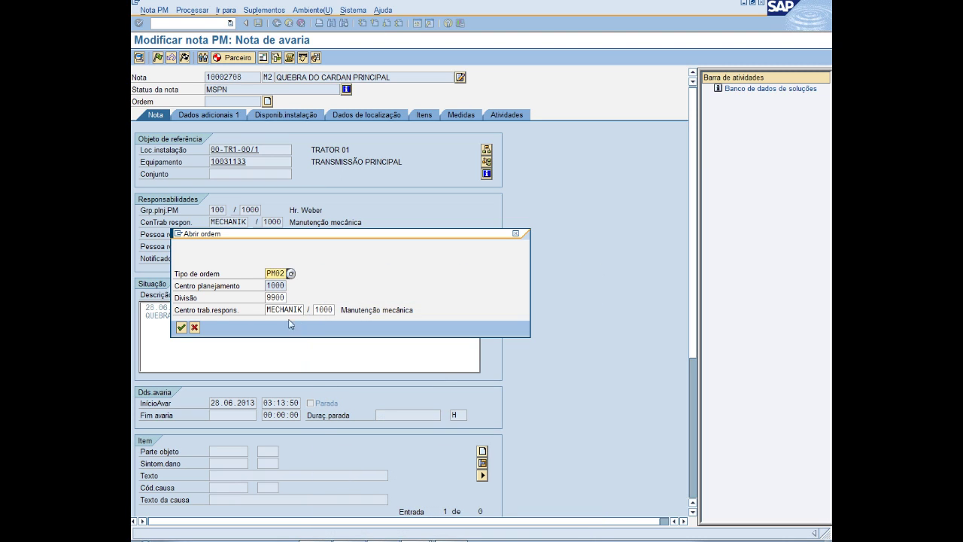
left_click(180, 328)
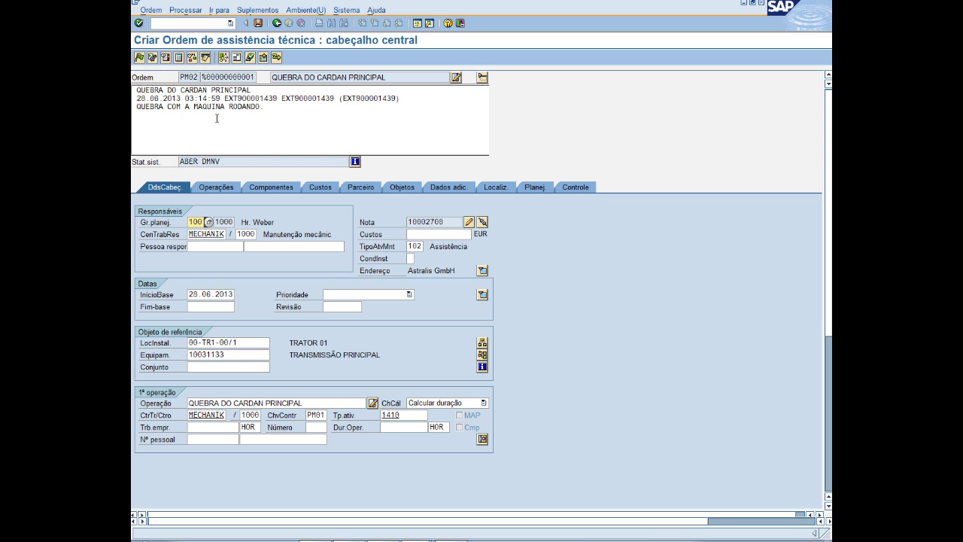
Set the first operation's duration (Dur.Oper.) to 150 HOR and save the order.
left_click_drag(203, 78, 224, 77)
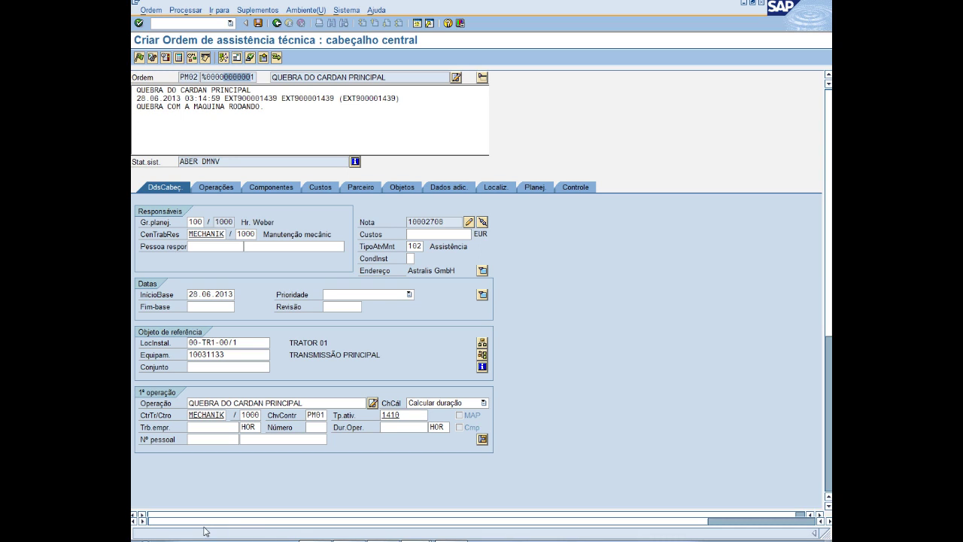
left_click(395, 427)
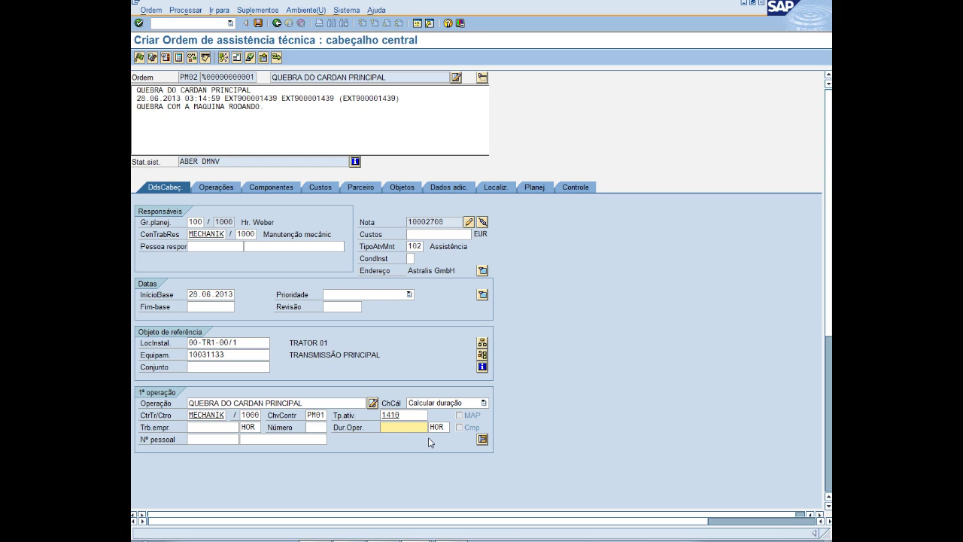
type("158")
left_click_drag(410, 428, 306, 426)
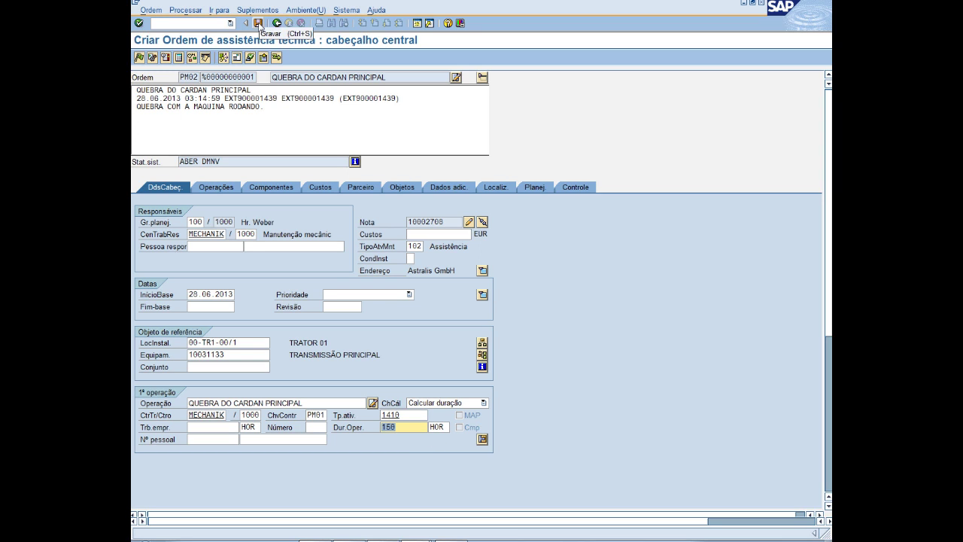
left_click(260, 27)
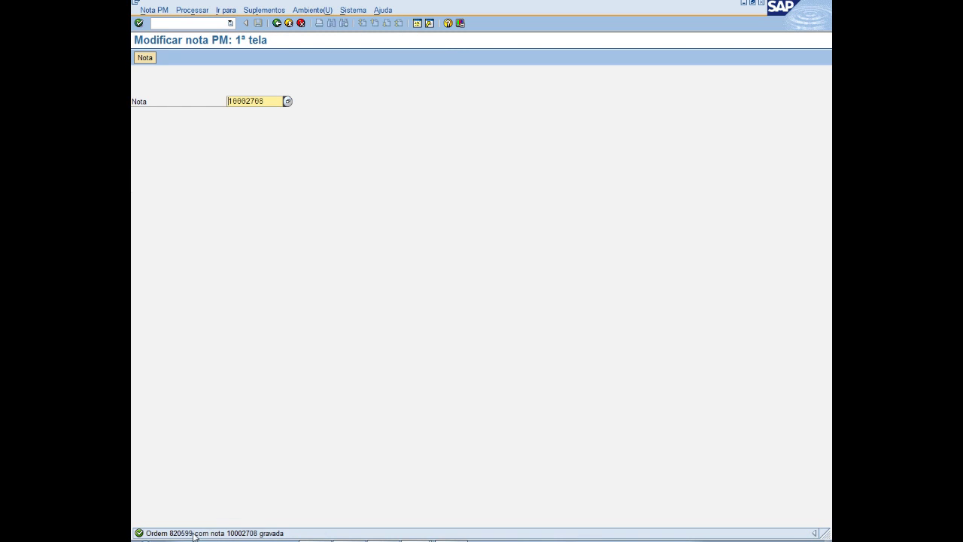
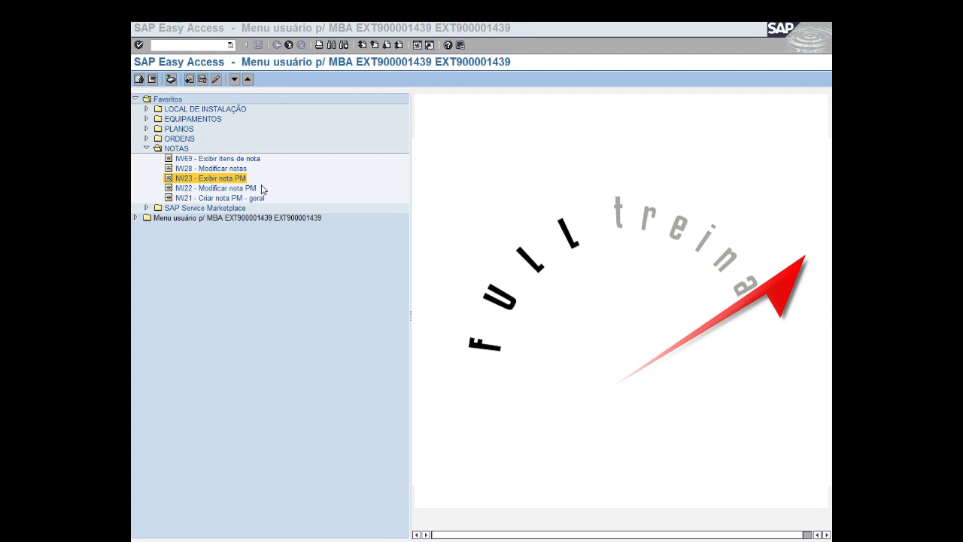
Open note 10001780 through IW22, view its data and return to the SAP Easy Access menu.
double_click(217, 189)
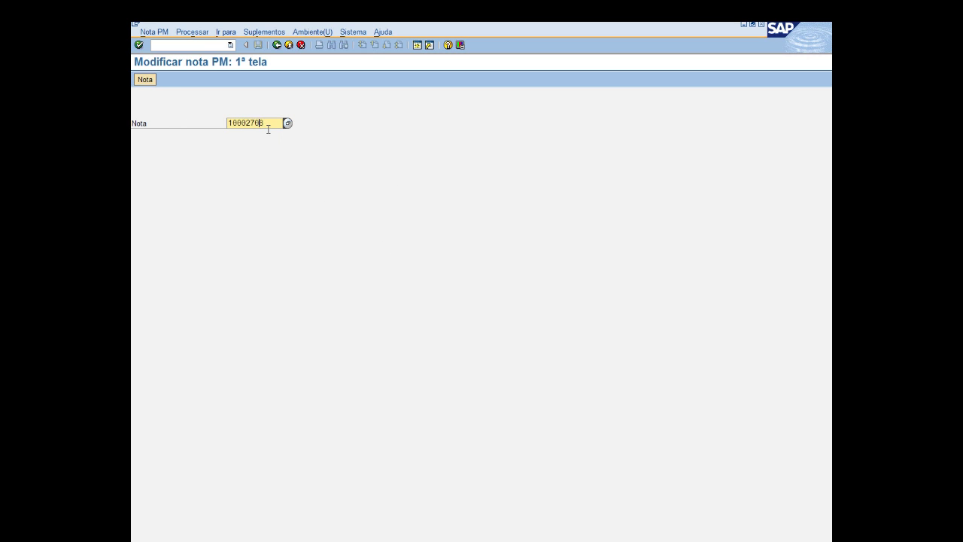
left_click_drag(270, 127, 152, 127)
key("BackSpace")
left_click(238, 133)
left_click(140, 45)
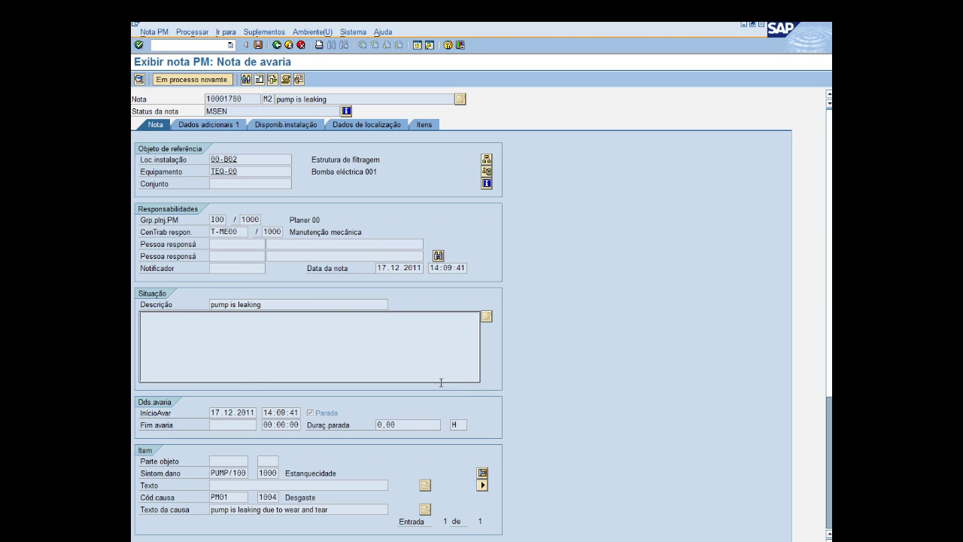
left_click(277, 45)
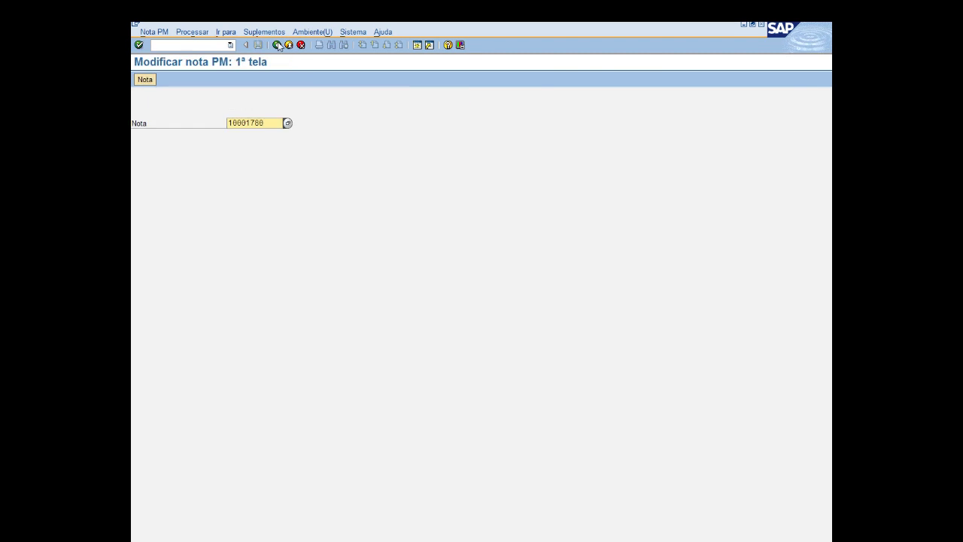
left_click(277, 45)
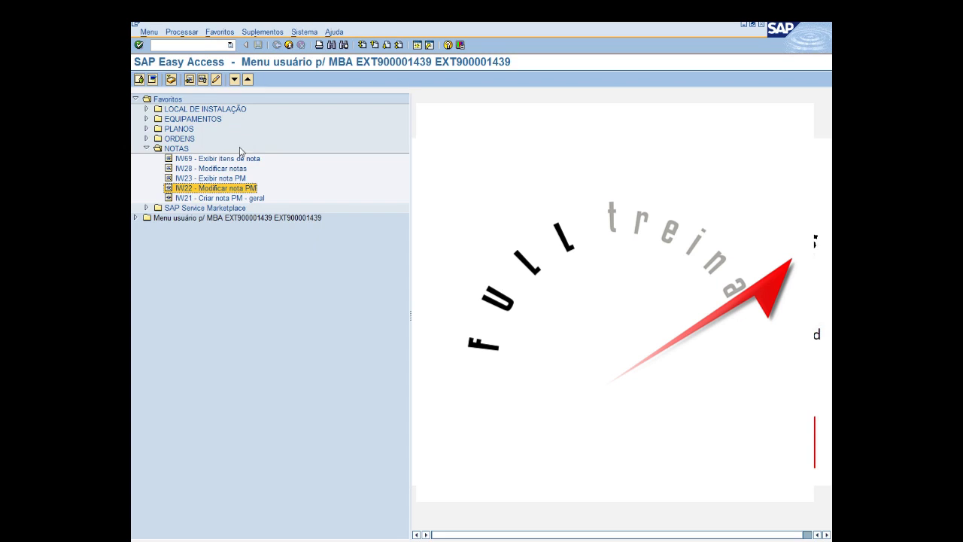
Display note 10001780 with IW23, check its Status da nota and return to the note entry screen.
double_click(205, 180)
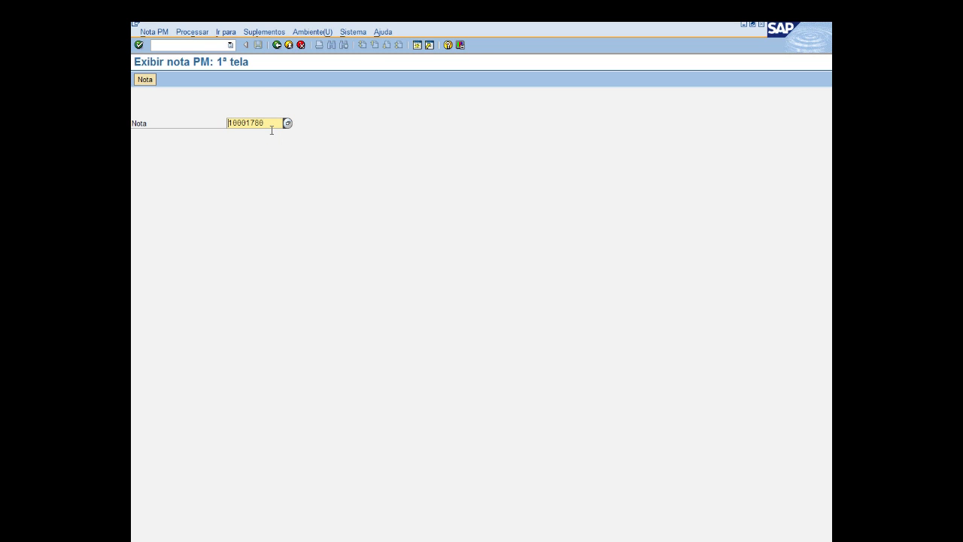
left_click(140, 45)
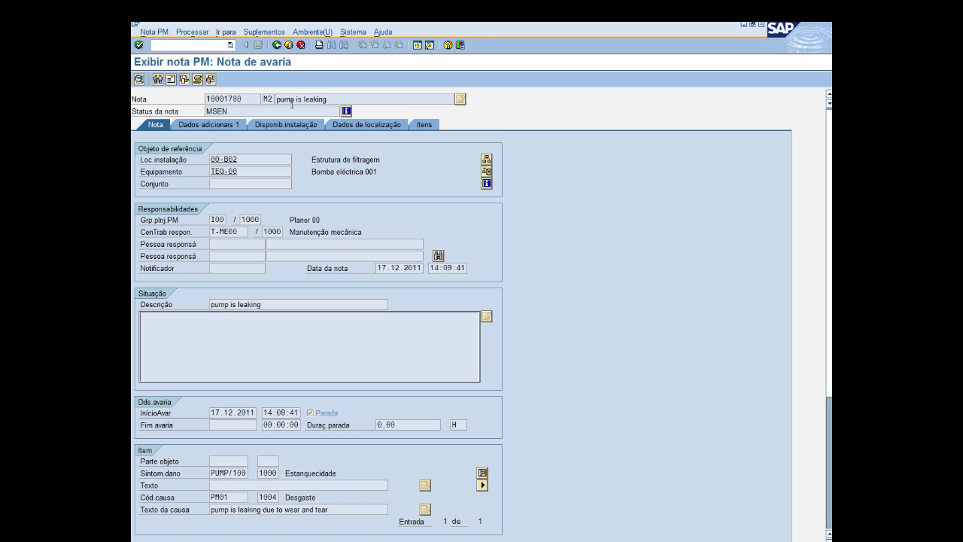
left_click_drag(239, 114, 204, 113)
left_click(231, 114)
left_click(277, 45)
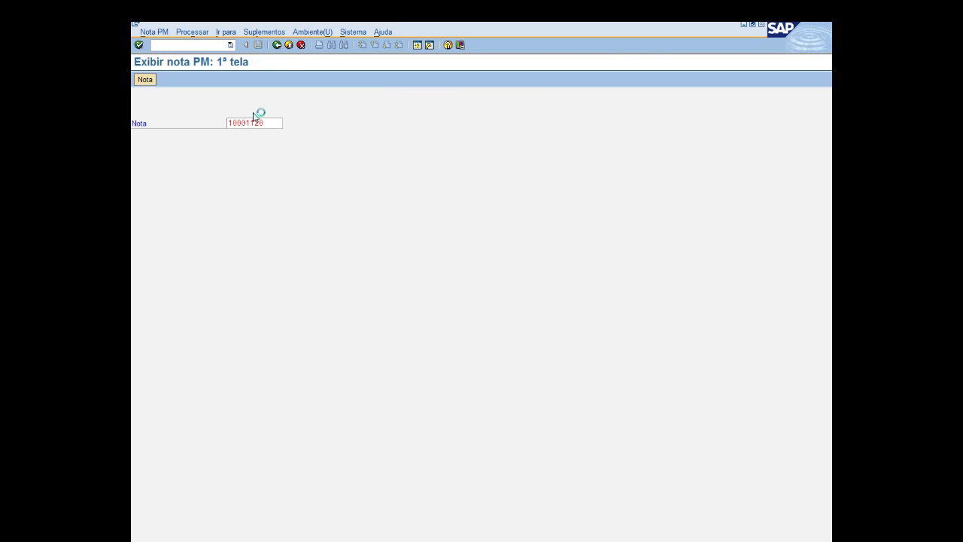
Display note 10001120 in IW23, return to the note entry screen and display the same note again.
key("Return")
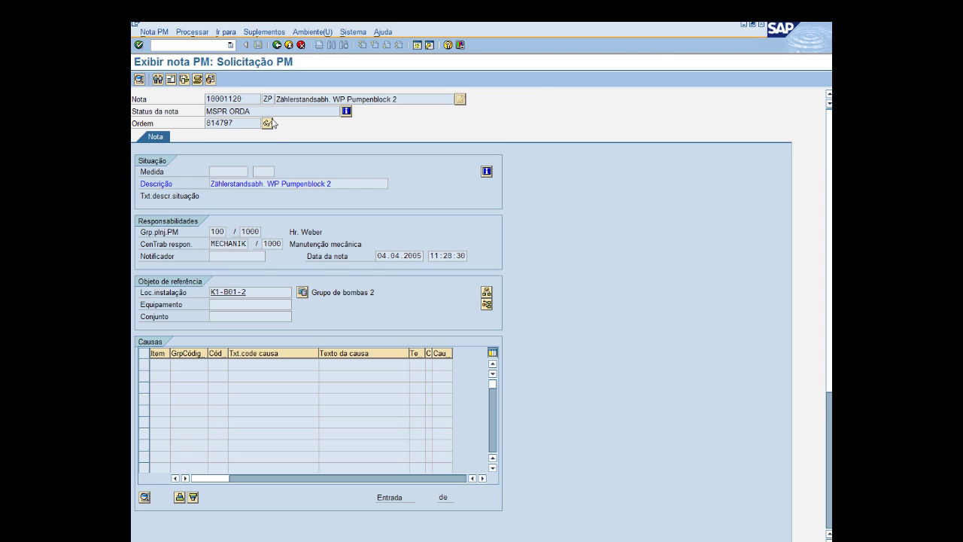
left_click(277, 45)
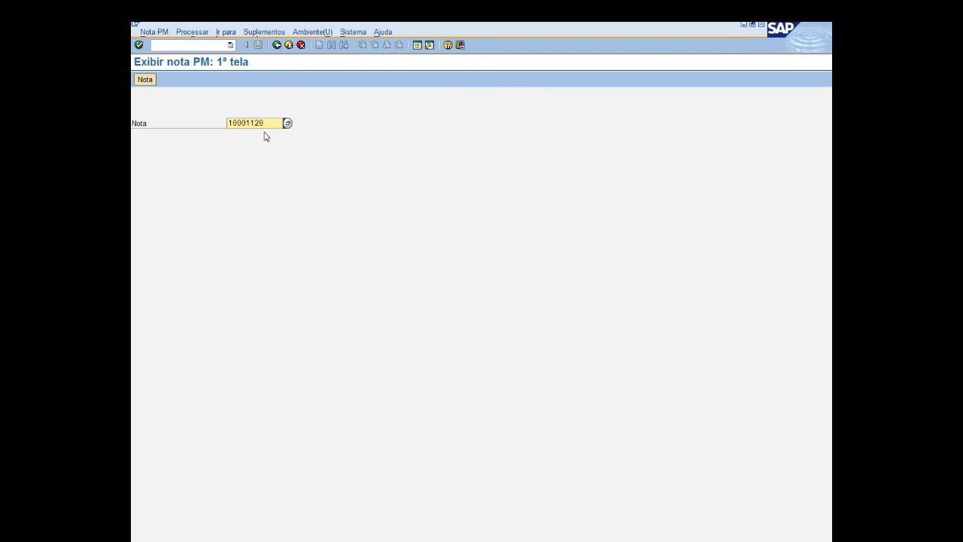
left_click_drag(265, 126, 188, 122)
type("100")
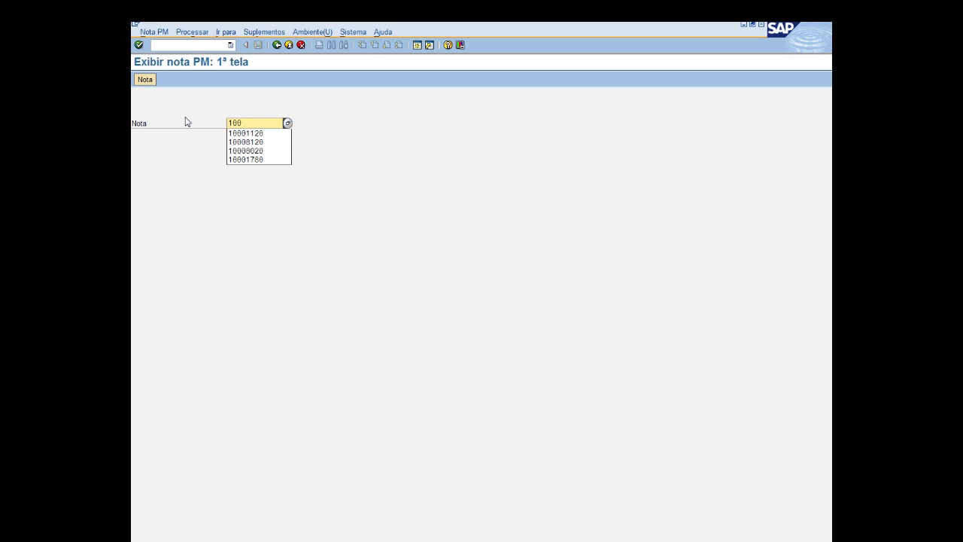
type("0112")
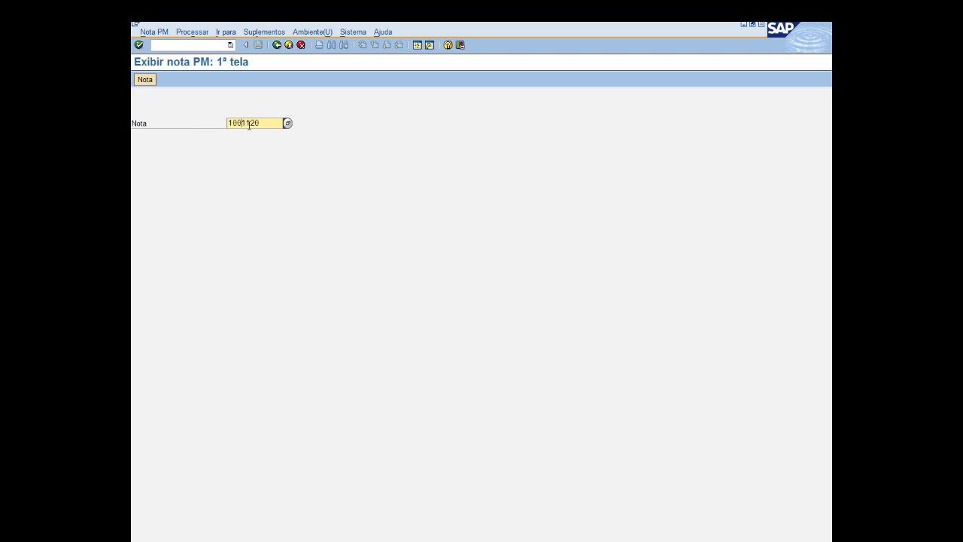
type("0")
key("Return")
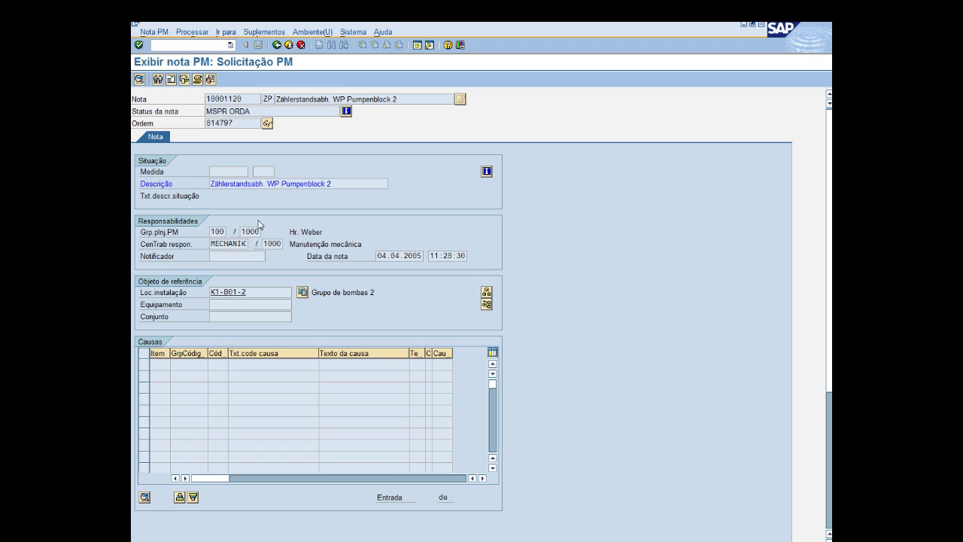
Examine the note's description, planning group, date and time, and return to the IW23 entry screen.
left_click(392, 257)
left_click_drag(341, 188, 231, 195)
left_click(359, 188)
left_click(429, 257)
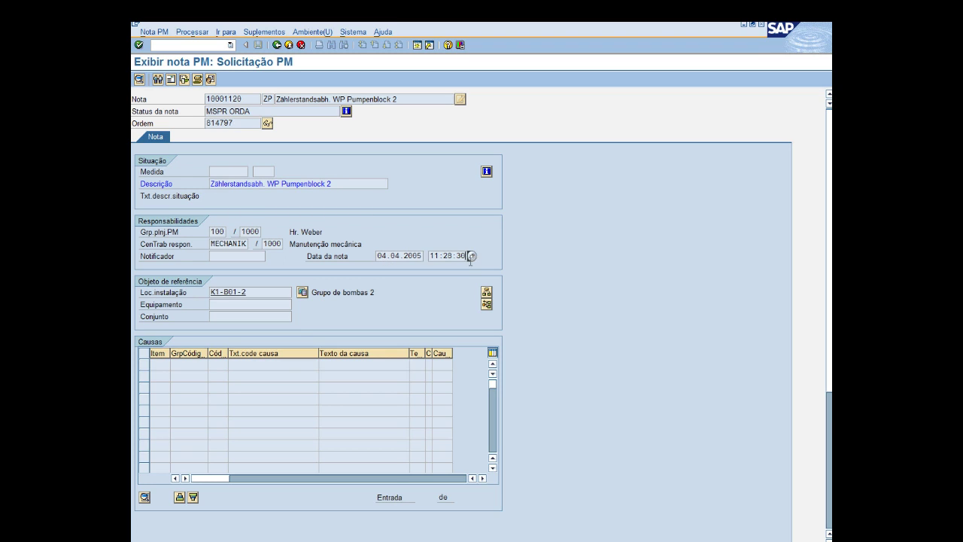
left_click(221, 233)
left_click(386, 257)
left_click(136, 102)
left_click(277, 45)
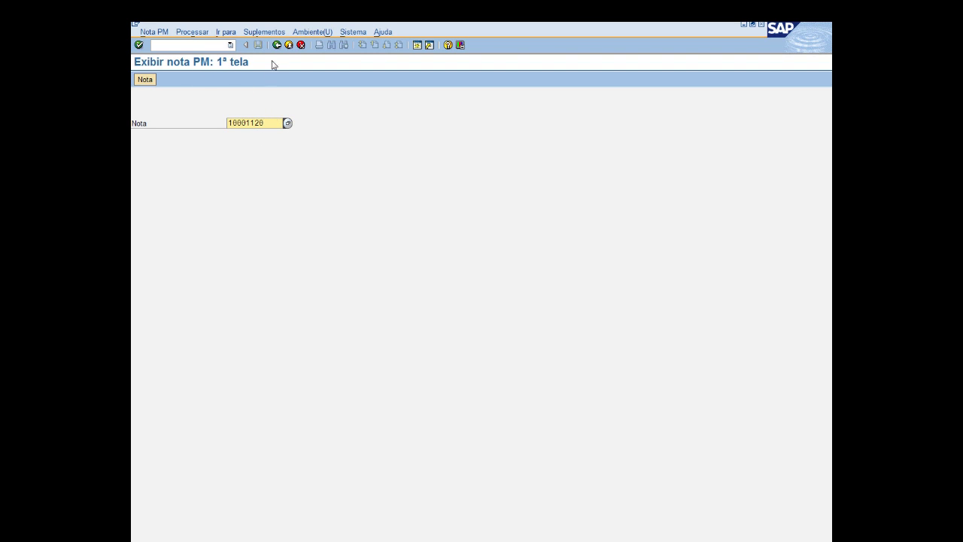
Leave IW23, collapse the Favoritos tree, start IW22 and open note 10001120 for modification.
key("Return")
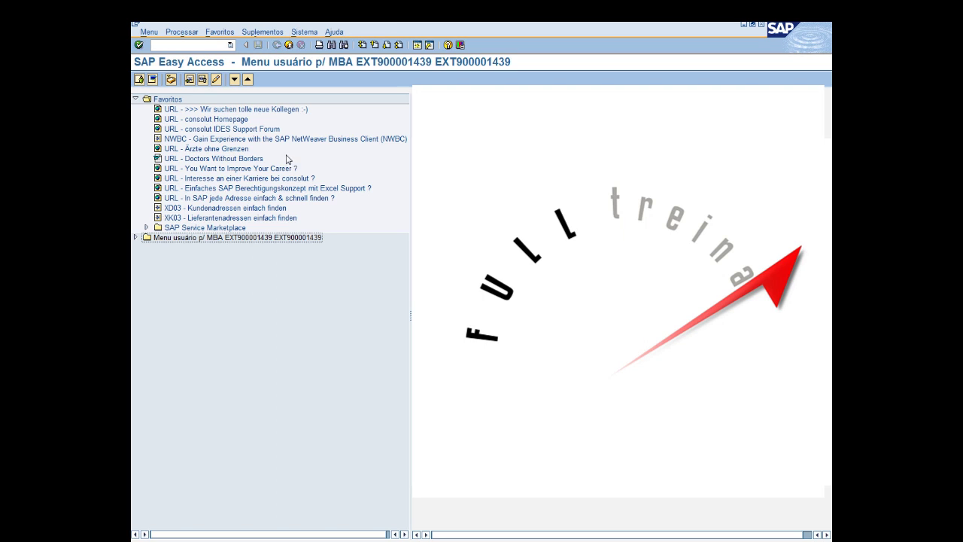
left_click(136, 99)
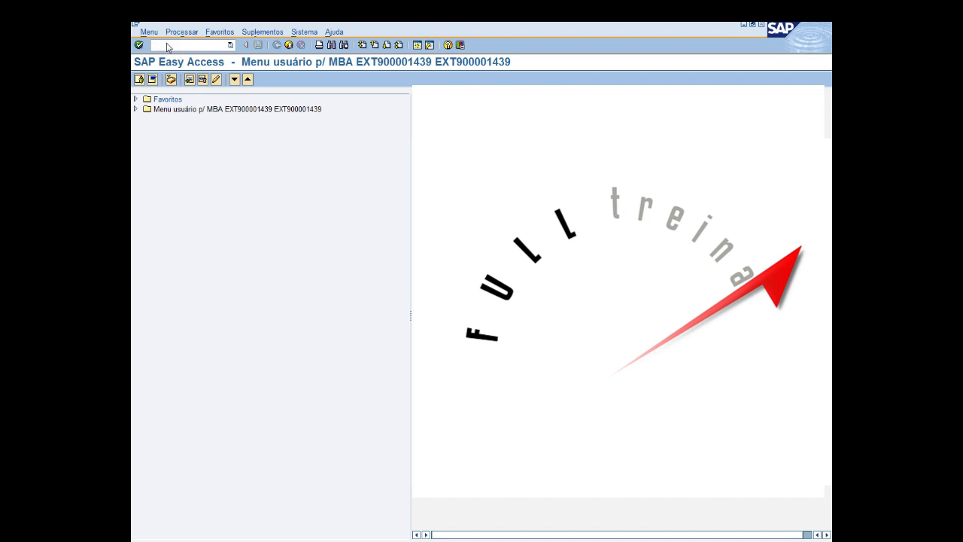
key("Return")
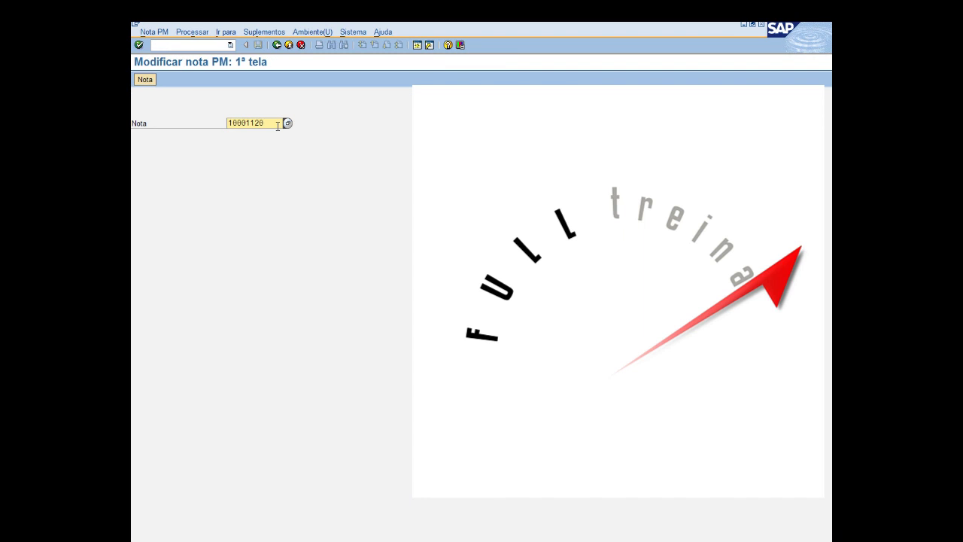
left_click_drag(278, 127, 228, 128)
key("Return")
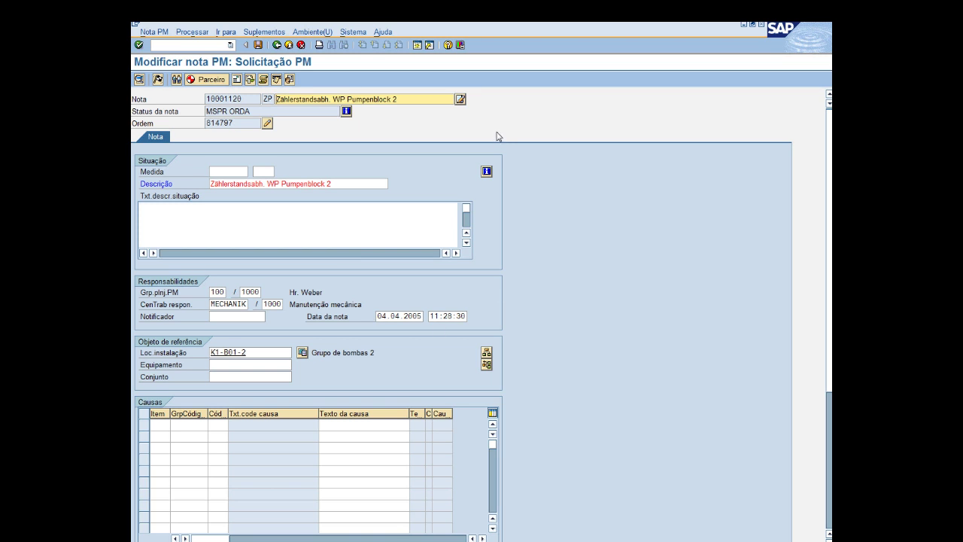
scroll(534, 181, "down", 1)
scroll(515, 149, "up", 1)
left_click(214, 221)
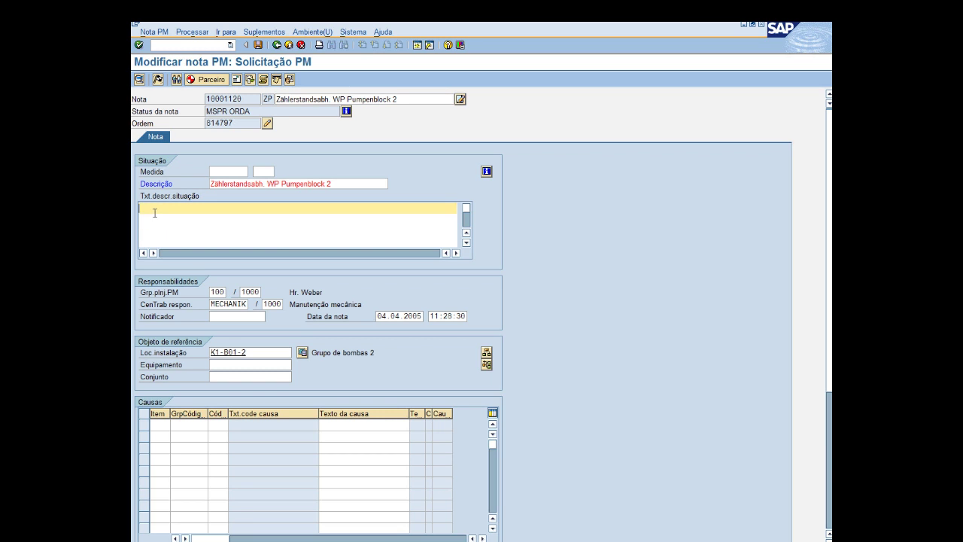
key("Return")
key("Return")
key("BackSpace")
key("BackSpace")
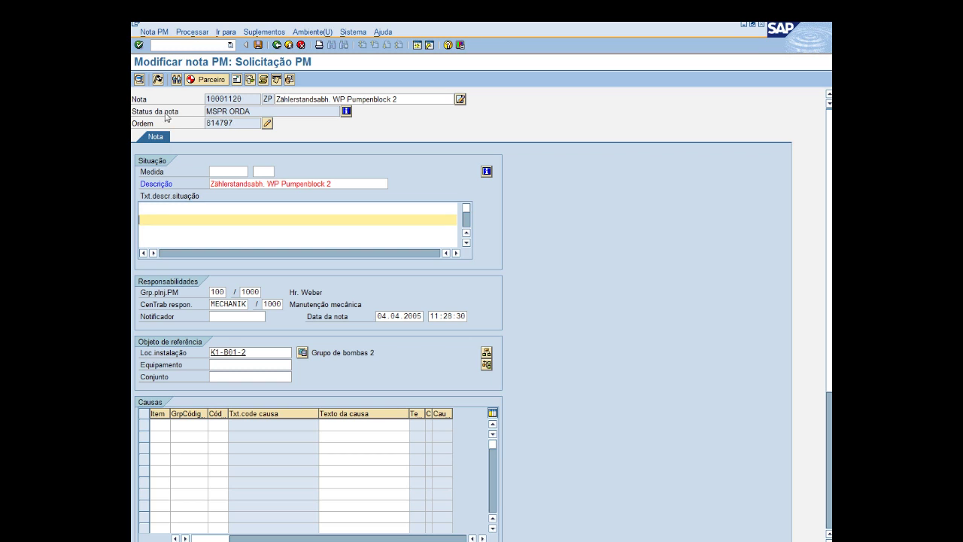
Examine the note's system status codes and its linked order in the header.
double_click(223, 117)
double_click(246, 117)
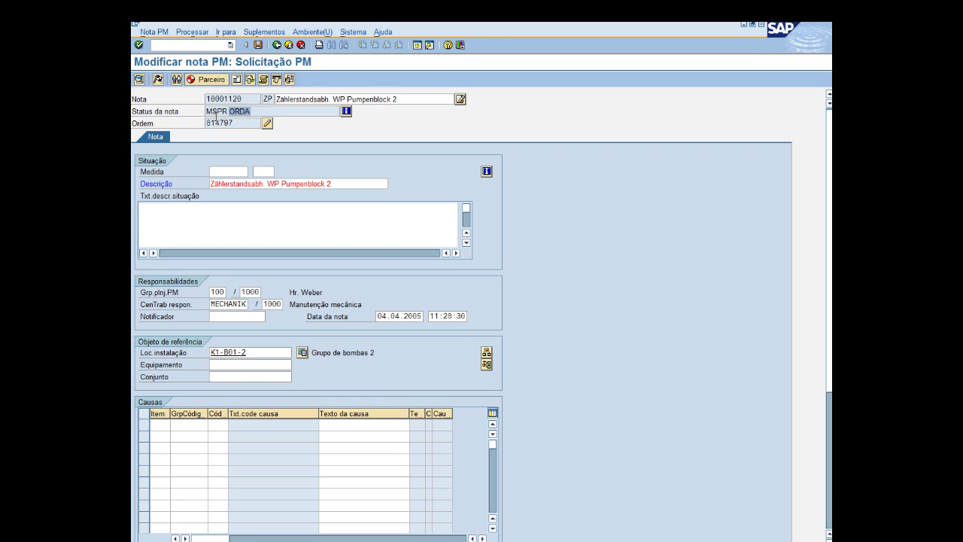
double_click(224, 114)
double_click(241, 113)
left_click_drag(240, 125, 215, 134)
left_click(158, 125)
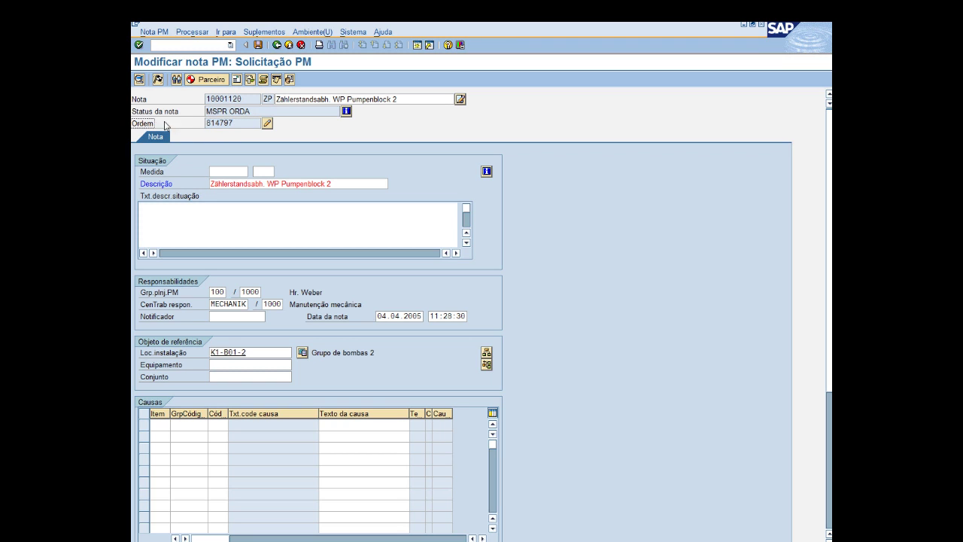
Open the order linked to the note and set the first operation's duration (Dur.Oper.) to 50 MIN.
left_click(267, 125)
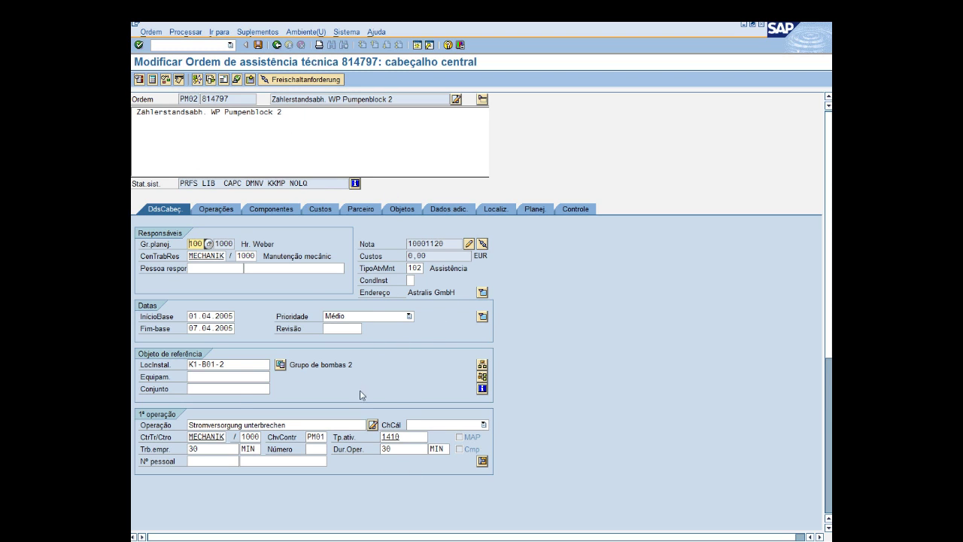
double_click(400, 450)
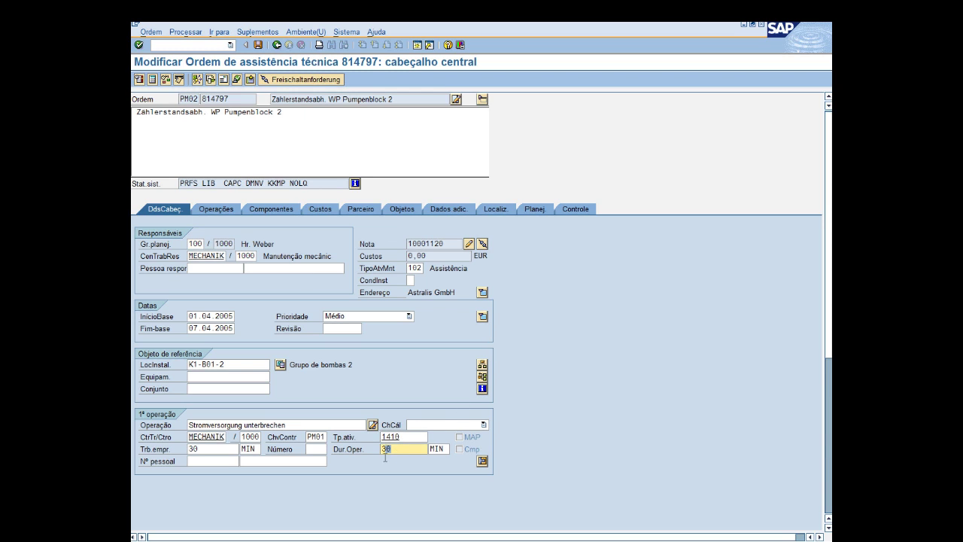
type("50")
left_click(414, 269)
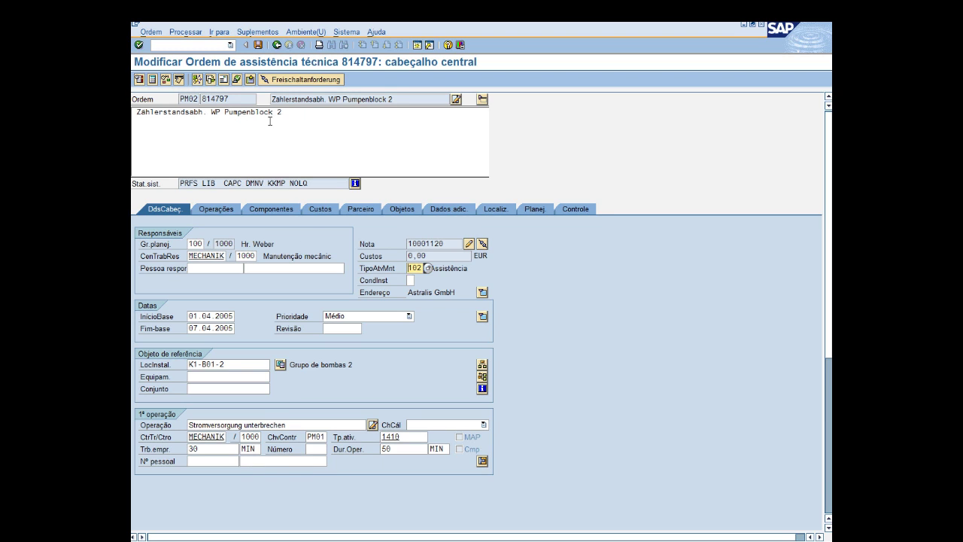
Return from the order to its linked note and examine the note number and the Ordem field in the header.
left_click(468, 245)
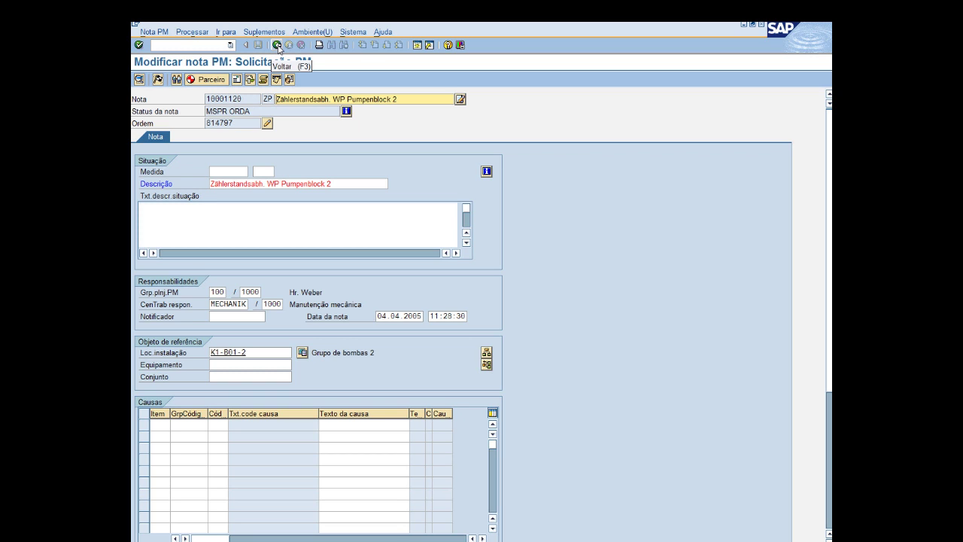
left_click(249, 102)
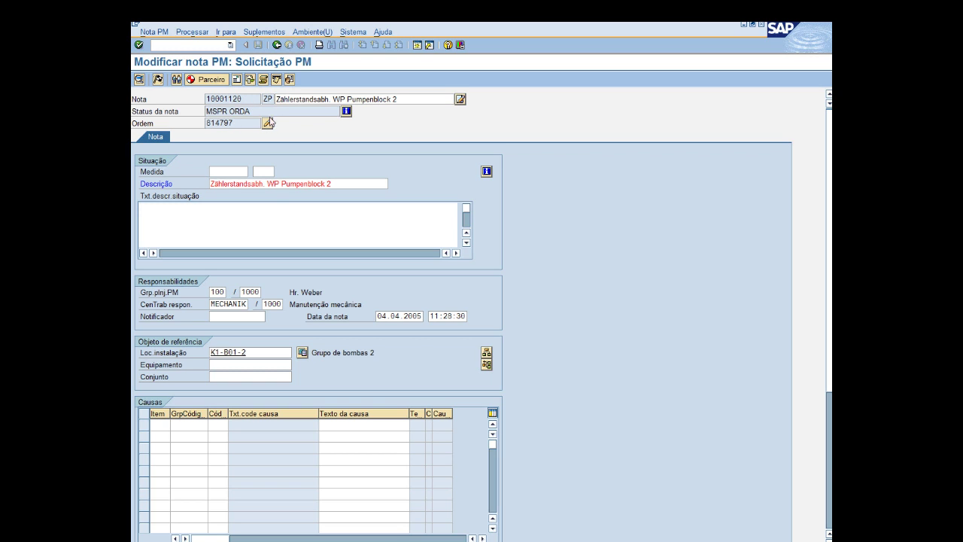
double_click(208, 101)
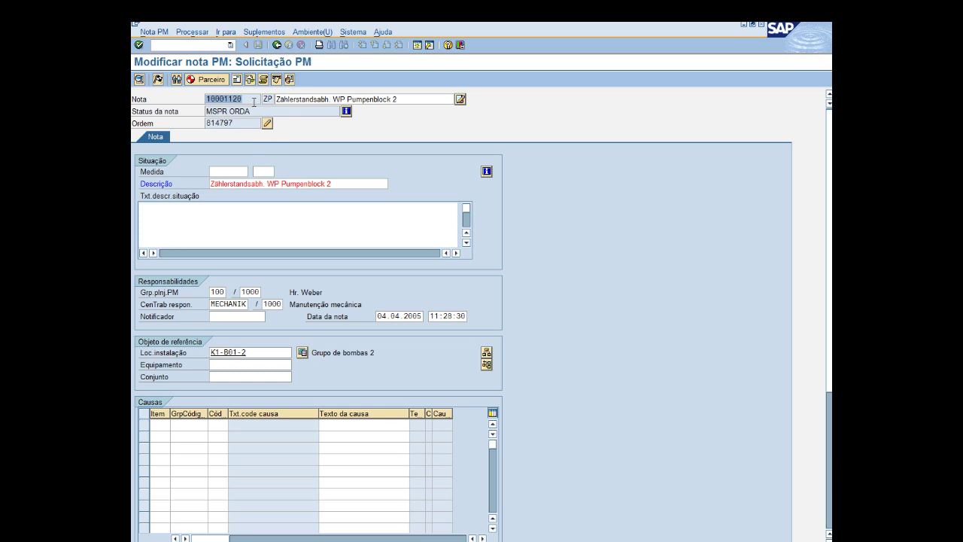
left_click(267, 123)
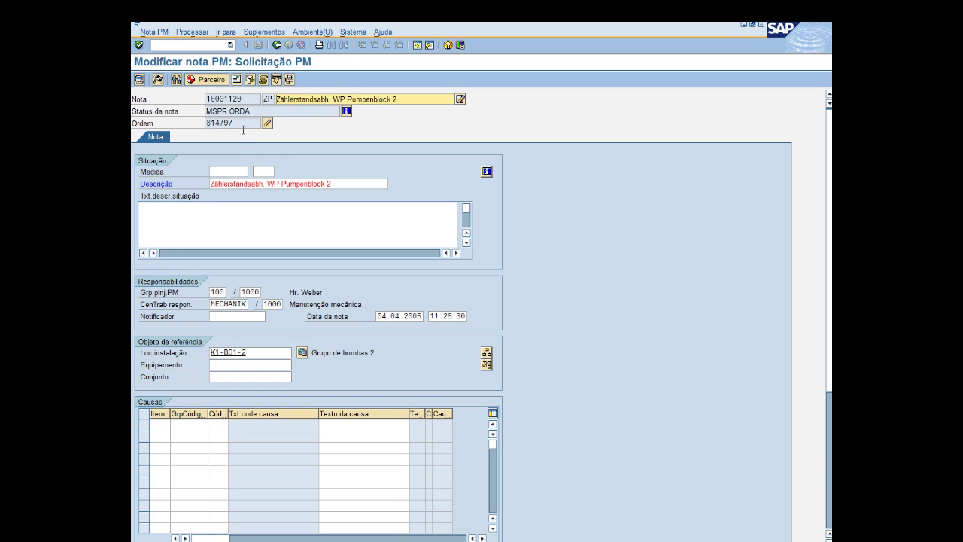
left_click_drag(243, 128, 203, 132)
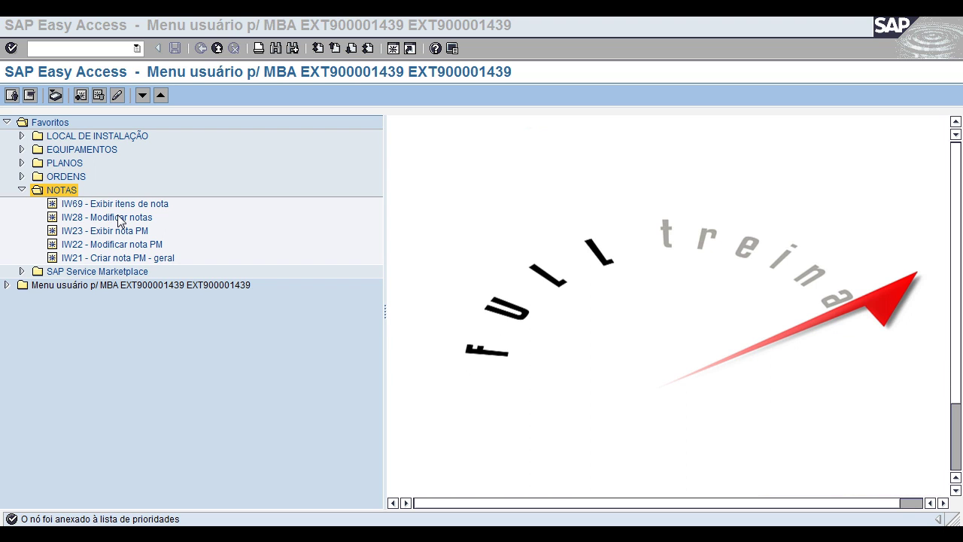
Start IW28 (Modificar notas) and set the start of the Data da nota range to 01.01.2013.
double_click(113, 217)
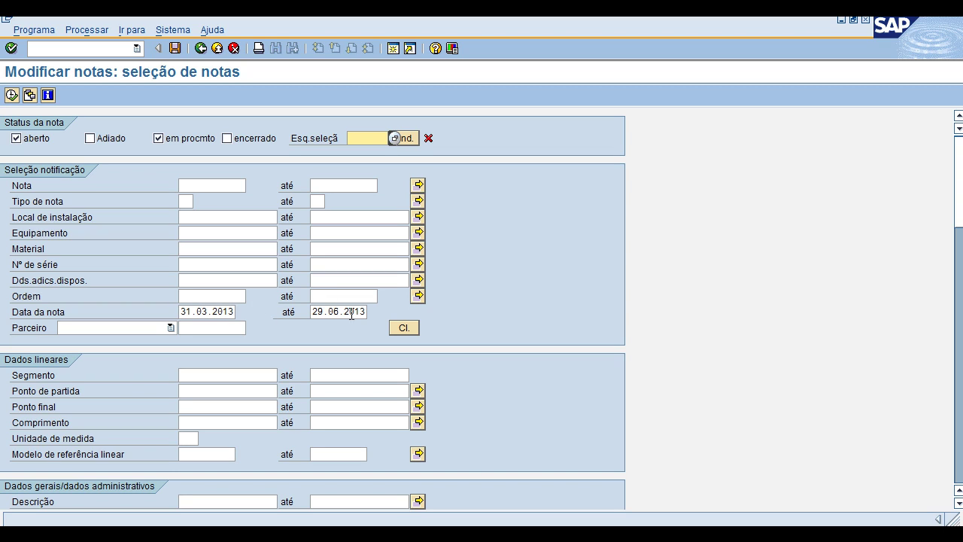
left_click_drag(233, 310, 164, 304)
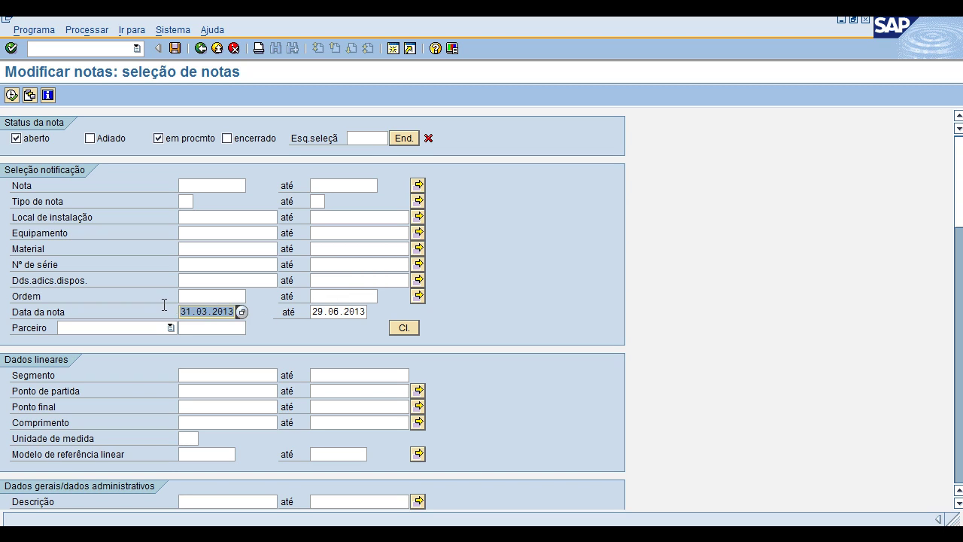
type("01")
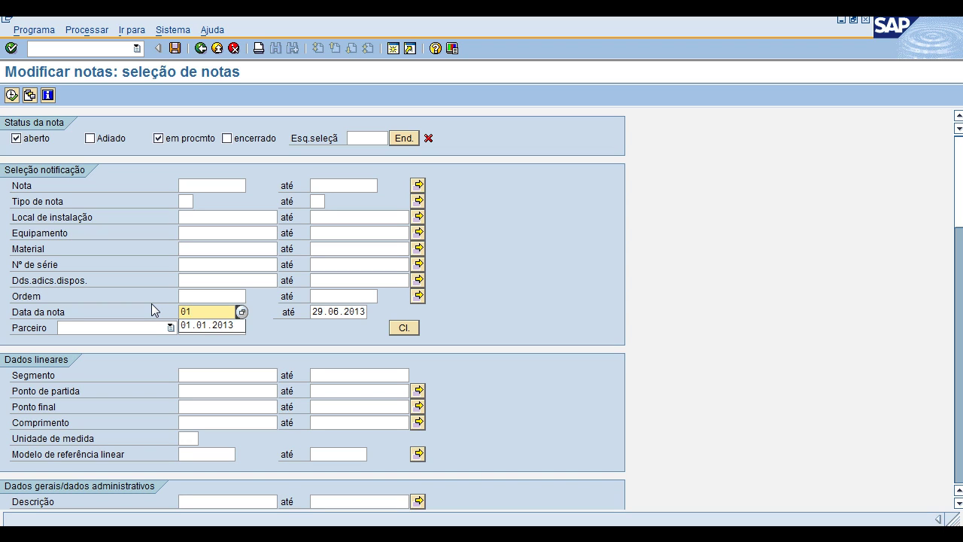
type(".01.2013")
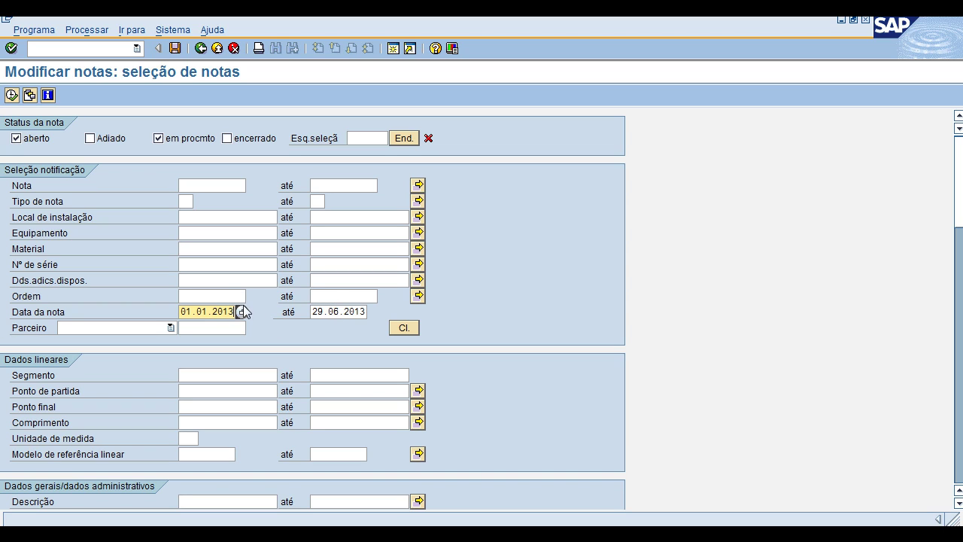
Restrict the note selection to Local de instalação 00*.
left_click(182, 200)
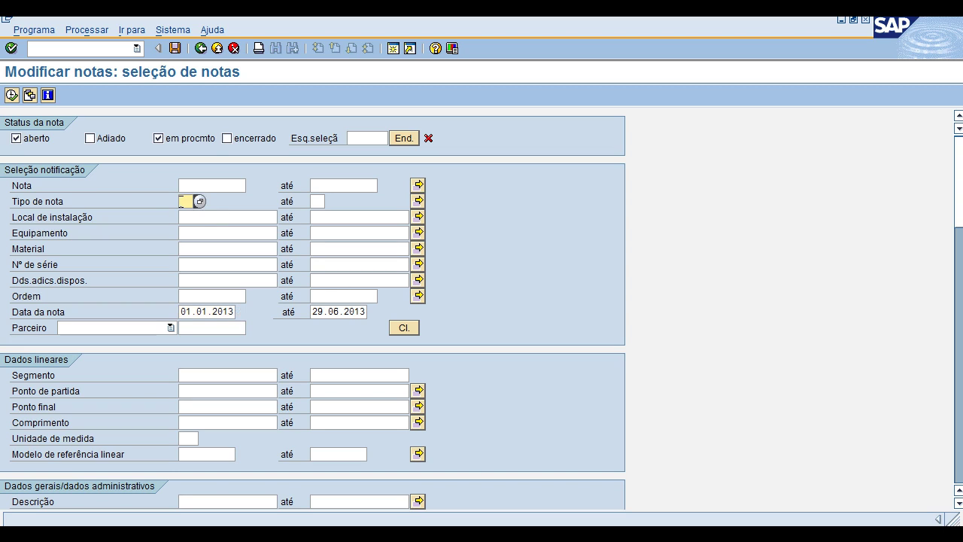
left_click(183, 216)
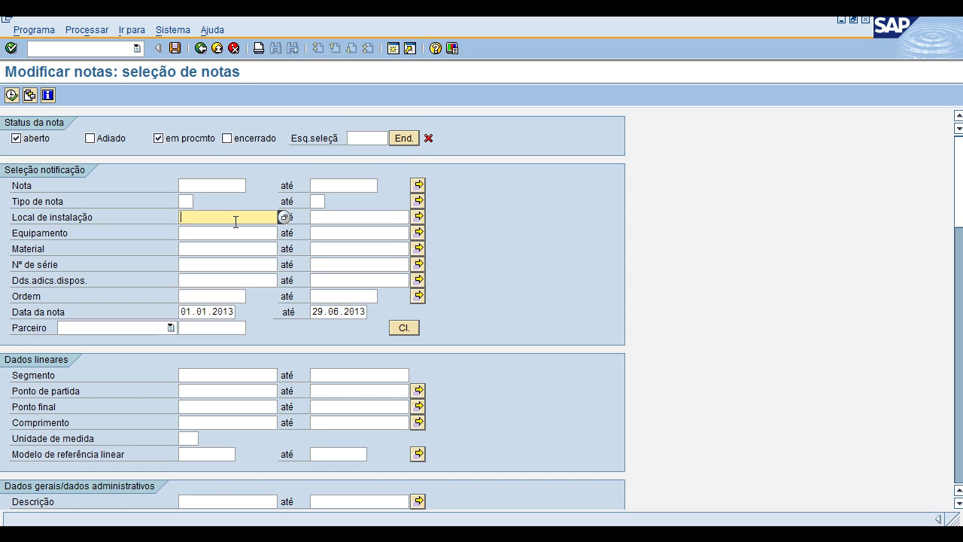
type("00*")
left_click_drag(197, 217, 160, 212)
left_click(200, 217)
Include notes with status encerrado and run the note selection.
left_click(227, 139)
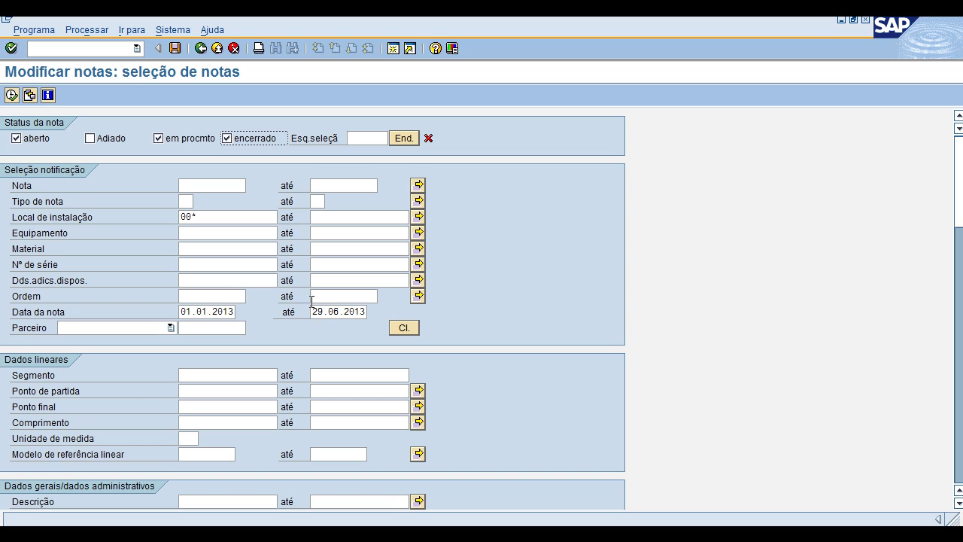
left_click(195, 216)
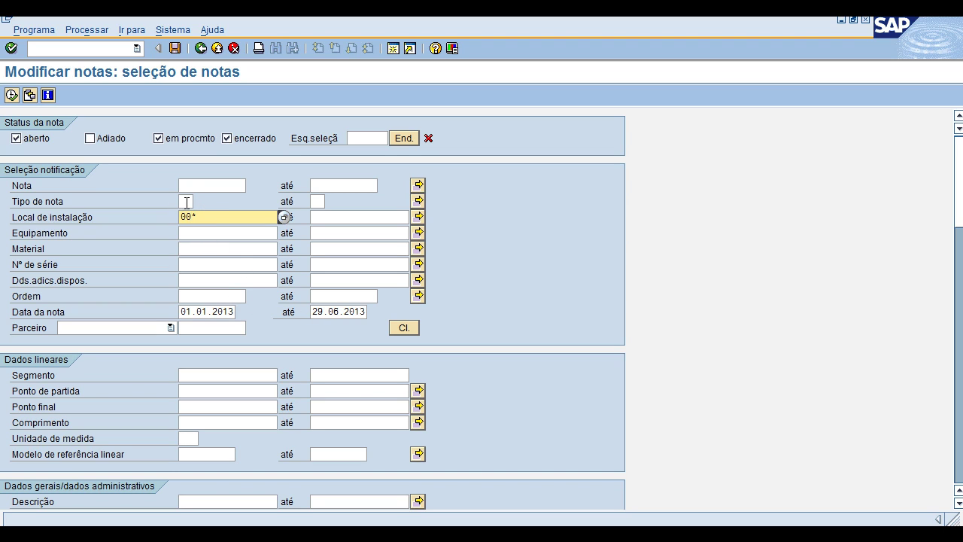
left_click(186, 201)
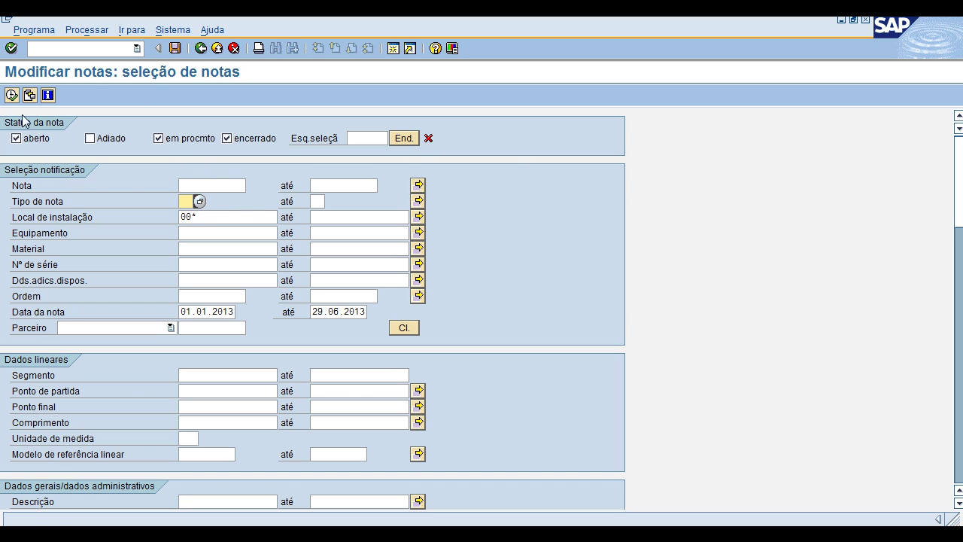
left_click(11, 95)
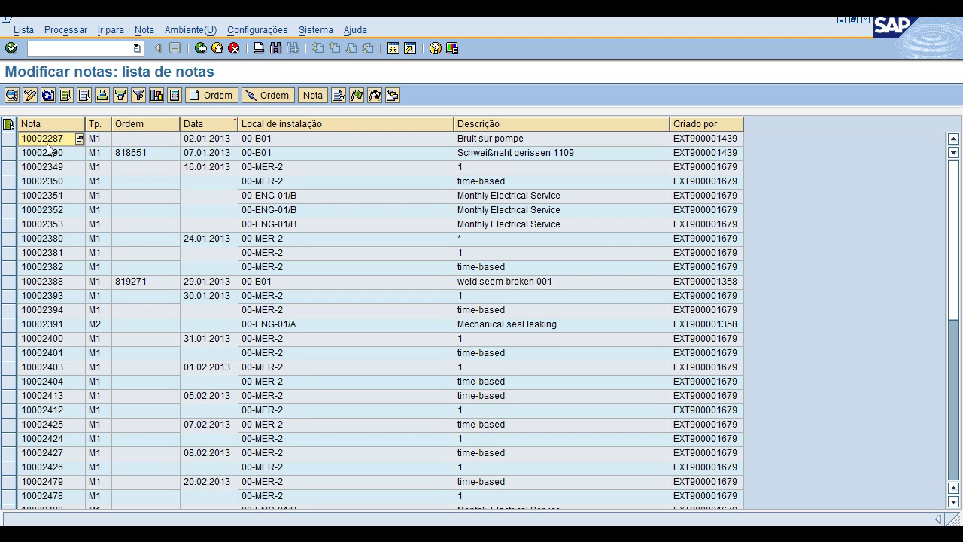
Compare the Nota and Ordem entries of the first two rows in the note list.
left_click(132, 142)
left_click(132, 154)
left_click(143, 140)
left_click(64, 153)
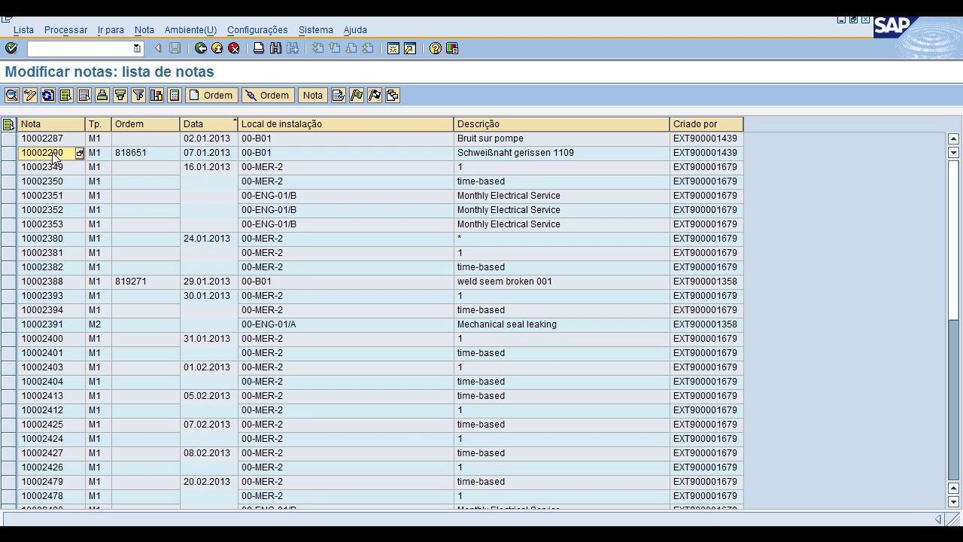
left_click(144, 151)
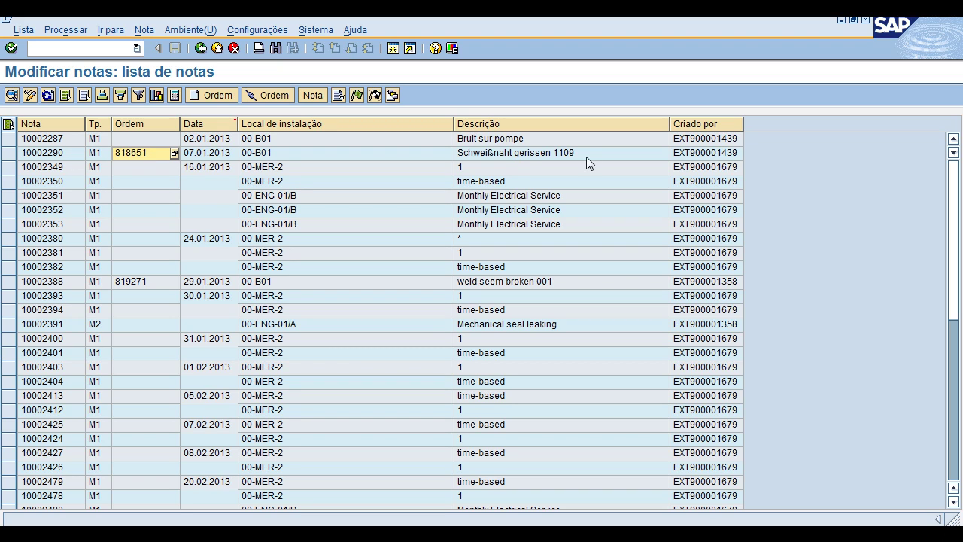
Examine the list's Data, Local de instalação, Descrição and Criado por columns.
left_click(201, 125)
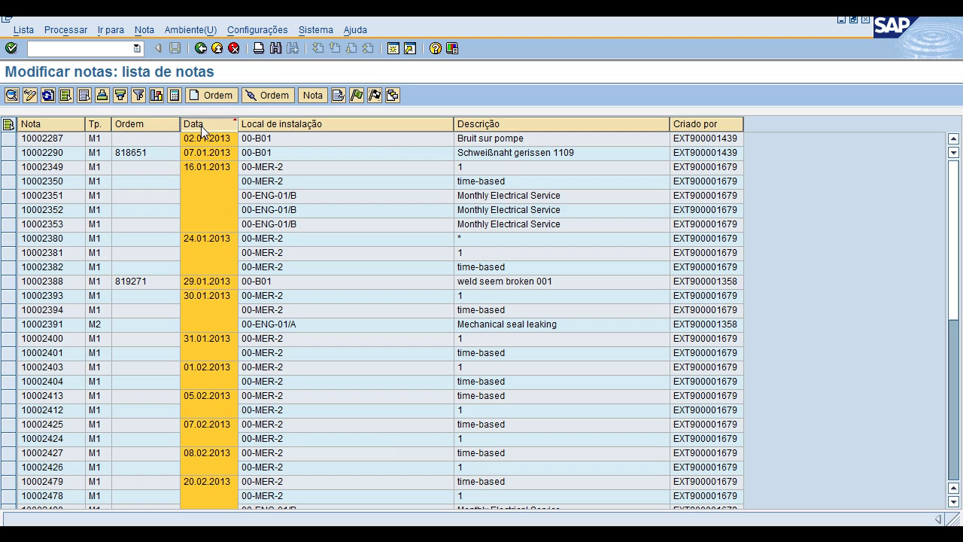
left_click(281, 123)
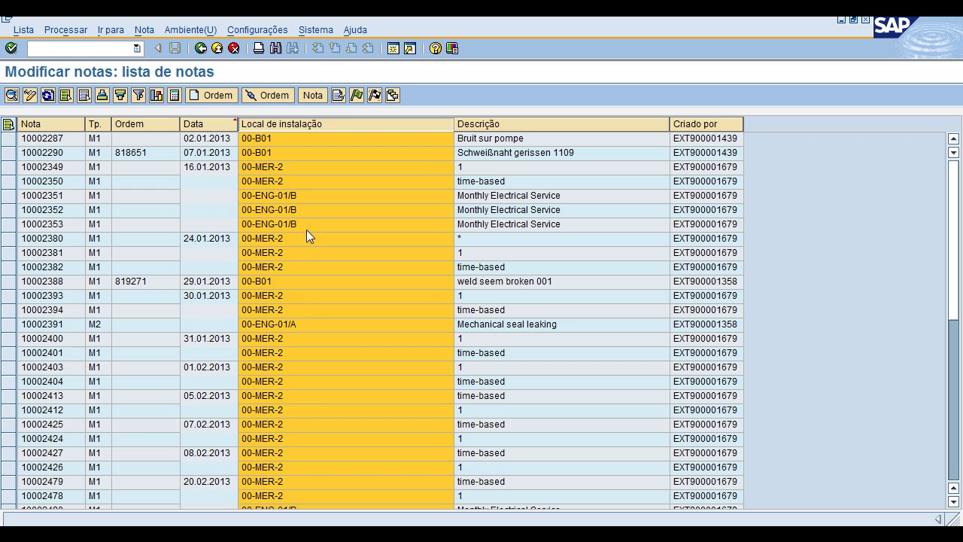
left_click(266, 225)
left_click(268, 153)
left_click(268, 140)
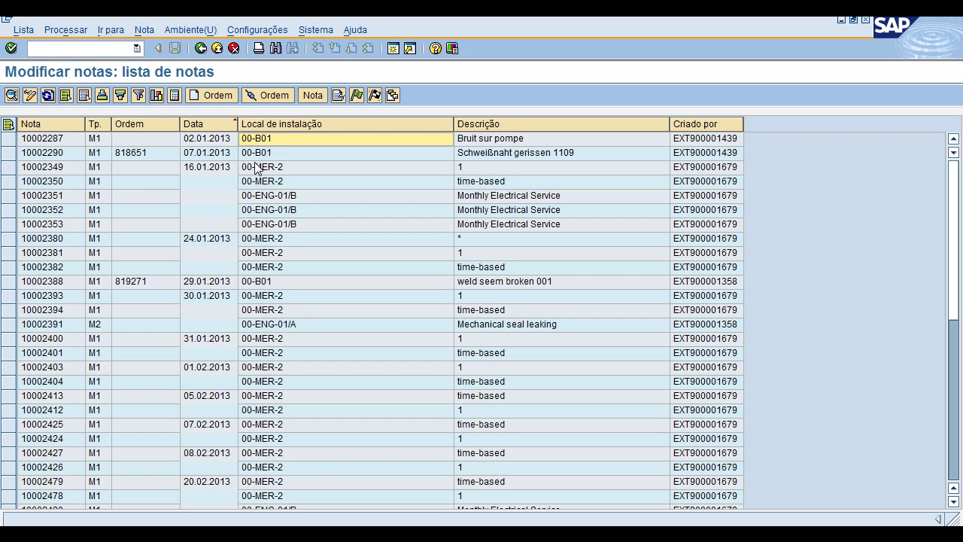
left_click(256, 167)
left_click(510, 124)
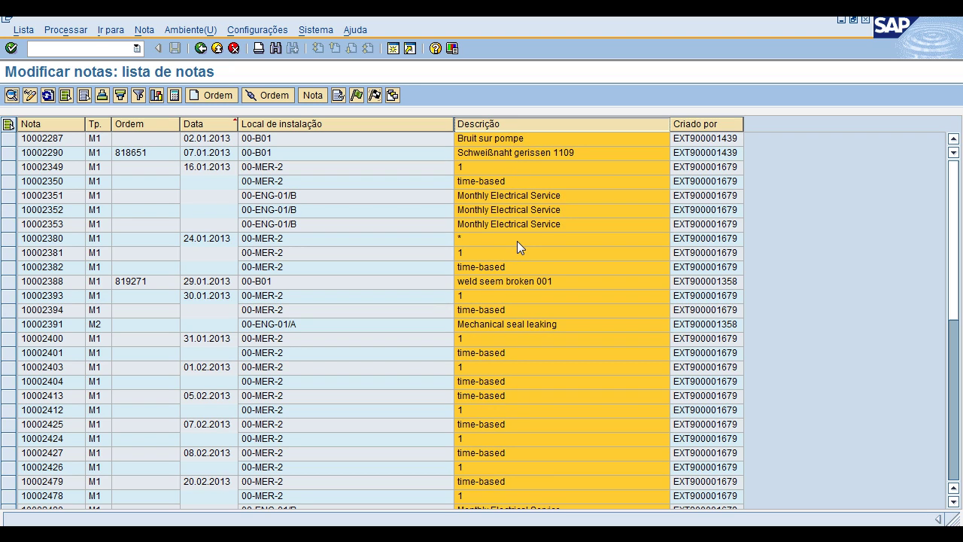
left_click(519, 198)
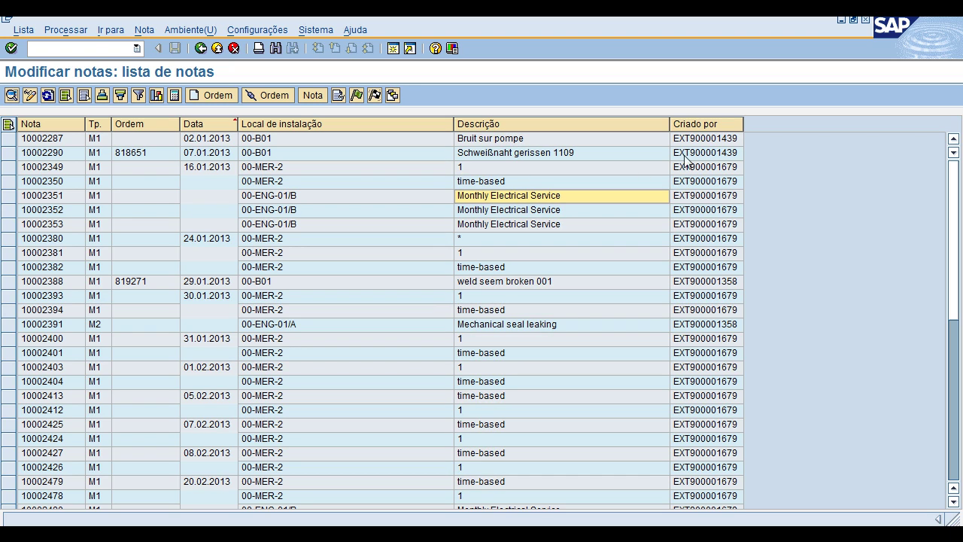
left_click(705, 126)
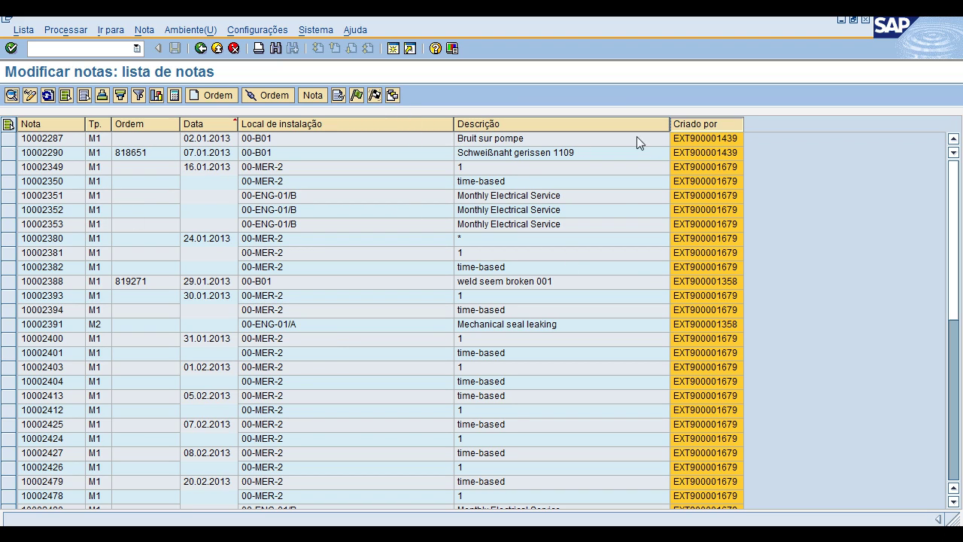
Open the list's layout settings, sort the available columns by name and add Notificador to the displayed columns.
left_click(395, 93)
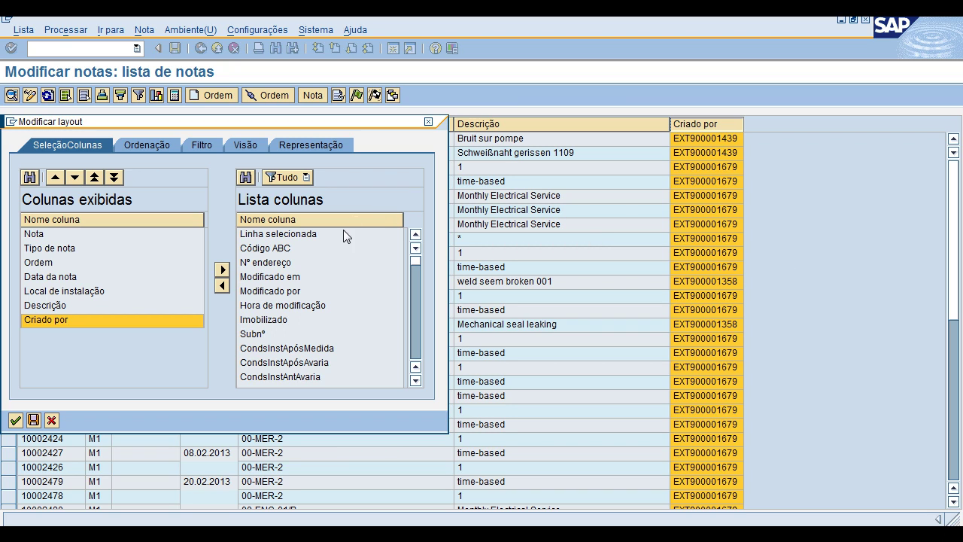
left_click(313, 218)
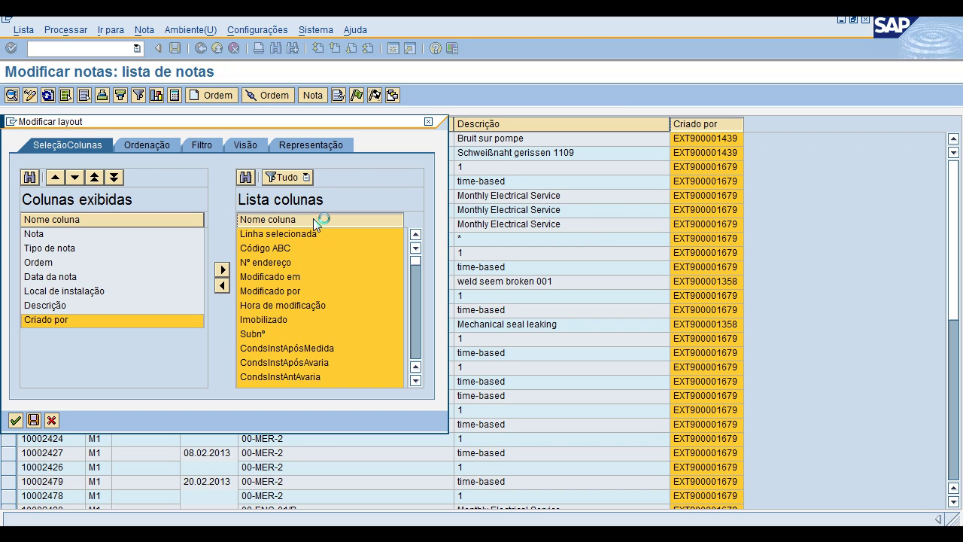
left_click(313, 218)
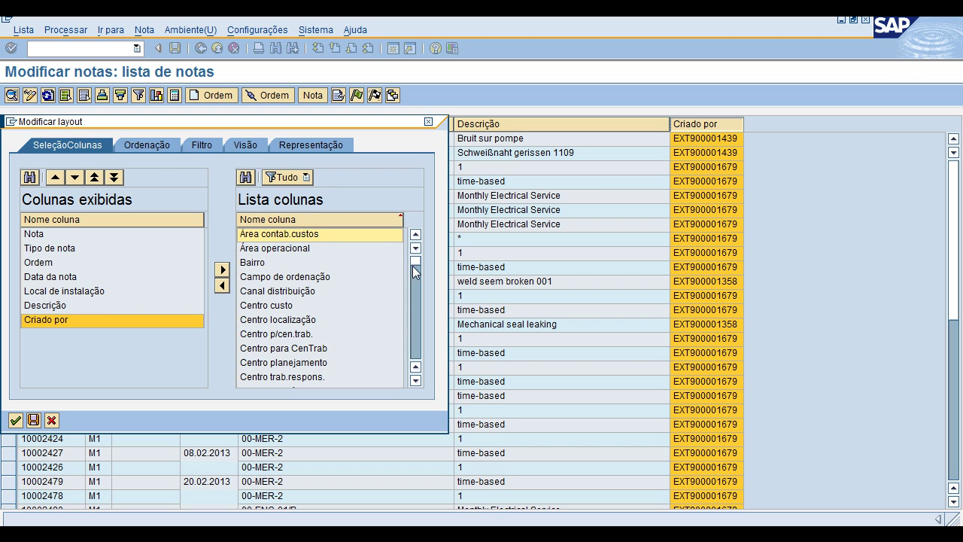
left_click(416, 347)
left_click(415, 347)
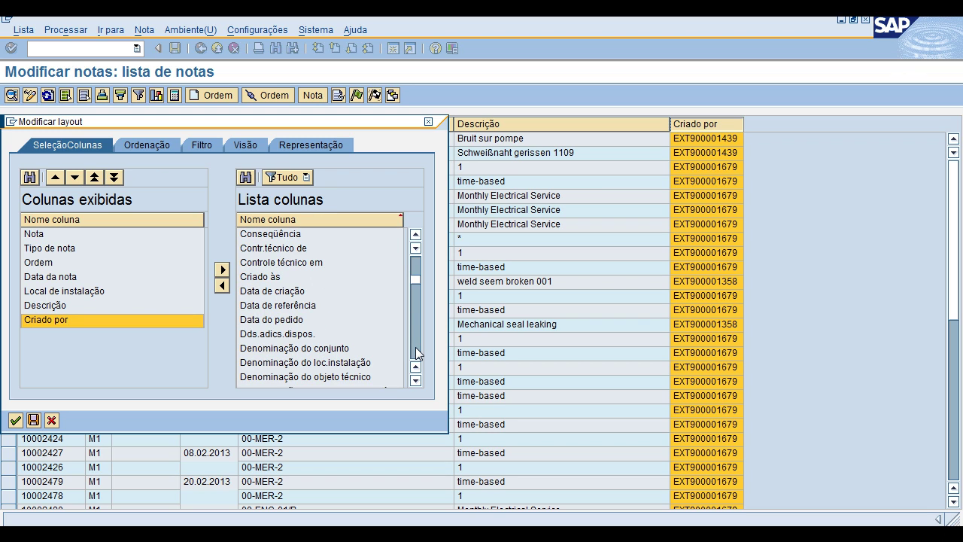
left_click(415, 347)
left_click(416, 347)
left_click(416, 347)
left_click(415, 347)
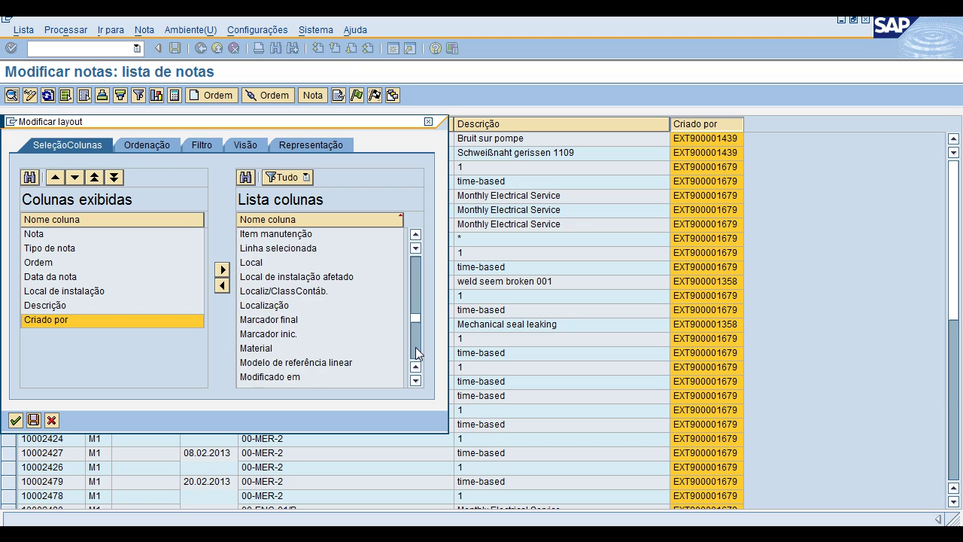
left_click(415, 347)
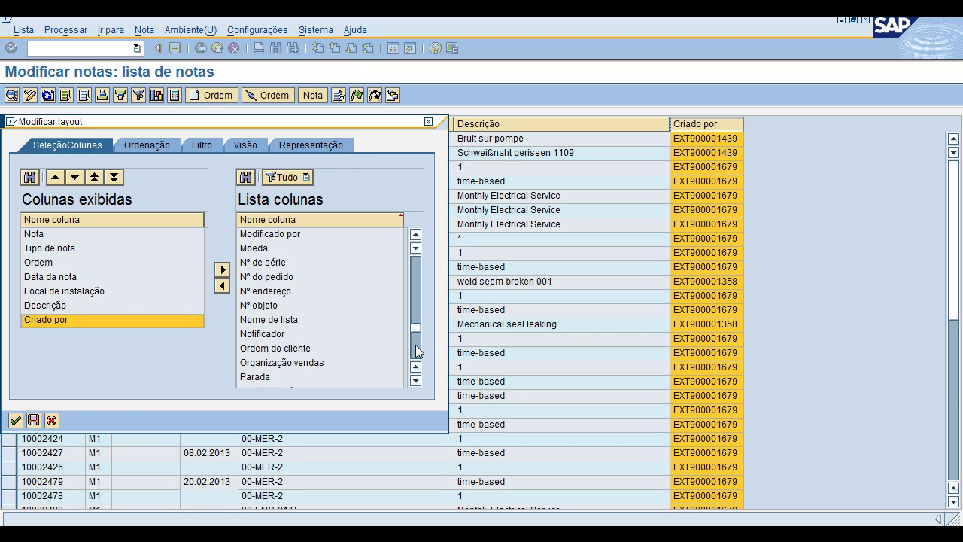
left_click(274, 335)
left_click(223, 286)
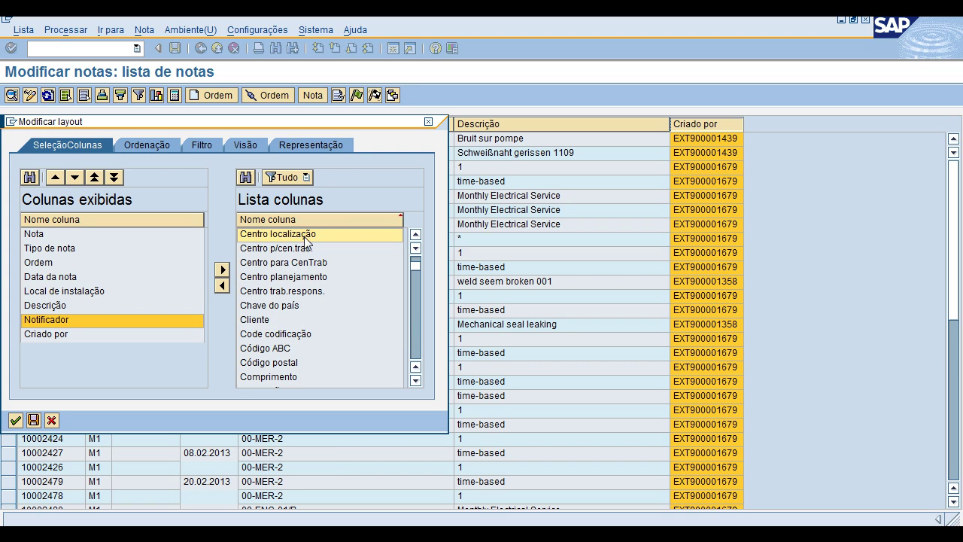
Add Status do sistema to the displayed columns and apply the layout to the note list.
left_click(415, 381)
left_click(416, 381)
left_click(415, 381)
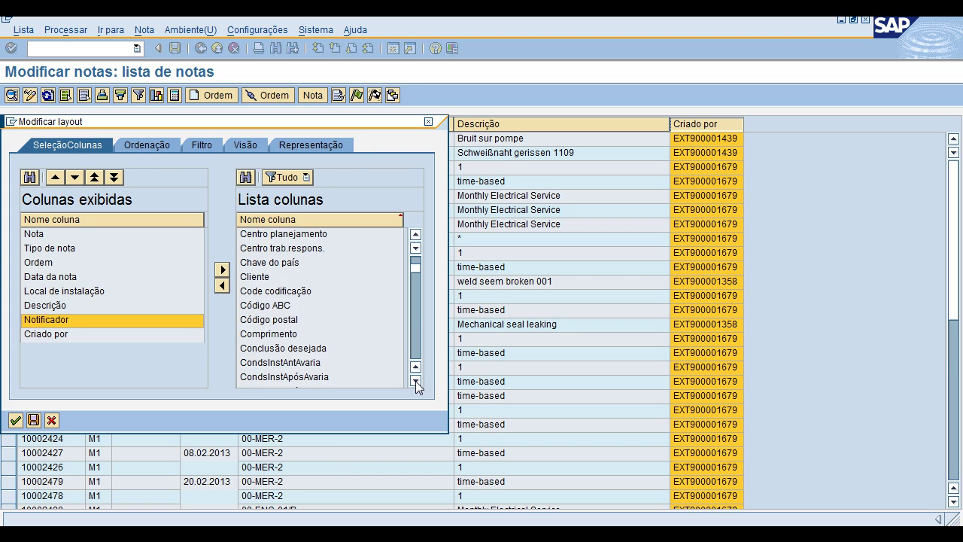
left_click(415, 381)
left_click(415, 381)
left_click(412, 338)
left_click(413, 339)
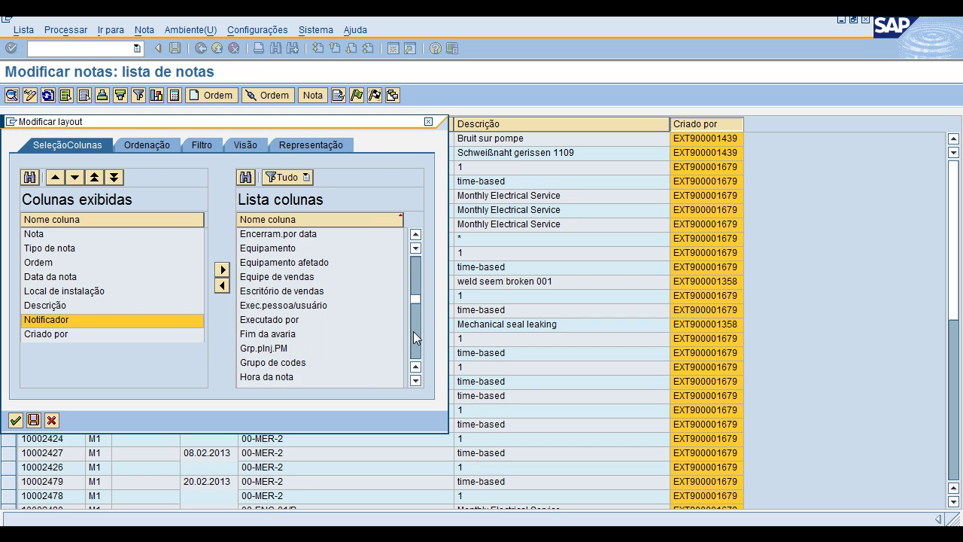
left_click(413, 339)
left_click(414, 343)
left_click(413, 339)
left_click(412, 339)
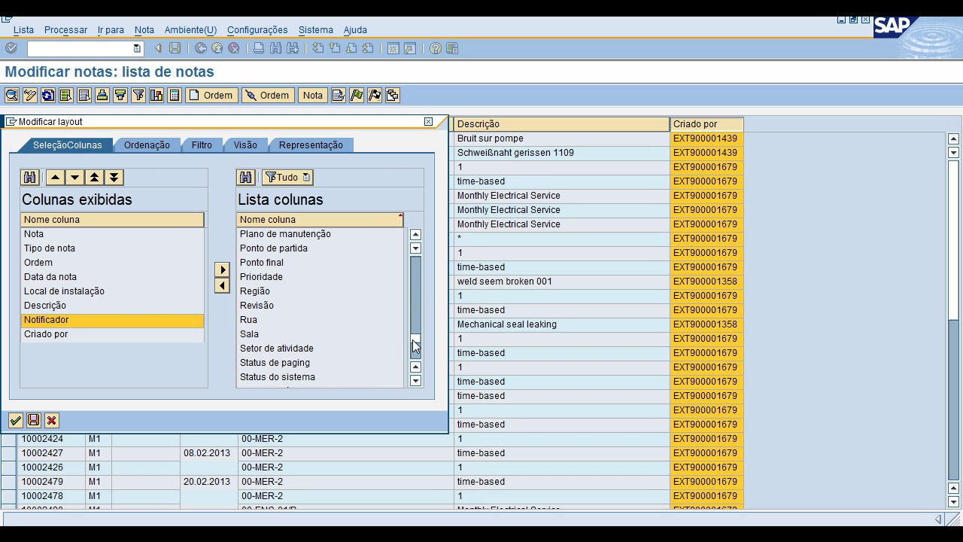
left_click(294, 377)
left_click(222, 285)
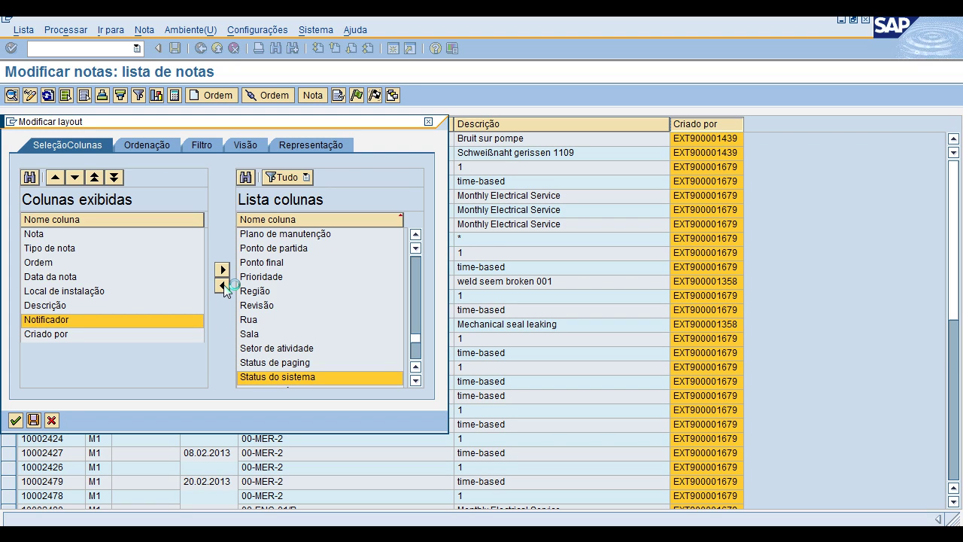
left_click(15, 420)
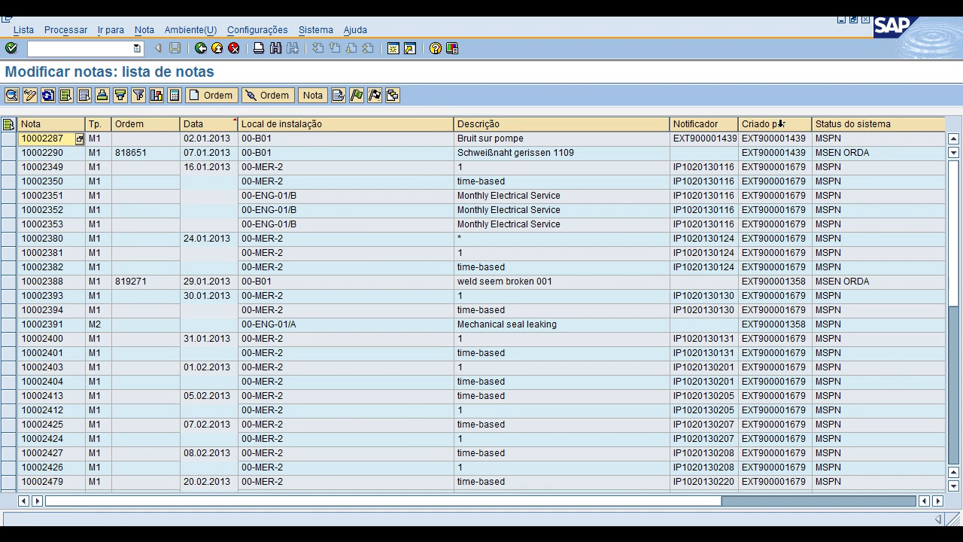
Examine the Notificador, Criado por and Status do sistema columns in the note list.
left_click(780, 124)
left_click(686, 124)
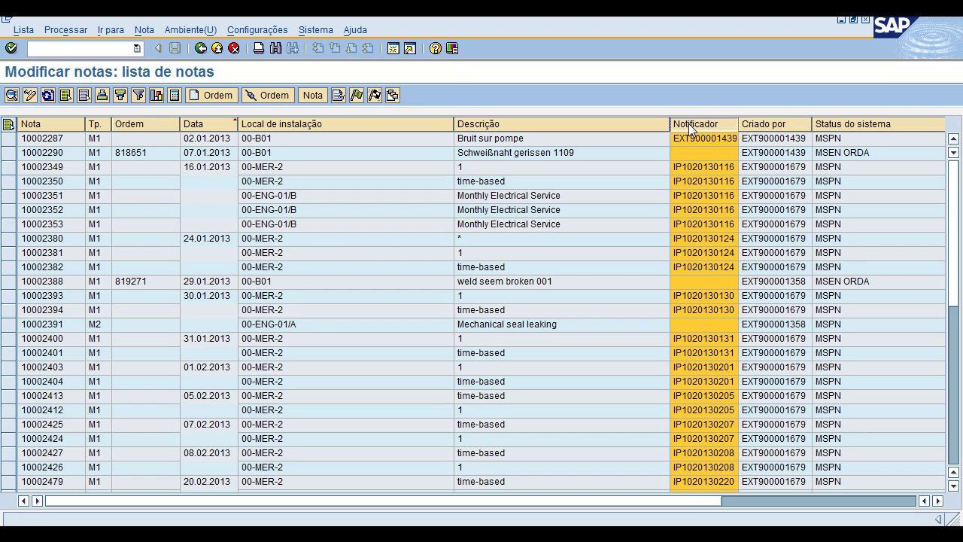
left_click(850, 124)
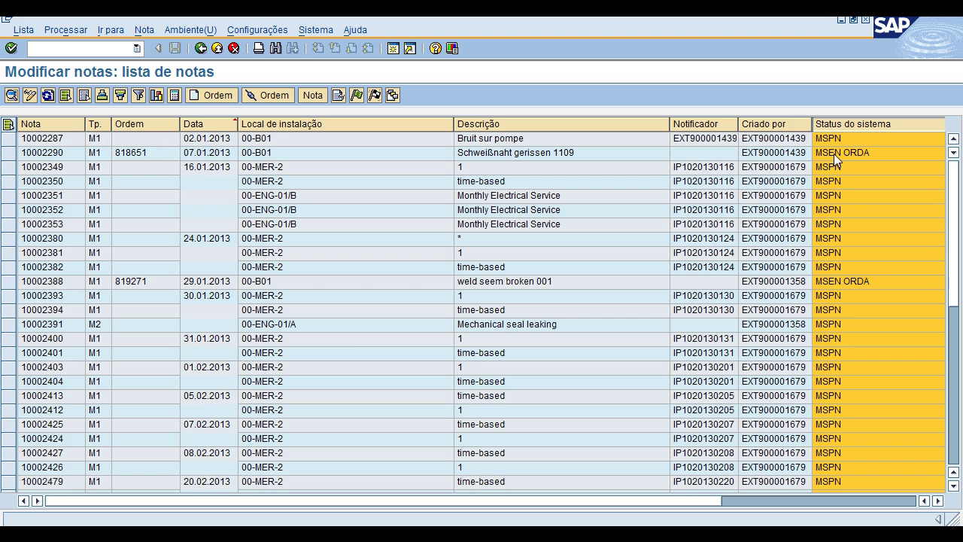
Compare the Status do sistema entries of the second to fifth notes, checking the second note's status against its Ordem entry.
left_click(830, 154)
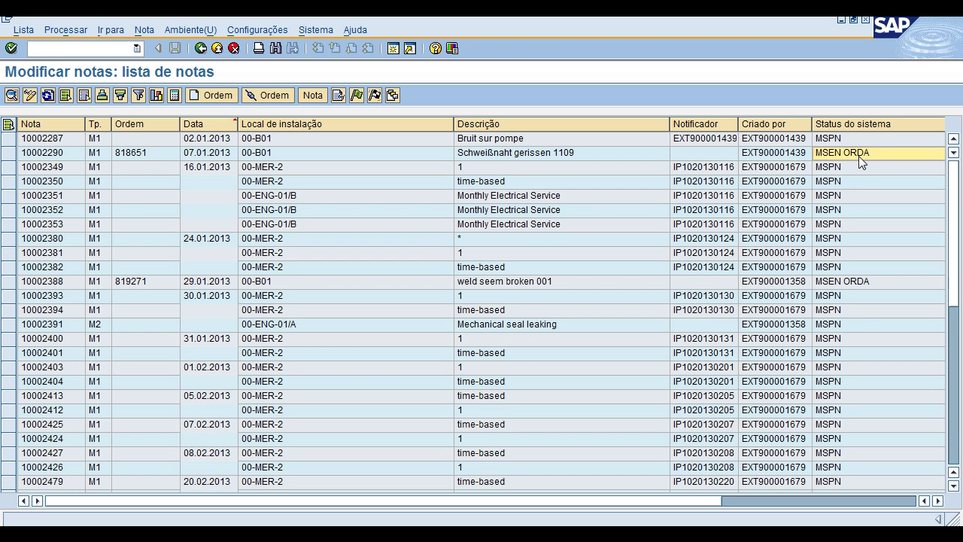
left_click(826, 169)
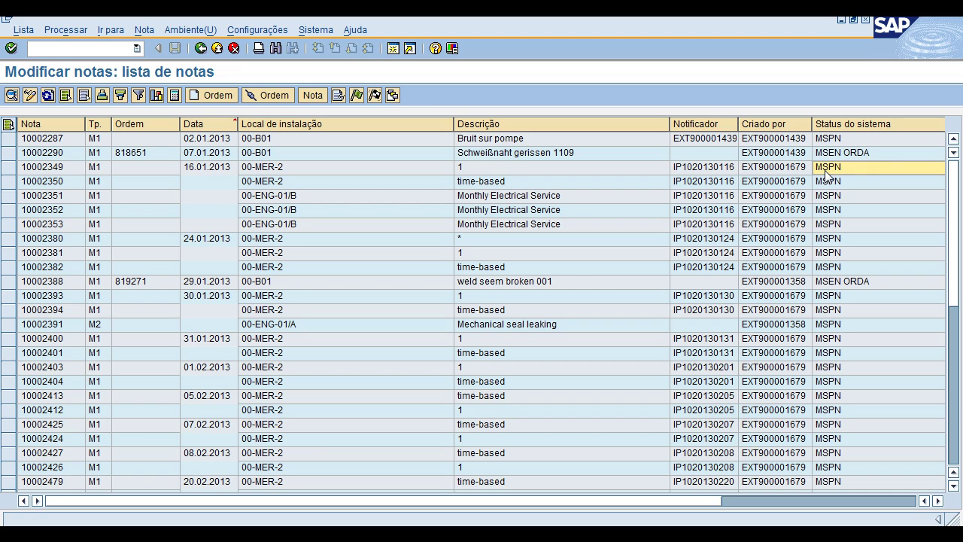
left_click(833, 155)
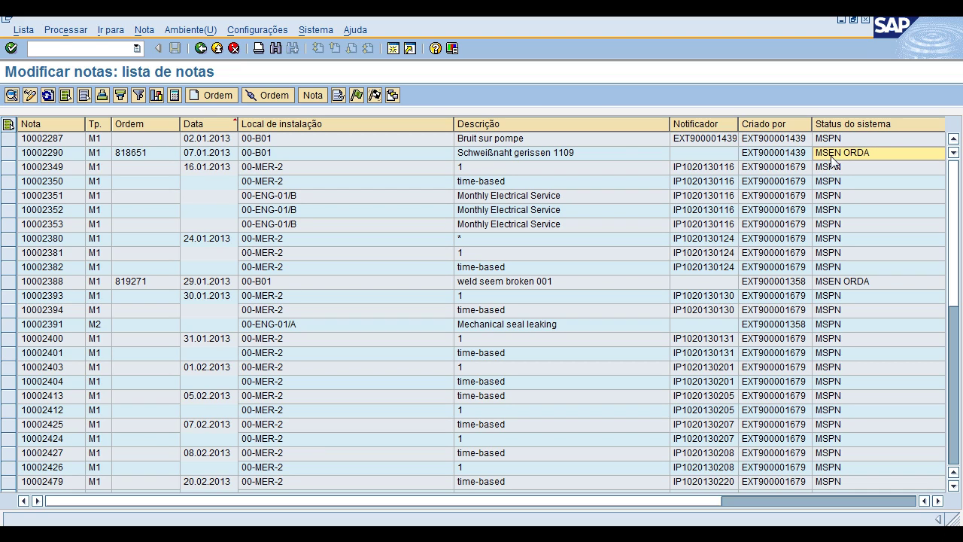
left_click(134, 156)
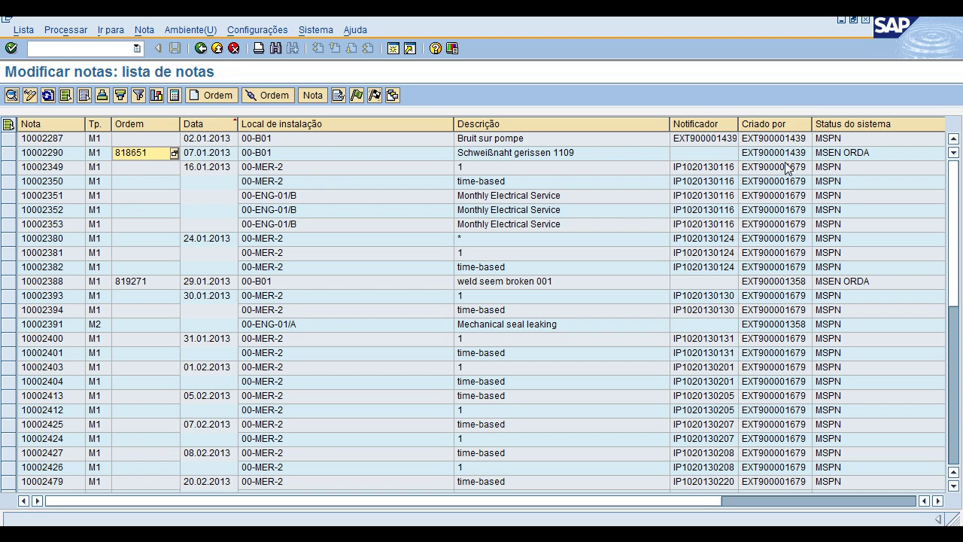
left_click(844, 168)
left_click(836, 183)
left_click(828, 198)
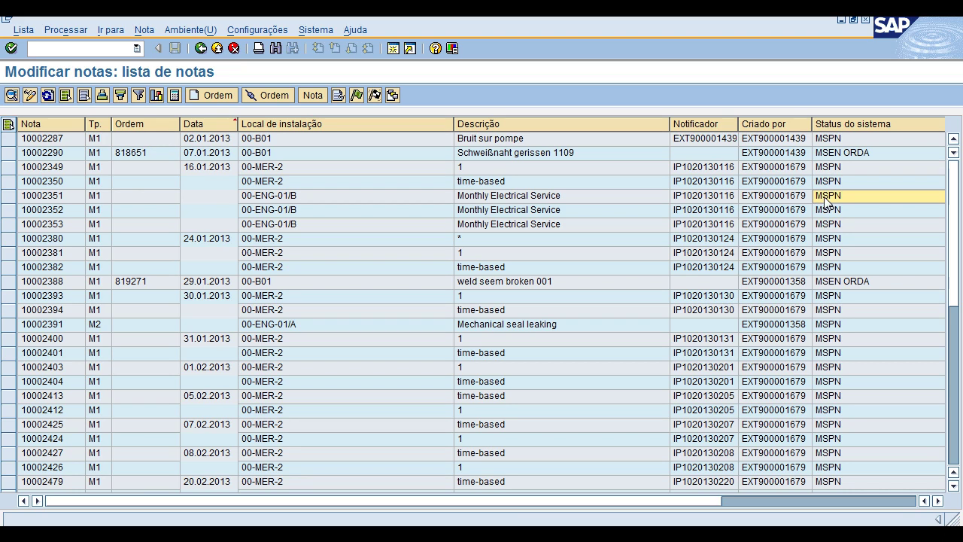
Compare the Ordem and Status do sistema entries of notes with and without an assigned order.
left_click(124, 177)
left_click(124, 169)
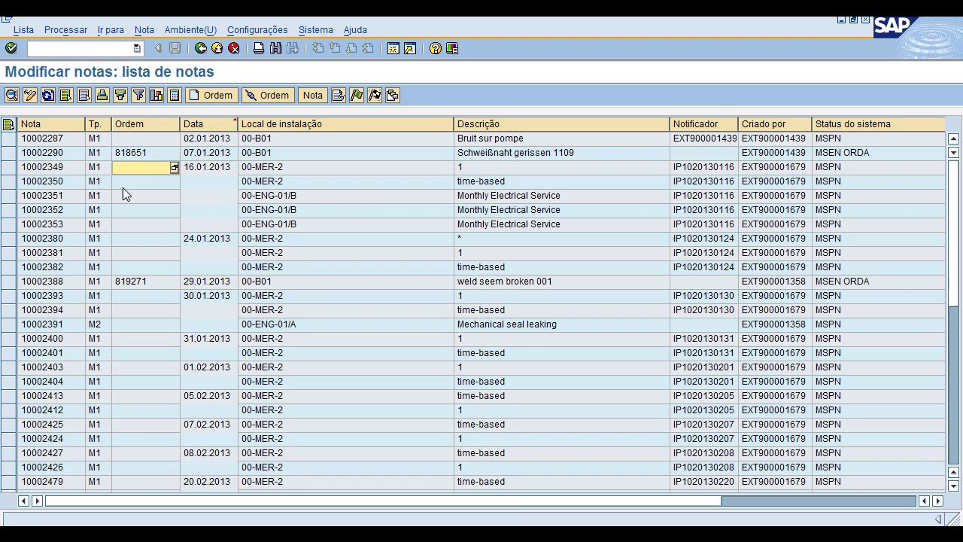
left_click(124, 184)
left_click(125, 197)
left_click(125, 210)
left_click(127, 224)
left_click(126, 237)
left_click(124, 251)
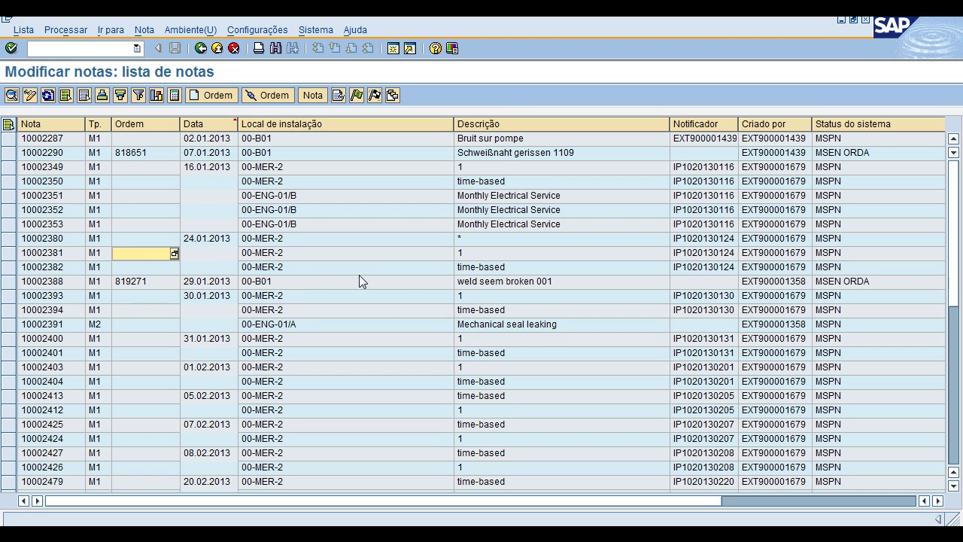
left_click(827, 283)
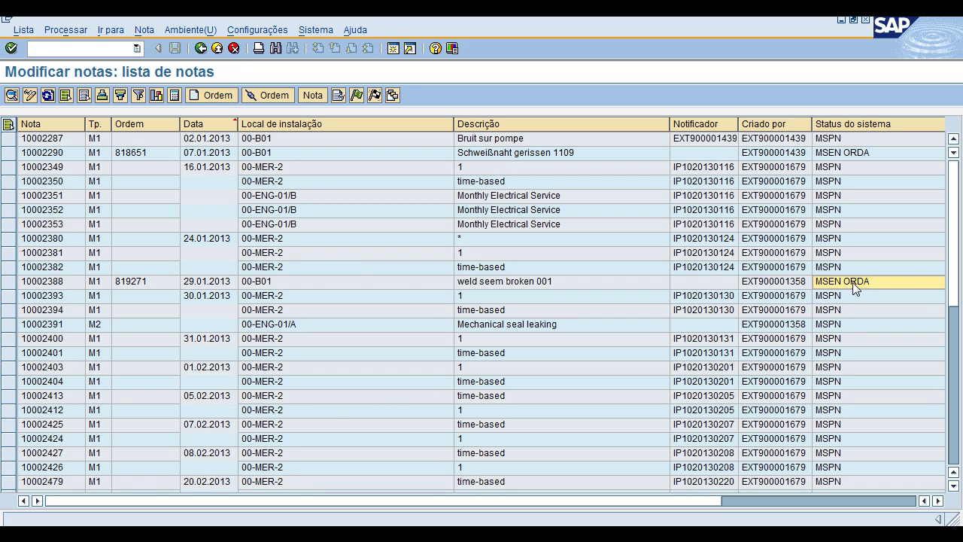
left_click(6, 284)
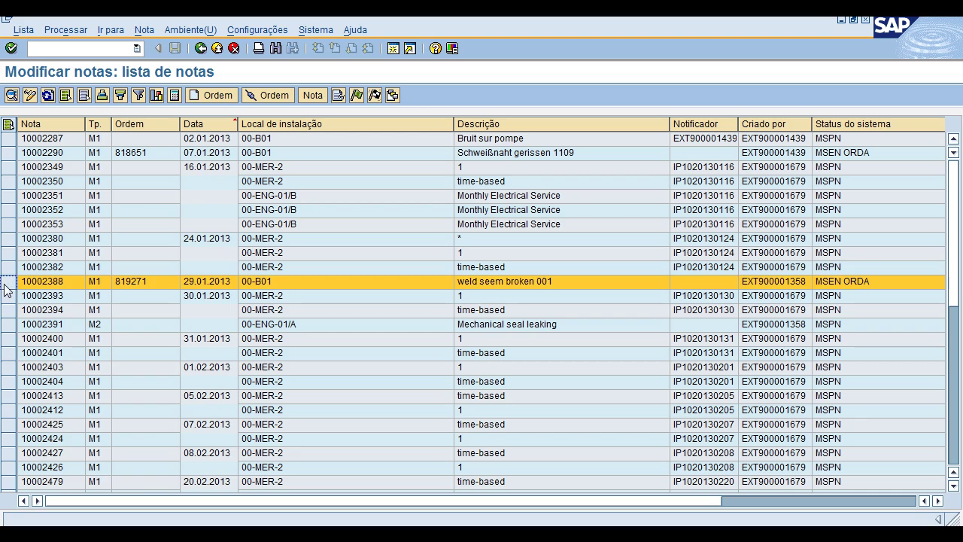
left_click(831, 313)
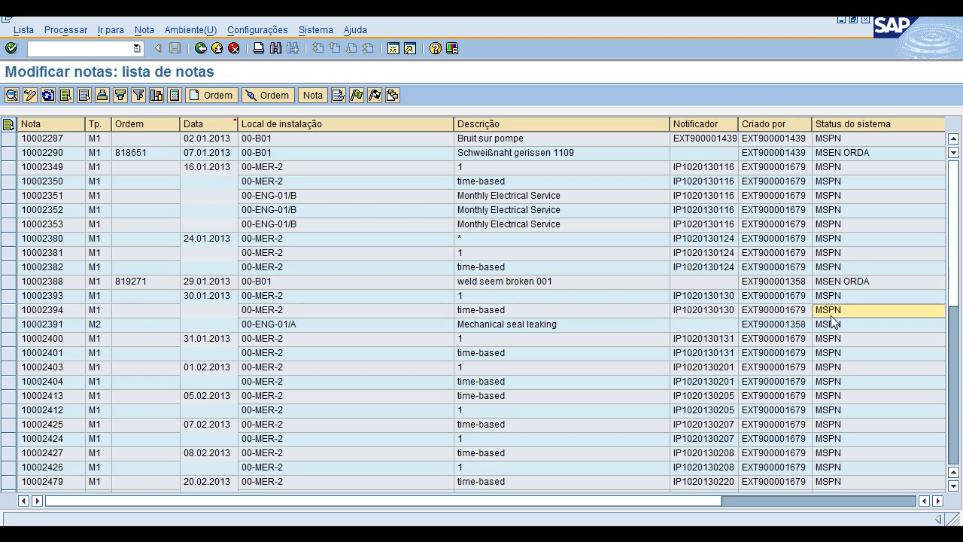
left_click(829, 323)
left_click(829, 336)
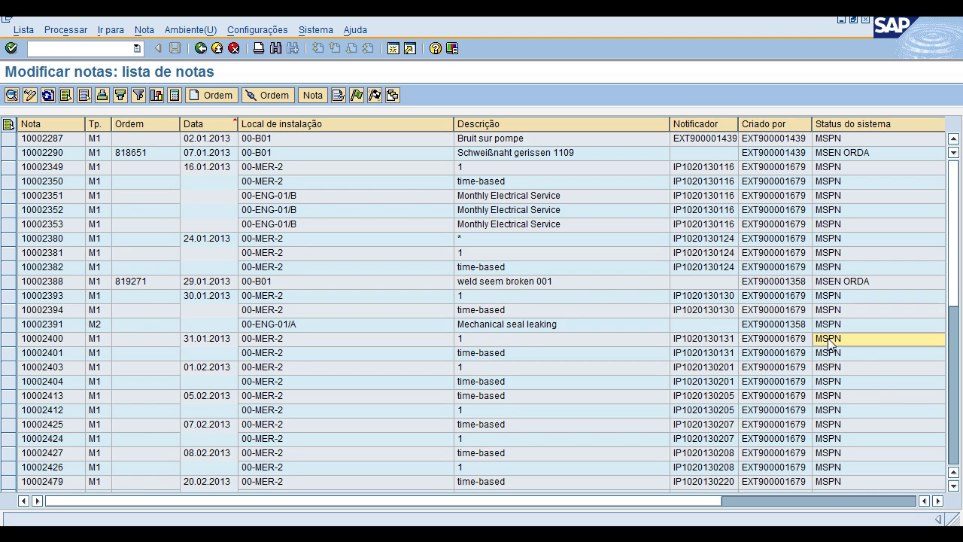
left_click(831, 352)
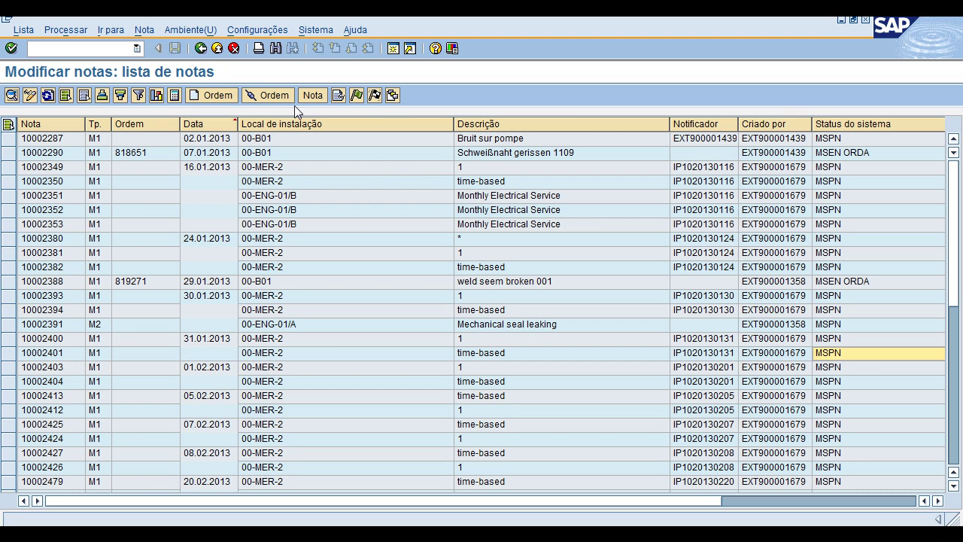
Change the list layout so Ordem precedes Tipo de nota and Criado por precedes Notificador.
left_click(390, 101)
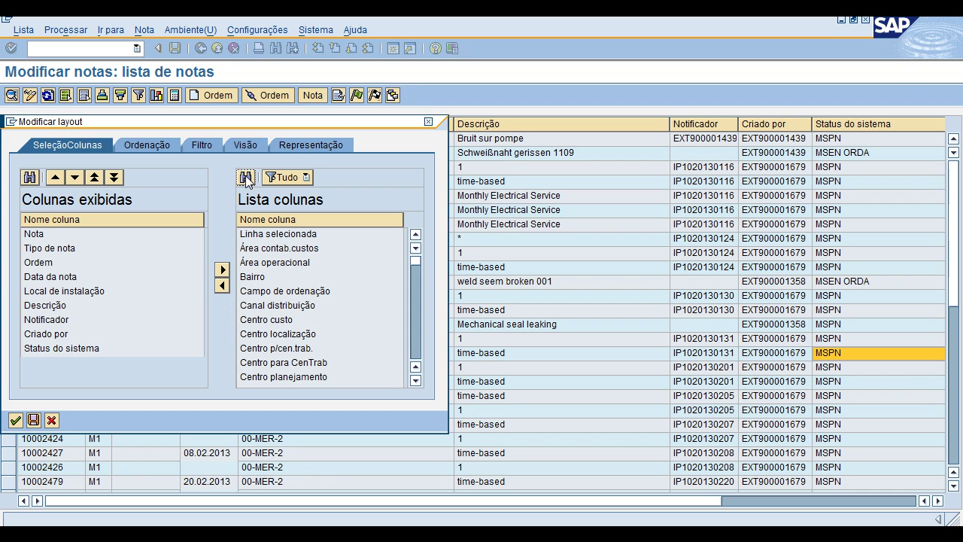
left_click(40, 263)
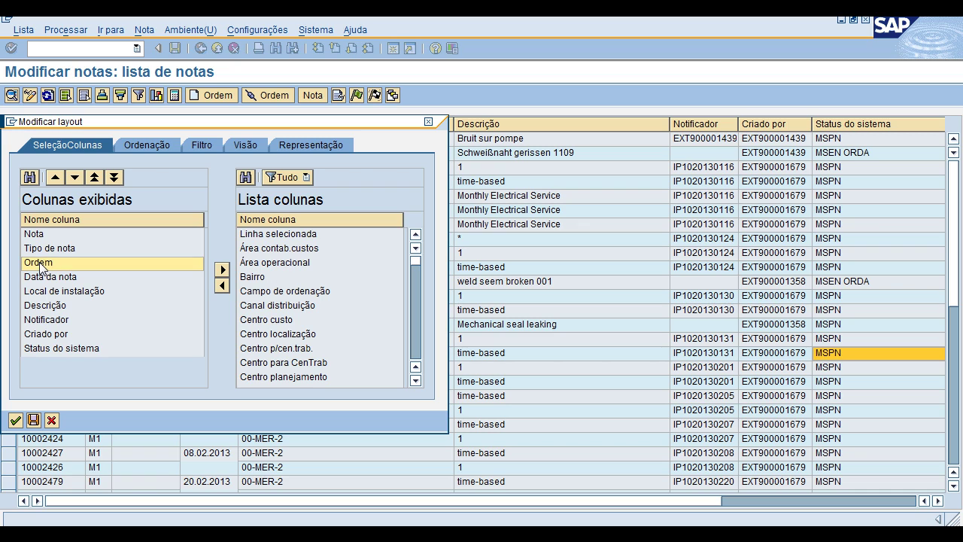
left_click(57, 178)
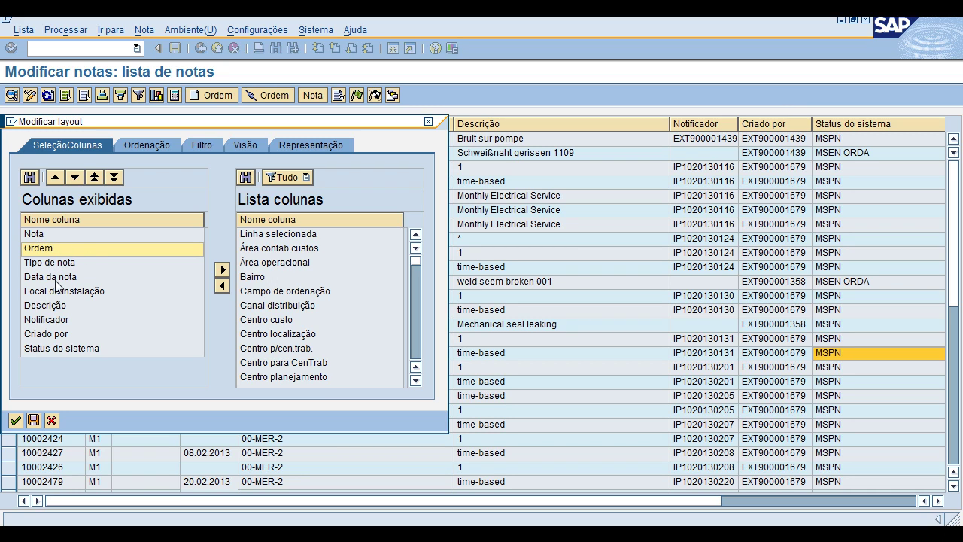
left_click(47, 335)
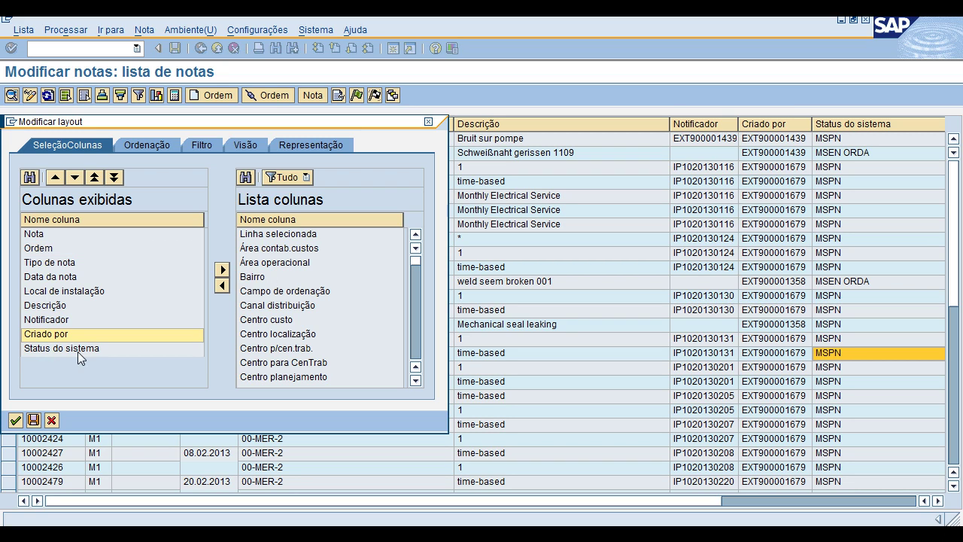
left_click(55, 177)
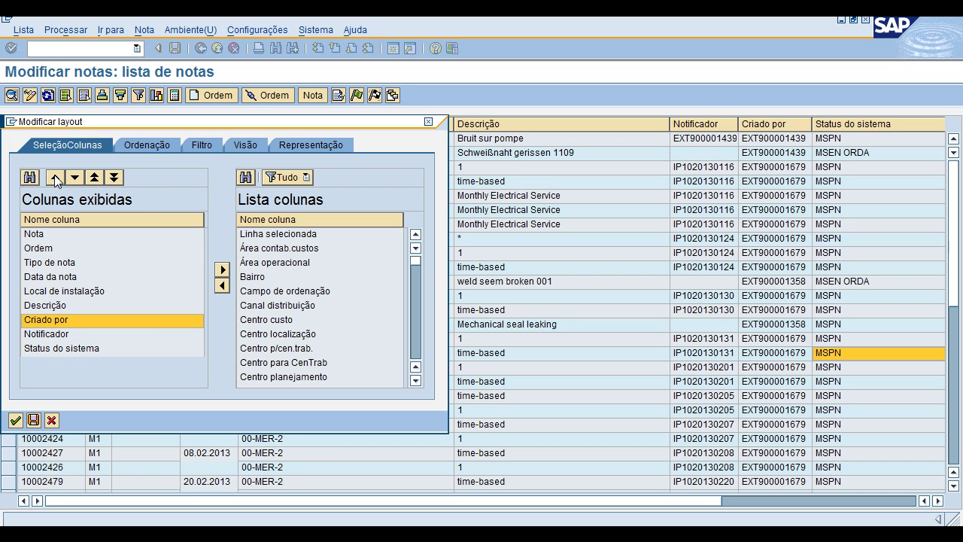
left_click(15, 420)
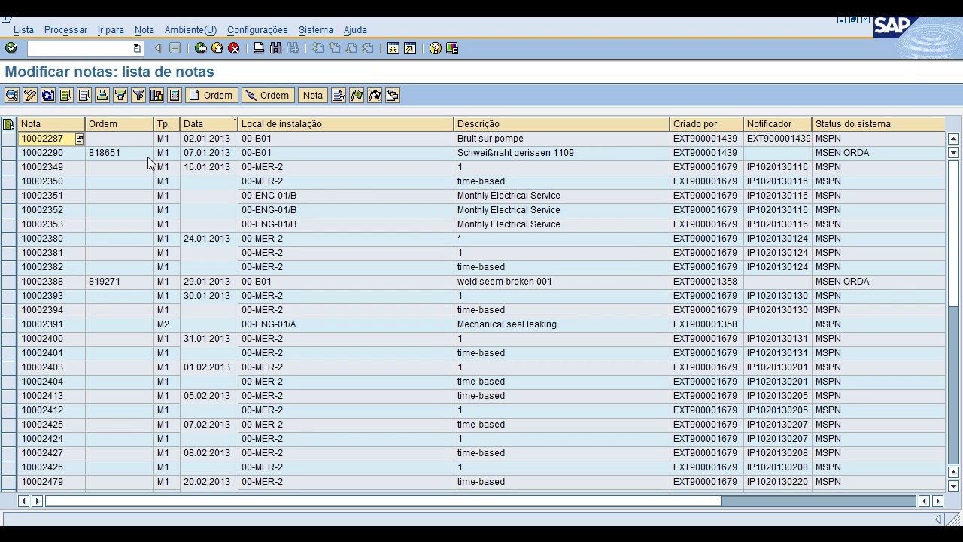
Widen the note type column (Tp.) slightly in the notes list.
left_click(53, 168)
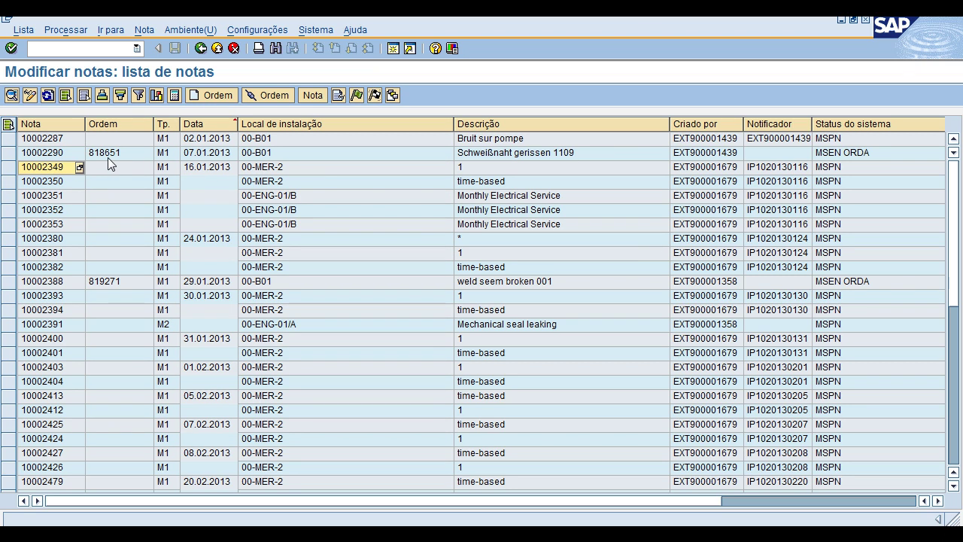
left_click(110, 170)
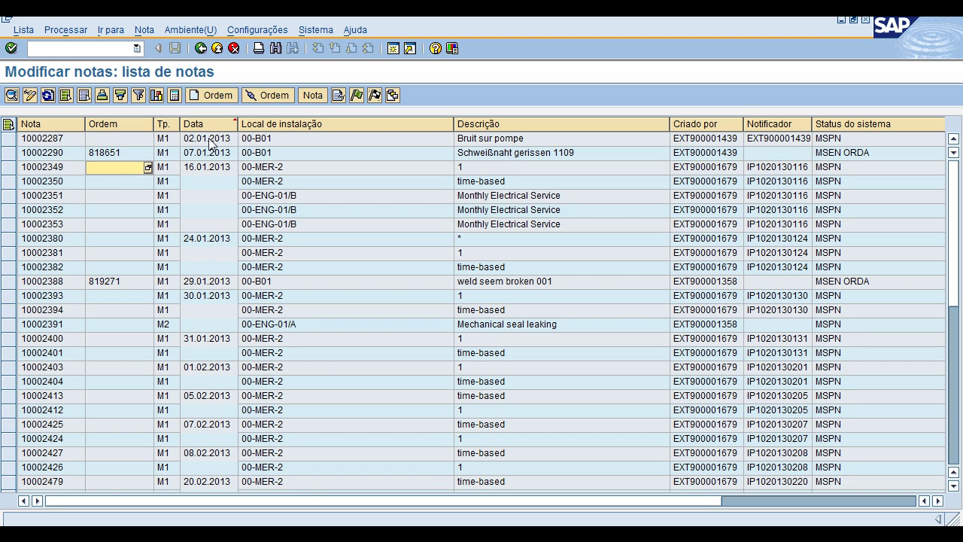
left_click_drag(181, 124, 189, 124)
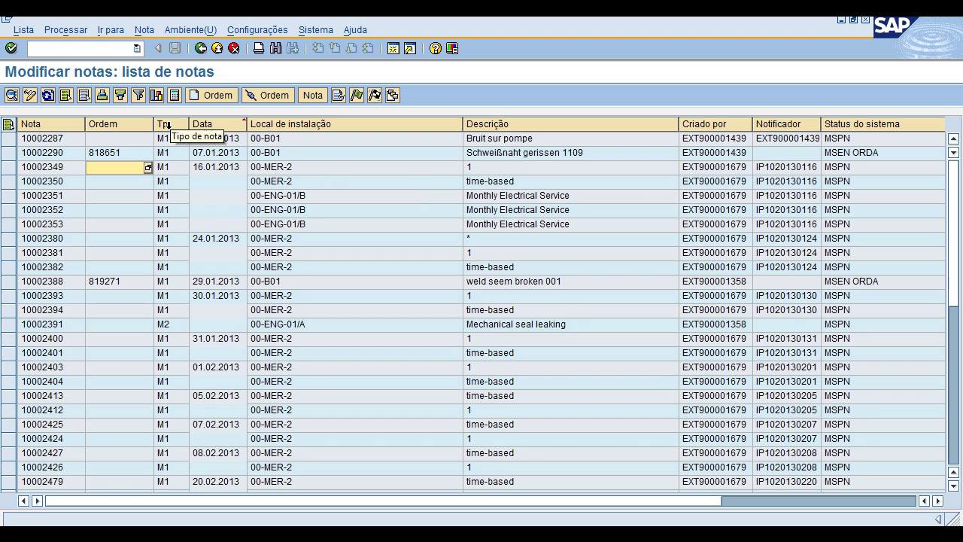
Sort the notes list in ascending order by note type and review the sorted rows.
left_click(169, 125)
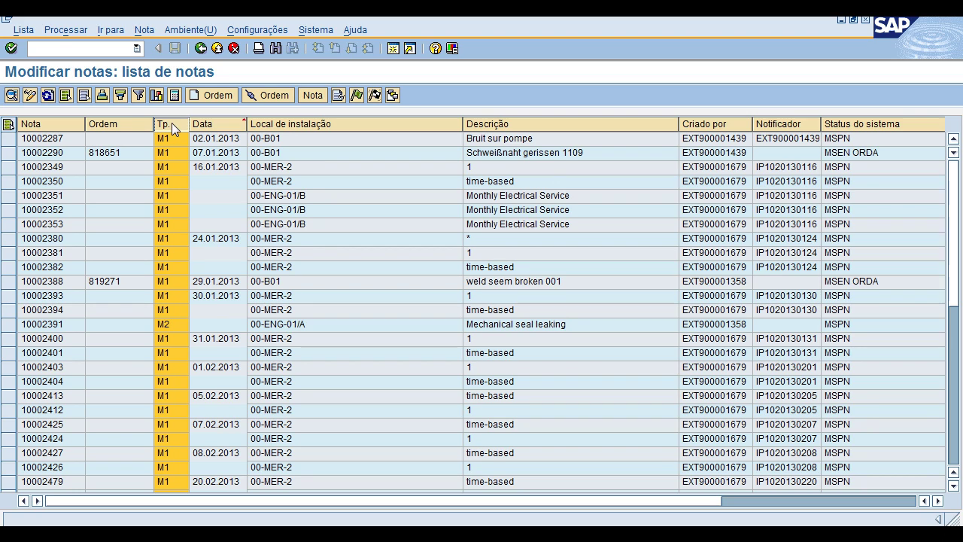
left_click(102, 95)
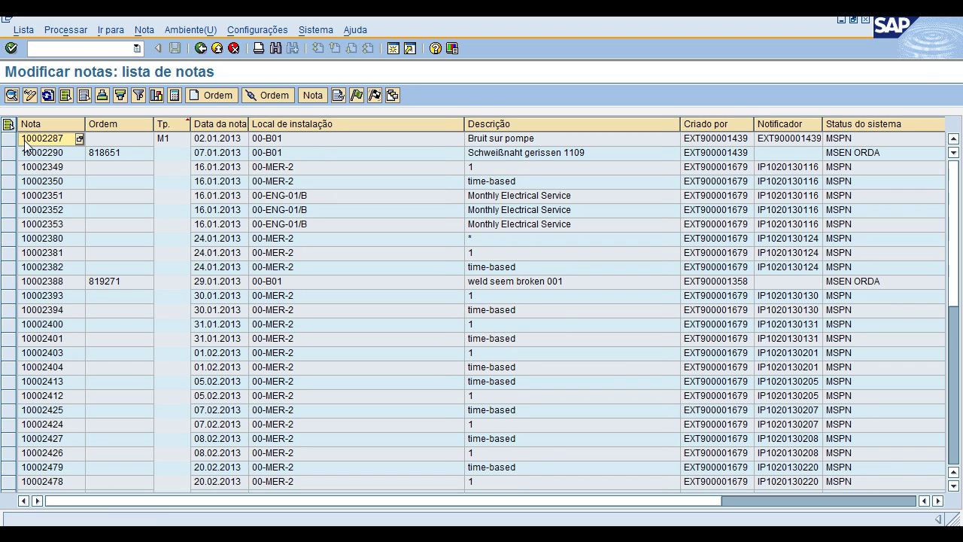
left_click_drag(961, 219, 956, 273)
scroll(185, 276, "down", 6)
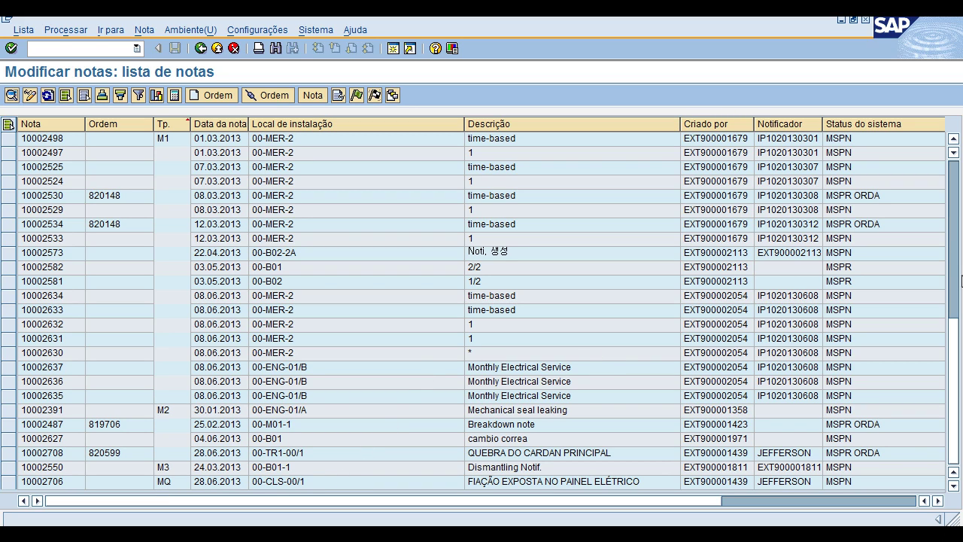
left_click(960, 388)
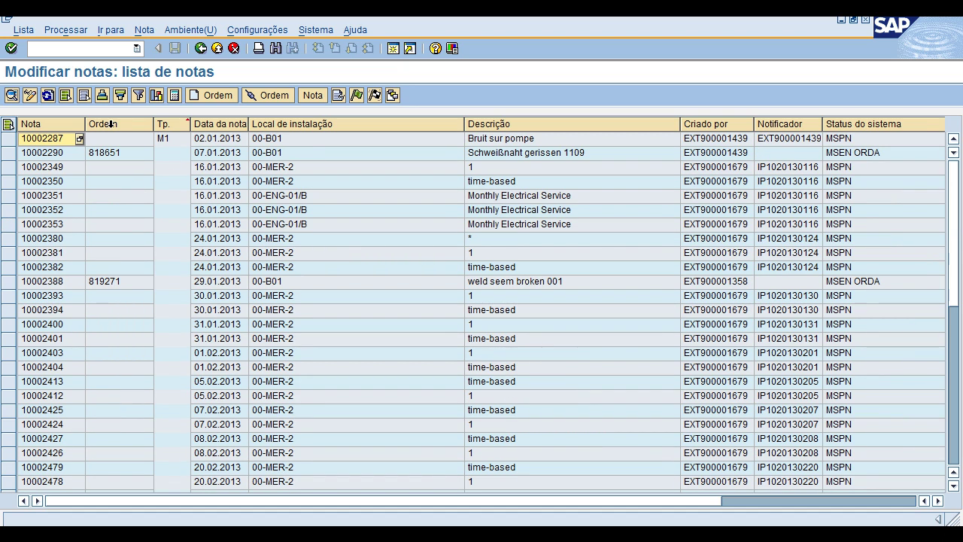
Sort the notes list in ascending order by the Ordem column and review it from start to end.
left_click(110, 123)
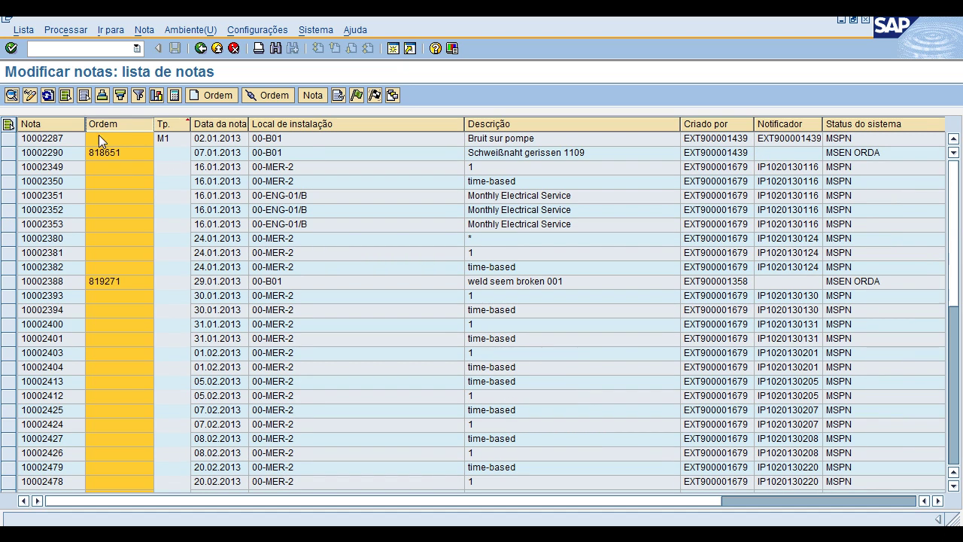
left_click(102, 97)
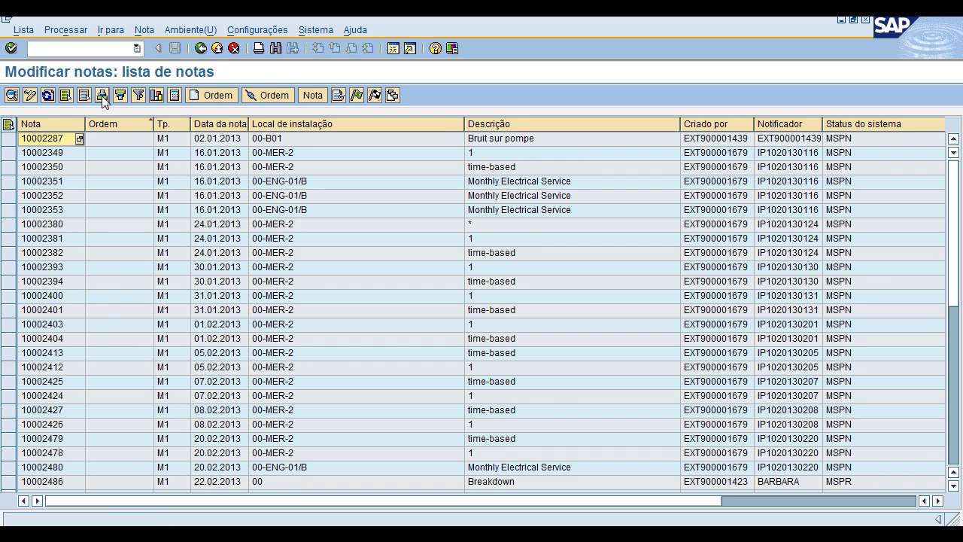
scroll(109, 173, "down", 3)
scroll(109, 170, "up", 3)
scroll(126, 183, "down", 8)
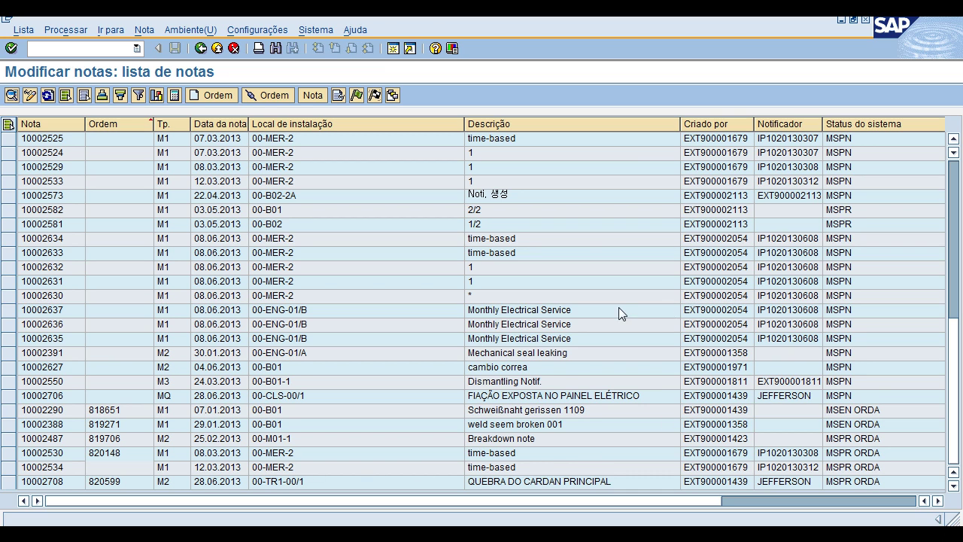
scroll(613, 309, "up", 8)
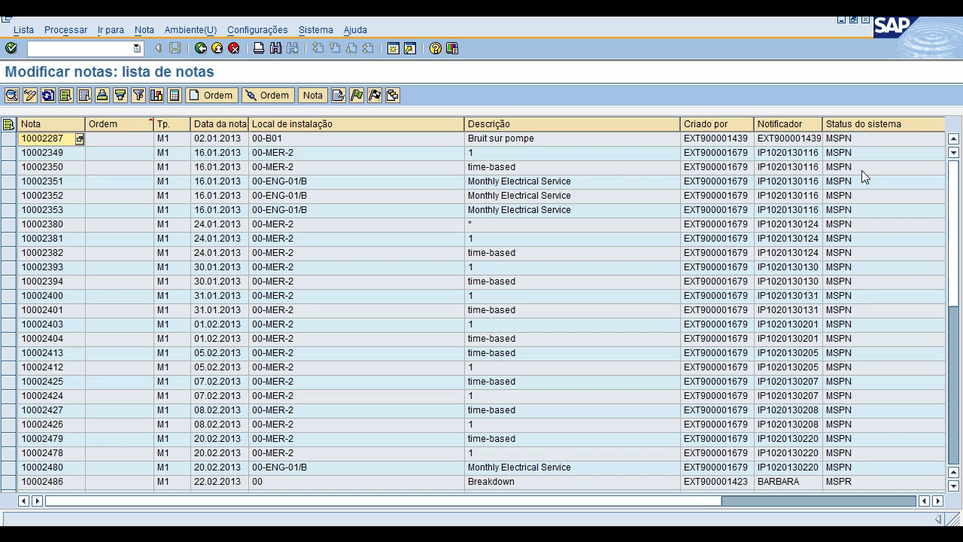
Export the notes list to Microsoft Excel as a Tabela with 1 key column, and maximize the resulting workbook.
left_click(175, 95)
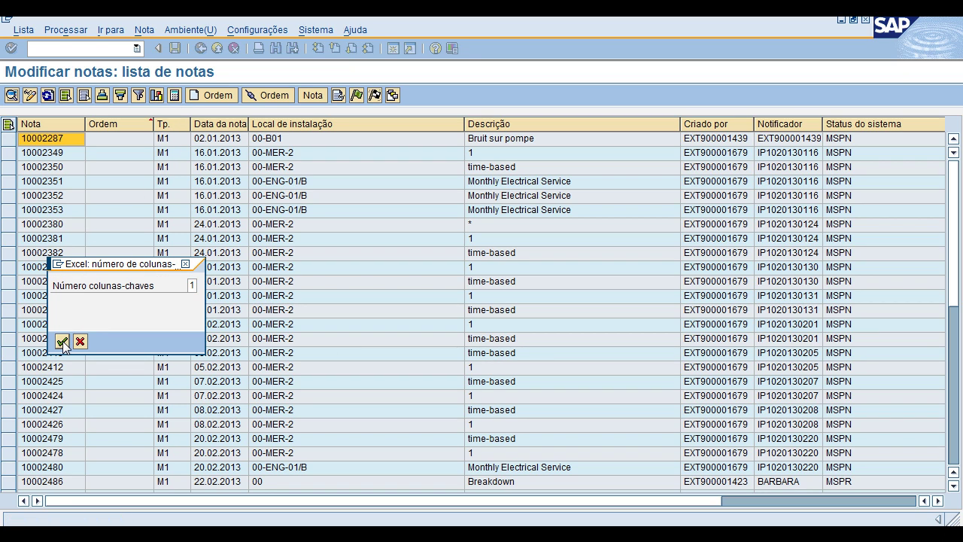
left_click(64, 342)
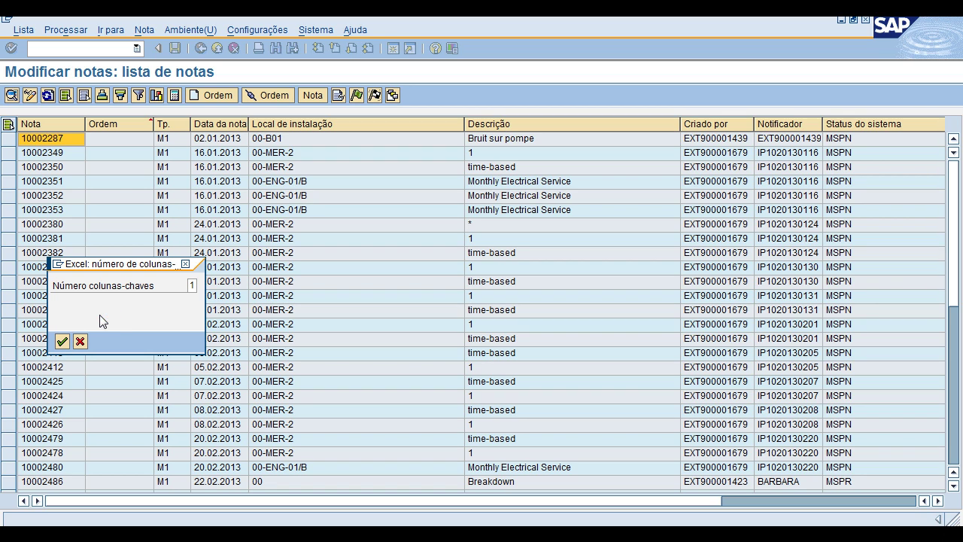
left_click(120, 286)
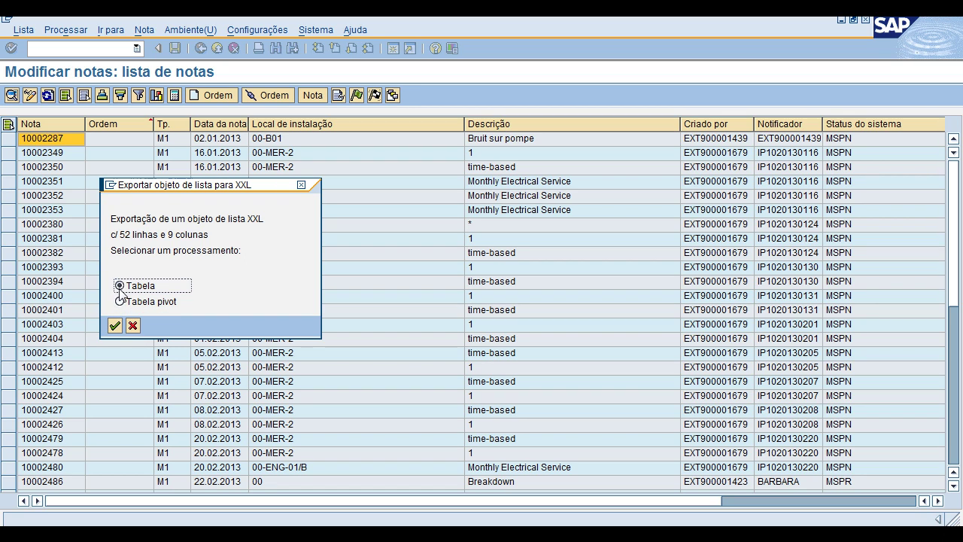
left_click(114, 325)
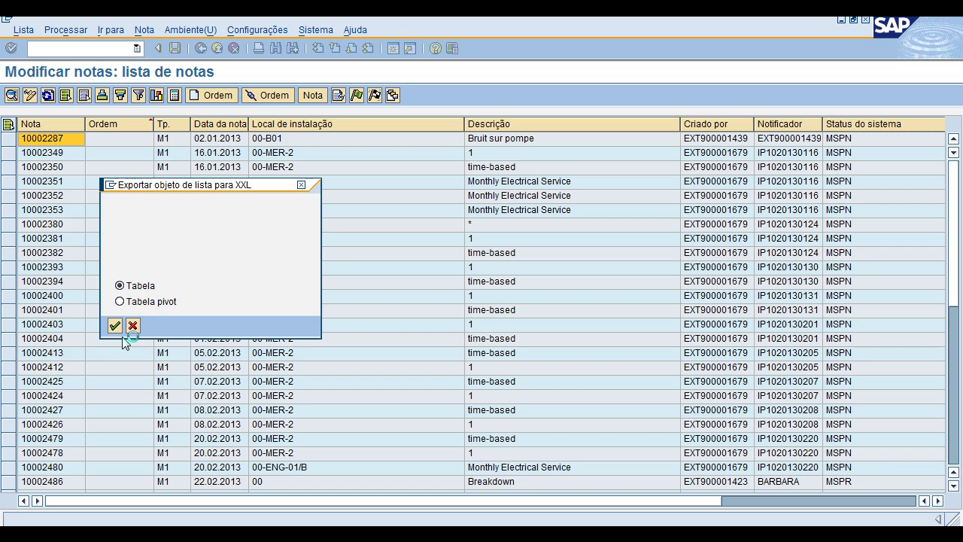
left_click(117, 249)
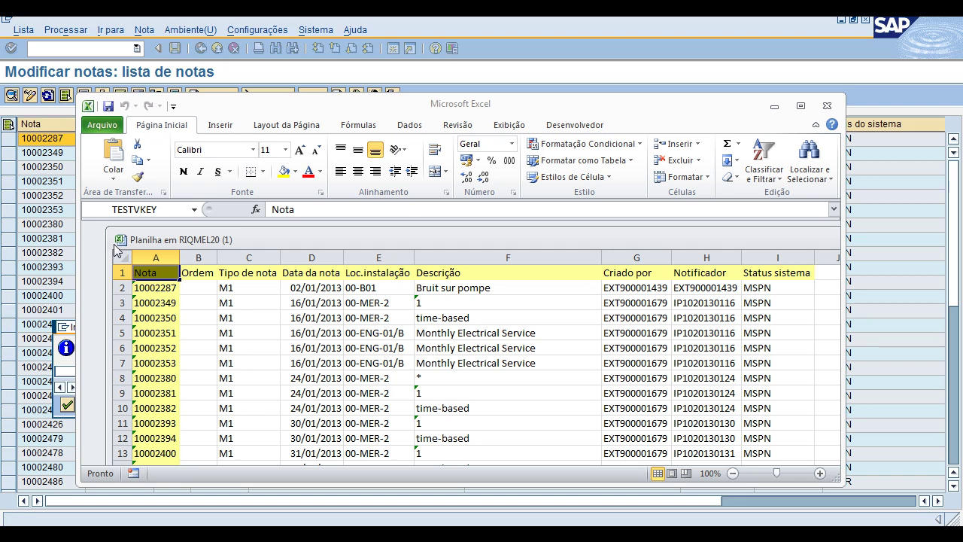
left_click(801, 105)
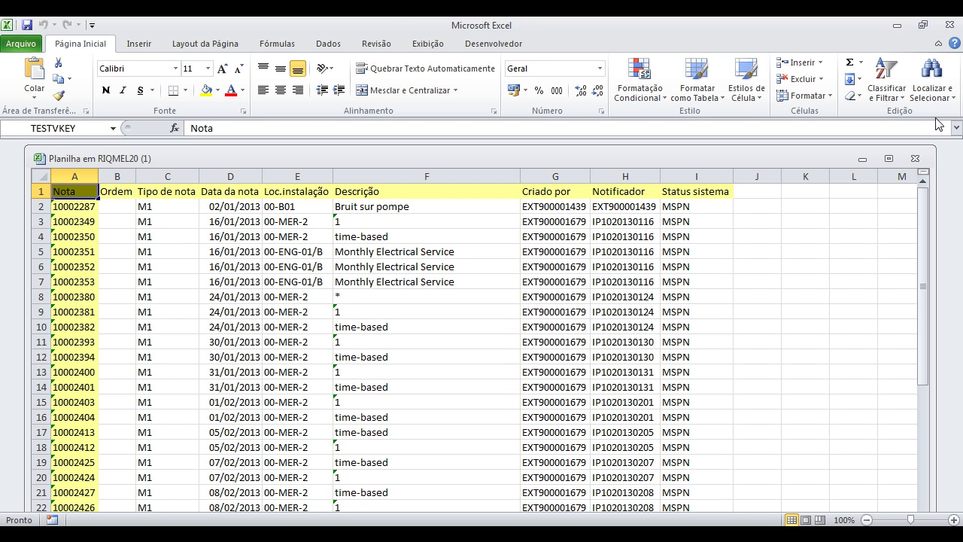
left_click(889, 158)
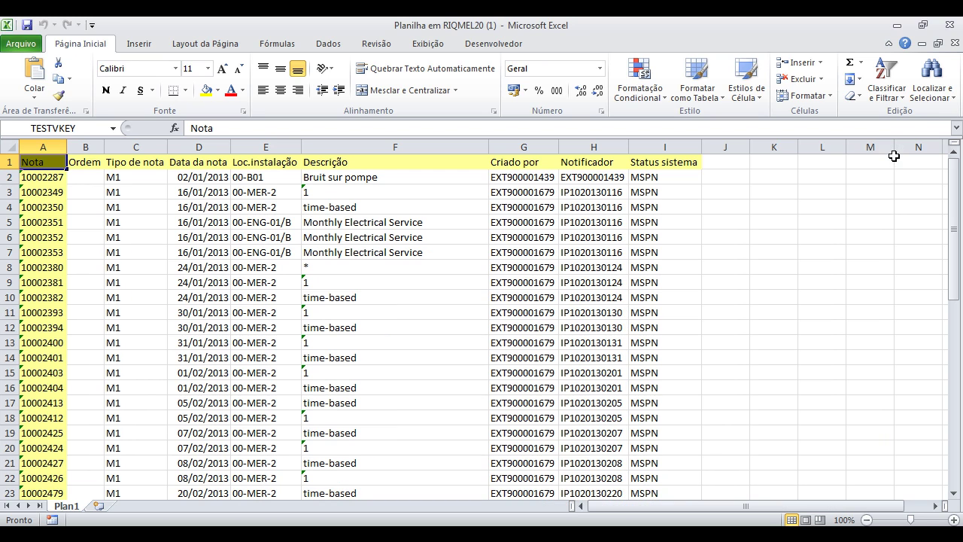
Rename the Plan1 worksheet to "NOTAS GERAIS".
right_click(73, 511)
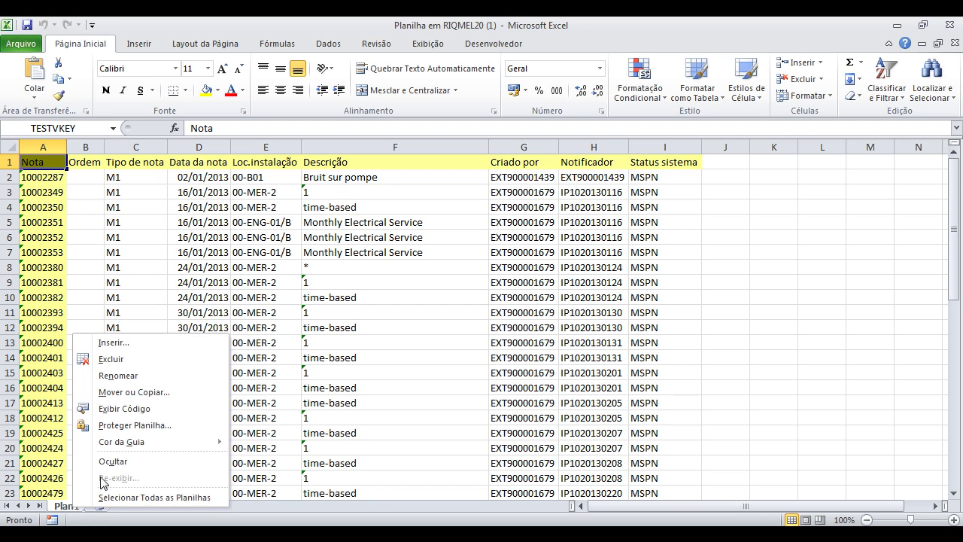
left_click(122, 374)
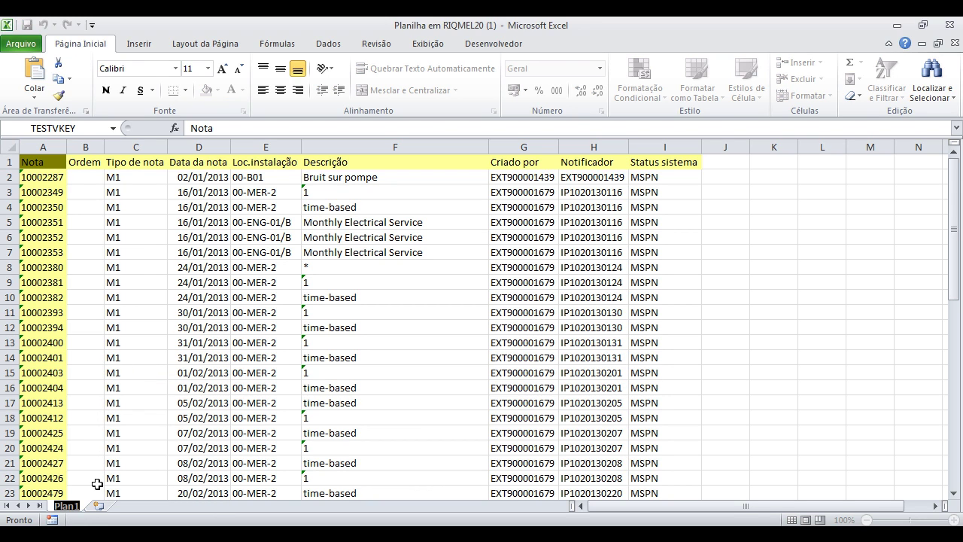
type("NOTAS GERA")
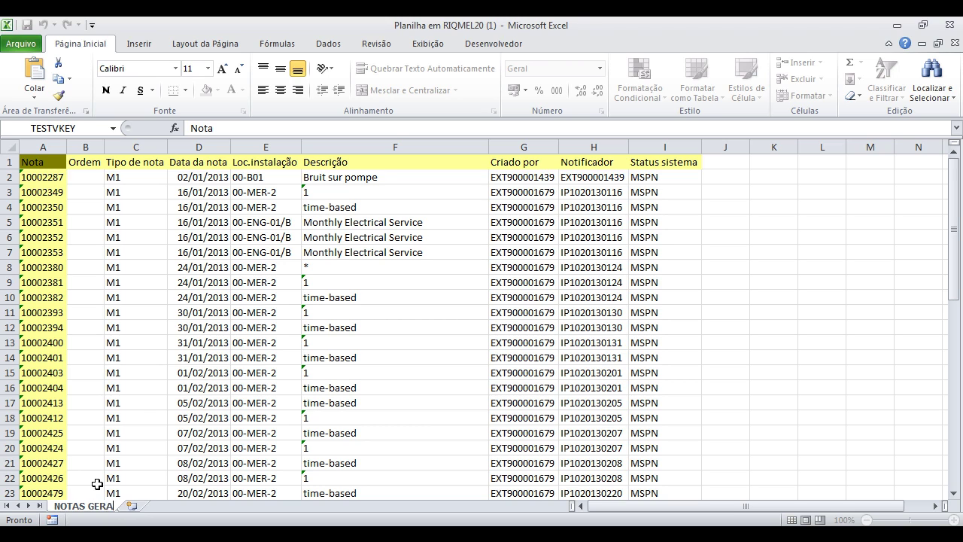
type("IS")
left_click(218, 436)
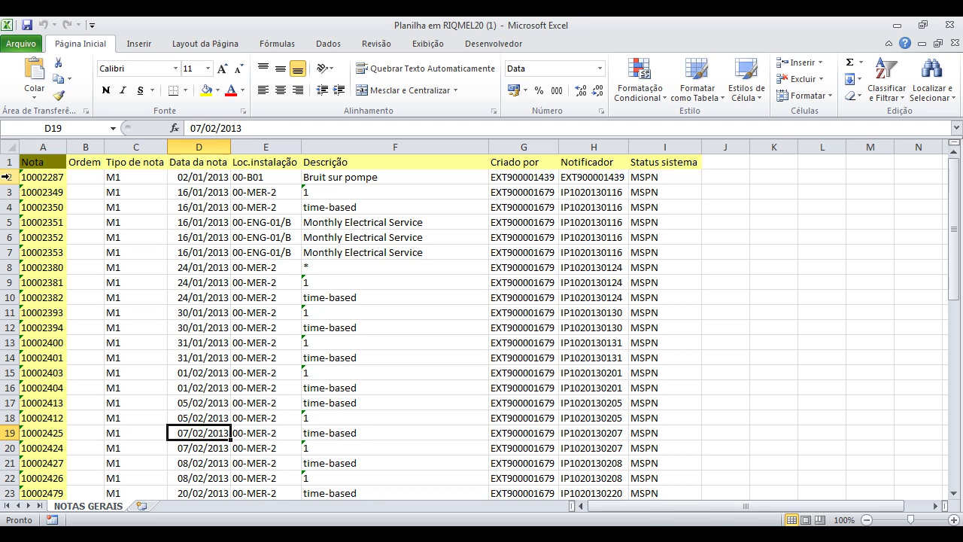
Turn on filters on row 2 of the NOTAS GERAIS worksheet.
left_click(13, 177)
left_click(326, 44)
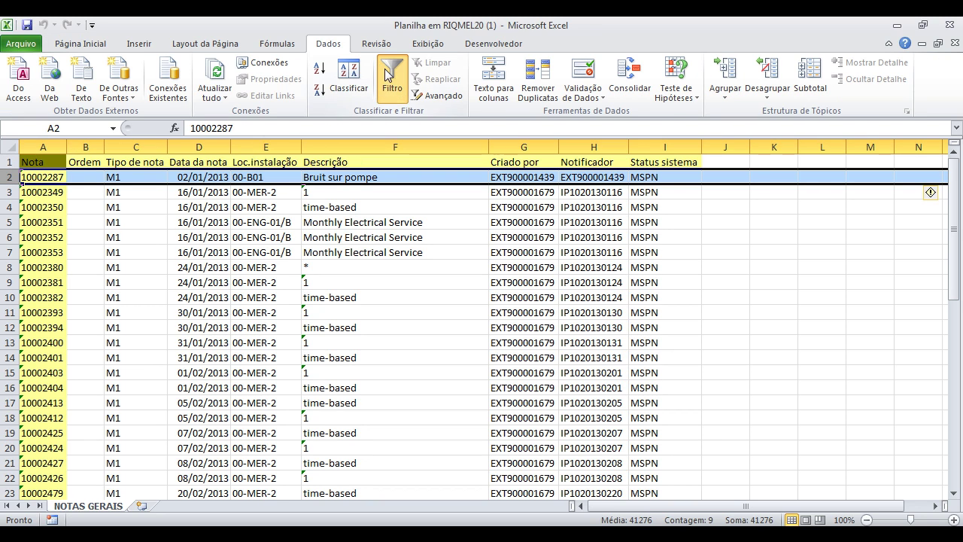
left_click(392, 75)
left_click(414, 313)
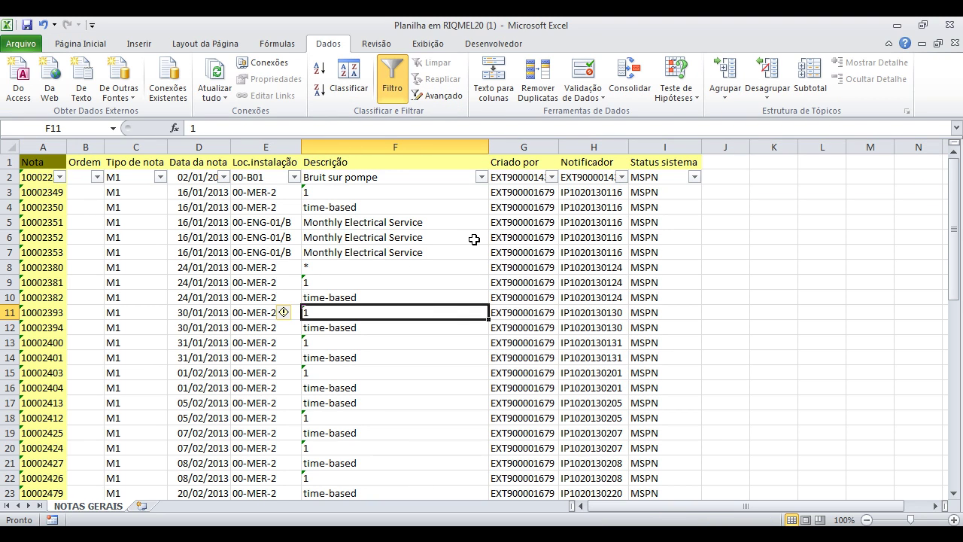
Filter the Tipo de nota column to show only M1 notes and review the filtered rows.
left_click(160, 177)
left_click(47, 316)
left_click(47, 327)
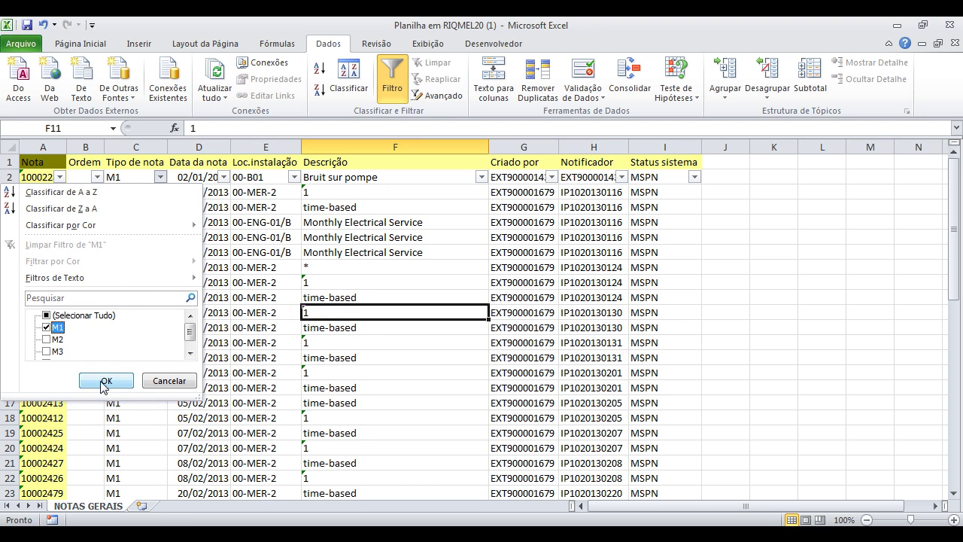
left_click(106, 381)
scroll(243, 352, "down", 10)
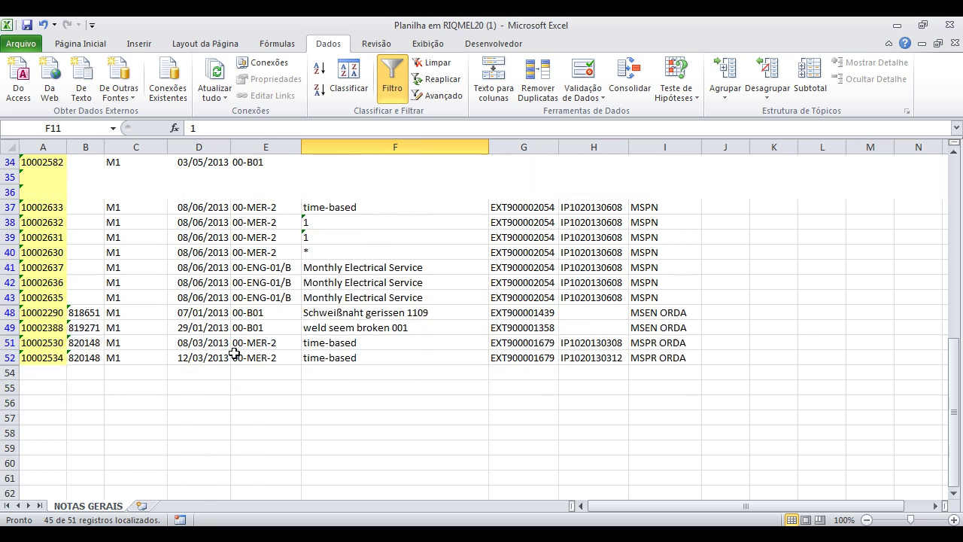
scroll(237, 352, "up", 10)
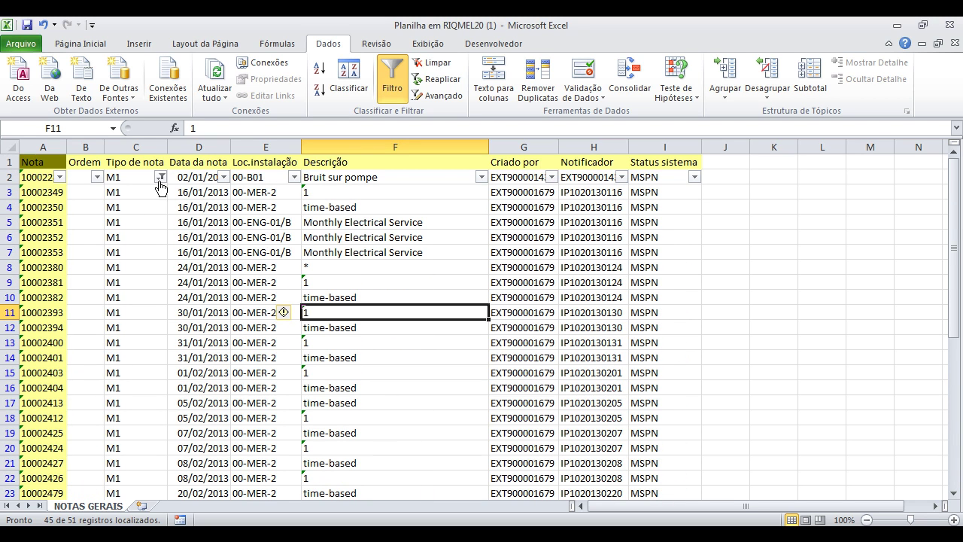
Change the Tipo de nota filter to show only M2 notes.
left_click(161, 177)
left_click(81, 317)
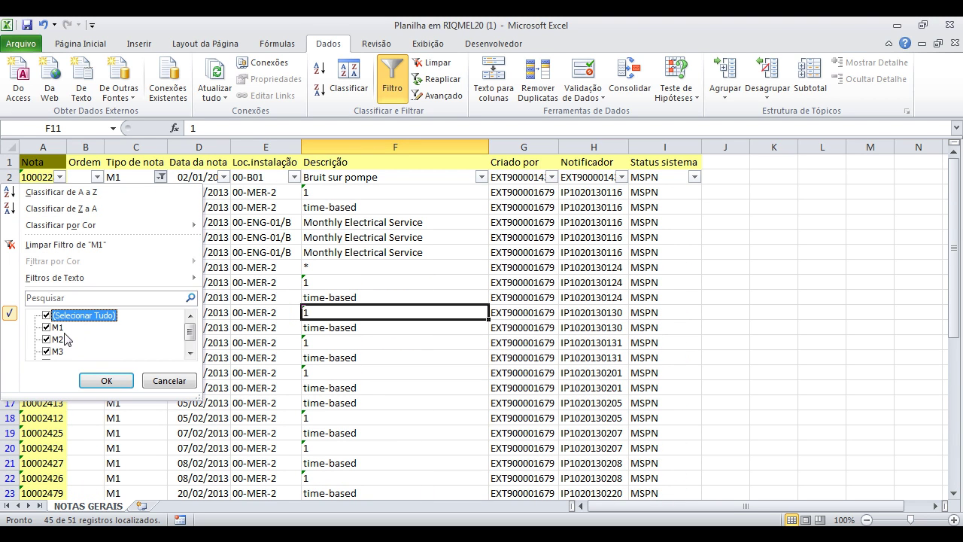
left_click(56, 316)
left_click(57, 339)
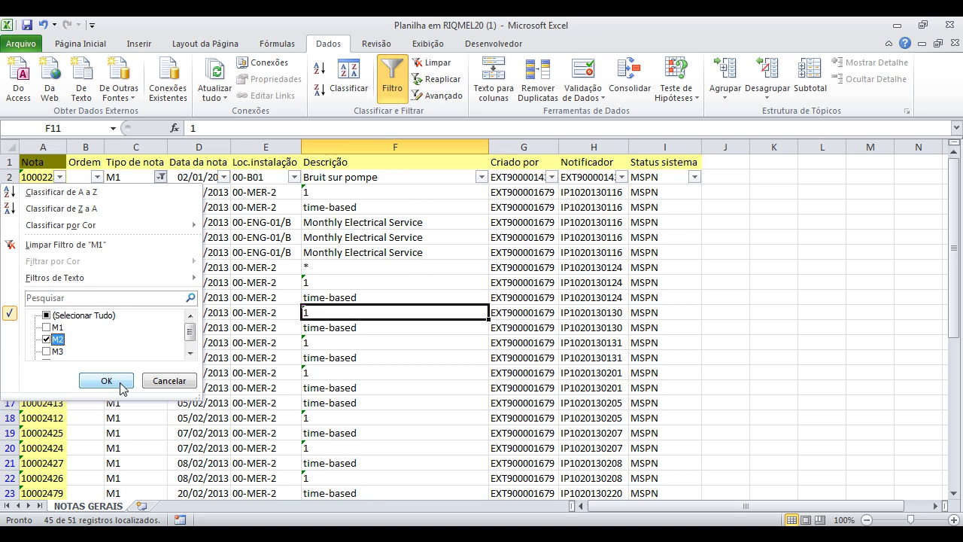
left_click(106, 381)
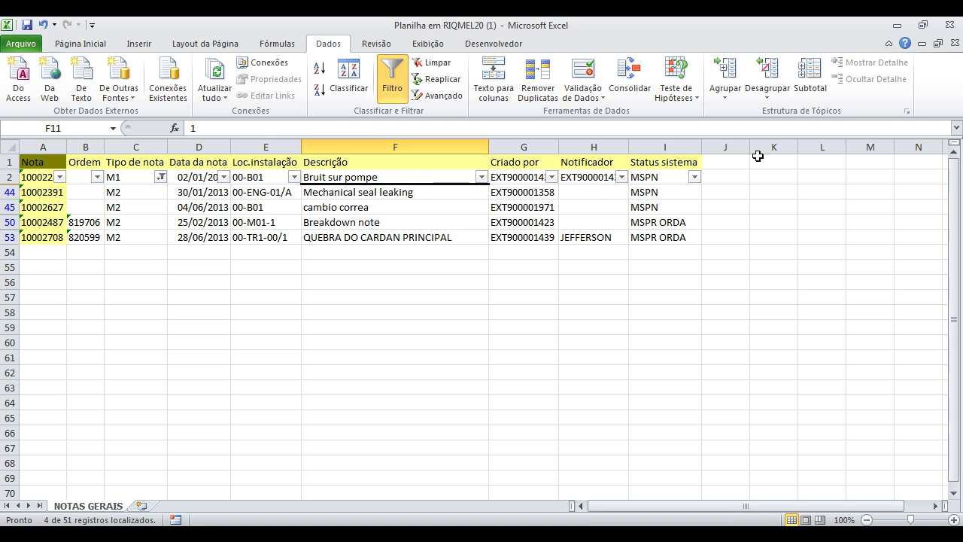
Clear the Tipo de nota filter so every note is shown.
left_click(65, 45)
left_click(883, 81)
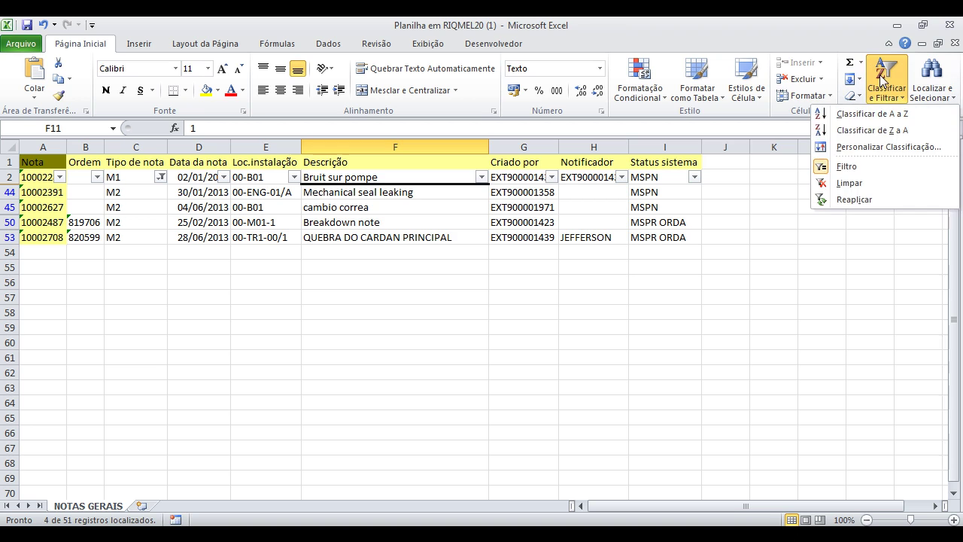
left_click(853, 183)
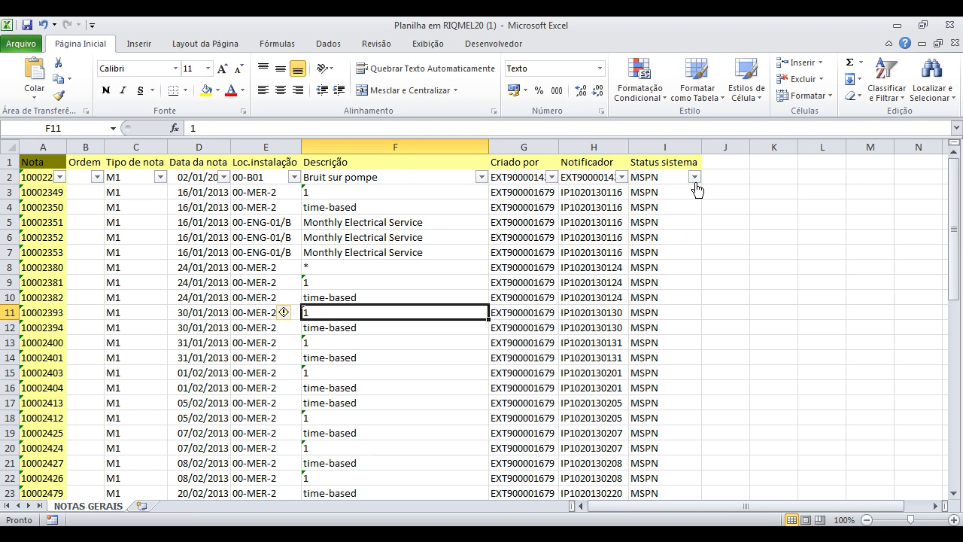
Filter the Notificador column to only the first named person in its value list.
left_click(621, 178)
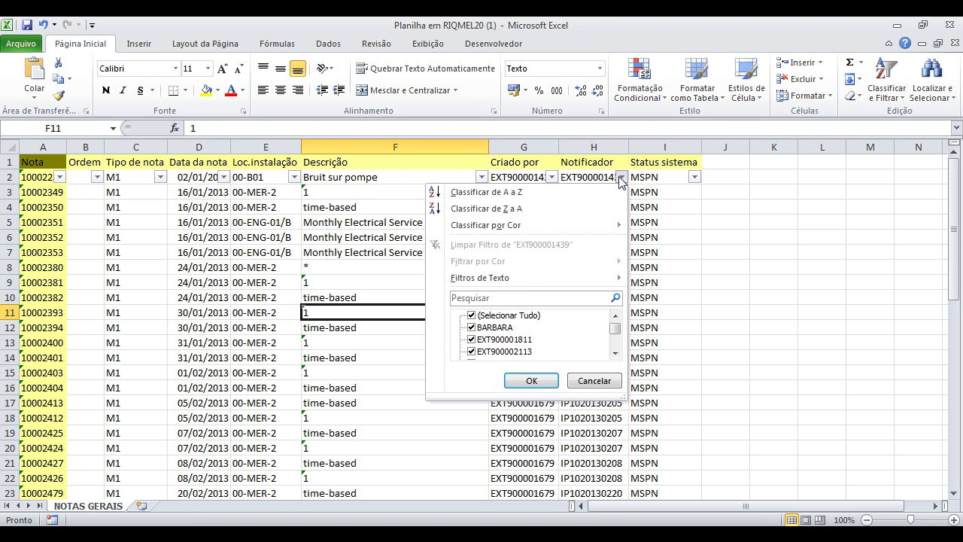
left_click(496, 318)
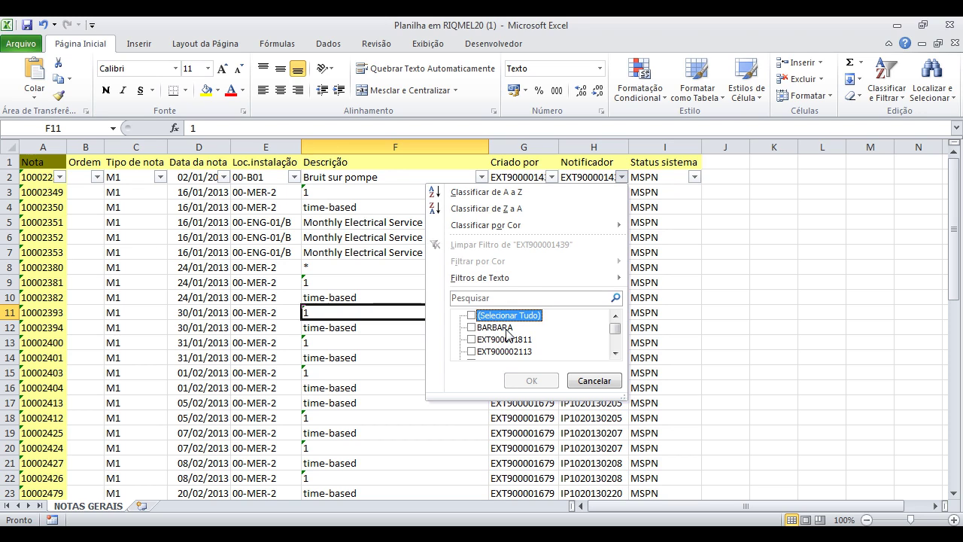
left_click(489, 329)
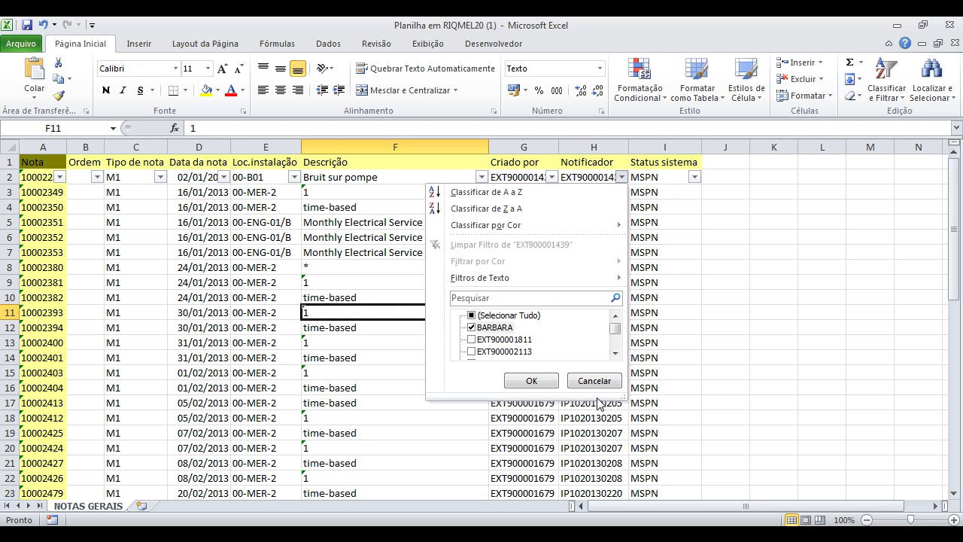
left_click(533, 380)
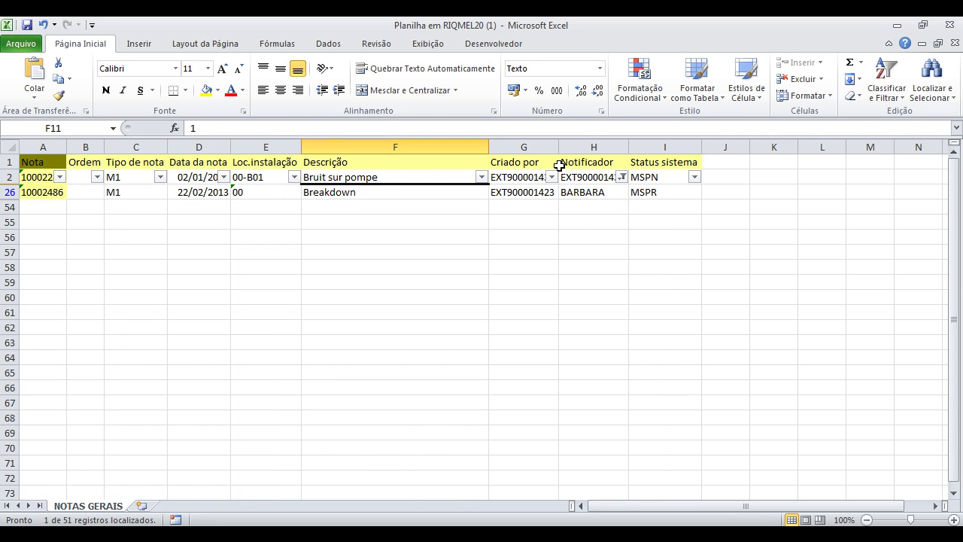
Change the Notificador filter to only the named person near the end of the value list.
left_click(622, 178)
left_click(497, 316)
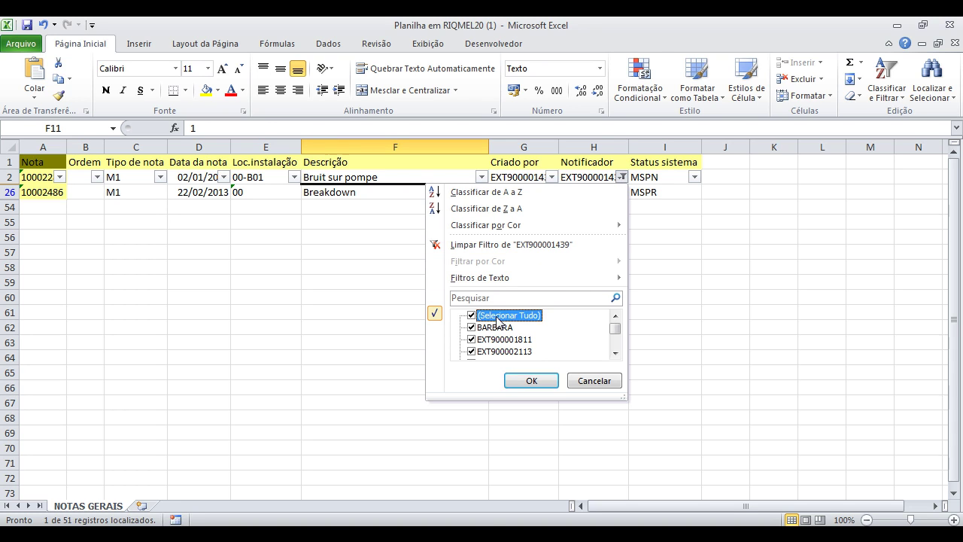
left_click(490, 328)
left_click(497, 316)
left_click(498, 316)
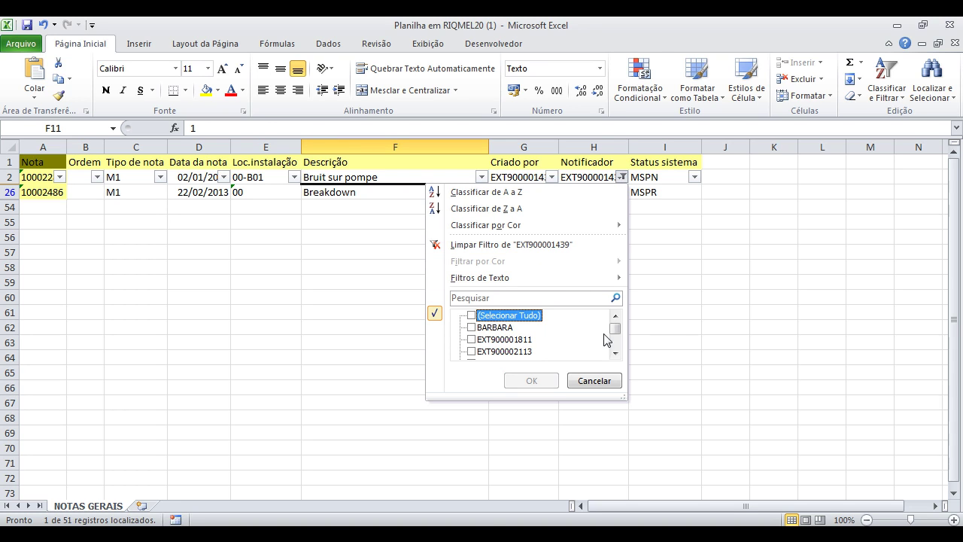
left_click_drag(615, 329, 616, 348)
left_click(499, 339)
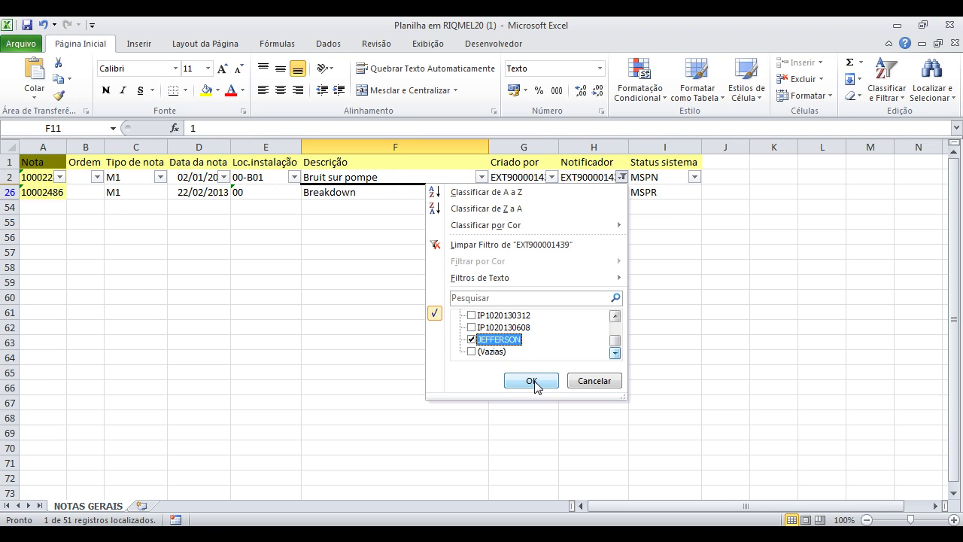
left_click(532, 380)
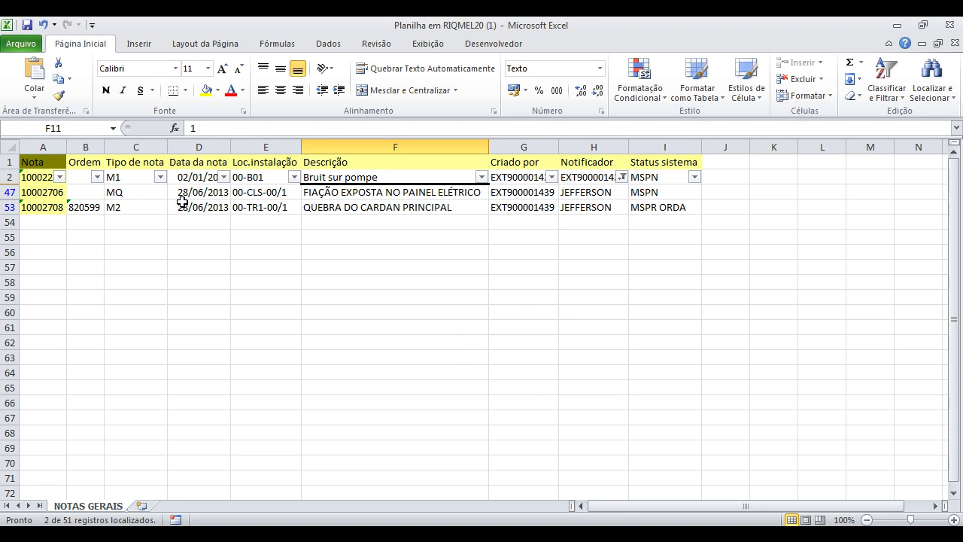
Examine the note type, note number and Ordem values of the notes filtered by notifier.
left_click(123, 194)
left_click(132, 206)
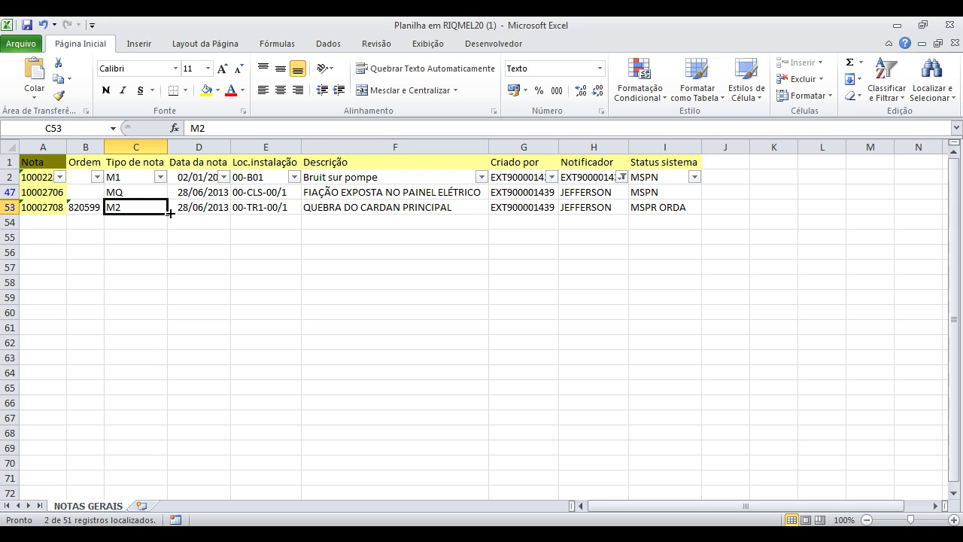
left_click(140, 194)
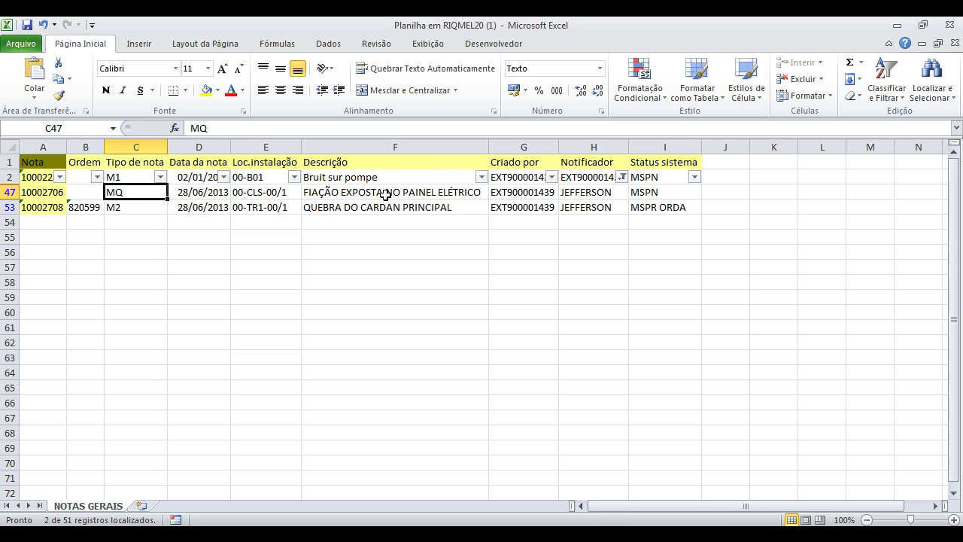
left_click(96, 210)
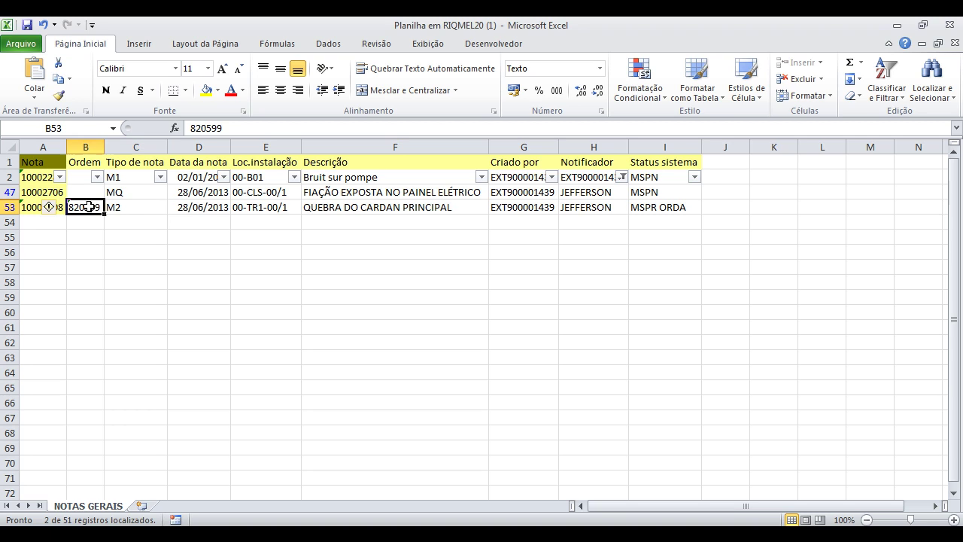
left_click(118, 208)
left_click(118, 192)
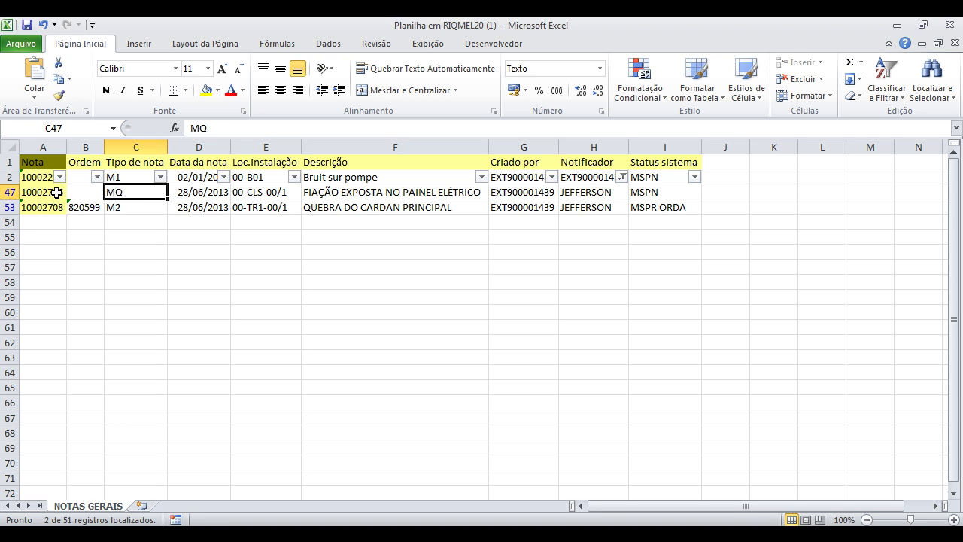
left_click(53, 207)
left_click(79, 207)
left_click(476, 367)
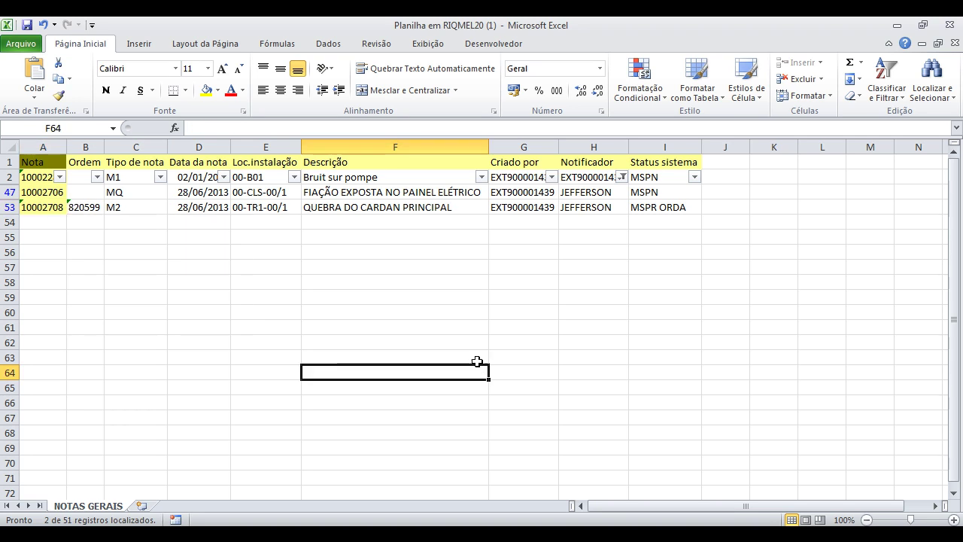
Clear the Notificador filter to show all notes in the worksheet again.
left_click(887, 83)
left_click(865, 190)
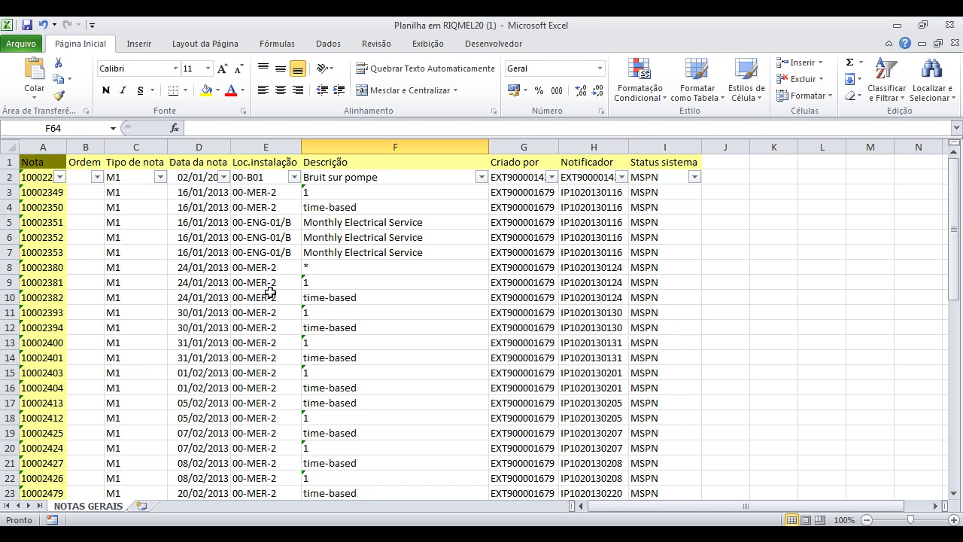
left_click(50, 237)
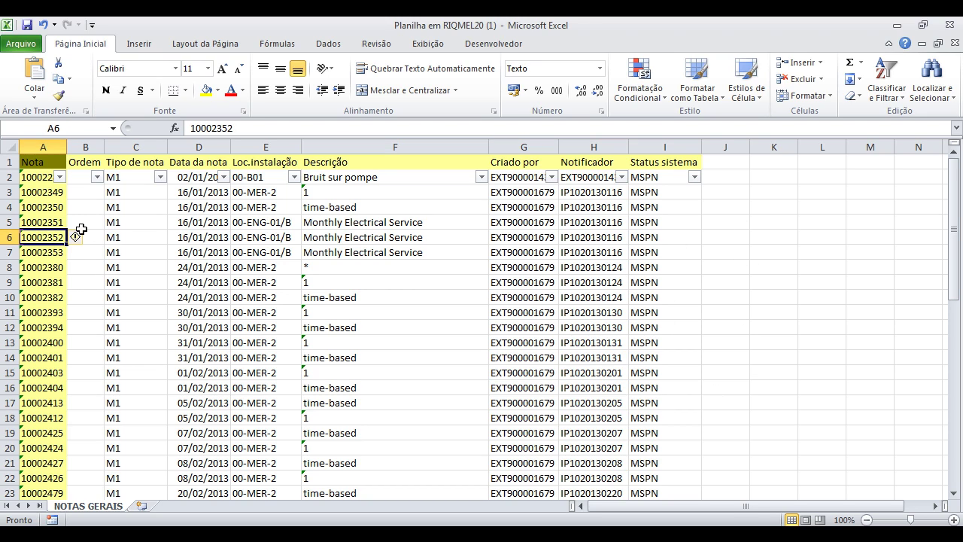
Close the exported workbook and acknowledge the information message about saving spreadsheet data in SAP.
left_click(955, 26)
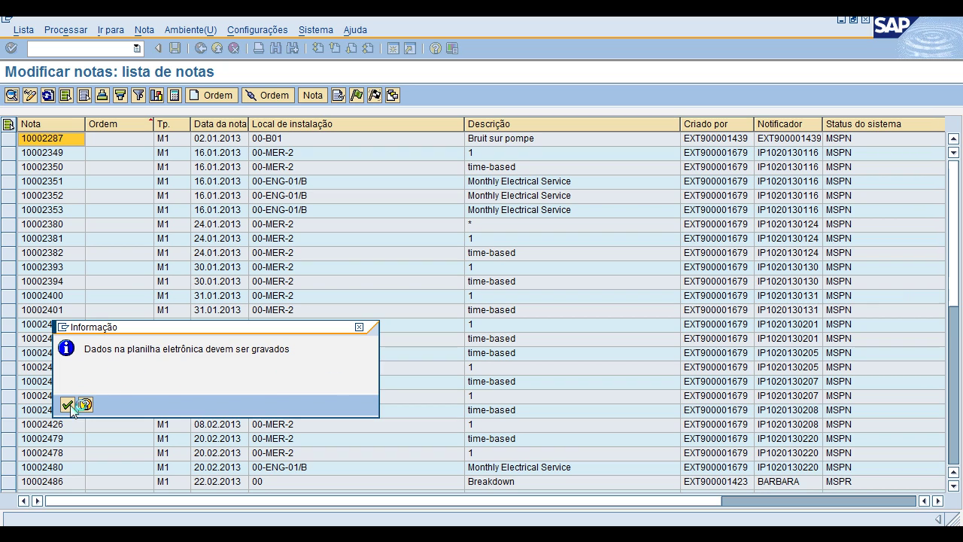
left_click(68, 404)
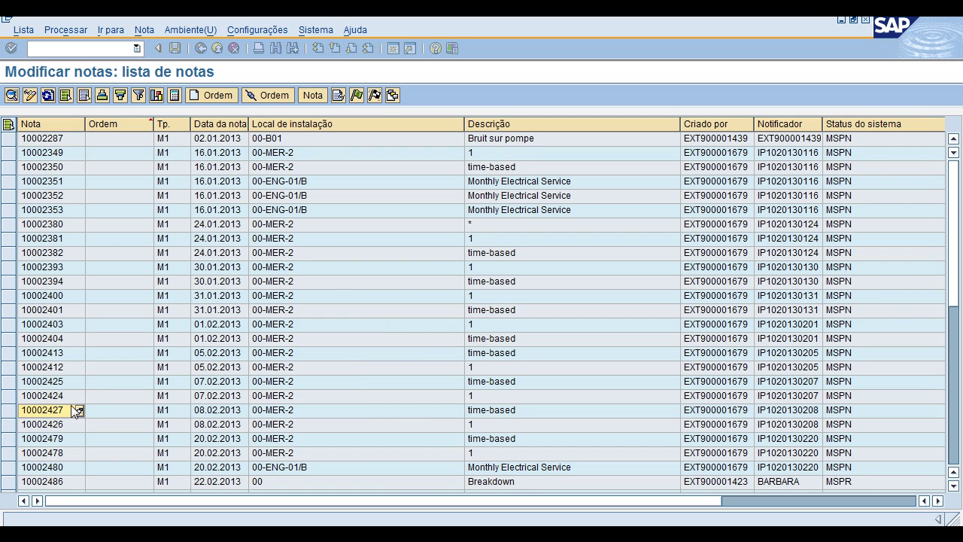
left_click(307, 230)
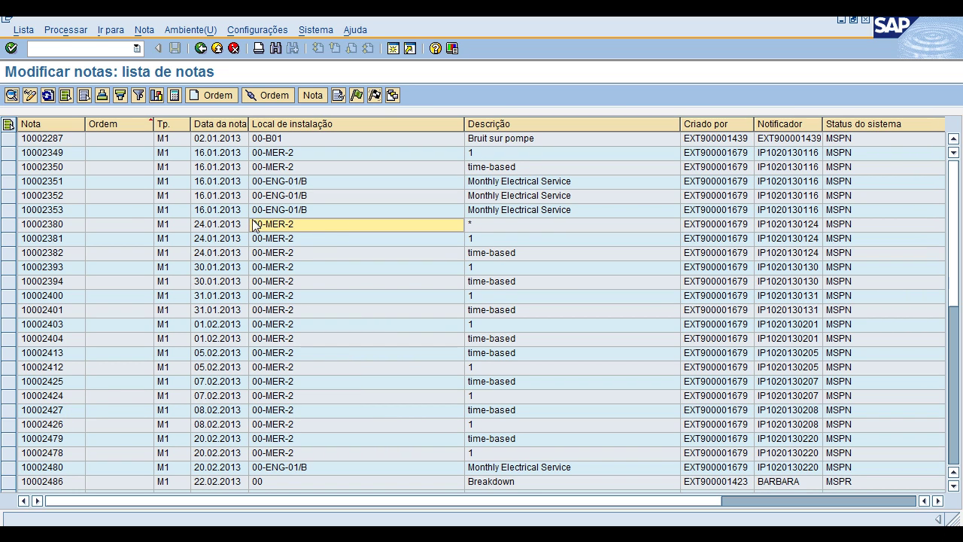
Examine the notes with assigned orders at the end of the SAP list, highlighting their rows, and return to the start.
scroll(120, 180, "down", 10)
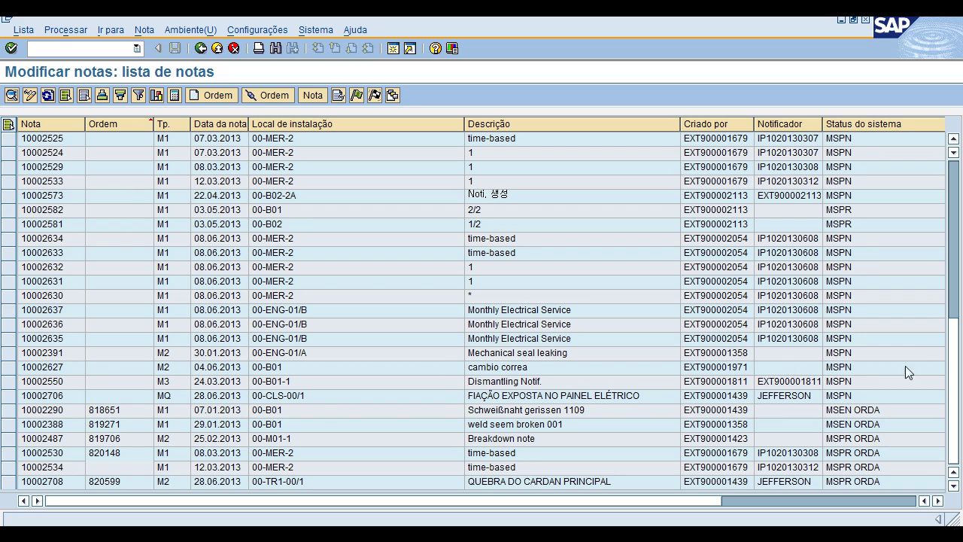
left_click(841, 412)
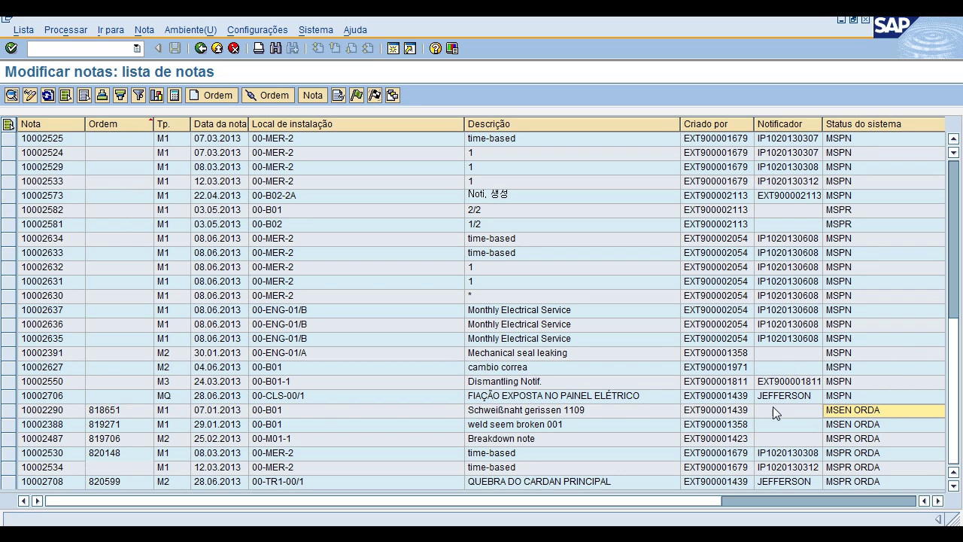
left_click_drag(5, 413, 3, 516)
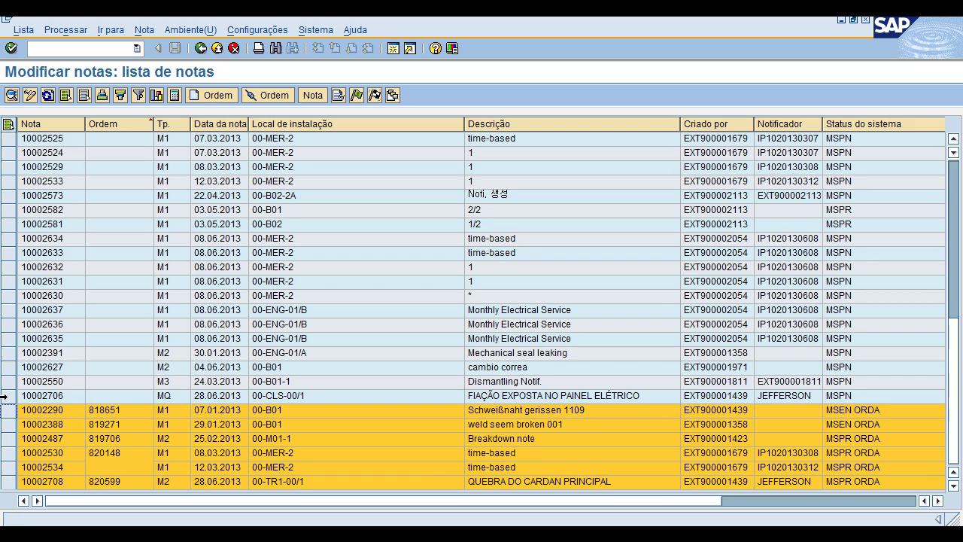
left_click_drag(3, 396, 55, 24)
left_click(104, 241)
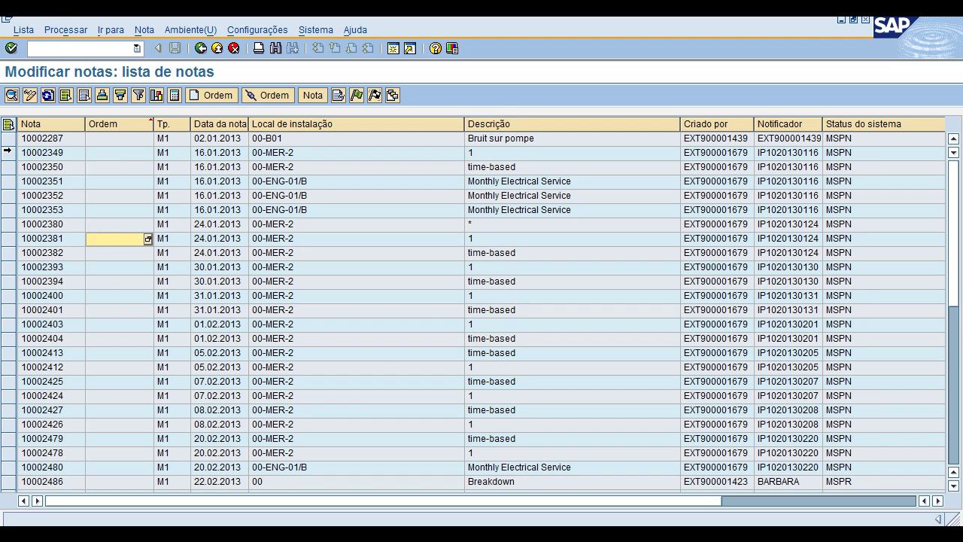
Open notes 10002349 through 10002380 for editing and create a PM01 maintenance order from note 10002349.
left_click_drag(6, 160, 5, 228)
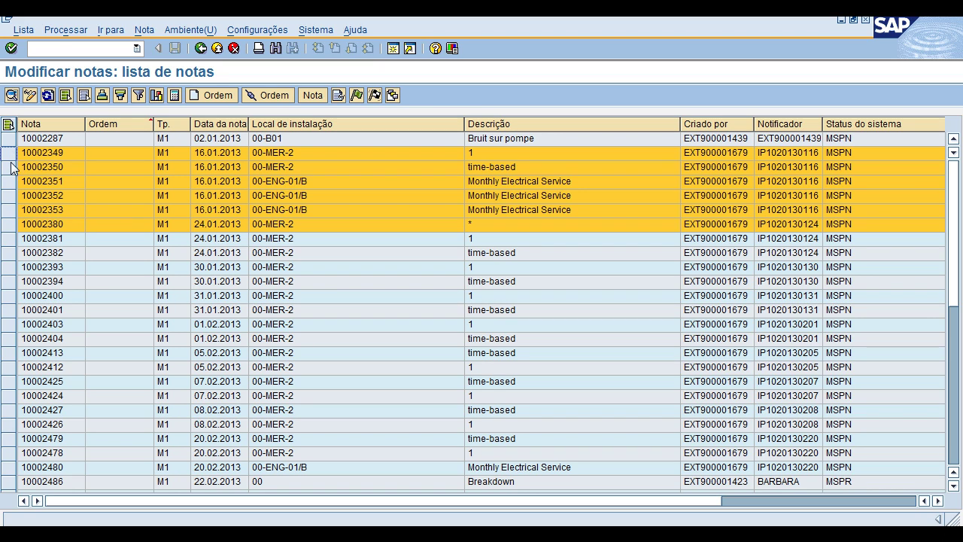
left_click(12, 95)
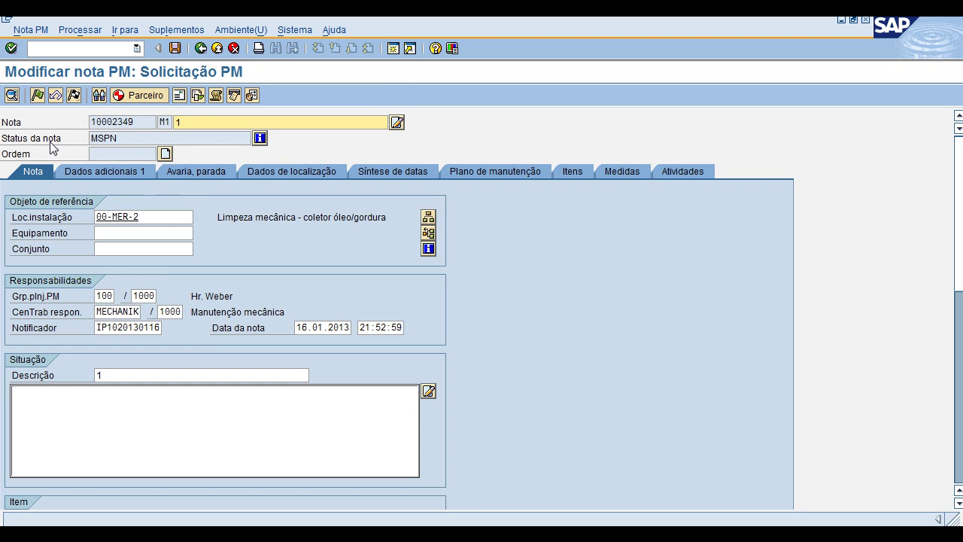
left_click(164, 154)
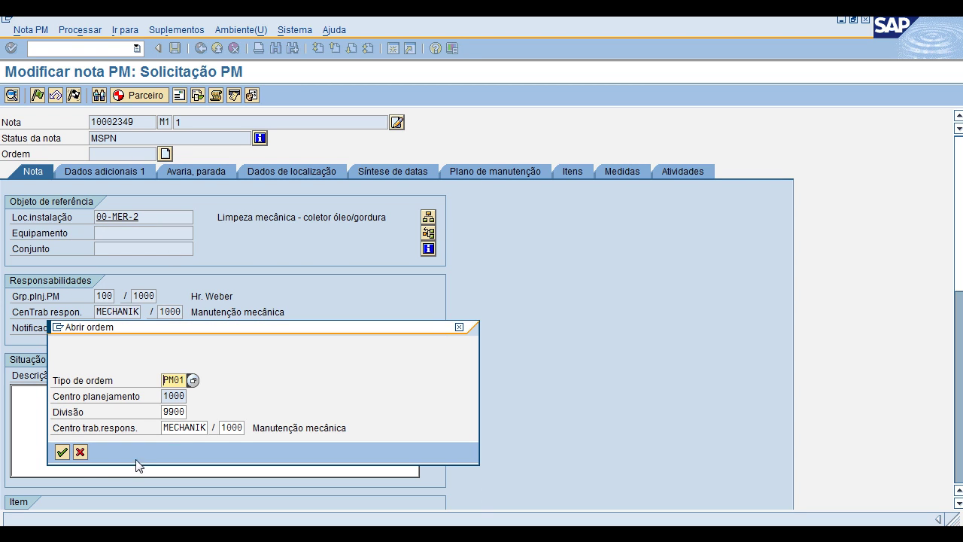
left_click(65, 452)
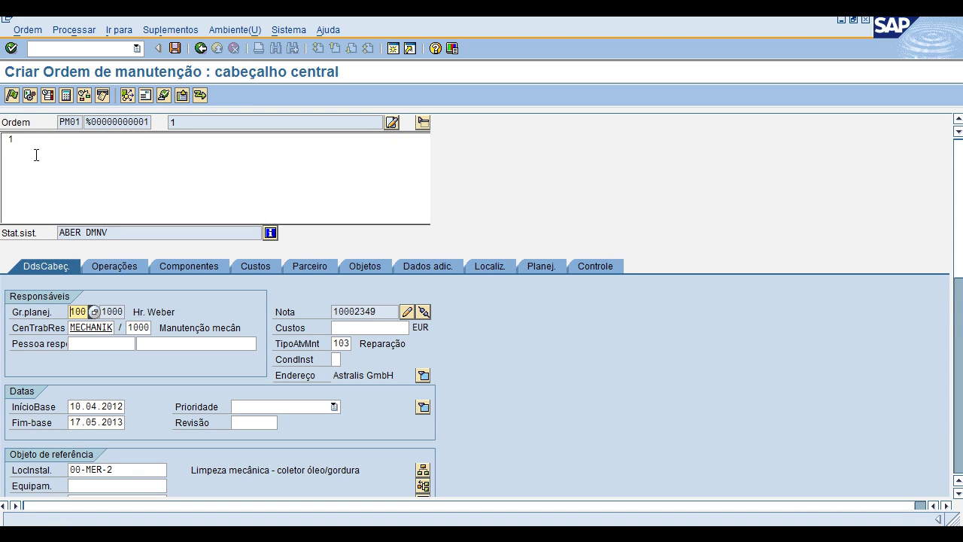
Add "ORDEM DE MNAUTENÇÃO" to the order's description text, save the order and return to the list of notes.
left_click(37, 152)
type("ORDEM DE MNAUTENÇÃO")
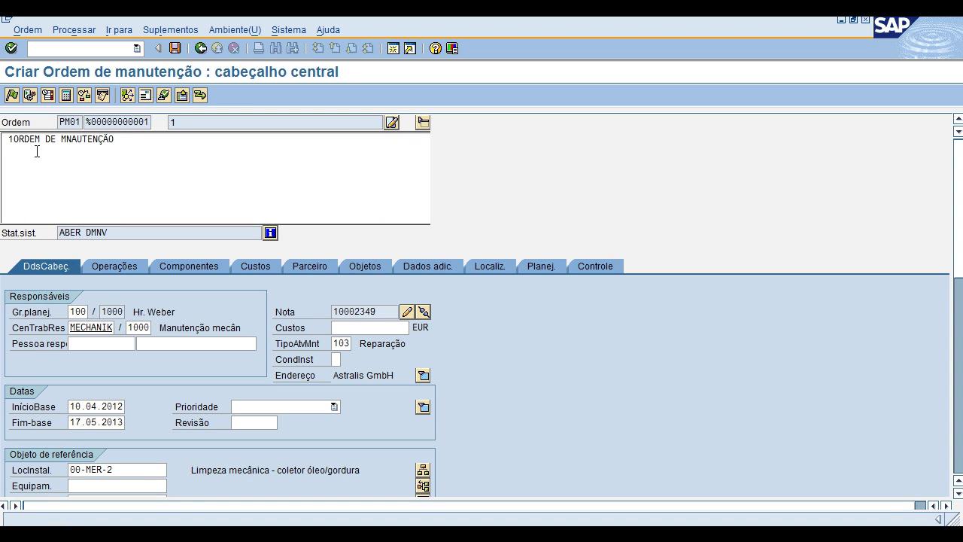
left_click(174, 48)
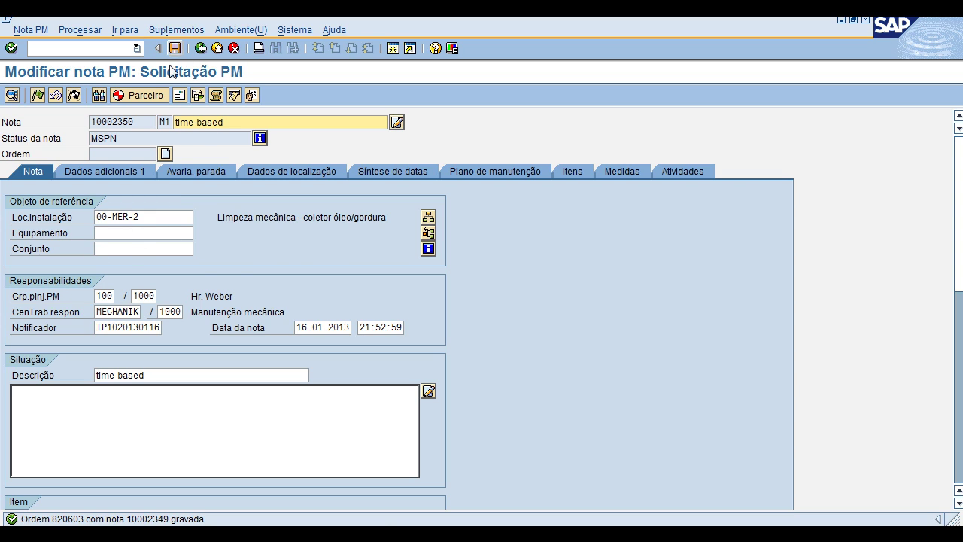
left_click(176, 49)
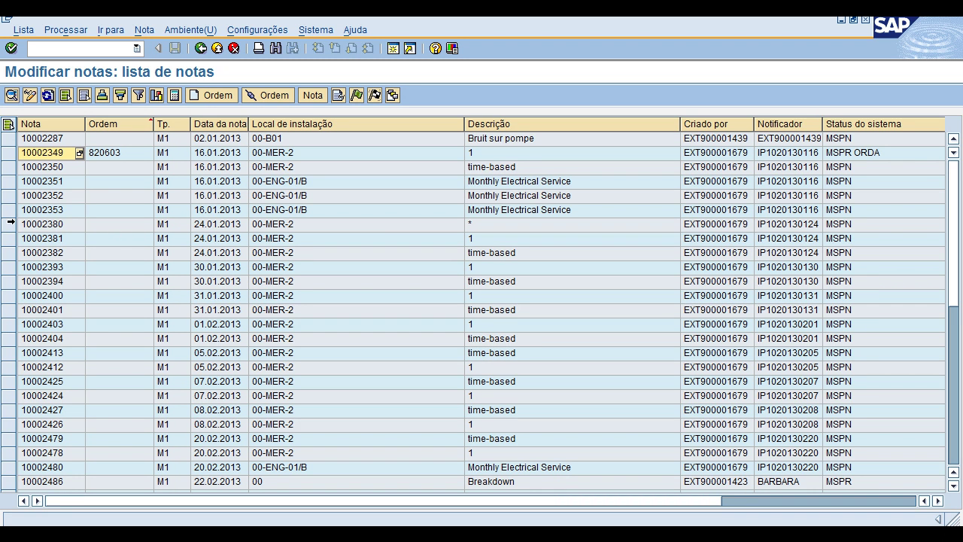
Put notes 10002380 through 10002403 in process together.
left_click_drag(11, 224, 8, 304)
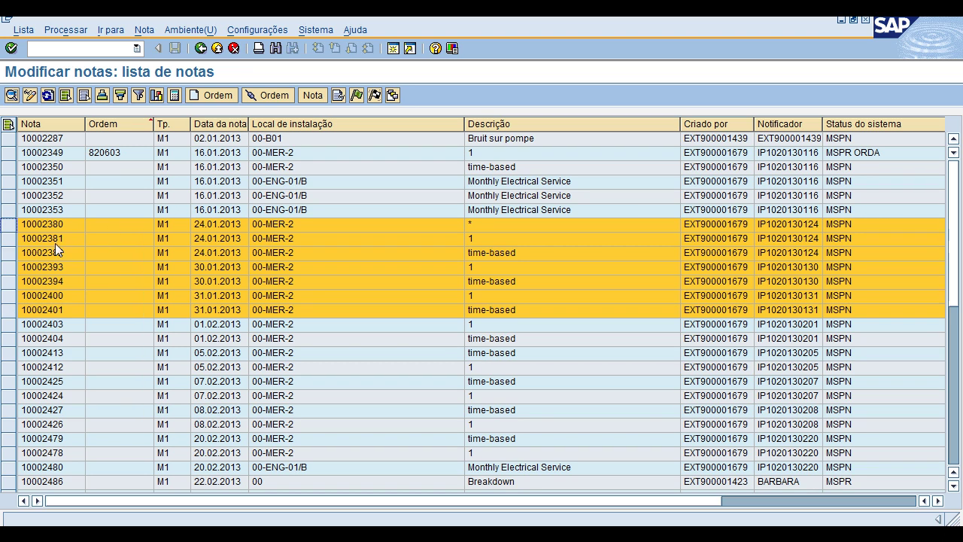
left_click(9, 224)
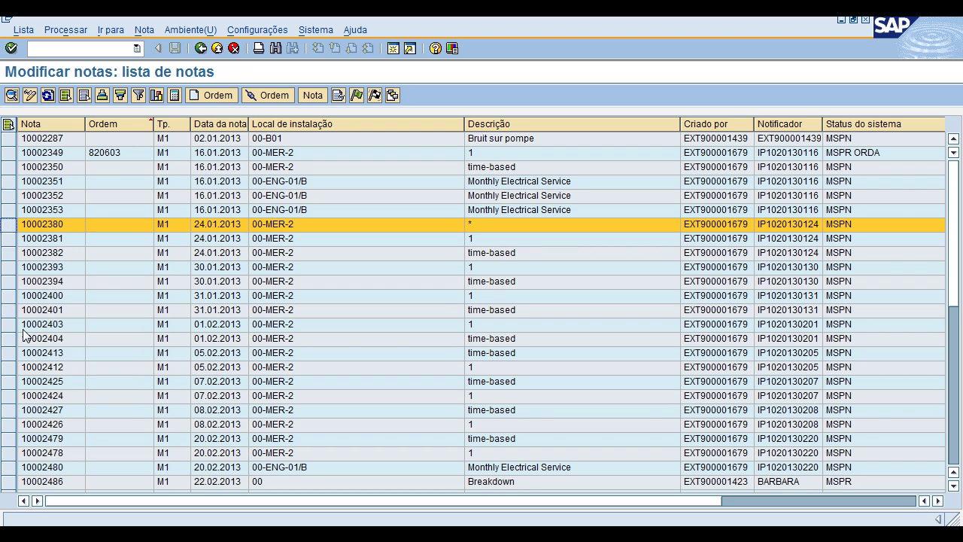
left_click_drag(8, 324, 4, 219)
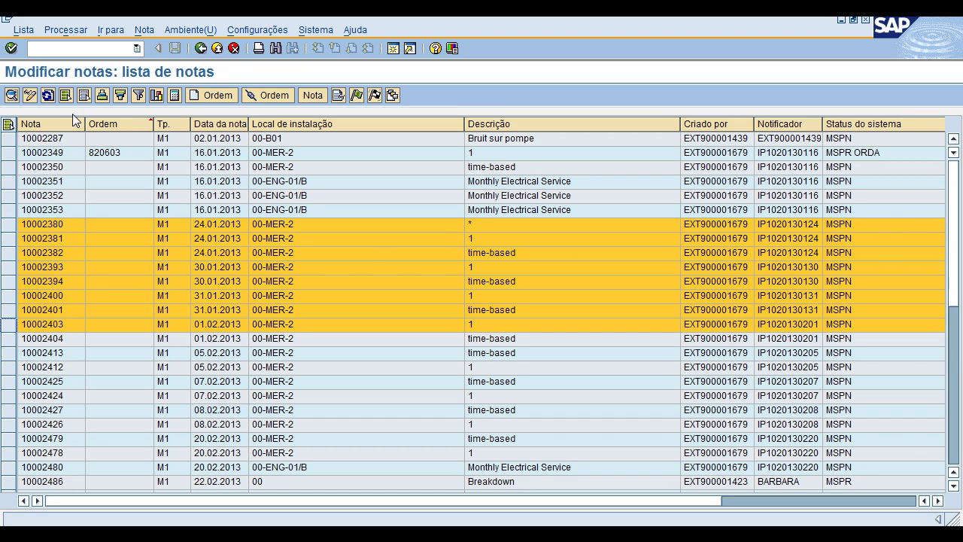
left_click(356, 94)
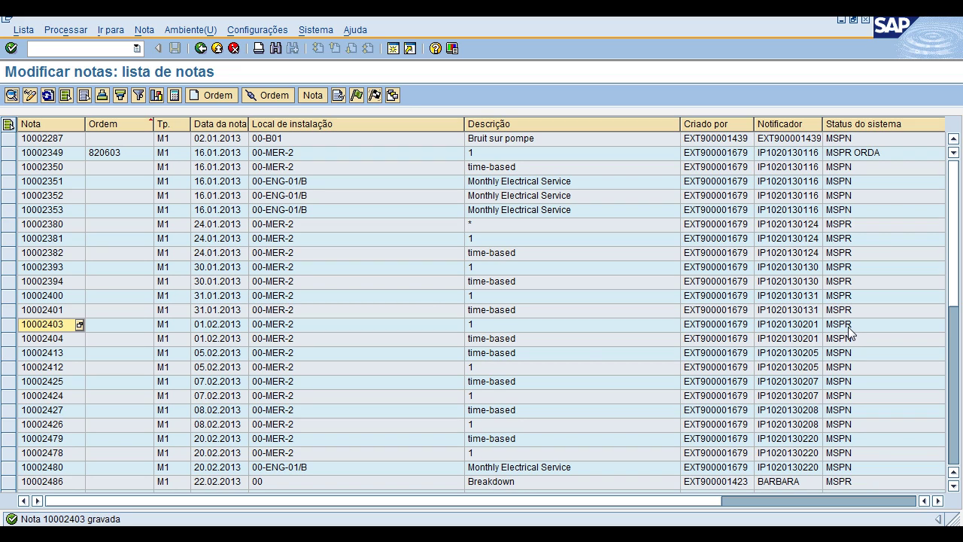
Complete notes 10002404, 10002413 and 10002412 one after another, accepting the proposed reference and completion dates.
left_click_drag(7, 338, 7, 363)
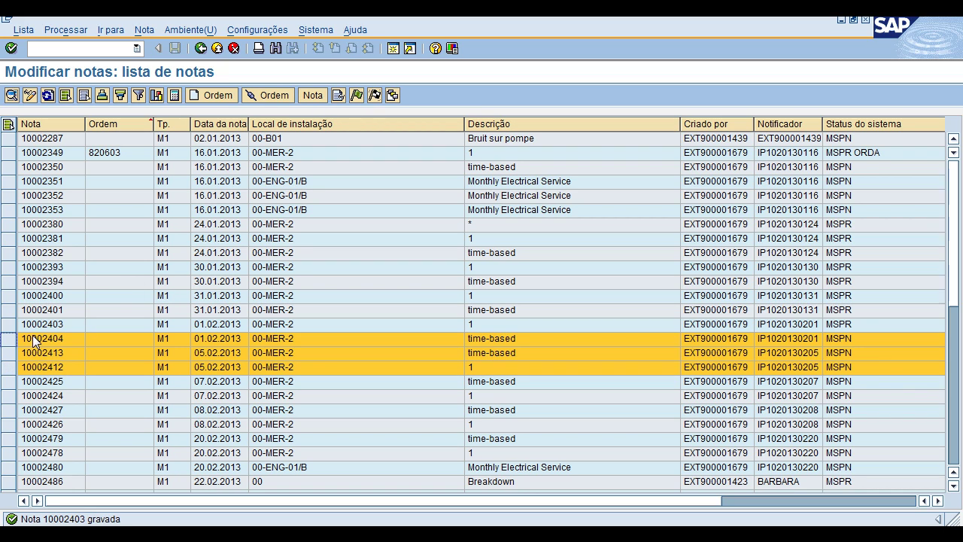
left_click(12, 96)
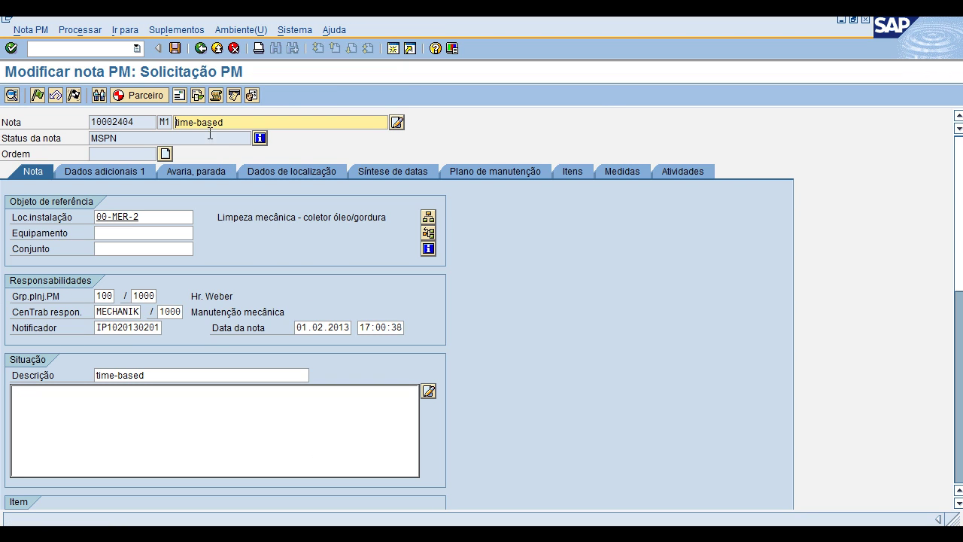
left_click(75, 95)
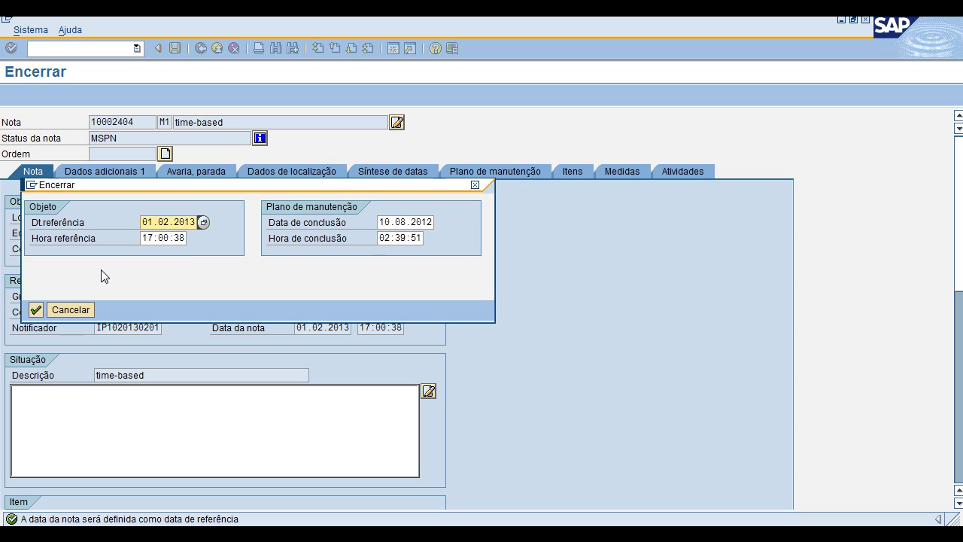
left_click(36, 309)
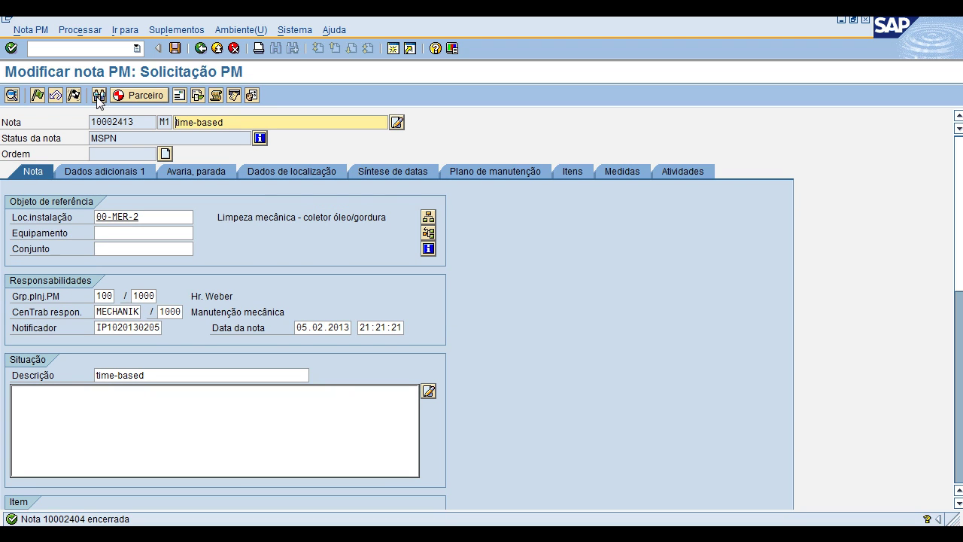
left_click(74, 95)
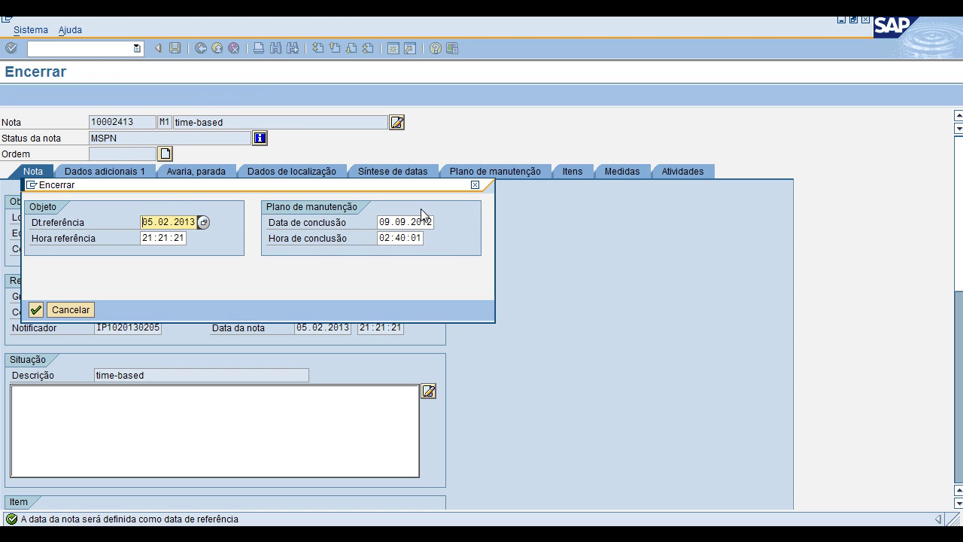
left_click(36, 310)
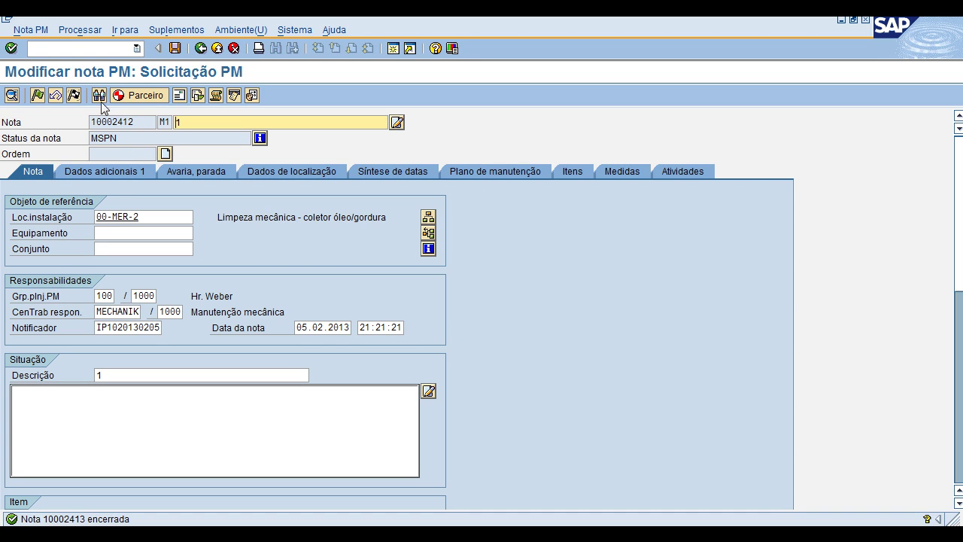
left_click(99, 98)
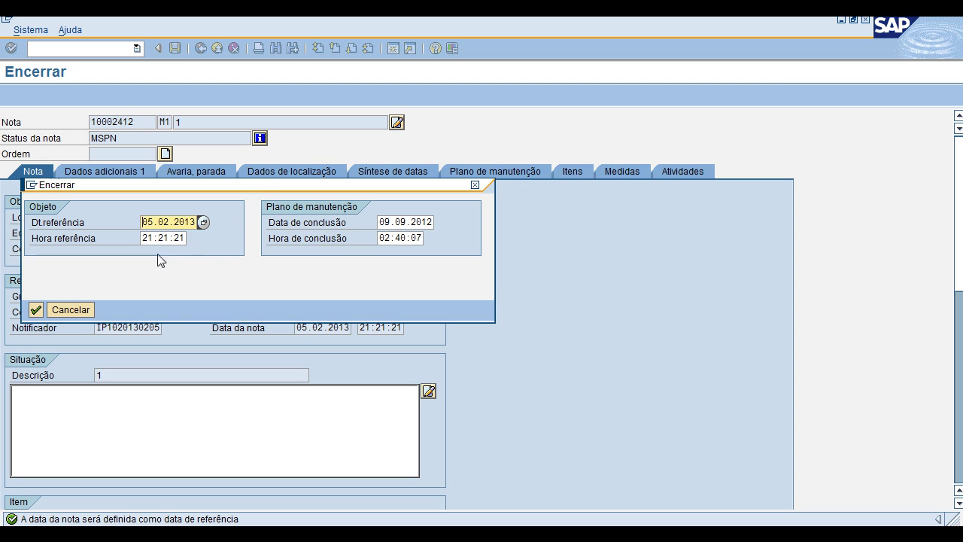
left_click(37, 309)
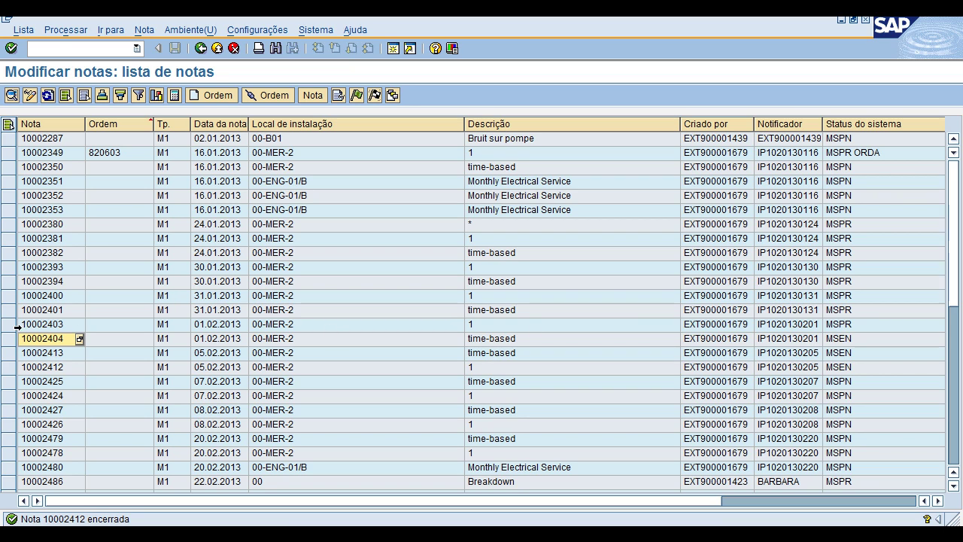
Check the system status of the completed notes, then refresh the list and highlight notes 10002573 through 10002525.
left_click_drag(4, 338, 4, 367)
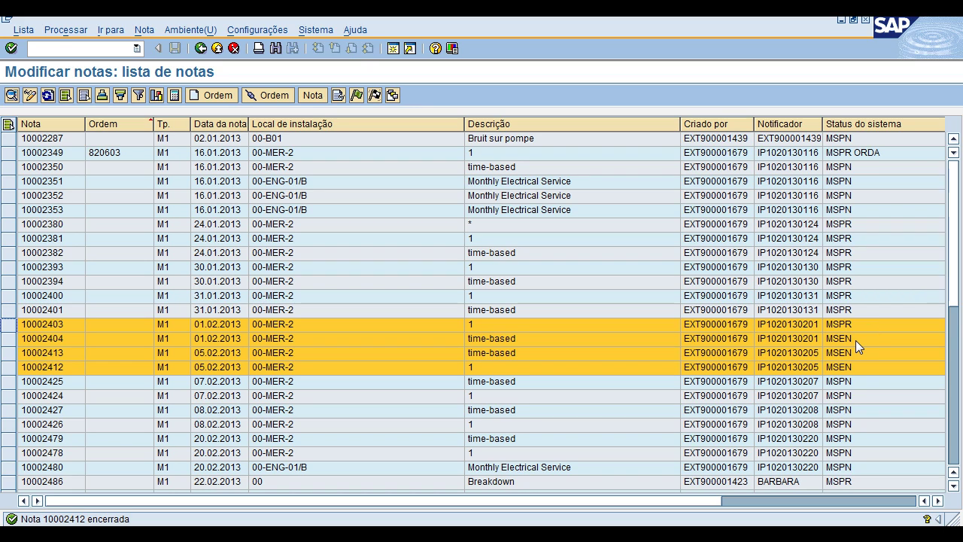
left_click(633, 295)
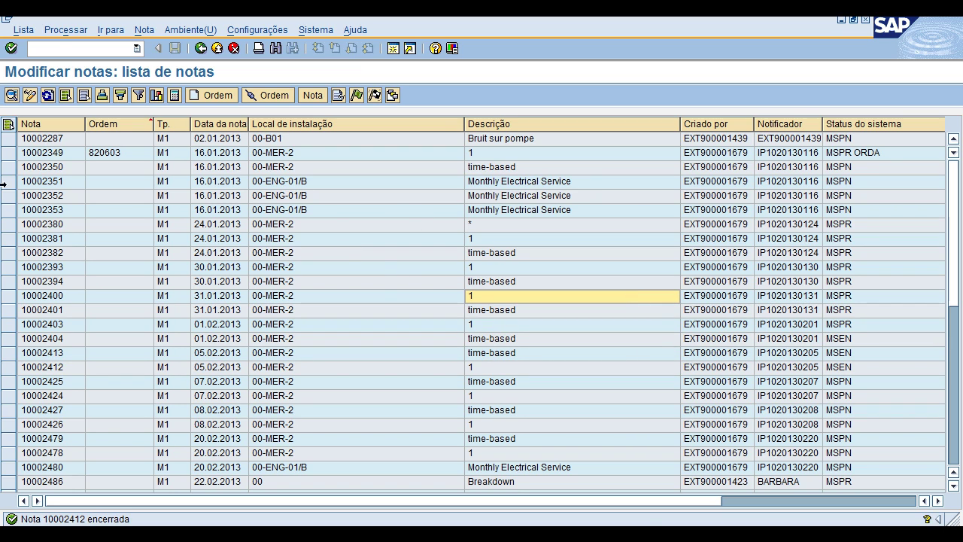
left_click(49, 98)
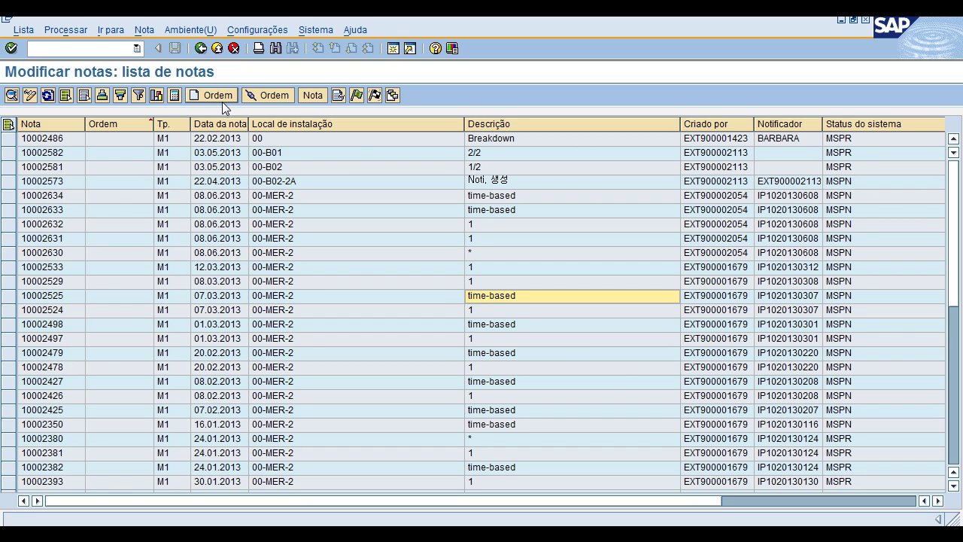
left_click_drag(5, 181, 4, 298)
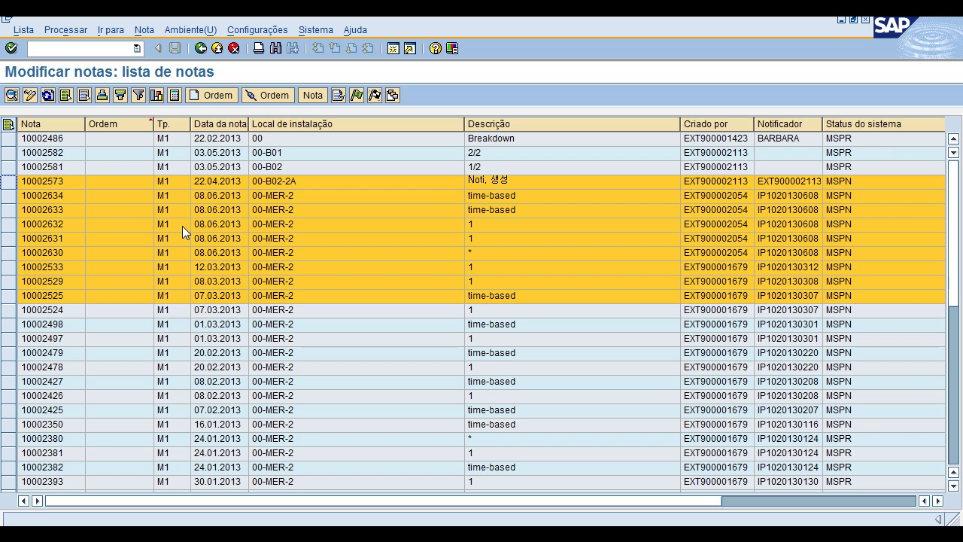
Leave the note list, open transaction IW69 and set the start of the note date range to 01.01.2013.
left_click(200, 48)
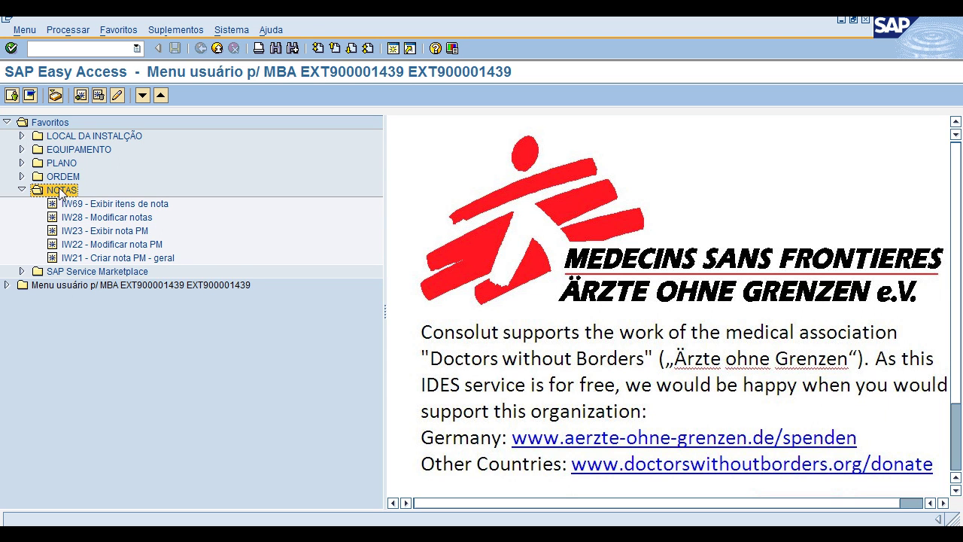
double_click(123, 205)
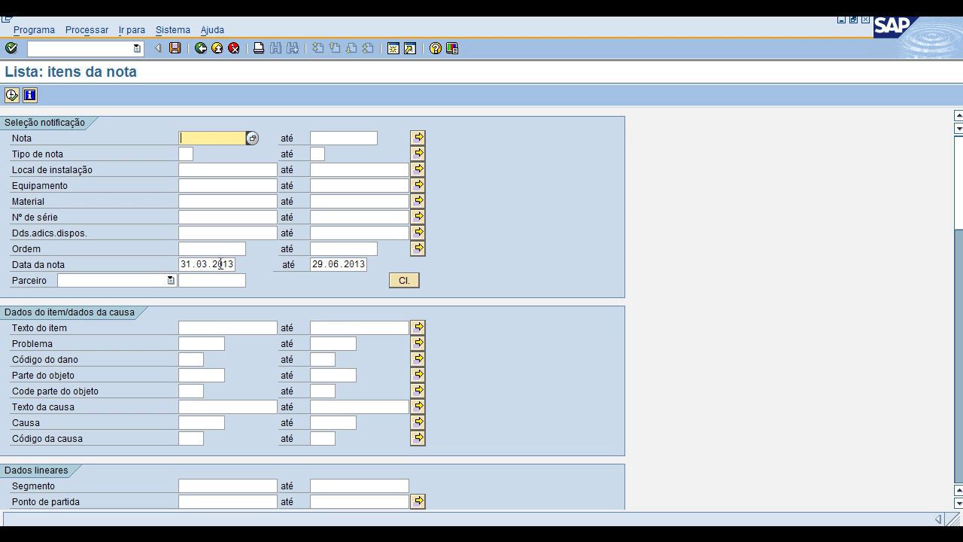
left_click(183, 264)
type("0")
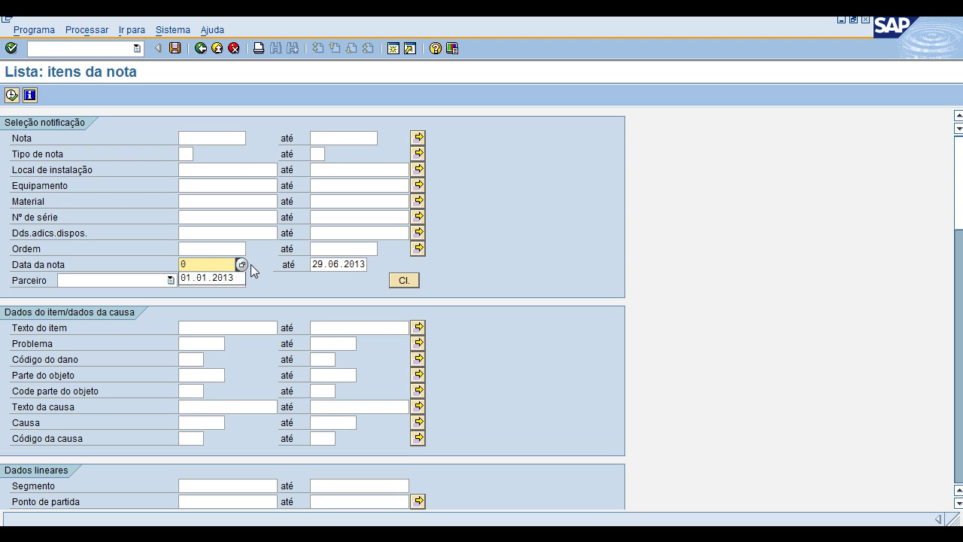
left_click(219, 277)
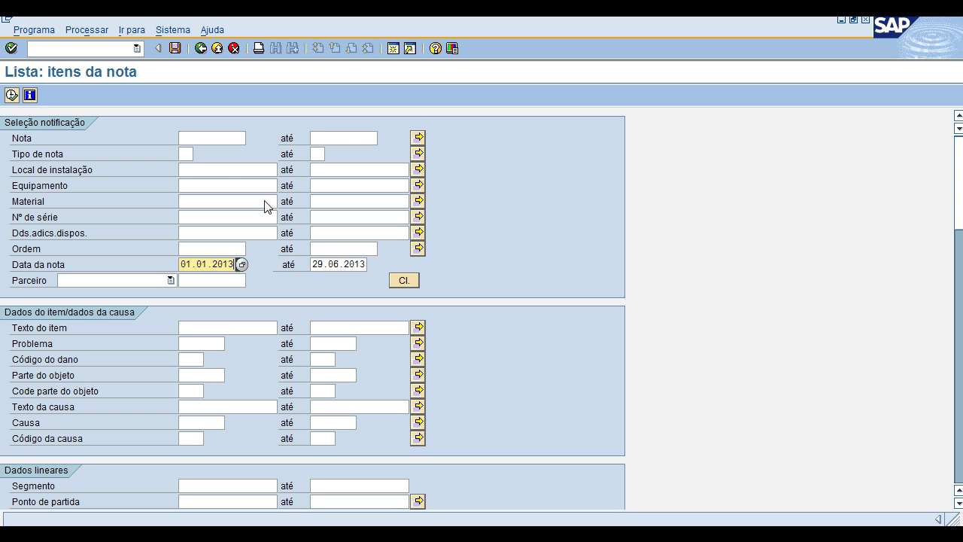
Set Local de instalação to 00*, leave Tipo de nota empty and run the note item selection.
left_click(185, 170)
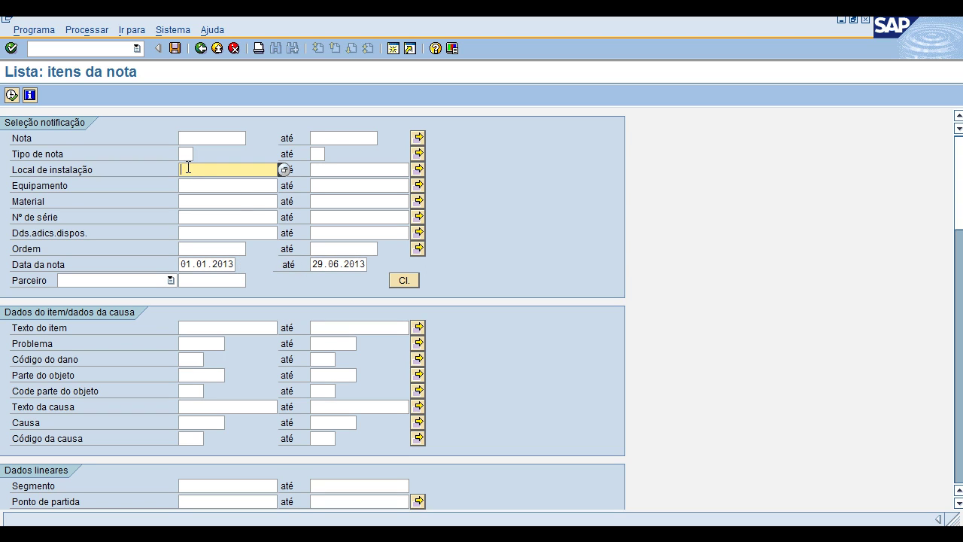
type("0")
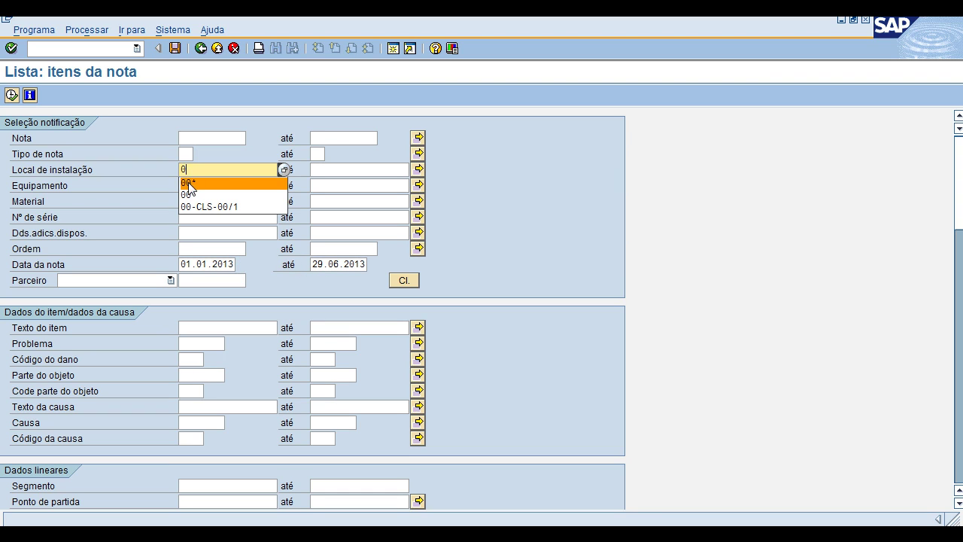
left_click(188, 182)
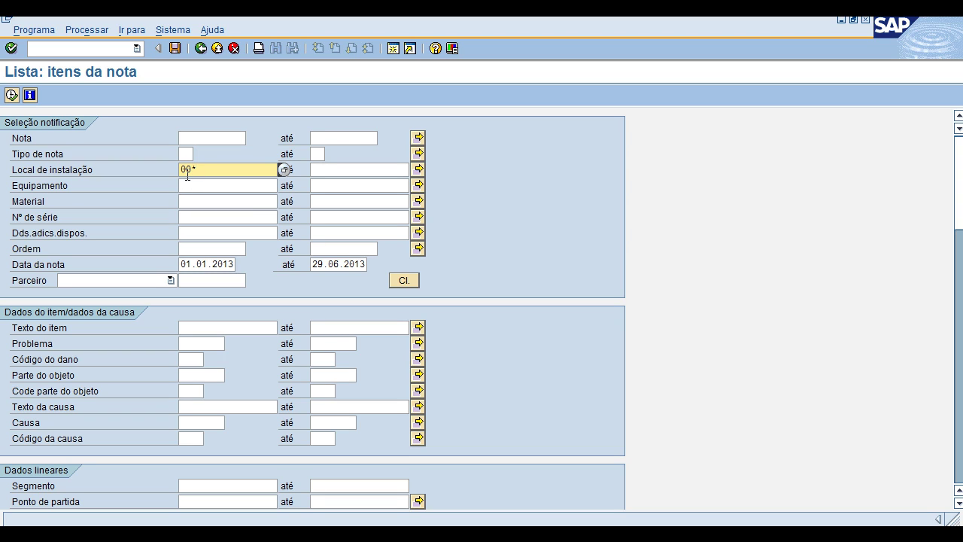
key("BackSpace")
type("1")
left_click(186, 154)
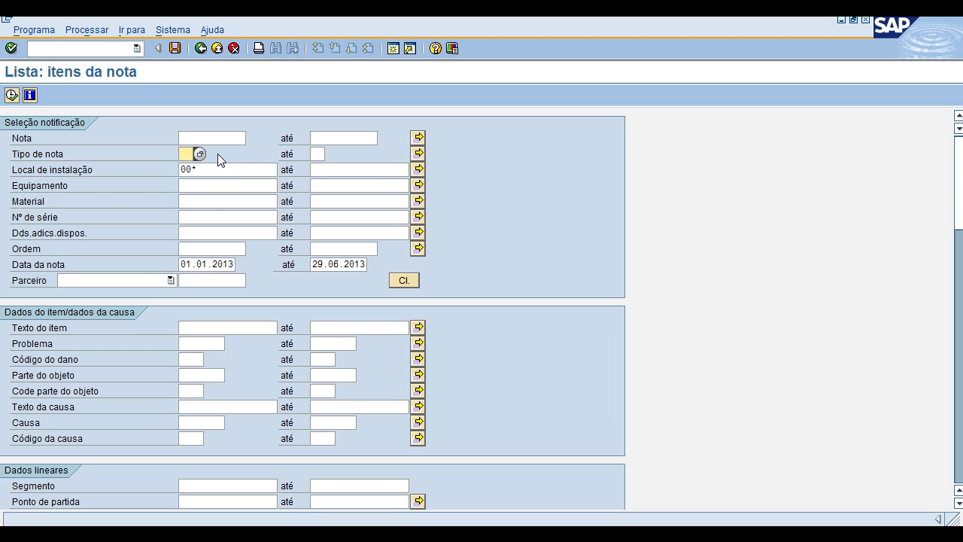
left_click(134, 154)
left_click(13, 95)
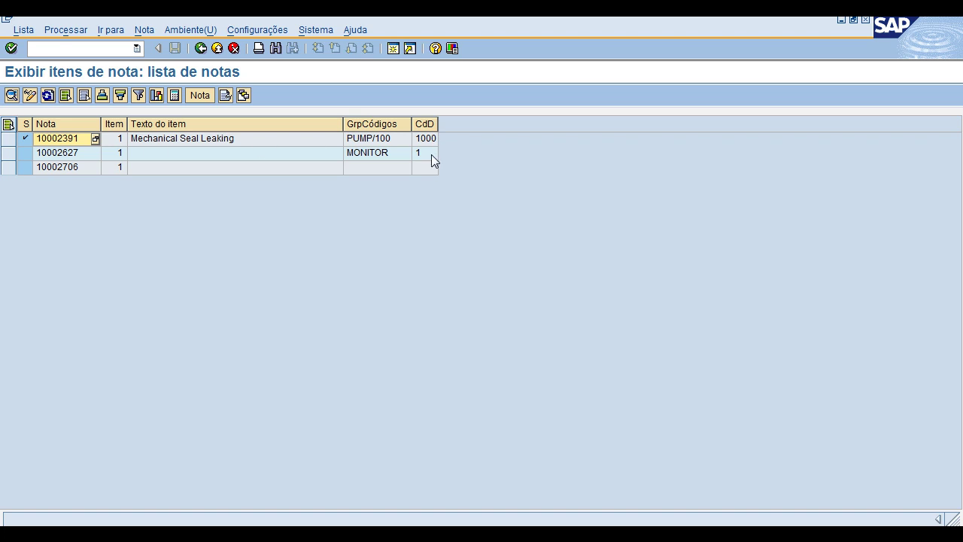
Display note 10002391 from the item list and examine the malfunction start and end dates in Dds.avaria.
double_click(64, 141)
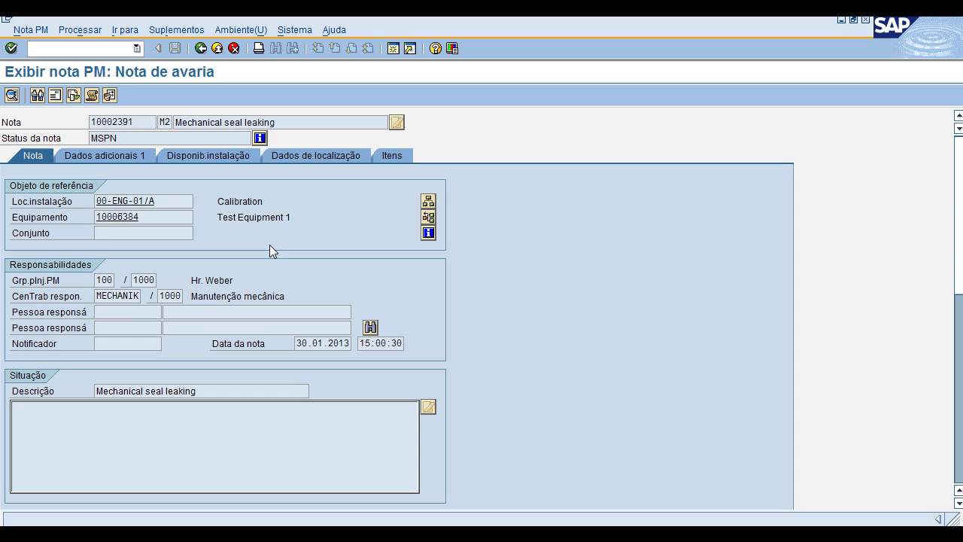
scroll(269, 244, "down", 3)
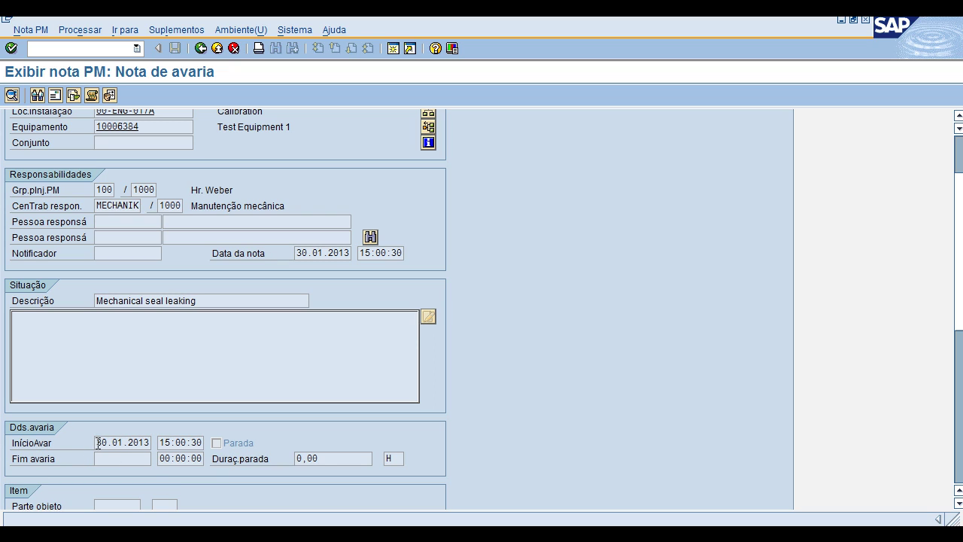
left_click_drag(97, 442, 132, 441)
left_click(99, 458)
left_click_drag(97, 442, 147, 443)
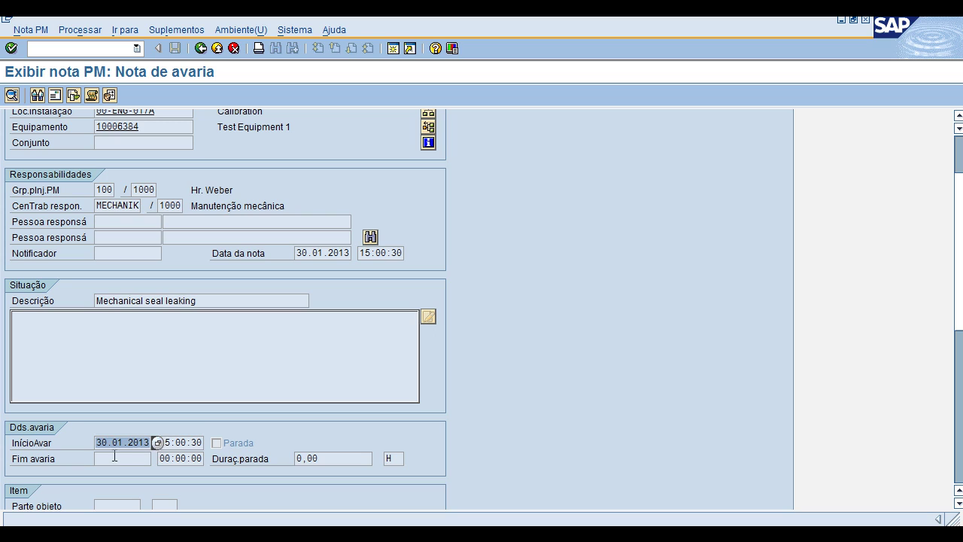
Check the malfunction end field, the Parada flag and the malfunction start date in Dds.avaria, then return to the item list.
left_click(114, 456)
left_click(219, 444)
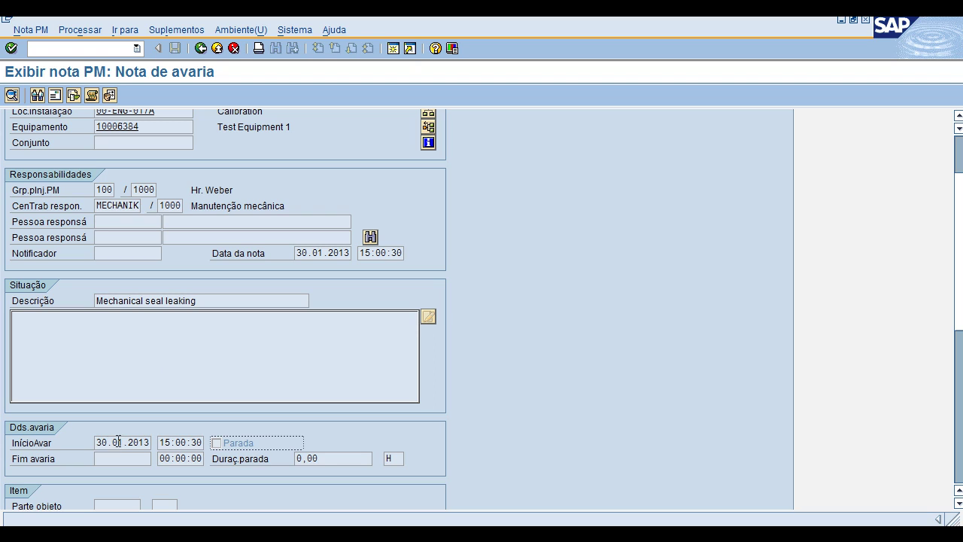
left_click_drag(98, 442, 156, 443)
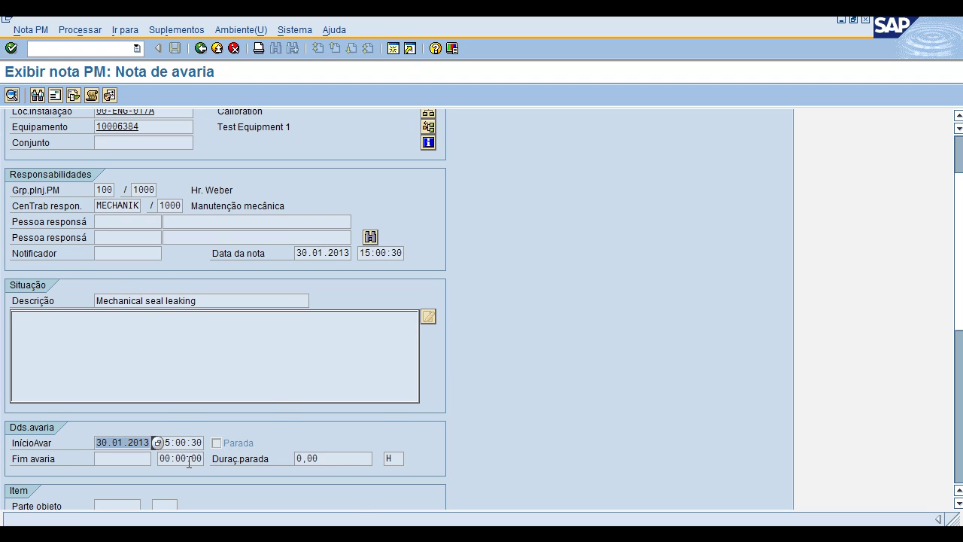
scroll(190, 460, "down", 1)
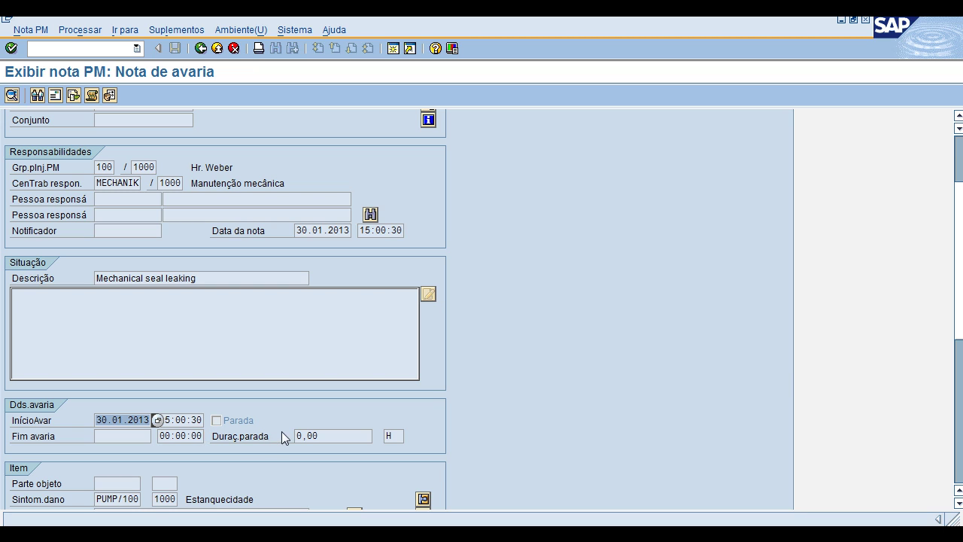
left_click(200, 48)
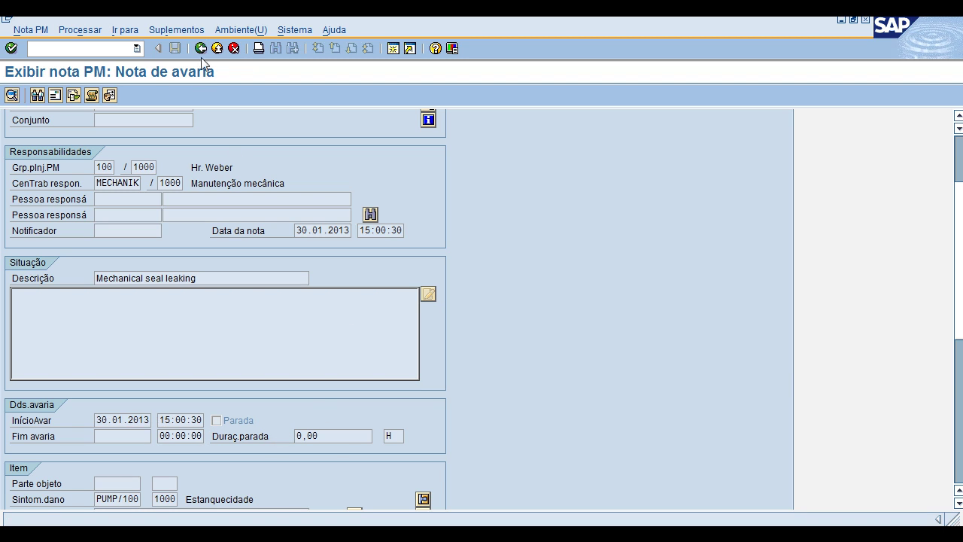
Display note 10002627 from the item list, examine its malfunction start and end dates, and leave the note.
double_click(208, 153)
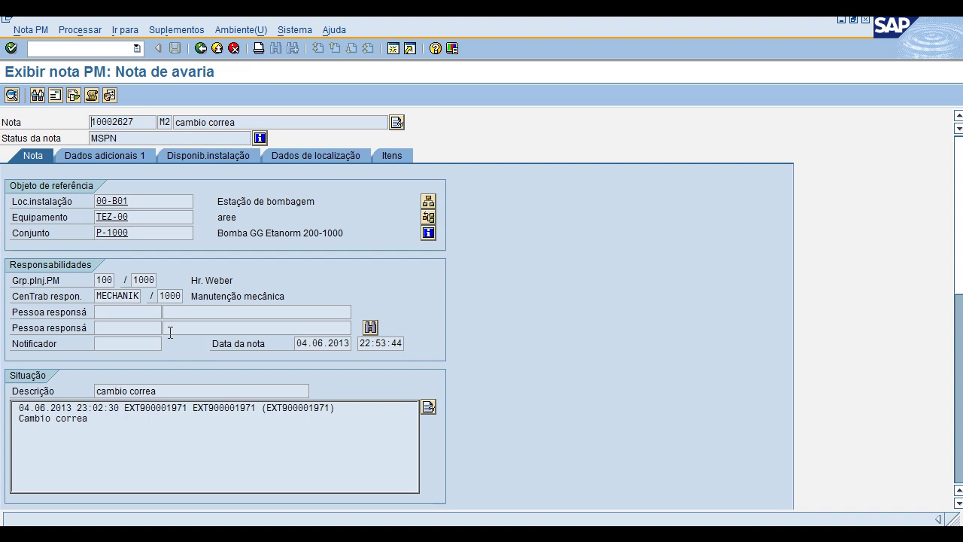
scroll(170, 333, "down", 3)
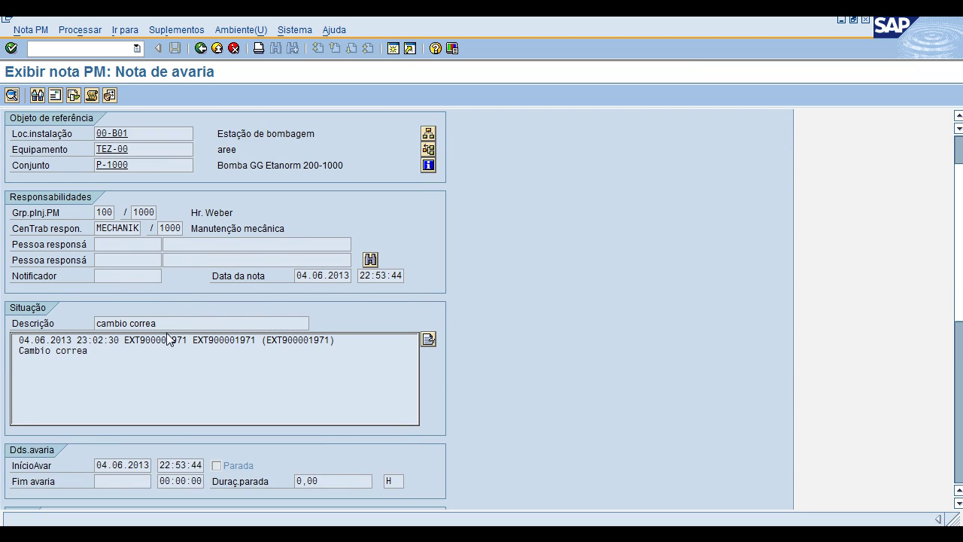
scroll(168, 334, "down", 1)
left_click_drag(101, 377, 200, 382)
left_click(119, 390)
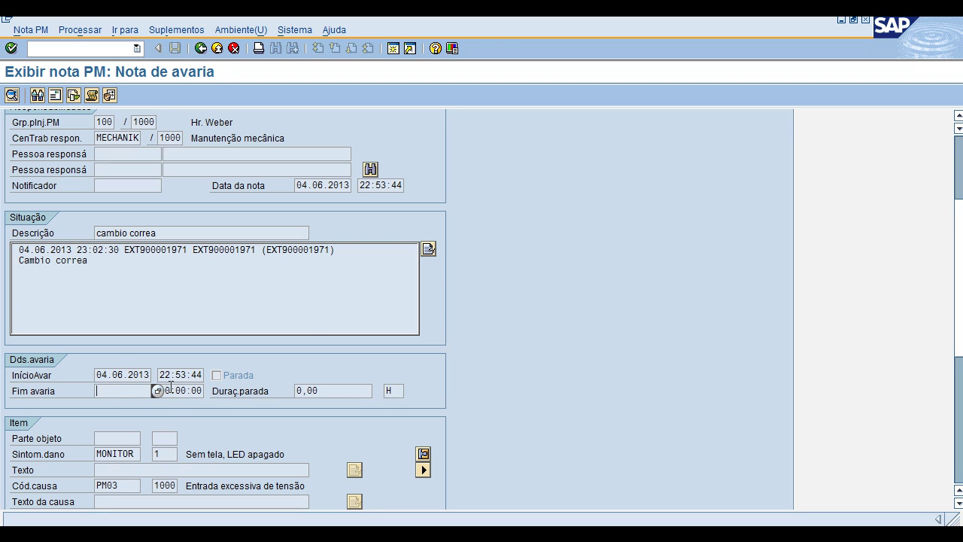
scroll(312, 289, "up", 2)
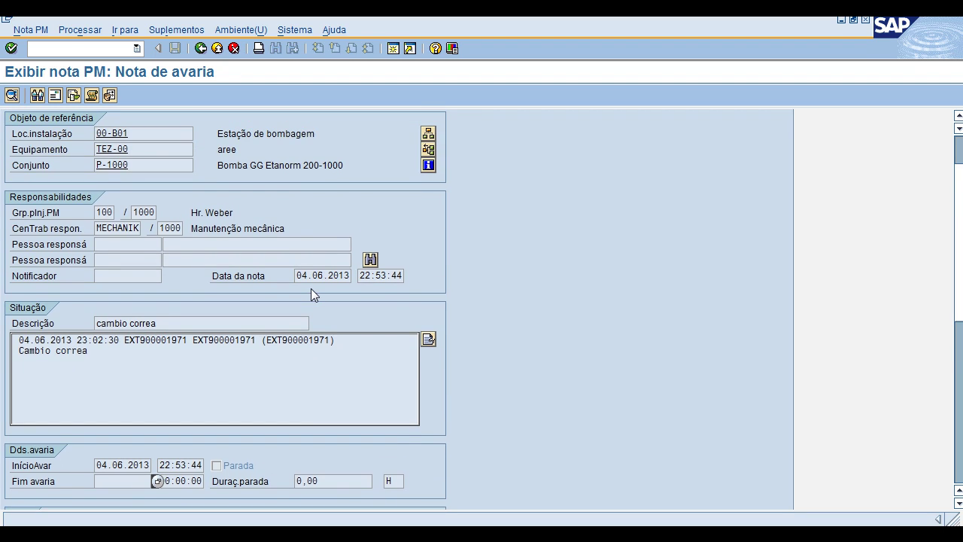
left_click(201, 49)
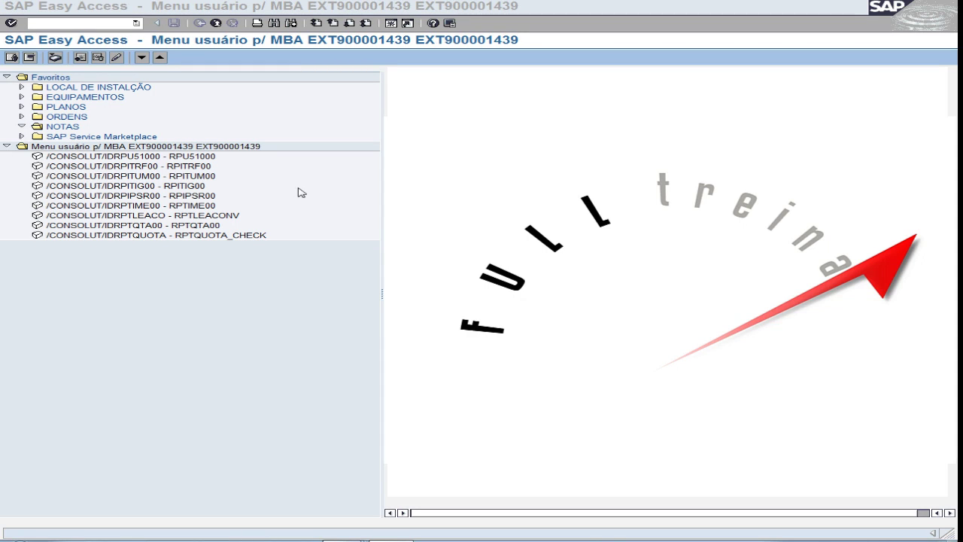
Expand the ORDENS favorites folder and open the order creation transaction IW31.
left_click(21, 116)
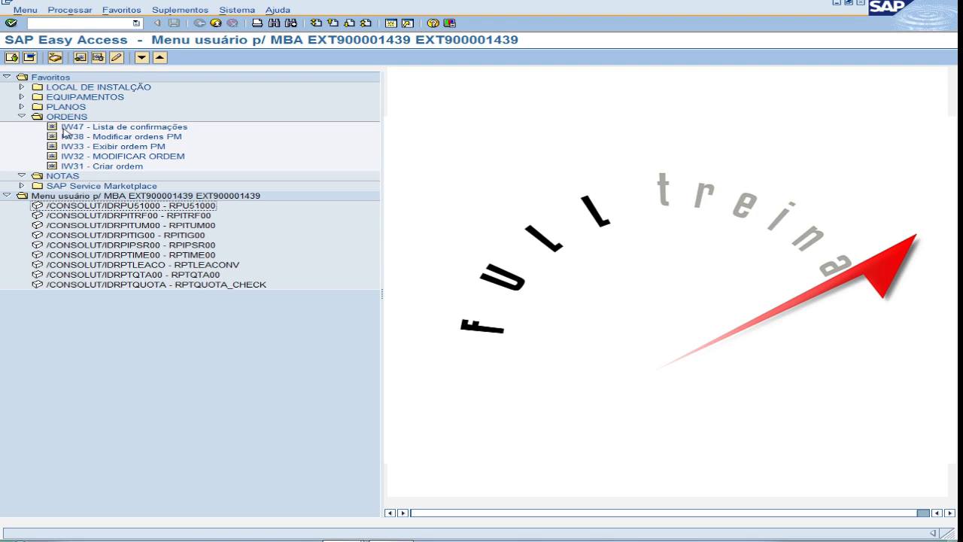
left_click(23, 116)
left_click(21, 116)
left_click(47, 24)
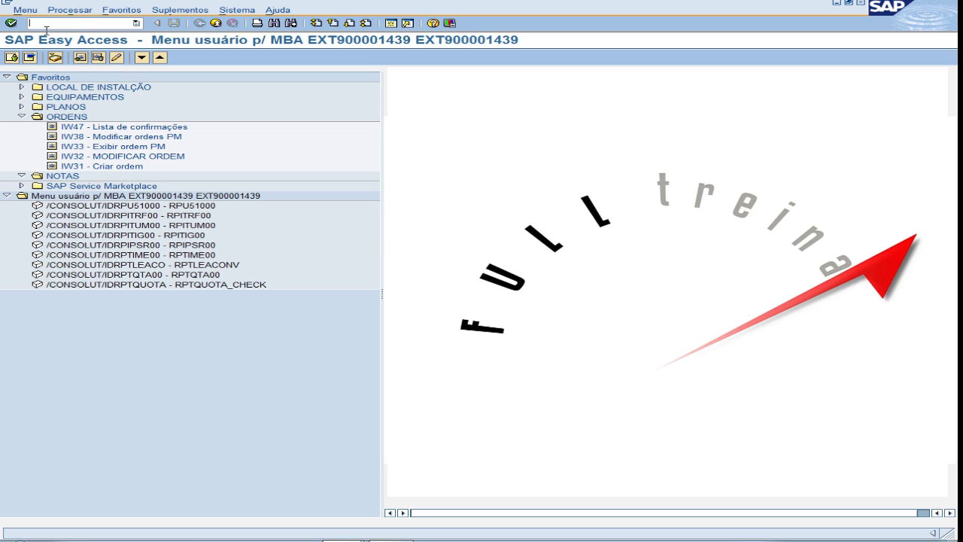
type("i")
left_click(11, 23)
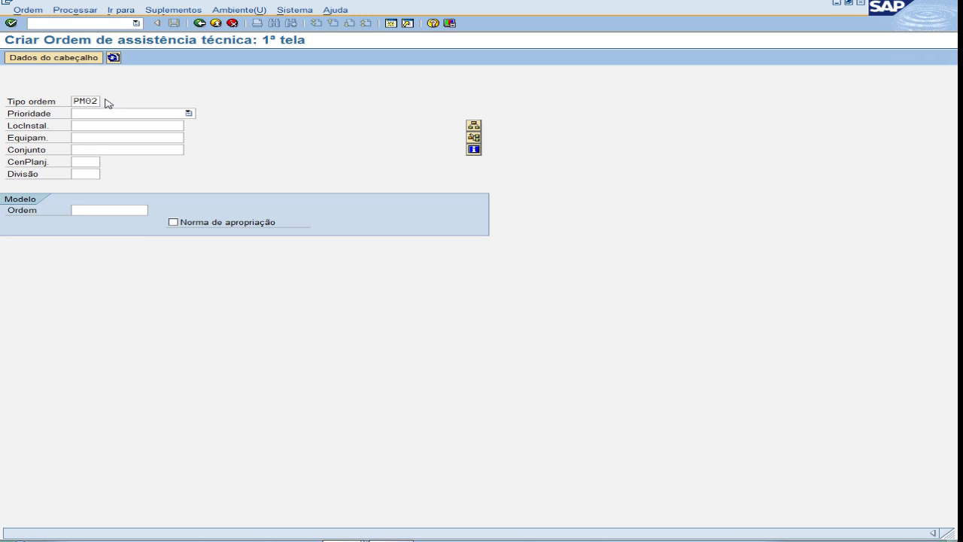
Open the list of possible order types and examine entries PM02 through PM07 and PM09.
left_click(106, 102)
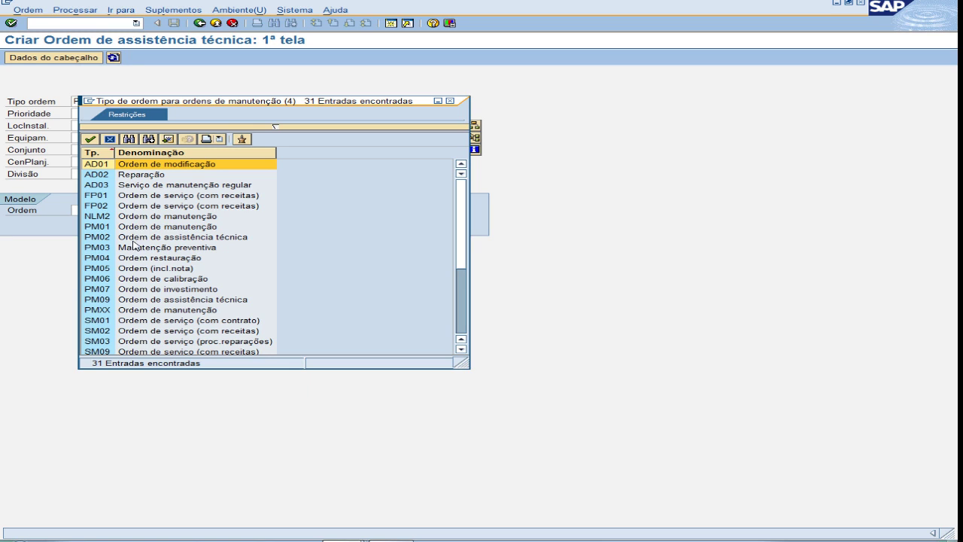
left_click(132, 238)
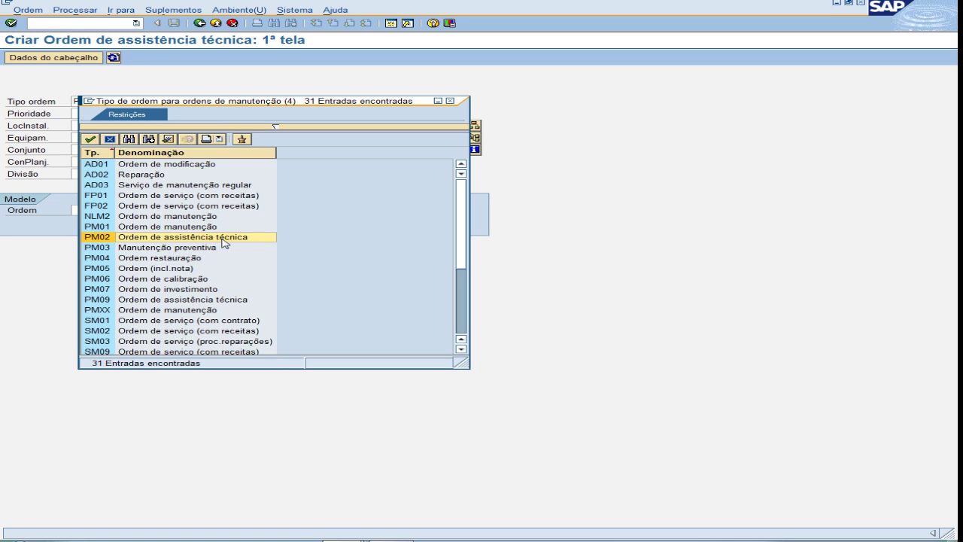
left_click(136, 249)
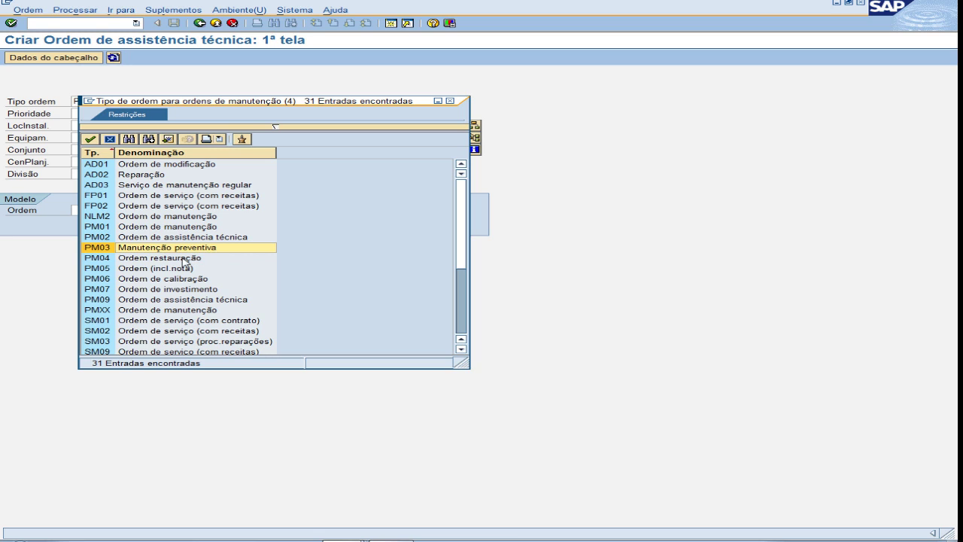
left_click(166, 261)
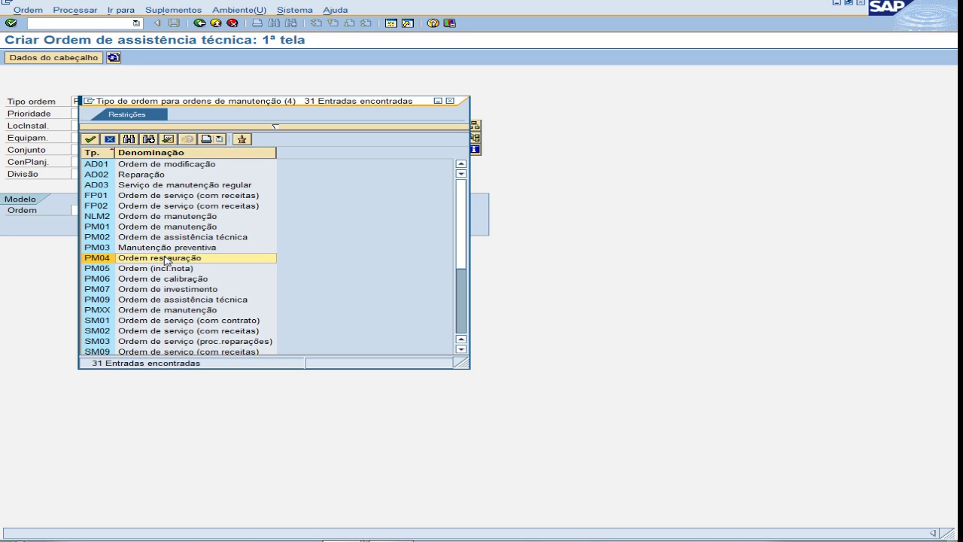
left_click(147, 271)
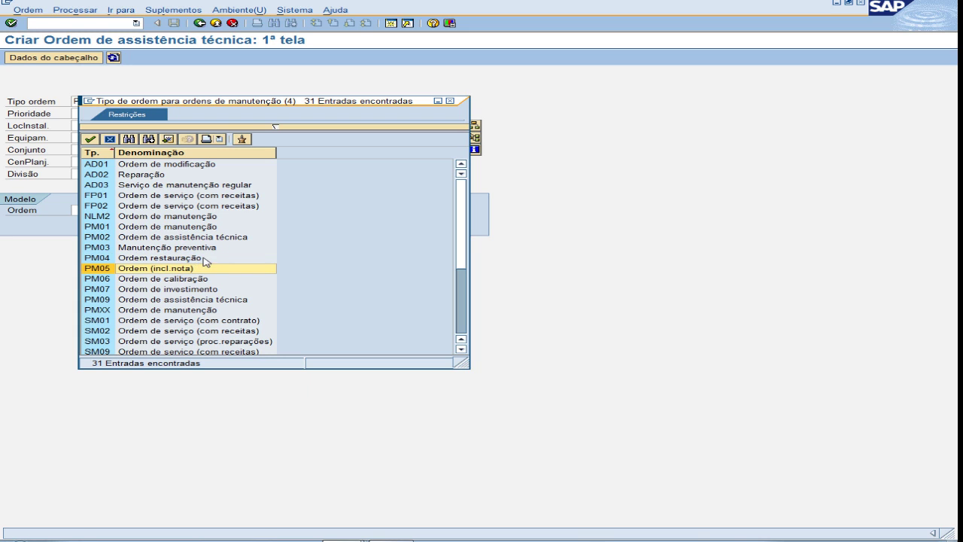
left_click(153, 259)
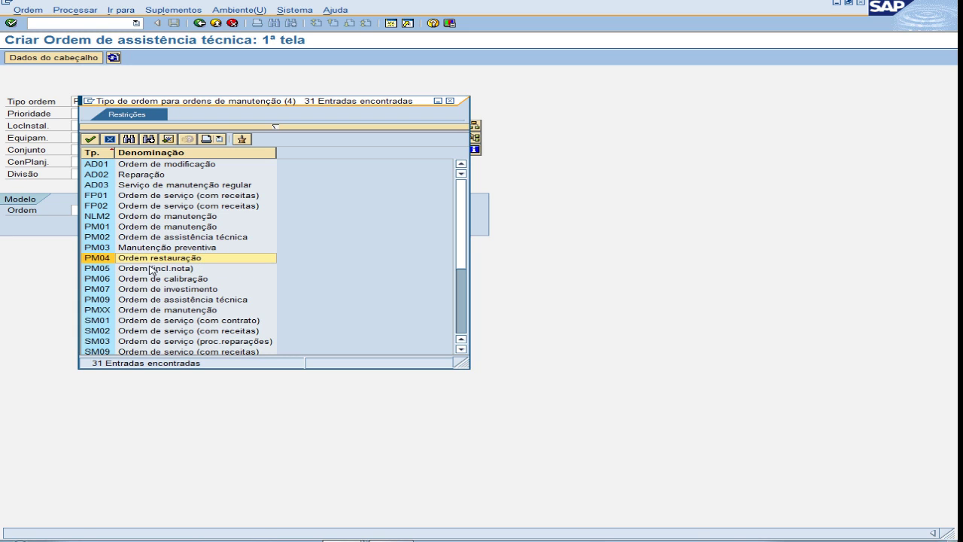
left_click(151, 270)
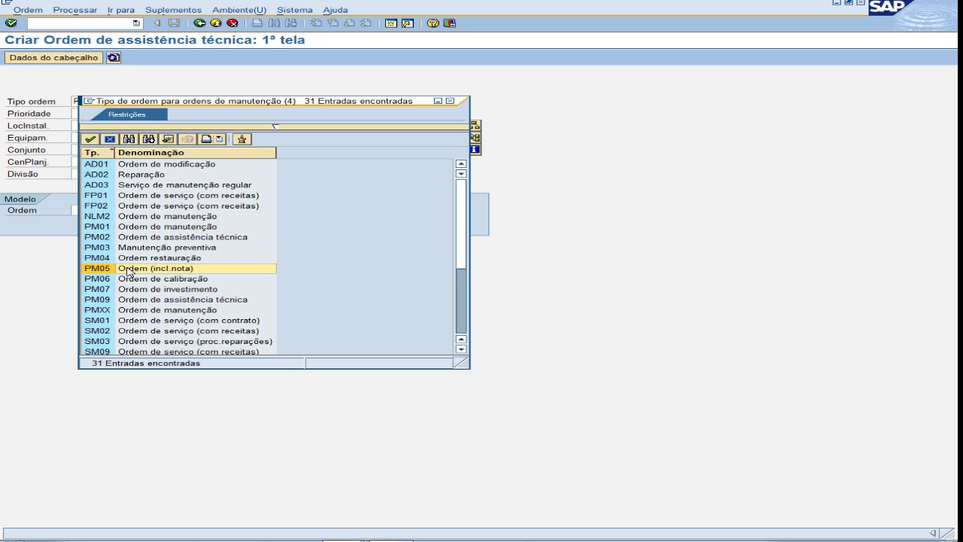
left_click(133, 259)
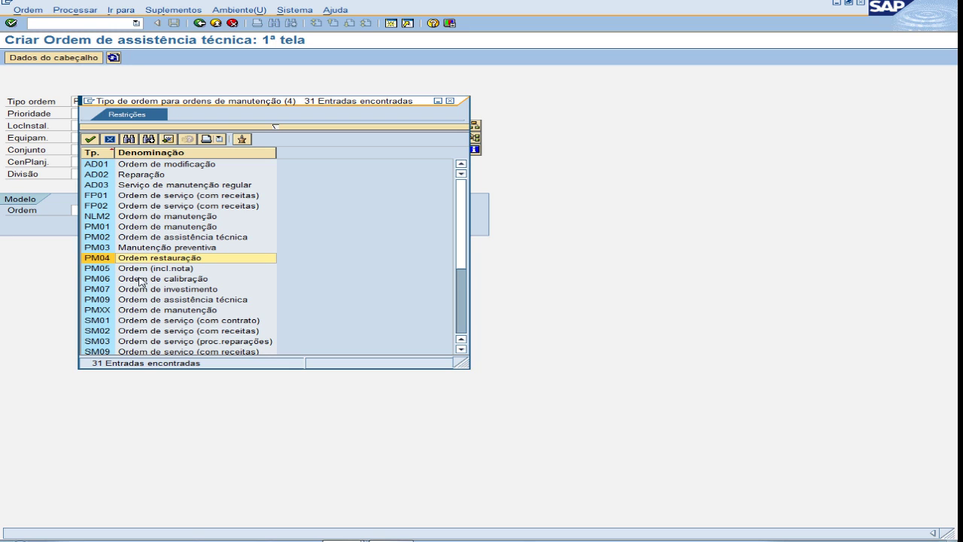
left_click(140, 280)
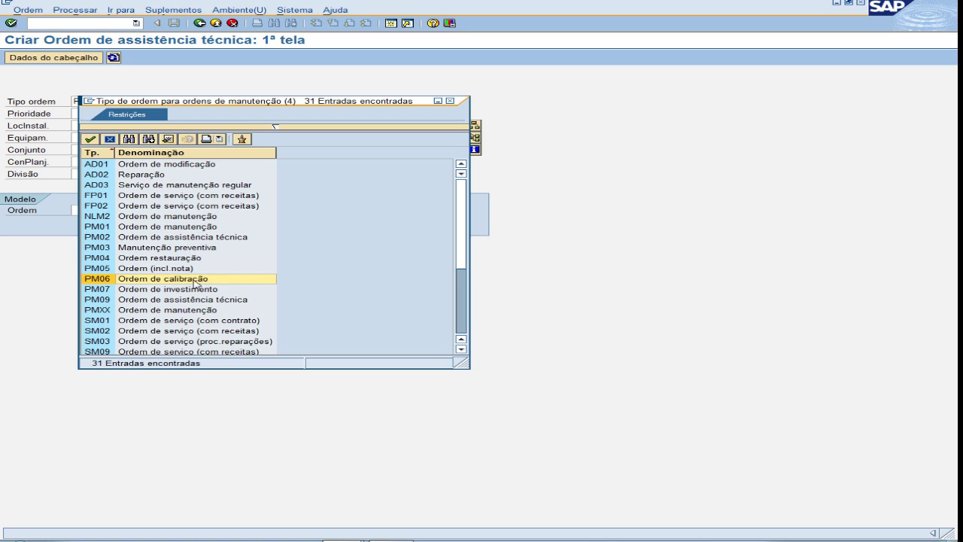
left_click(145, 293)
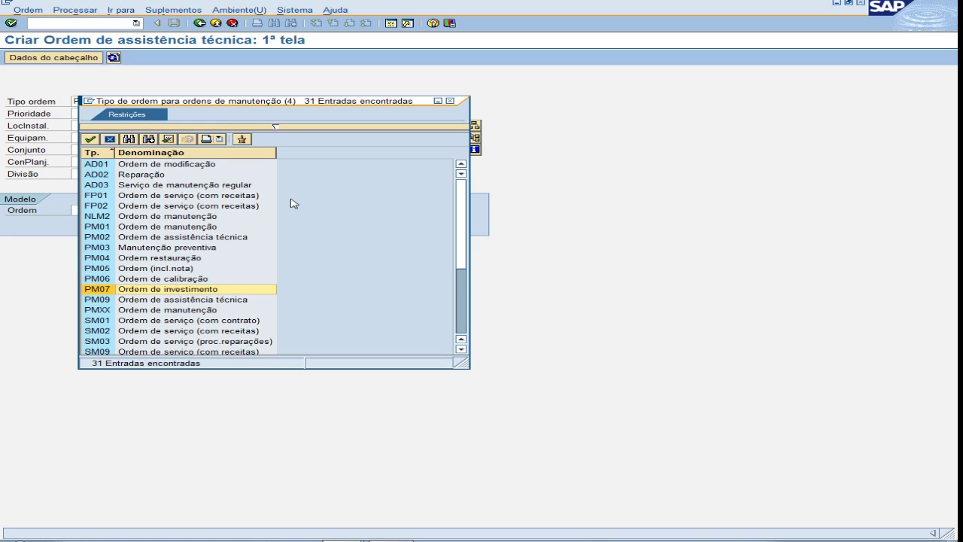
left_click(142, 300)
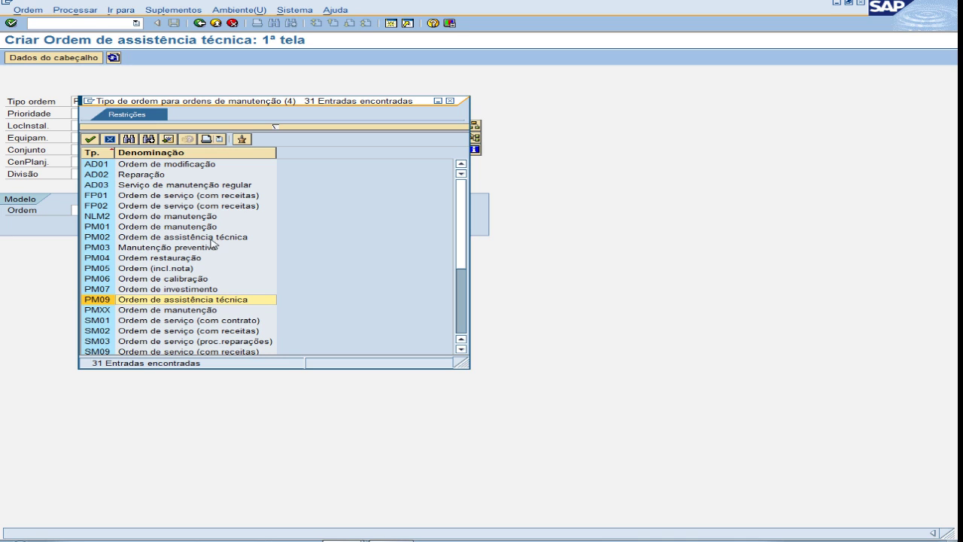
Choose order type PM02, set Prioridade to Elevado and LocInstal. to 00, and proceed to the order header.
double_click(180, 237)
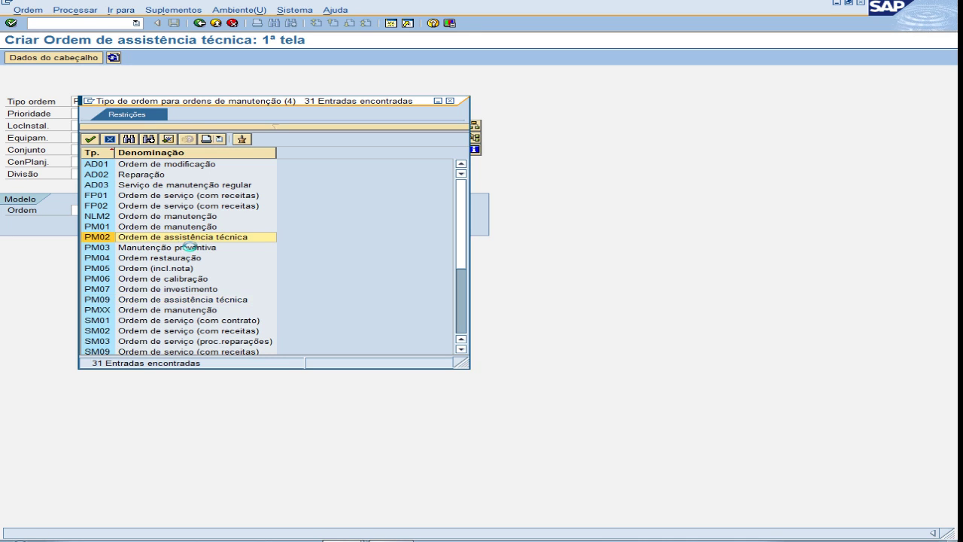
left_click(86, 114)
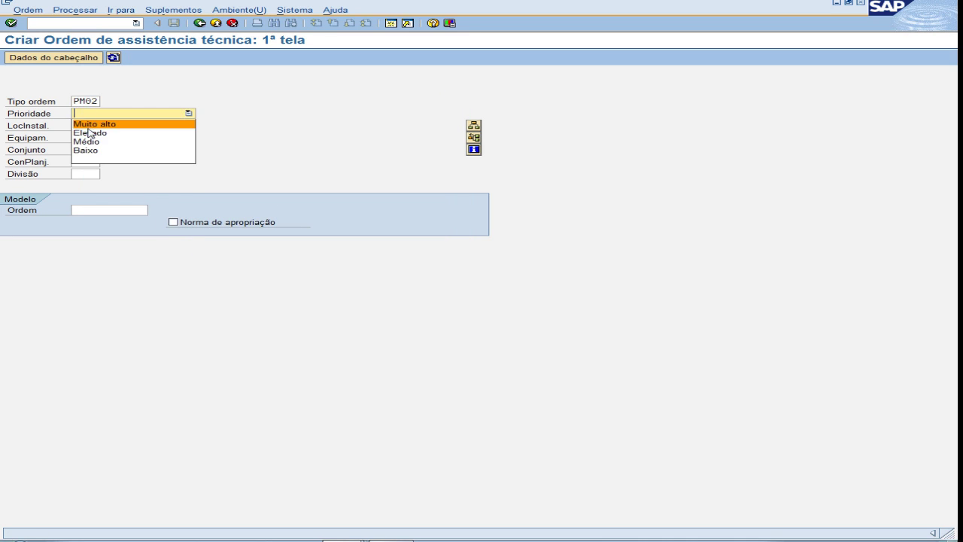
left_click(88, 134)
left_click(87, 129)
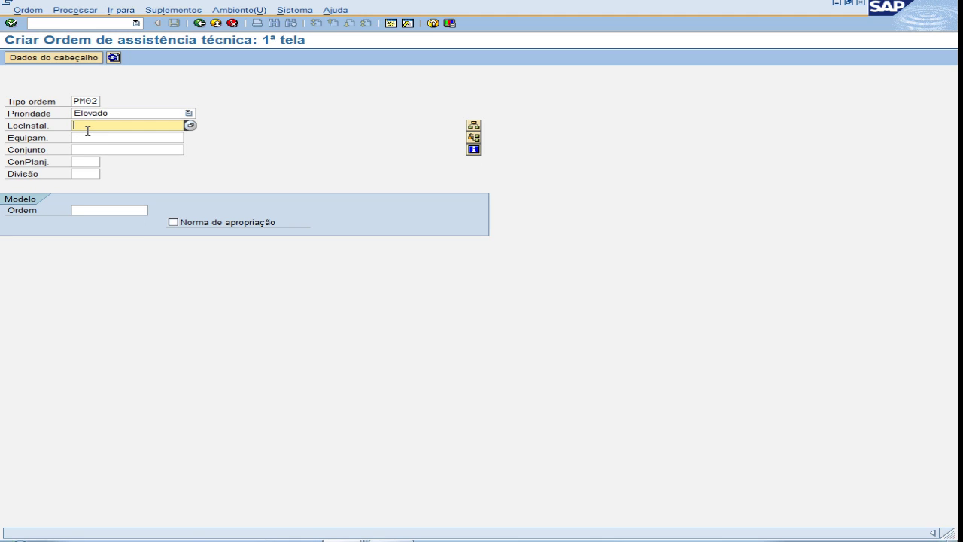
type("00")
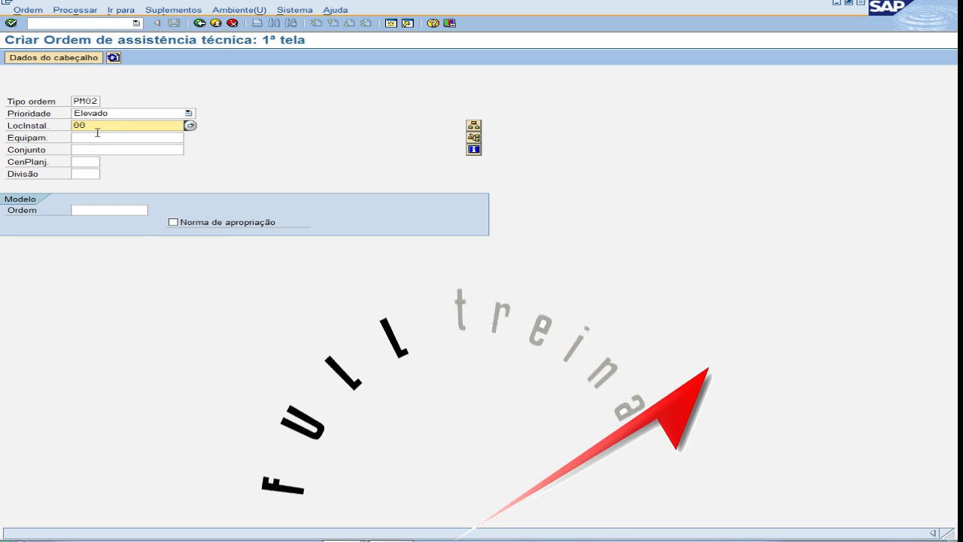
left_click(12, 25)
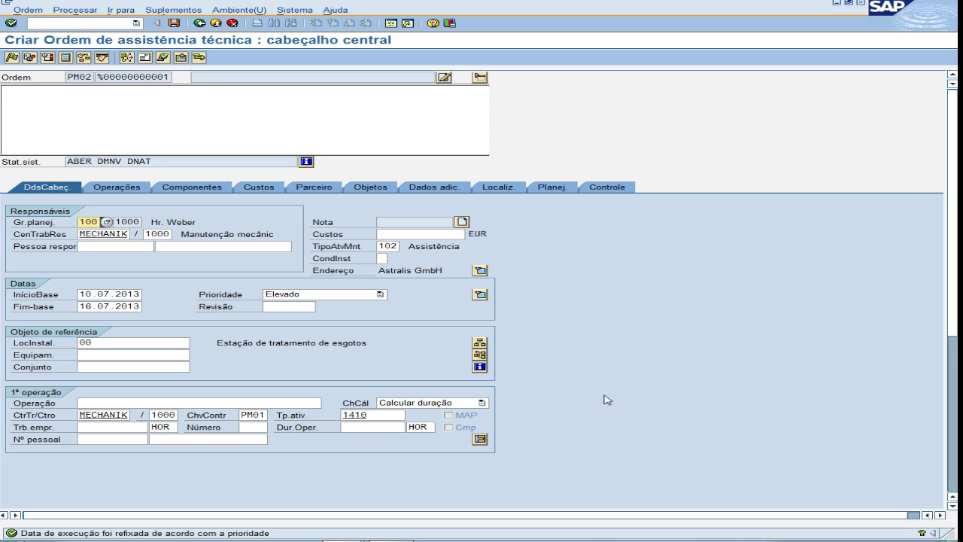
Enter QUEBRA DA CORREIA DO MOTOR PRINCIPAL DA BOMBA. as the order's description text.
left_click(66, 105)
type("QUEBRA DA CORREI")
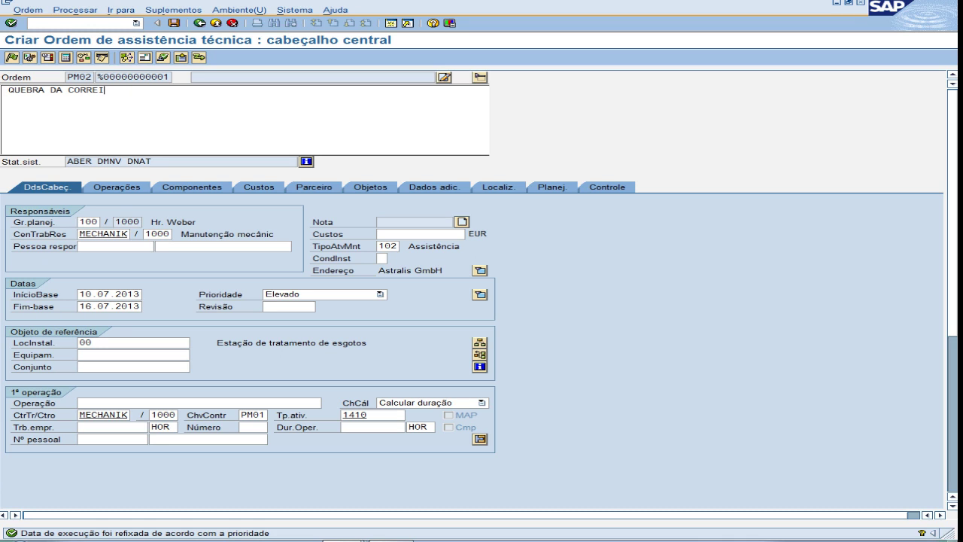
type("A DO MOTOR PRINCIPAL DA BOMBA.")
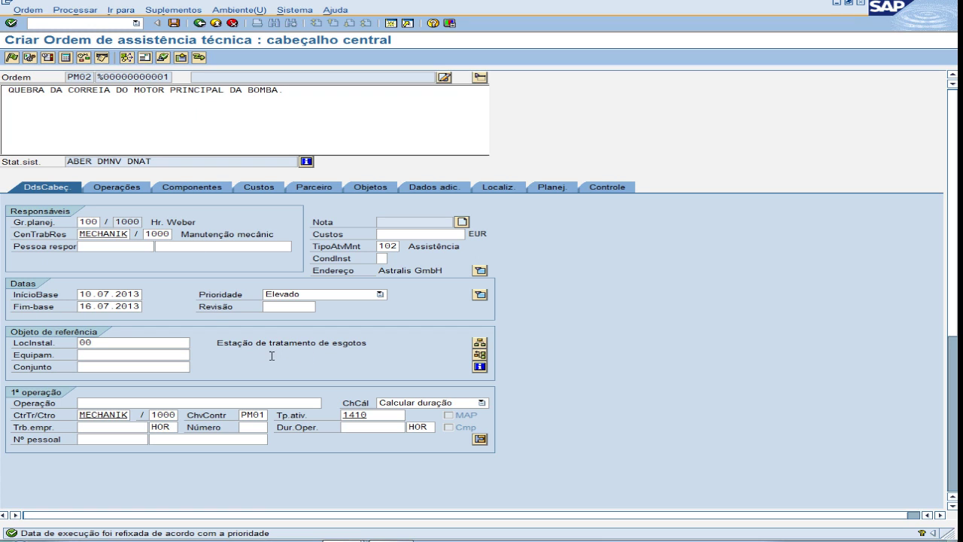
Select maintenance activity type 102 (Assistência), view the order's component overview and return to the header data.
left_click(118, 344)
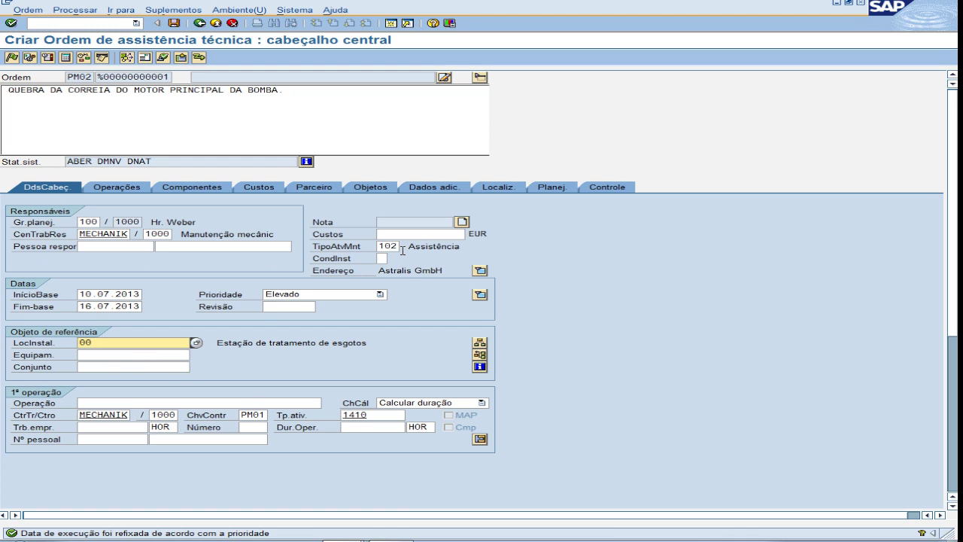
double_click(401, 249)
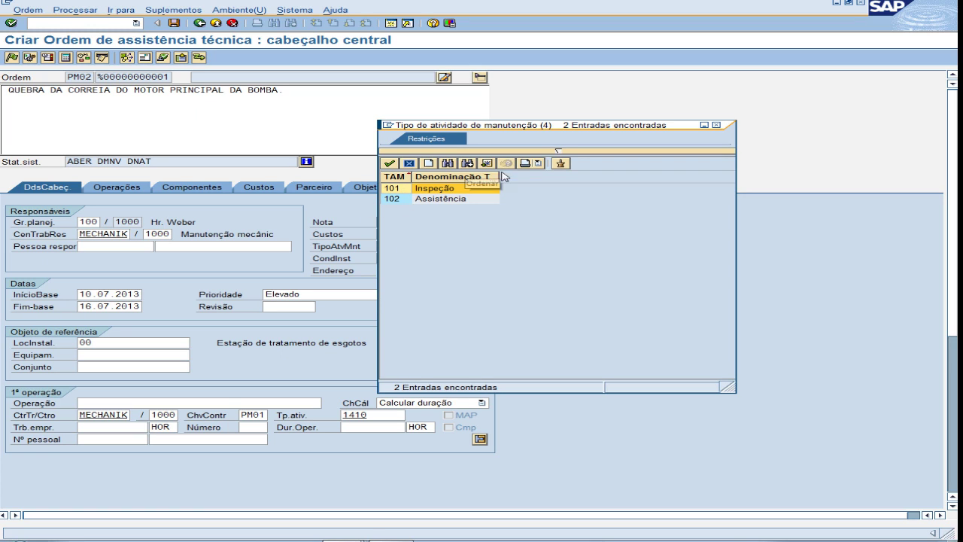
double_click(433, 200)
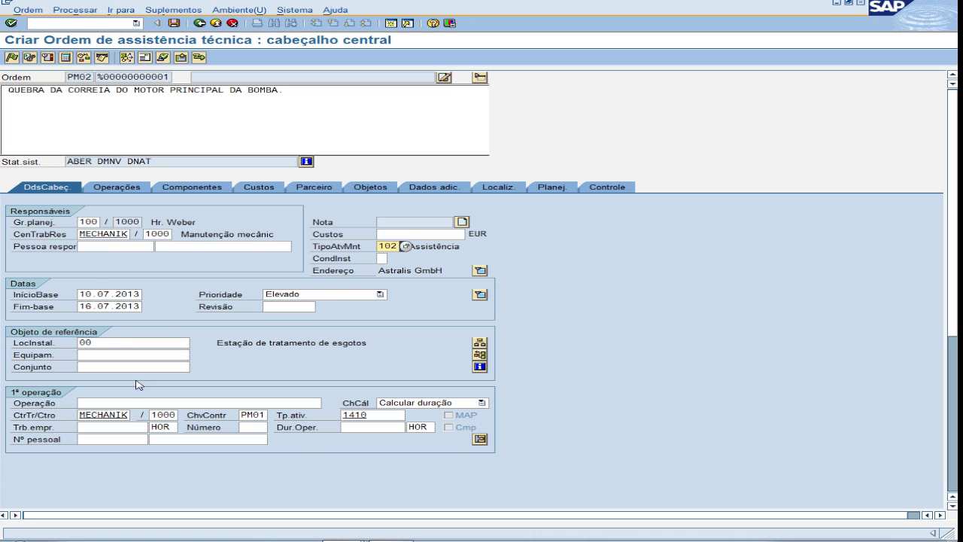
left_click(226, 128)
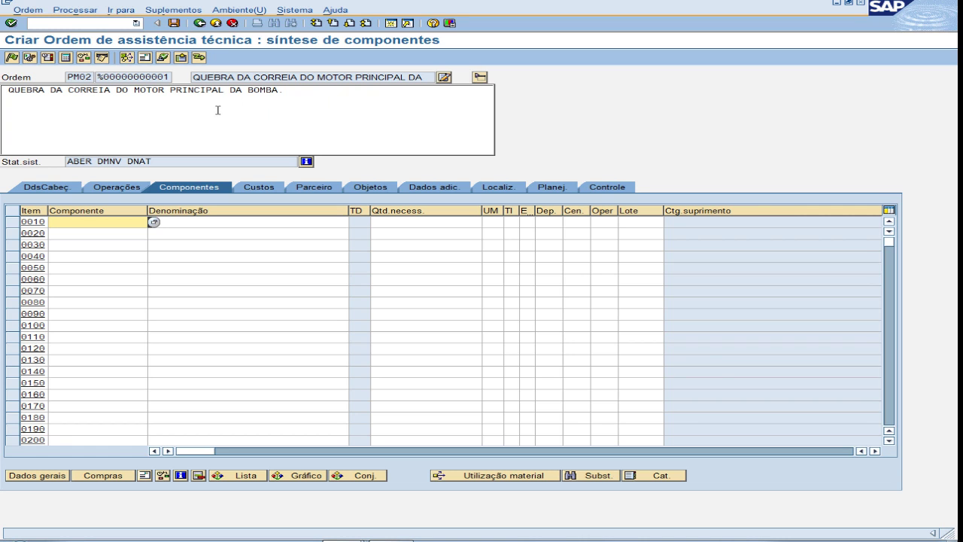
left_click(55, 192)
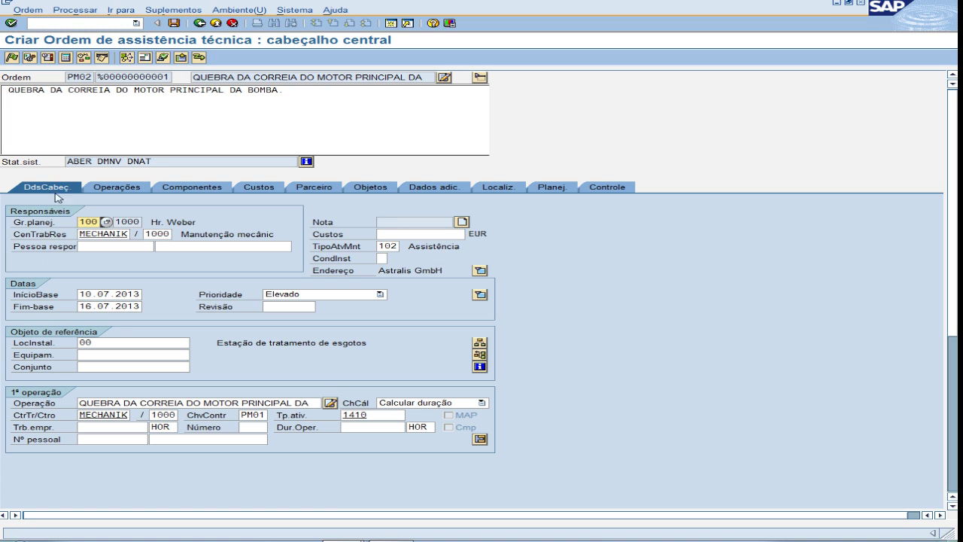
Save the new PM02 order and return to the SAP Easy Access start screen.
left_click(173, 23)
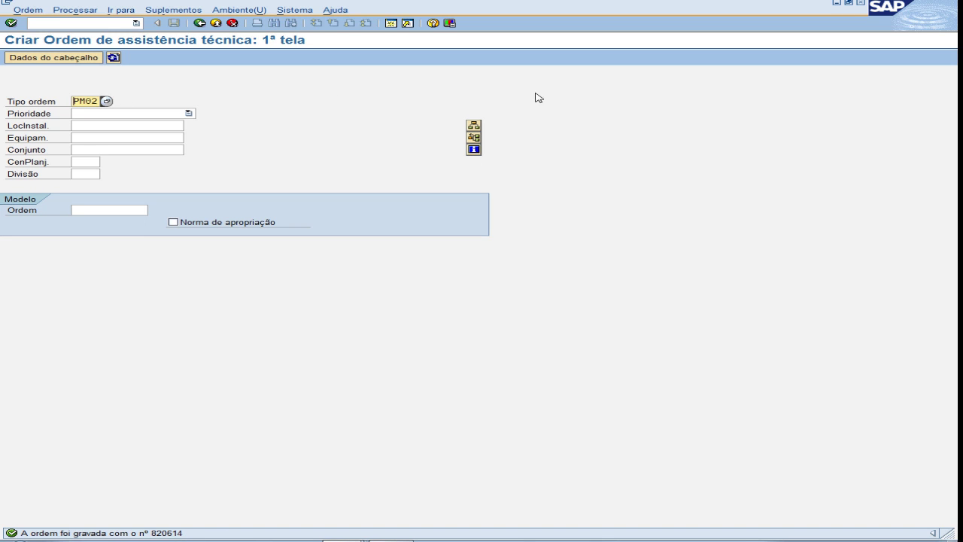
left_click(199, 23)
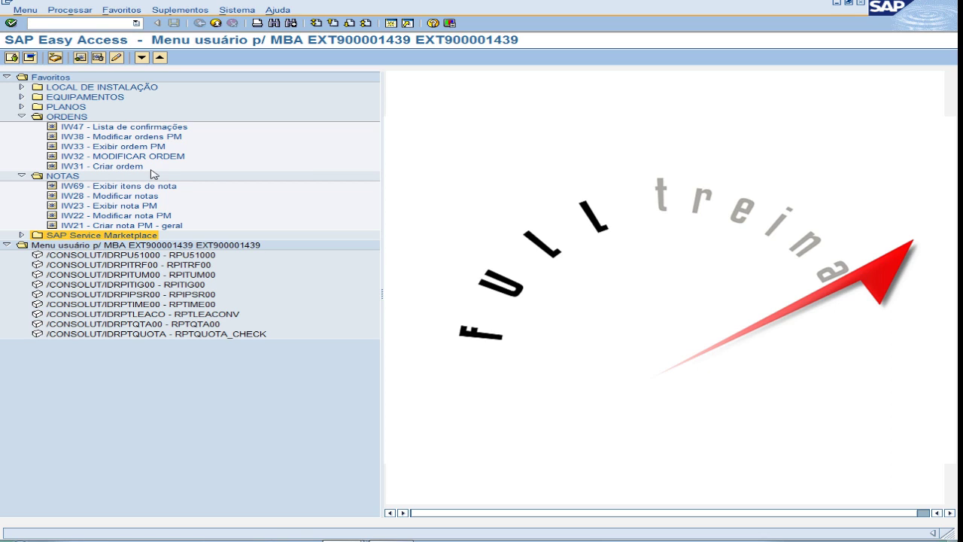
Start IW32 (MODIFICAR ORDEM), enter the number of the order just saved and open its header data.
double_click(117, 158)
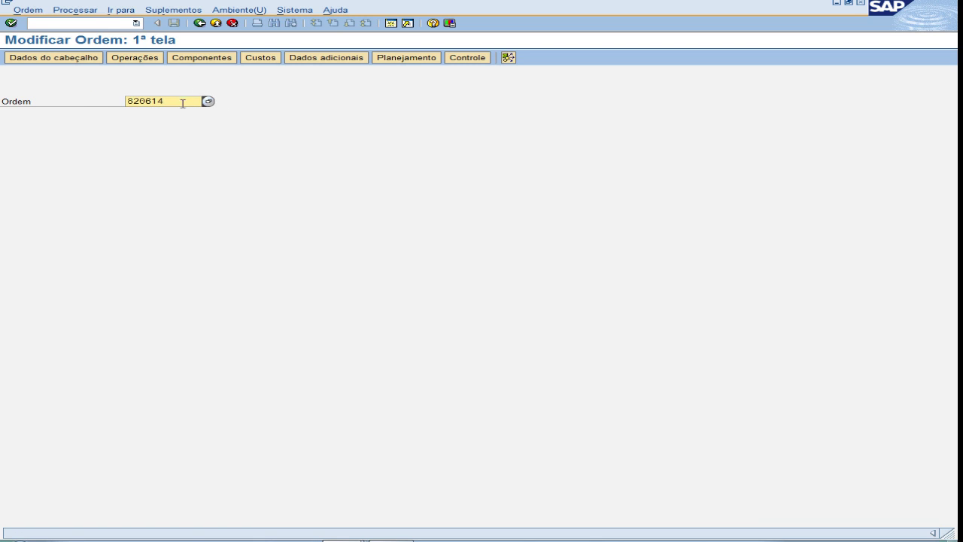
left_click_drag(170, 101, 48, 101)
key("BackSpace")
type("82")
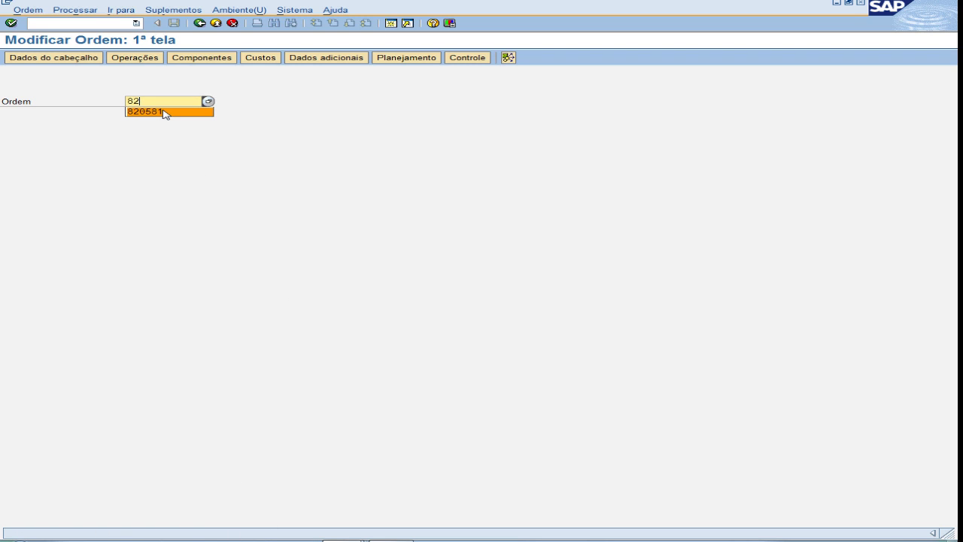
type("0614")
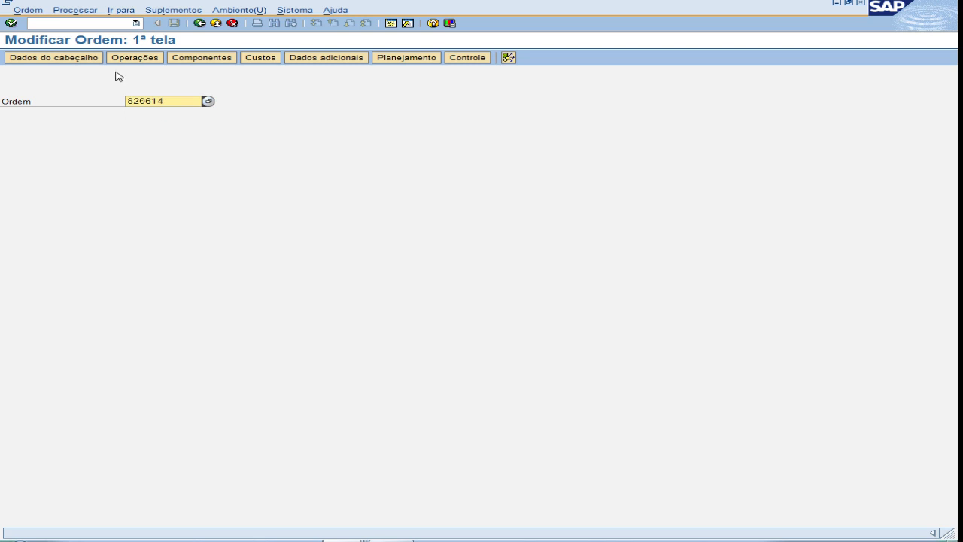
left_click(11, 23)
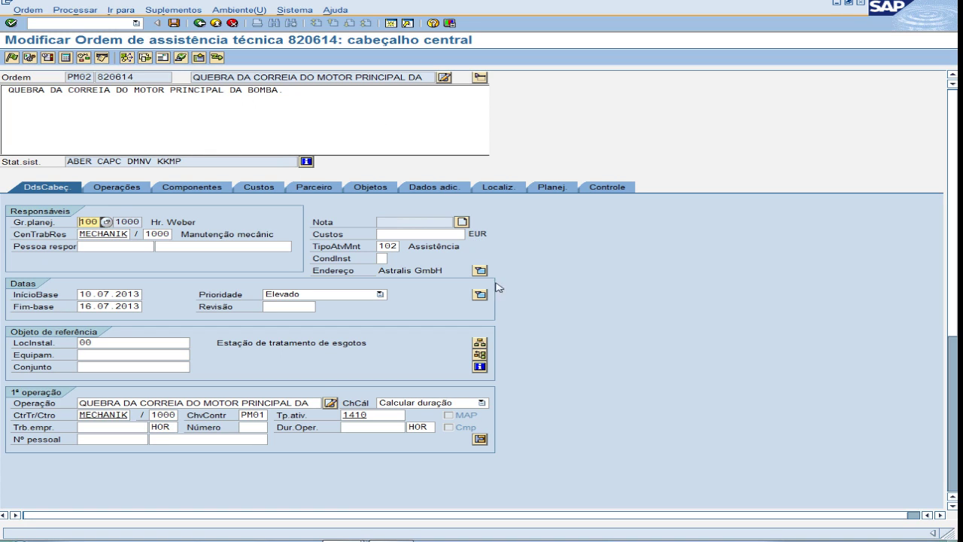
View the order's component overview, return to the header and try to set Dur.Oper. to 1 HOR.
left_click(204, 190)
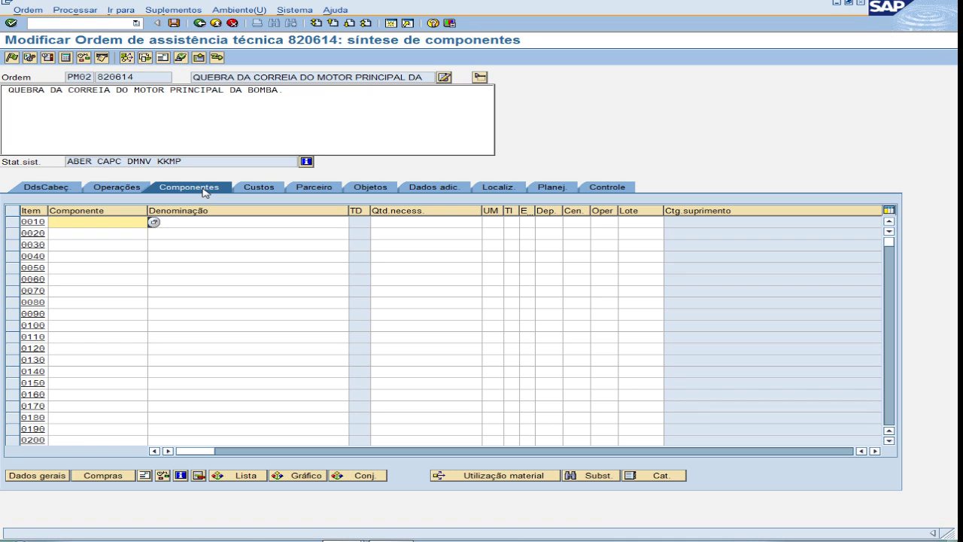
left_click(44, 188)
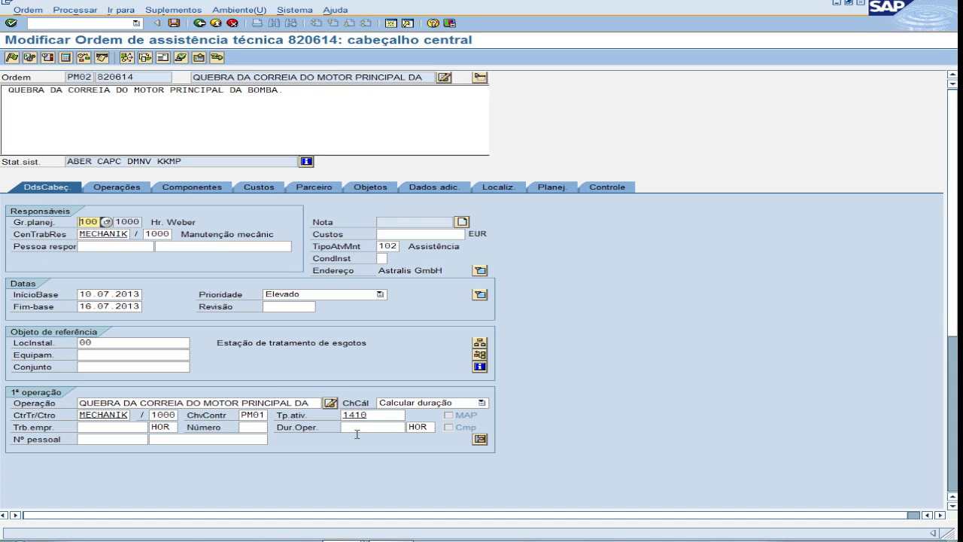
left_click(357, 427)
type("1")
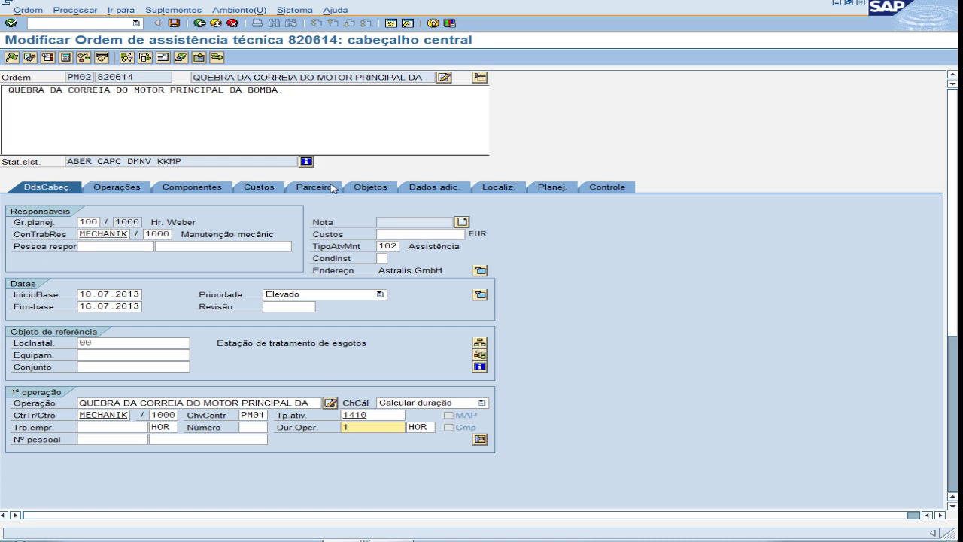
left_click(87, 356)
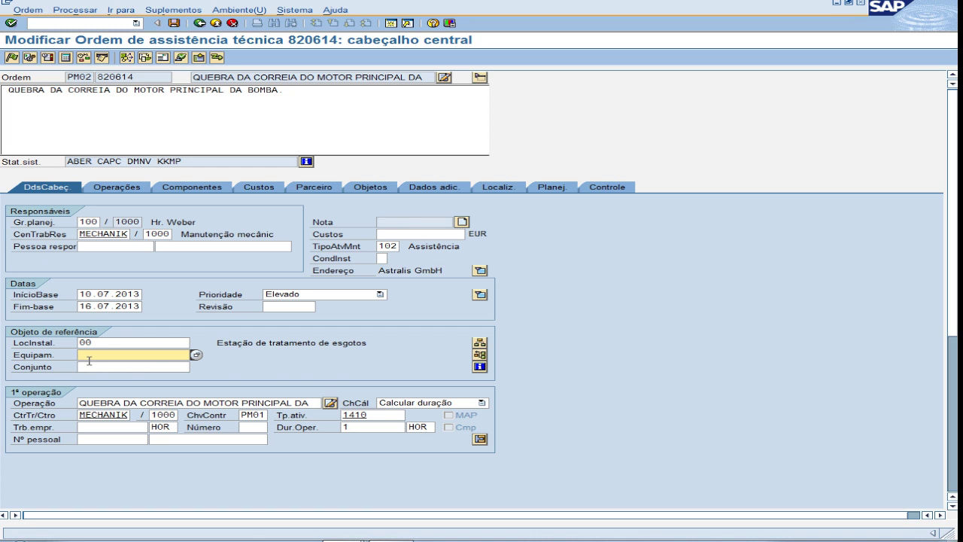
key("Return")
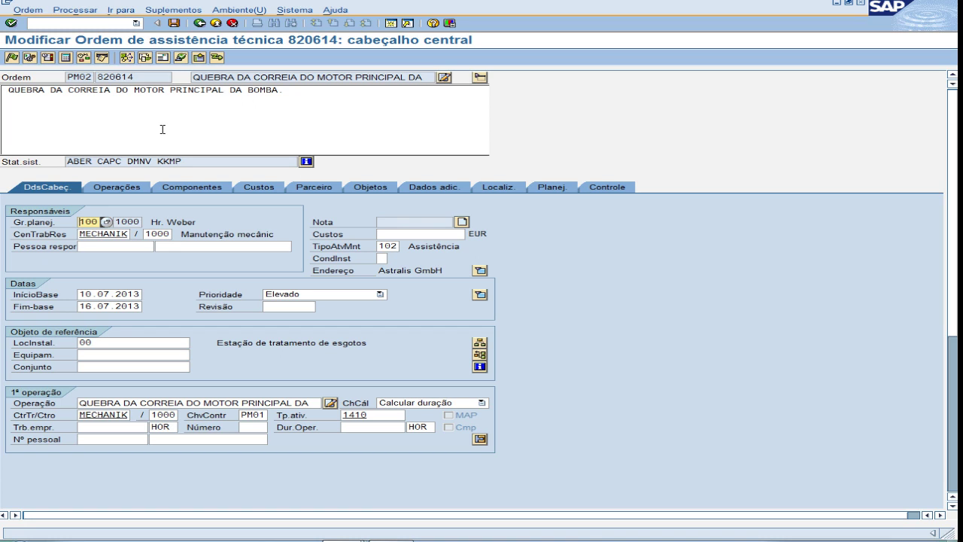
Release the order and enter 1 HOR as the first operation's Dur.Oper.
left_click(14, 60)
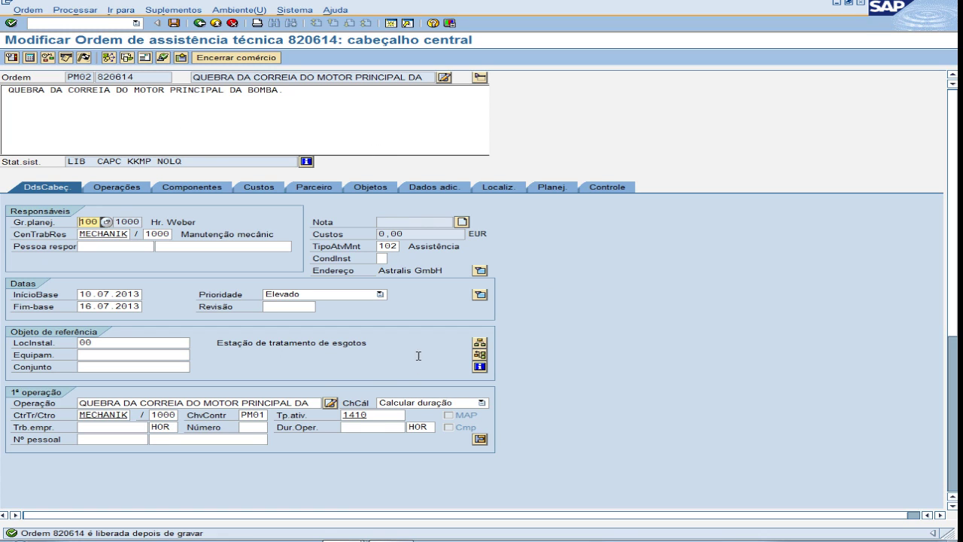
left_click(360, 431)
type("1")
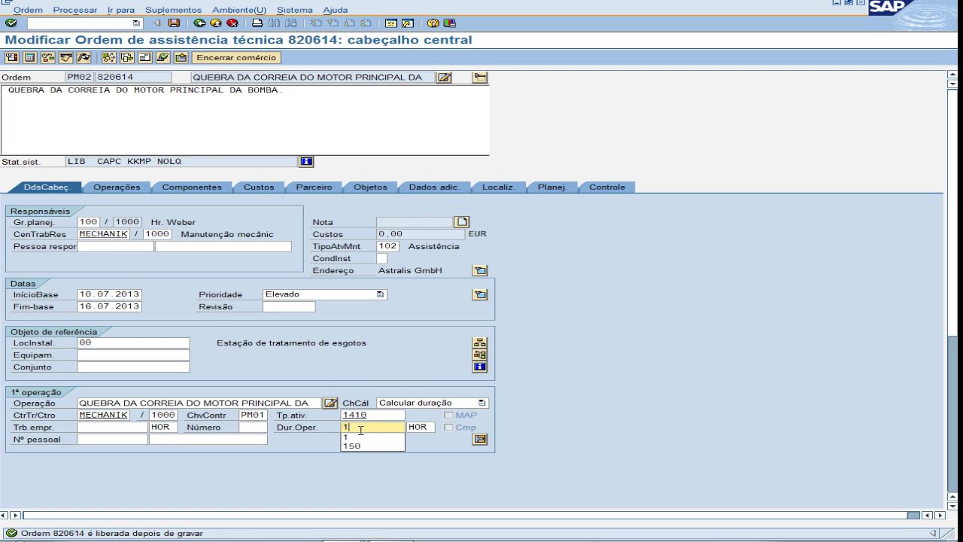
left_click(352, 436)
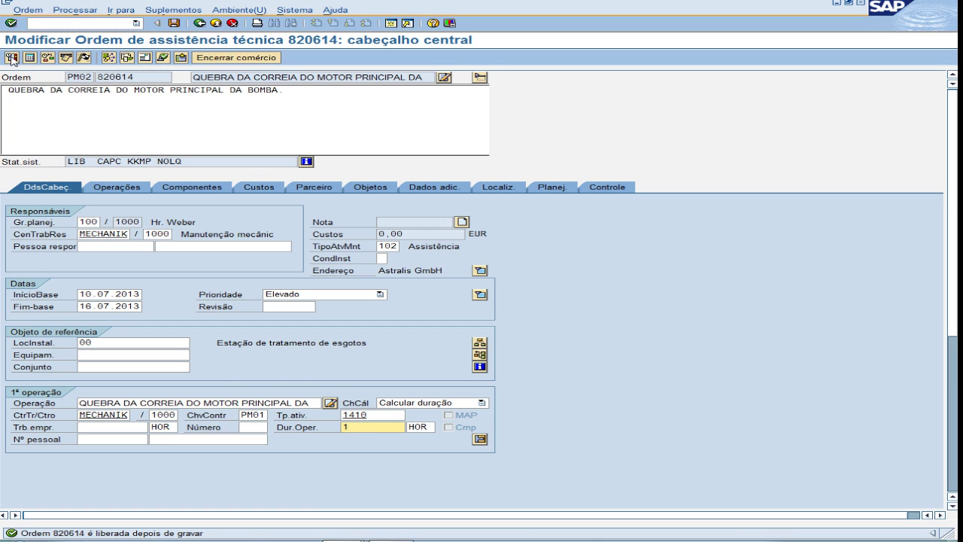
Technically close the order with reference date 10.07.2013 and Encerrar notas enabled, and reopen it to check its system status.
left_click(85, 60)
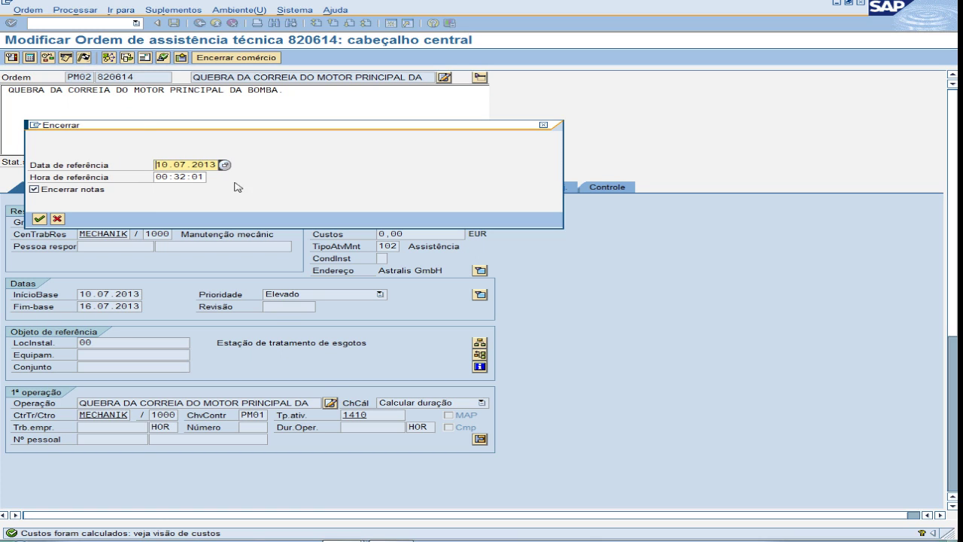
left_click(39, 220)
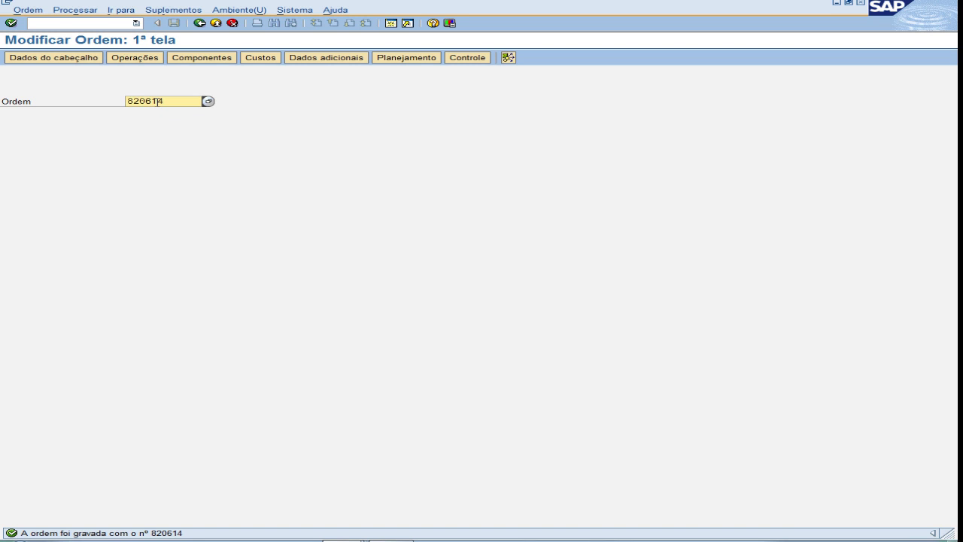
key("Return")
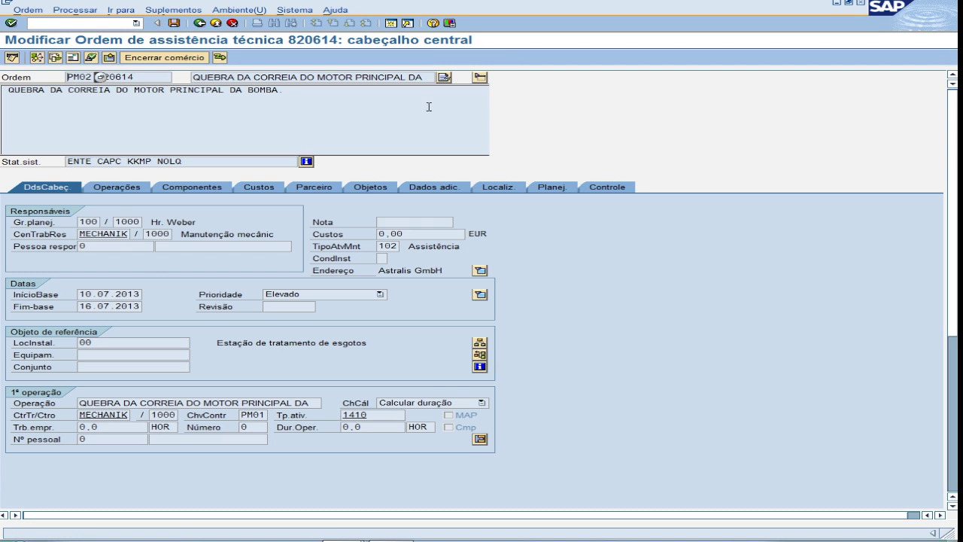
left_click(295, 98)
left_click_drag(67, 164, 97, 164)
Cancel the order's technical closing with Anular encerramento técnico.
left_click(28, 10)
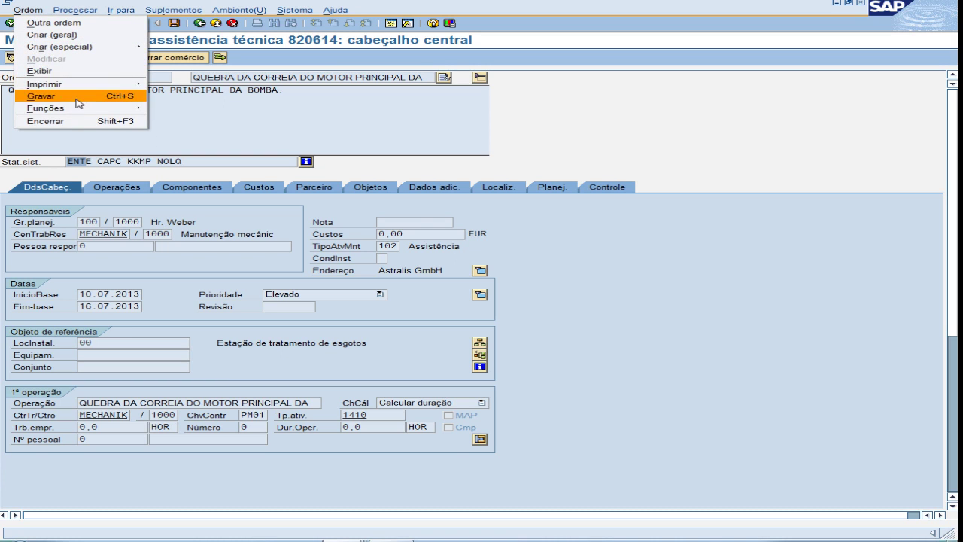
mouse_move(75, 111)
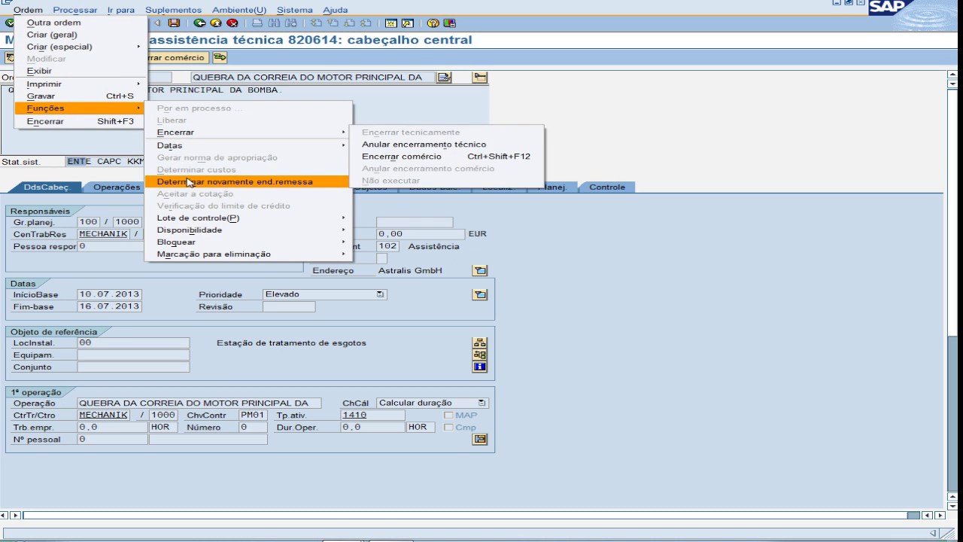
mouse_move(194, 132)
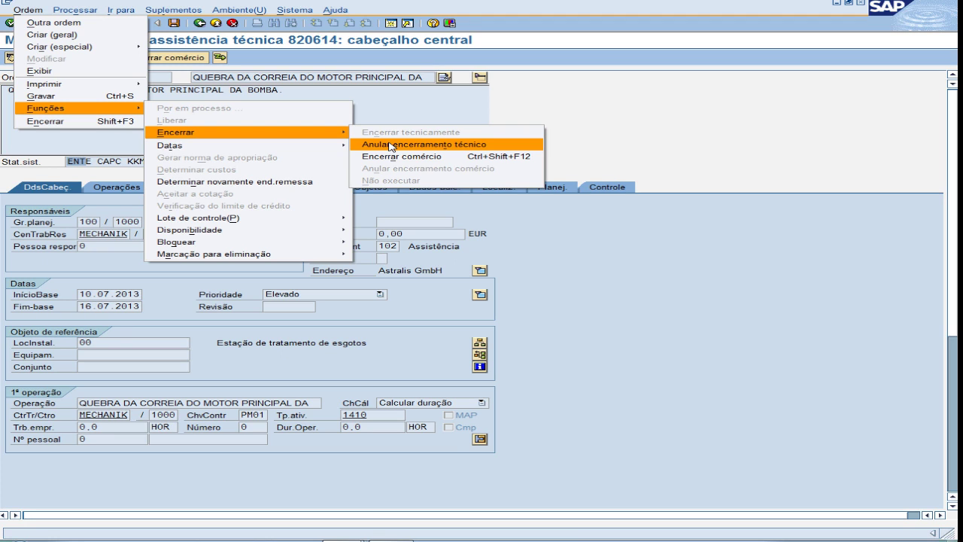
left_click(390, 146)
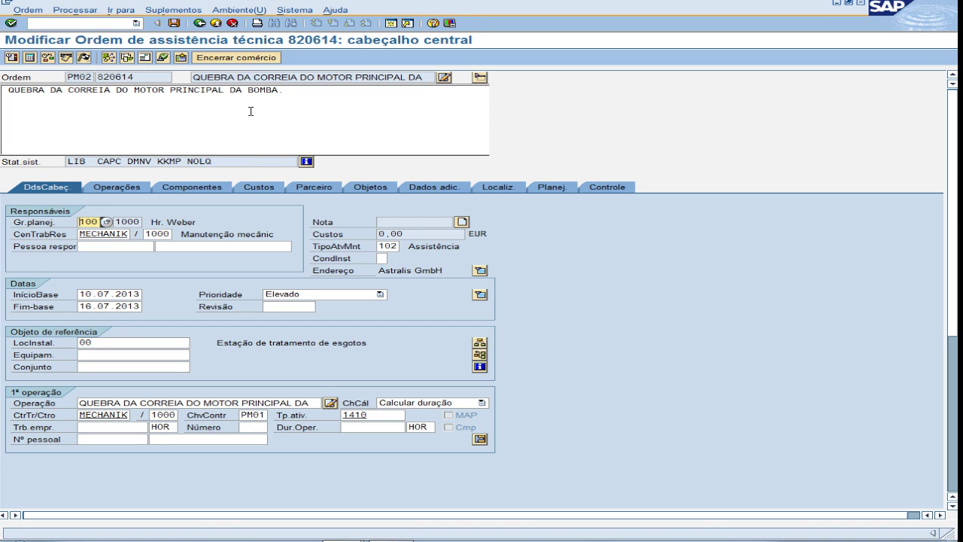
Try adding the test line DESDDD below the order's description text and delete it again.
left_click(307, 98)
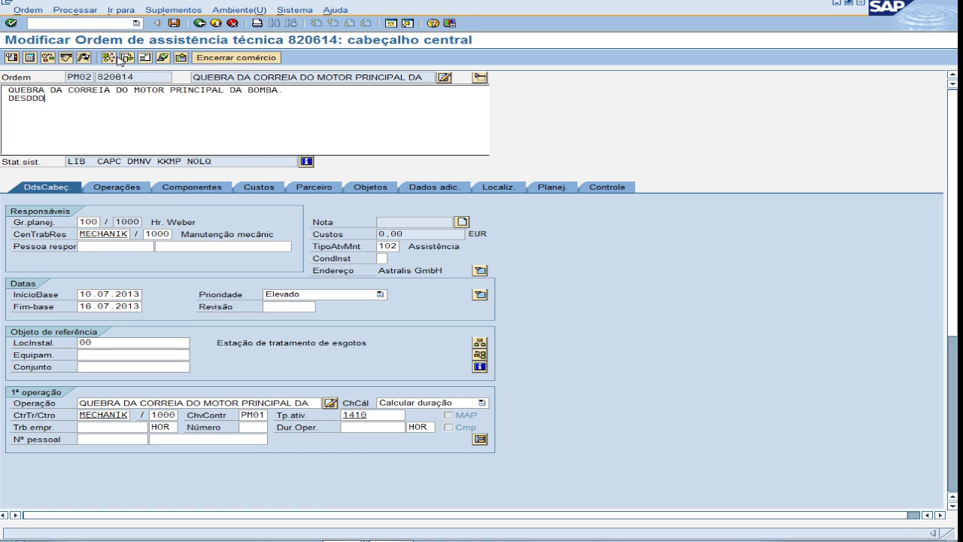
left_click_drag(64, 104, 2, 103)
key("Delete")
Technically close the released order with reference date 10.07.2013 and Encerrar notas enabled, and reopen the order.
left_click(85, 60)
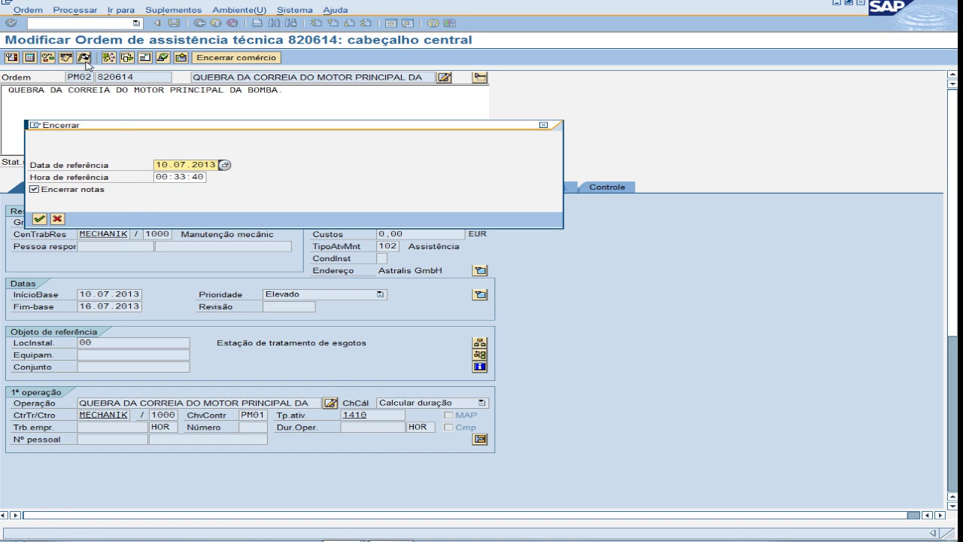
left_click(40, 218)
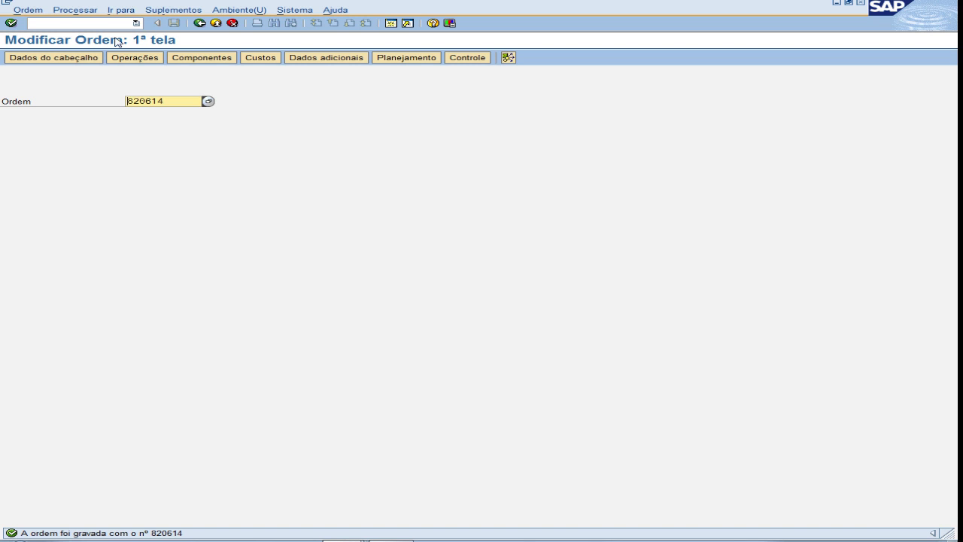
left_click(12, 25)
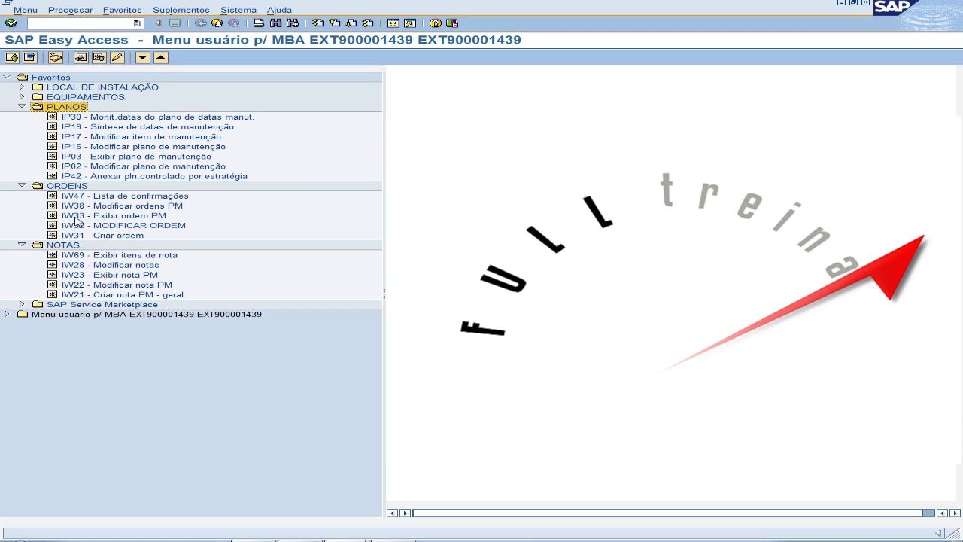
Display the pump belt order in IW33 (Exibir ordem PM) by its order number and read its description text.
double_click(106, 218)
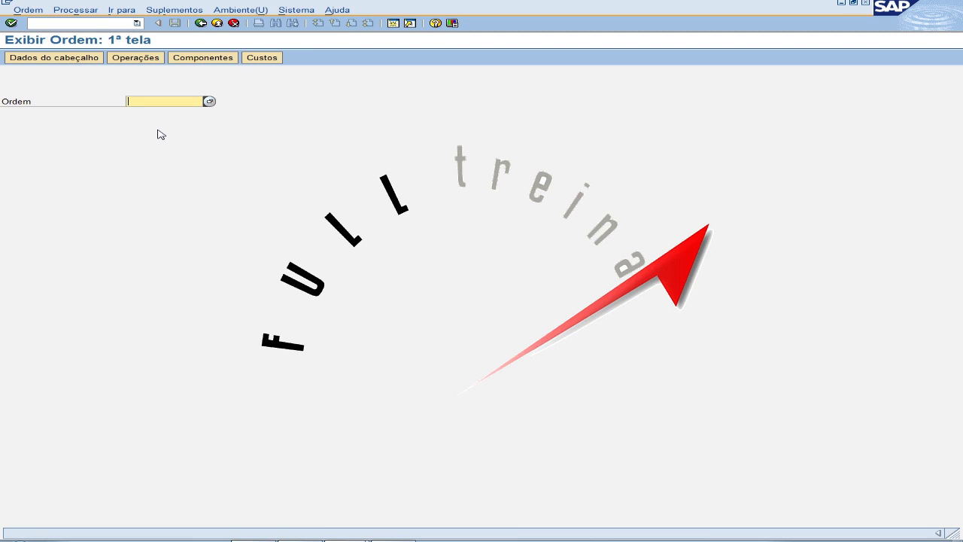
type("820614")
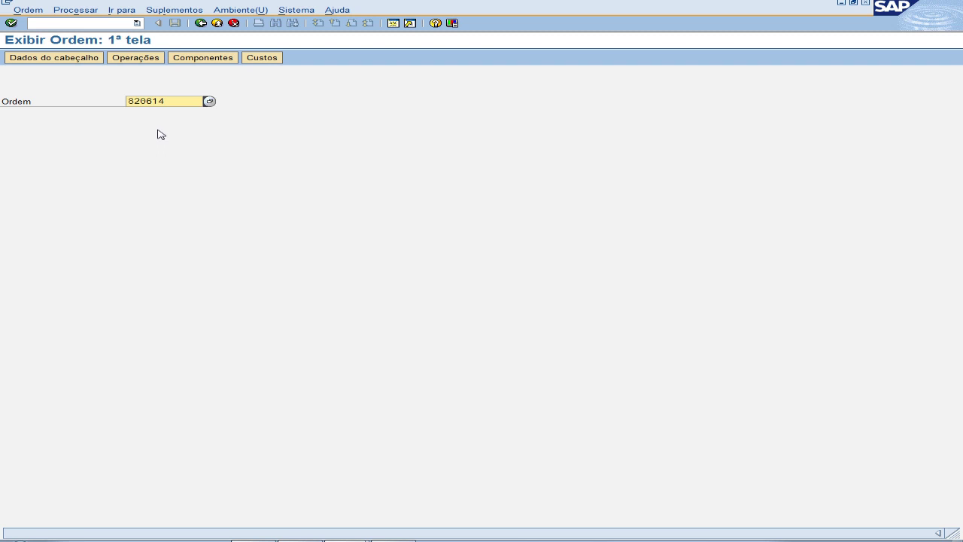
key("Return")
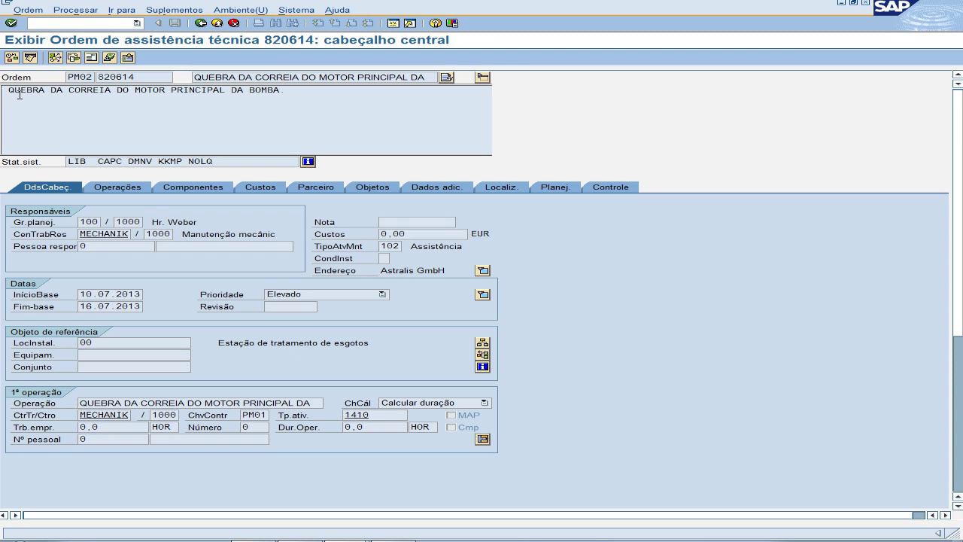
left_click_drag(8, 94, 151, 98)
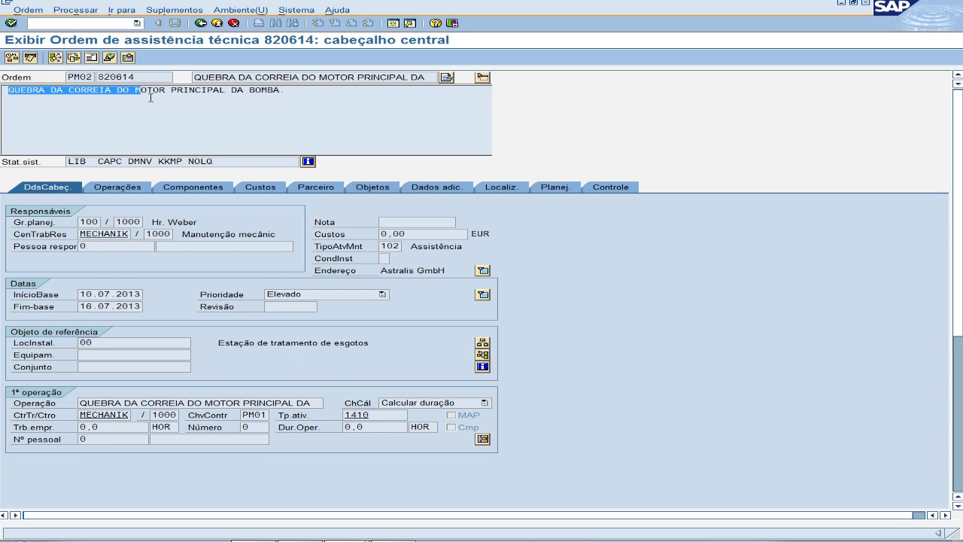
left_click_drag(287, 97, 148, 97)
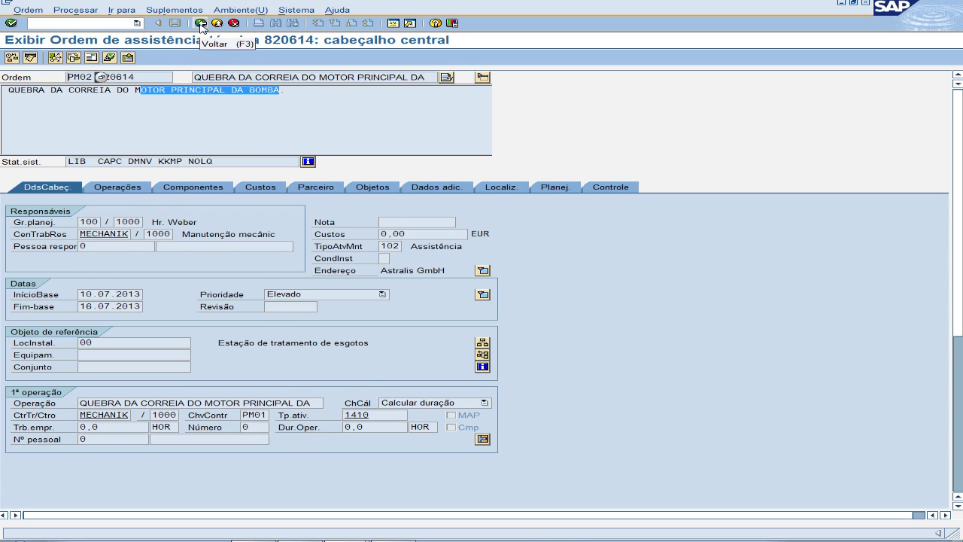
Check the displayed order's component overview, return to the initial screen, reopen the order and view its maintenance planning data.
left_click(188, 188)
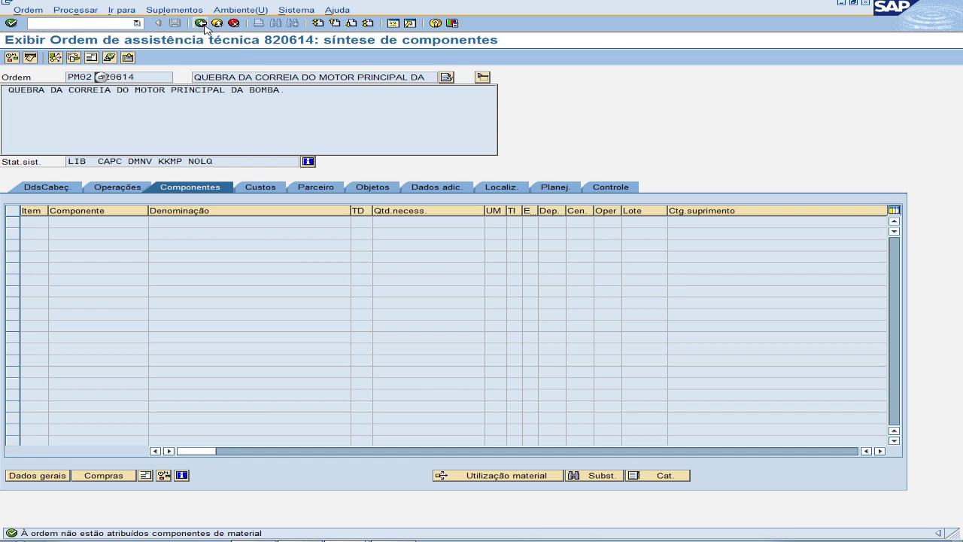
left_click(200, 22)
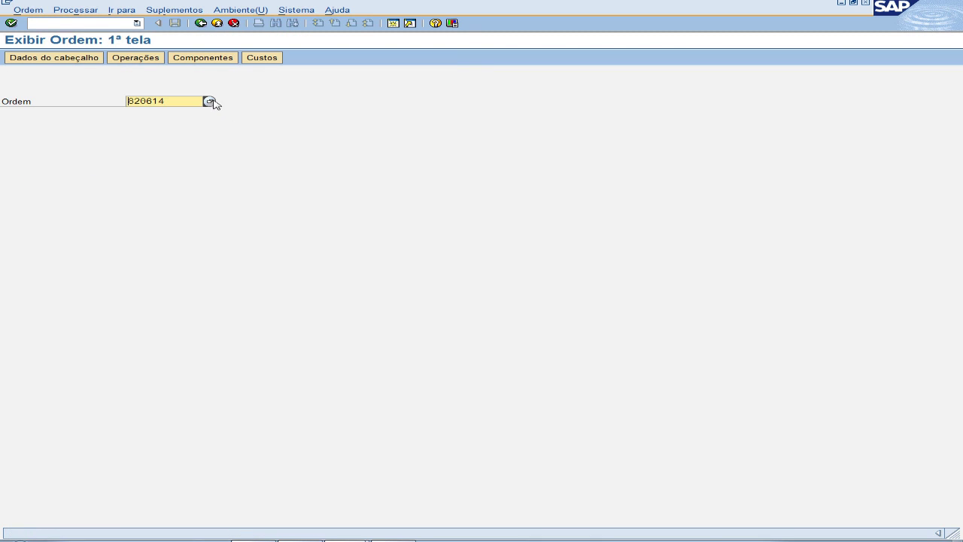
left_click(208, 104)
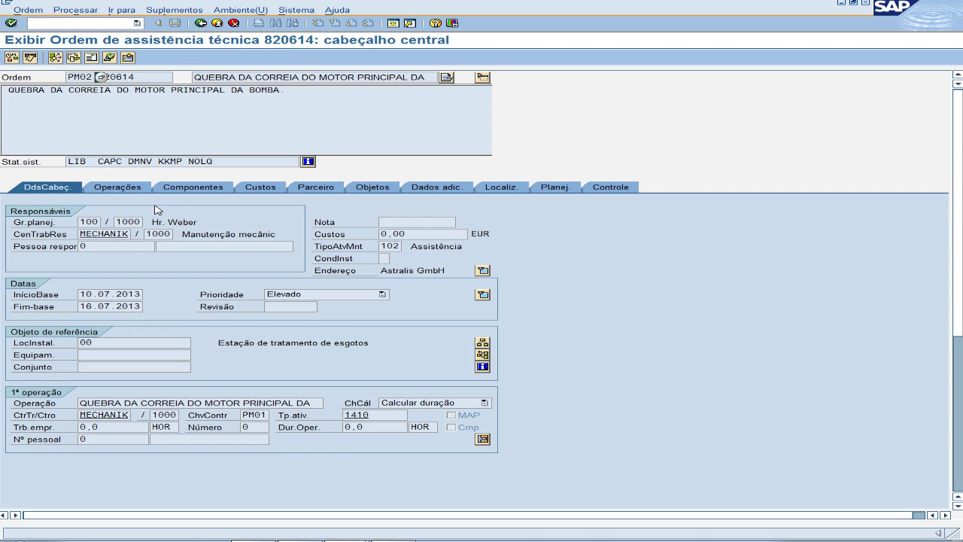
left_click(560, 190)
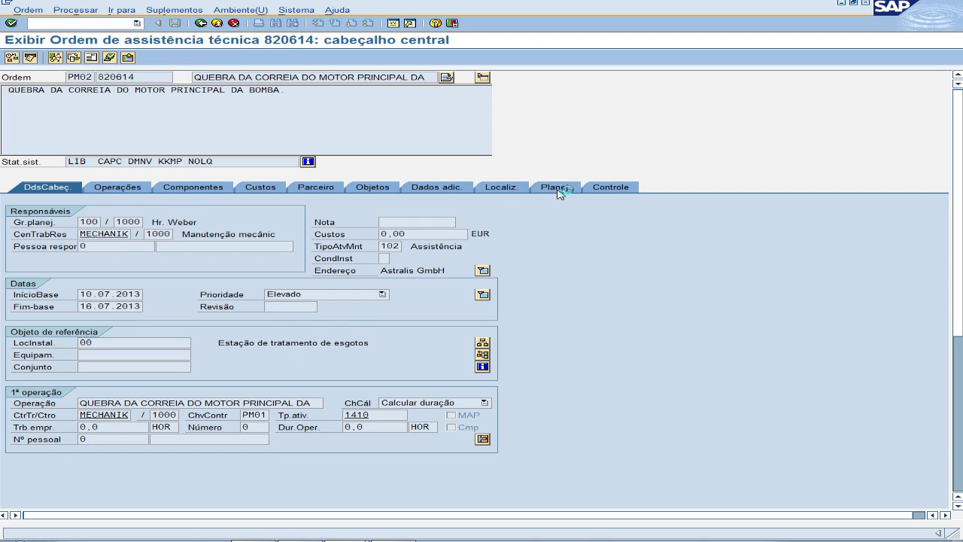
left_click(122, 225)
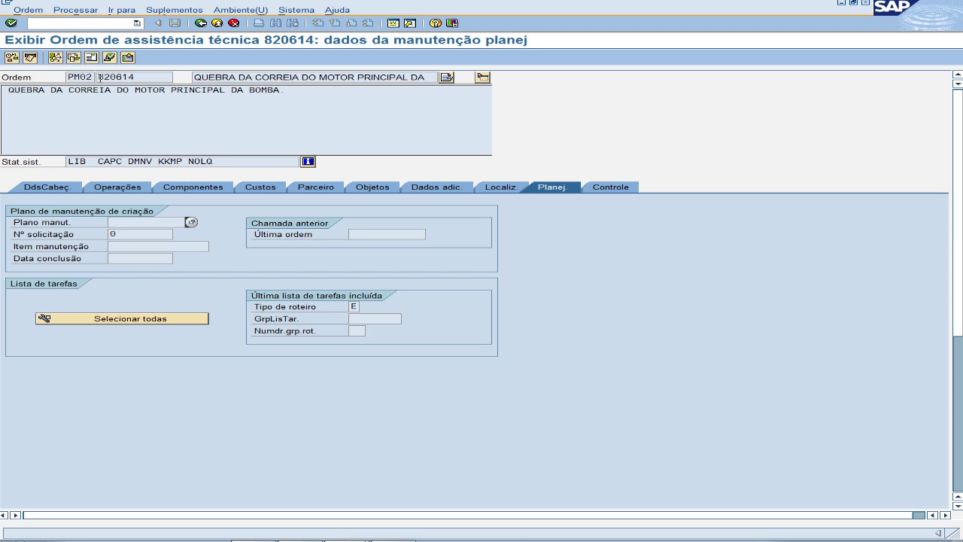
Leave the pump belt order and display the Preventive Maintenance Planning order by its order number.
left_click_drag(98, 78, 77, 80)
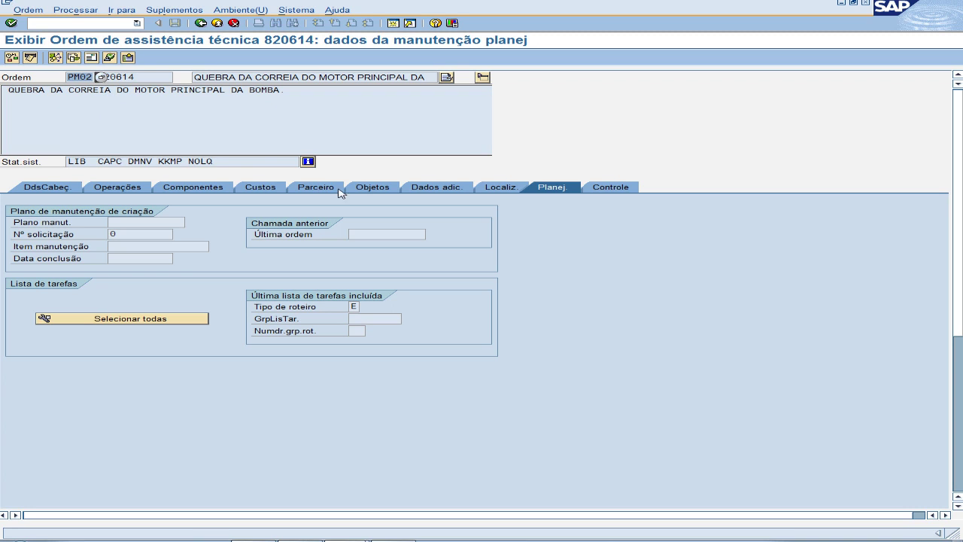
left_click(96, 99)
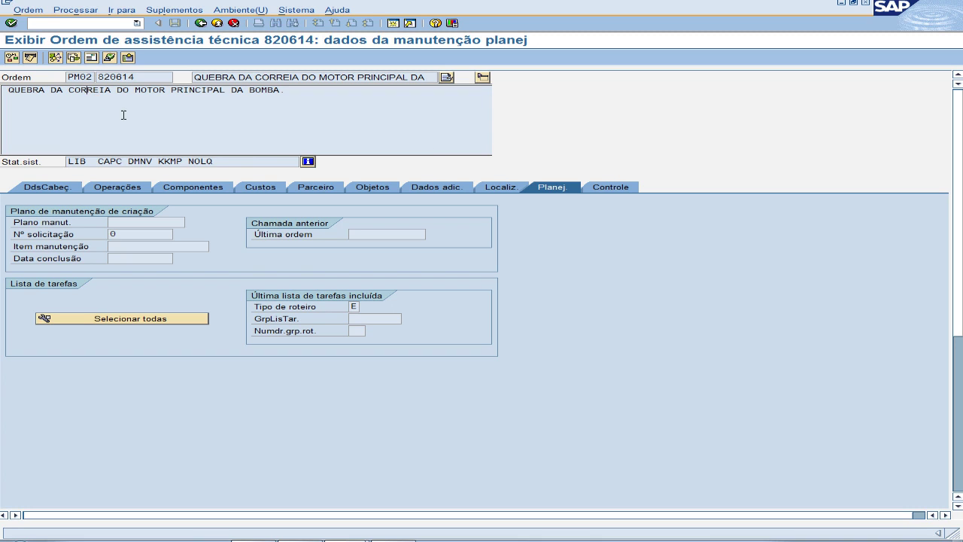
left_click(200, 23)
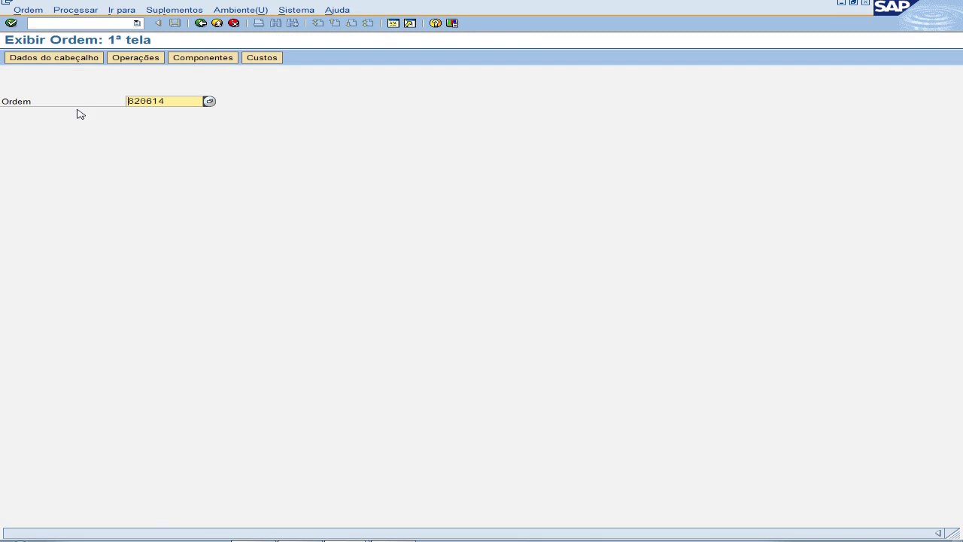
left_click_drag(174, 107, 96, 103)
type("8189")
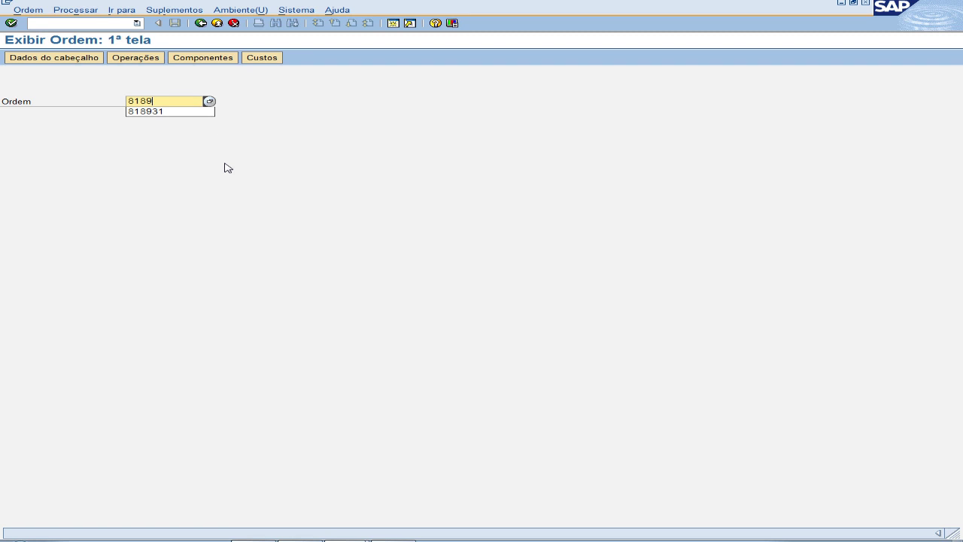
type("31")
key("Return")
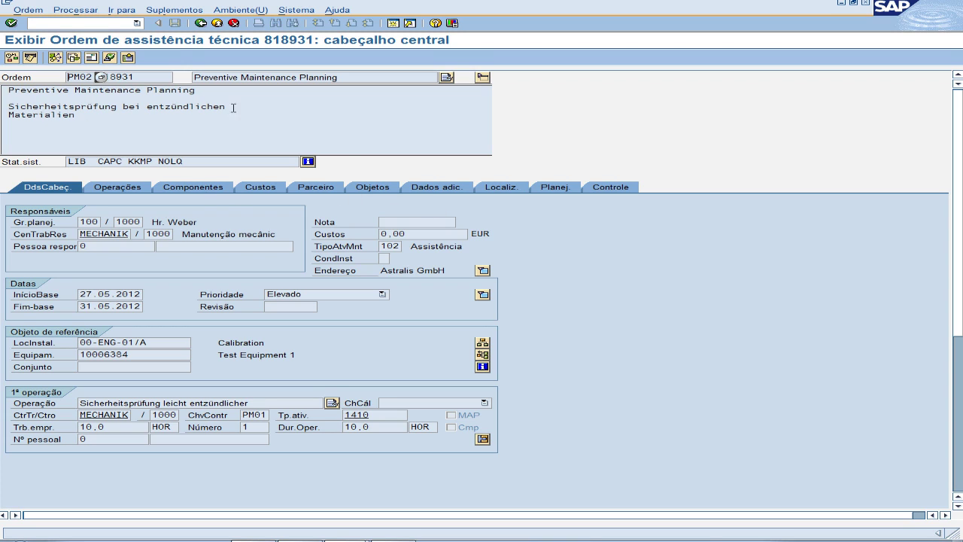
Read the short text of operation 0010 in the order's operations overview and return to the initial screen.
left_click(110, 191)
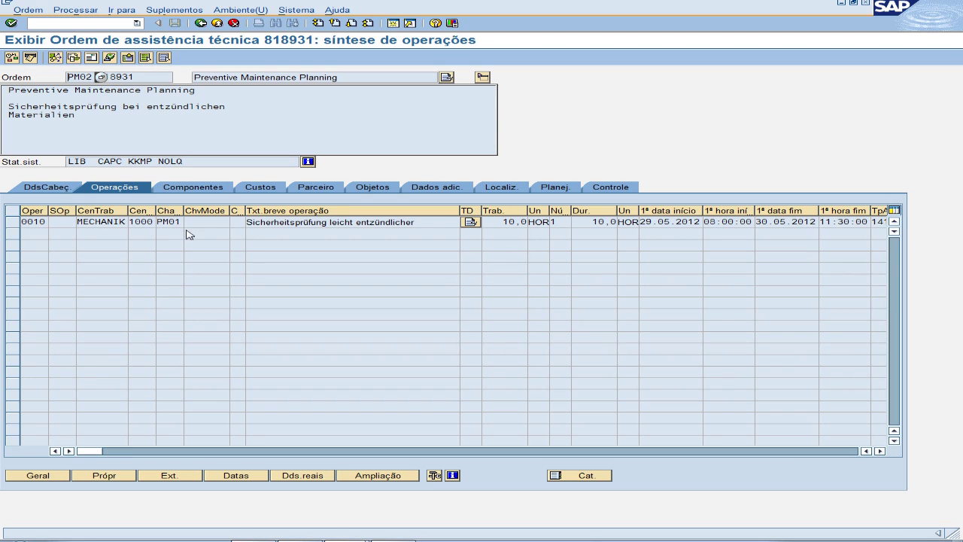
left_click_drag(246, 224, 437, 225)
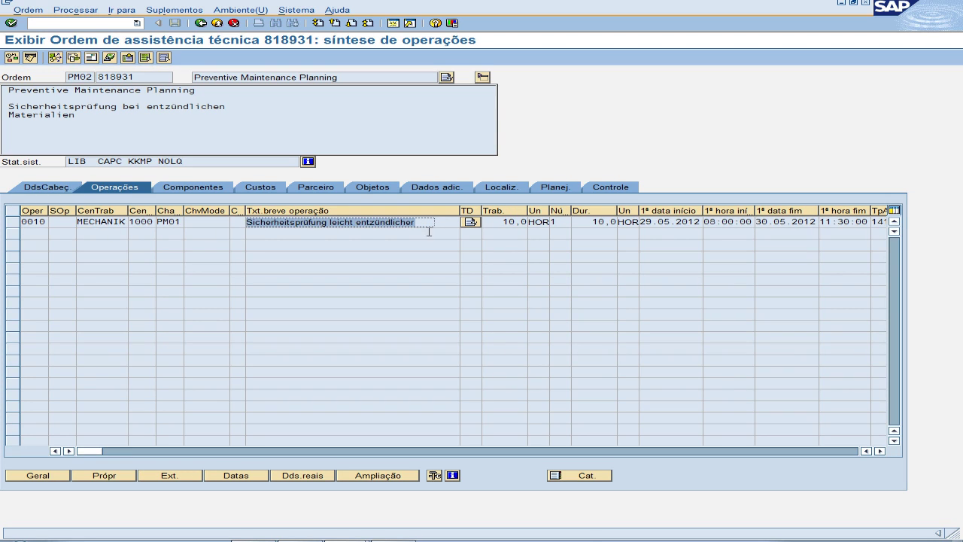
left_click(444, 227)
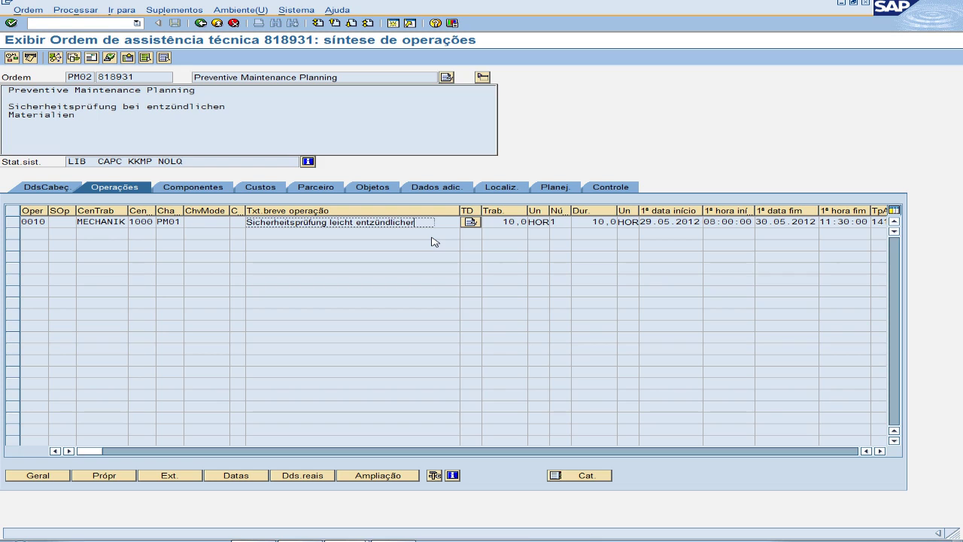
left_click_drag(429, 228, 304, 223)
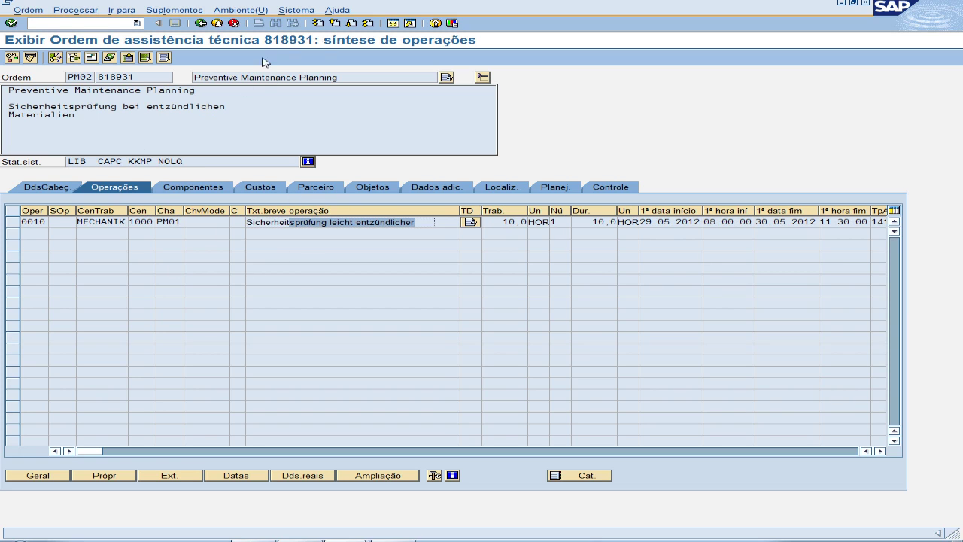
left_click(202, 24)
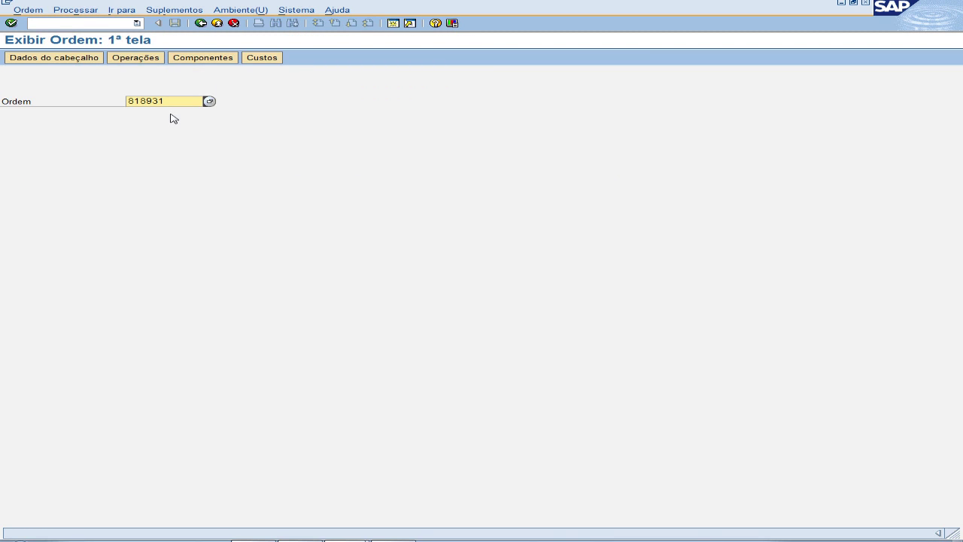
Reopen the order, view its maintenance planning data and open the linked maintenance plan 231.
key("Return")
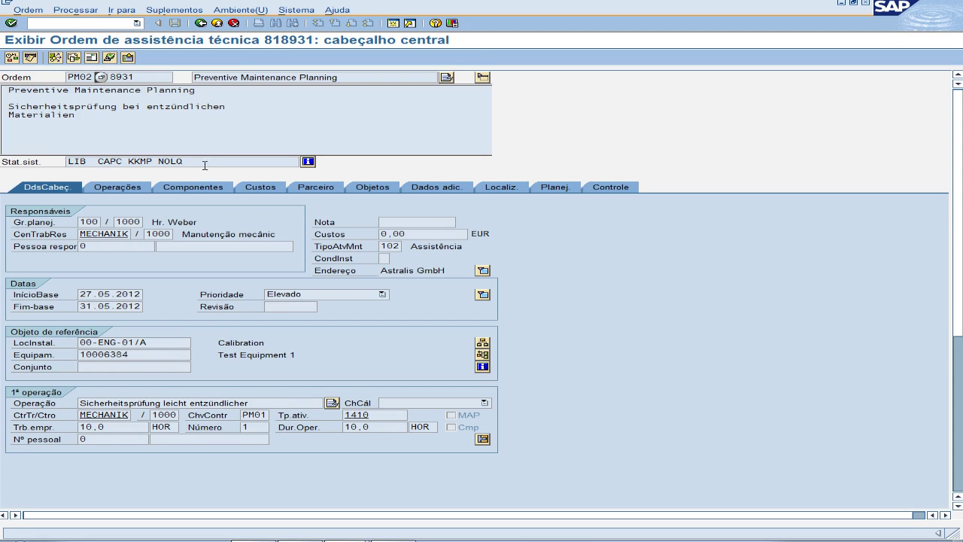
left_click(557, 190)
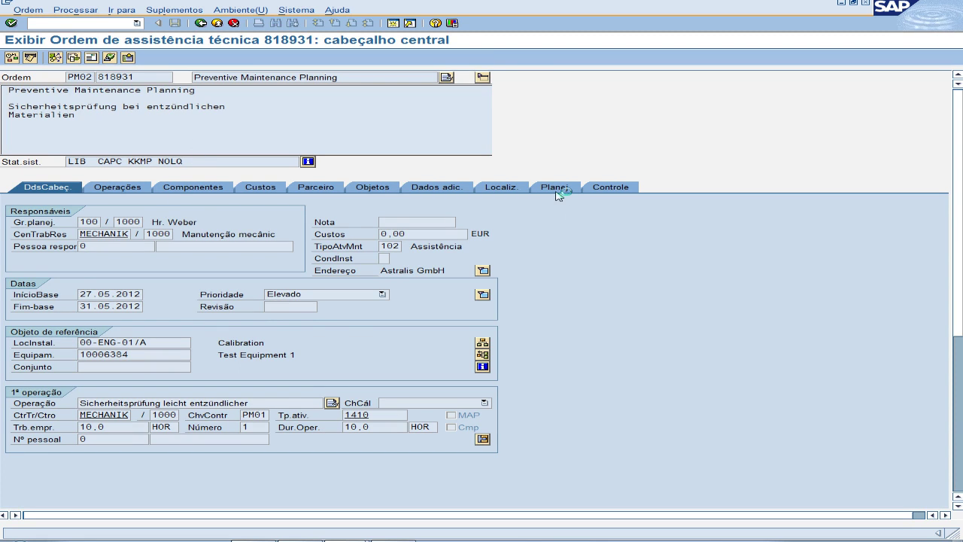
left_click_drag(135, 227, 83, 225)
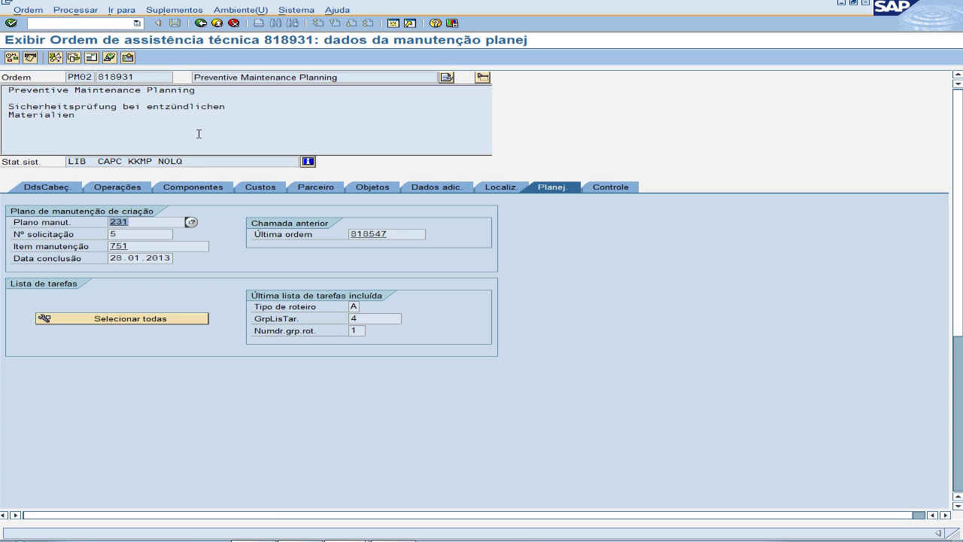
key("F3")
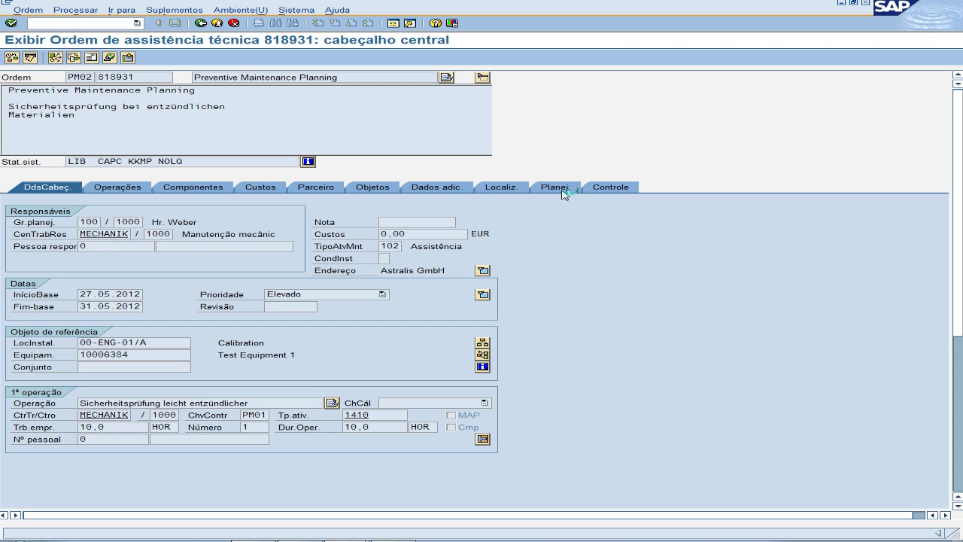
left_click(565, 188)
double_click(127, 226)
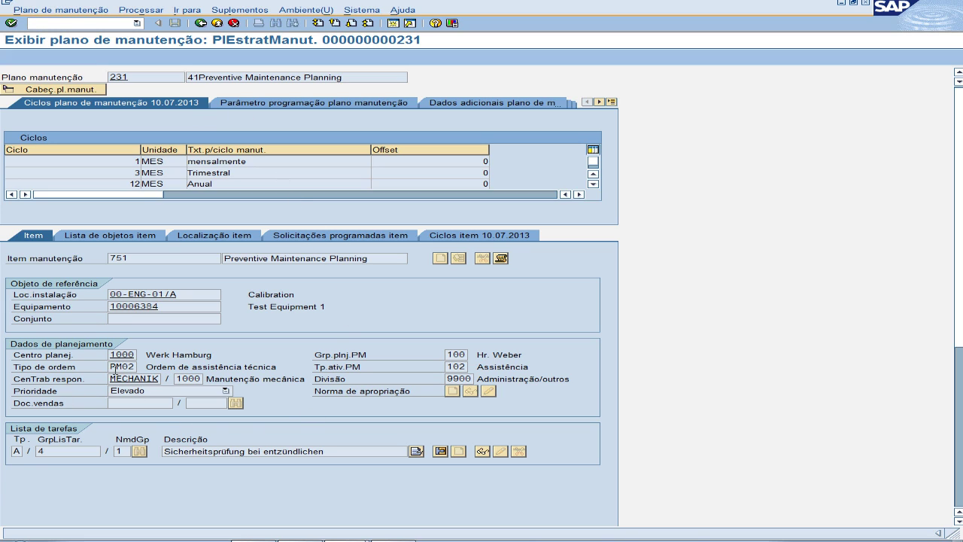
Examine the plan's order type, scheduling parameters, additional data and scheduled calls, including the deviation of the first call.
left_click_drag(110, 367, 143, 369)
left_click(284, 106)
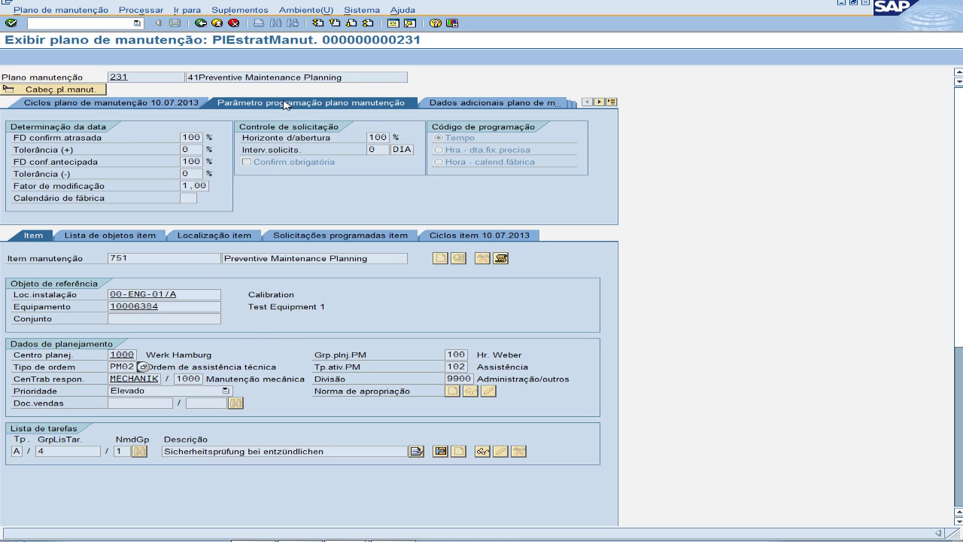
left_click(505, 107)
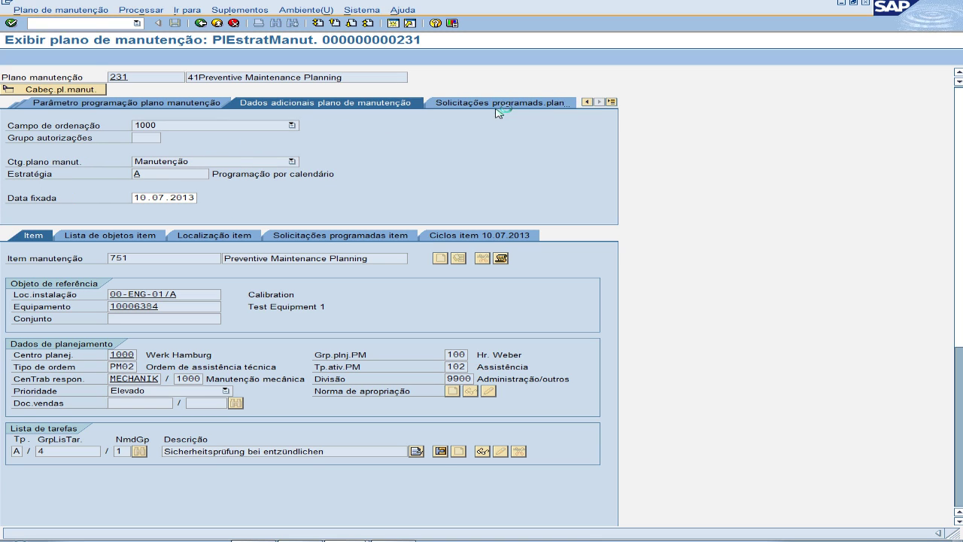
left_click(497, 106)
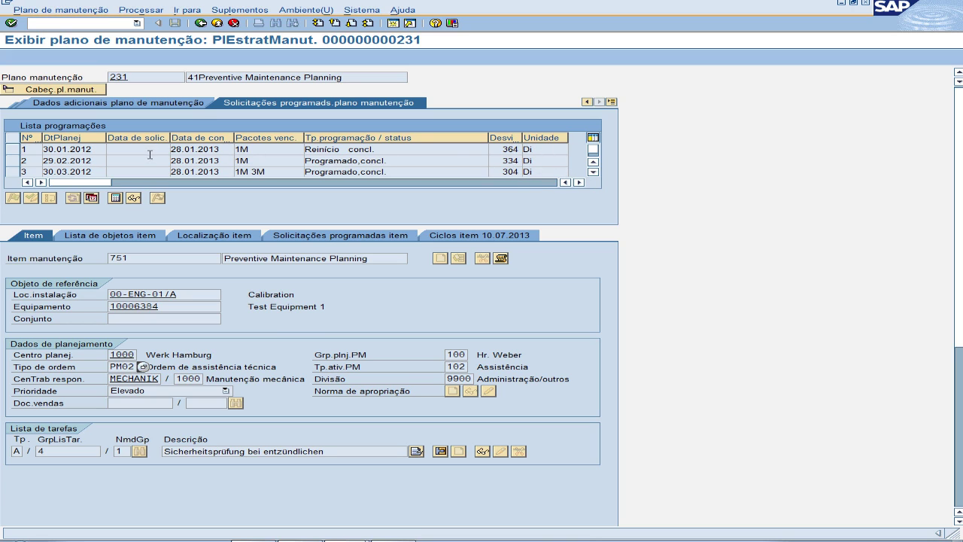
left_click(66, 153)
left_click_drag(502, 150, 527, 151)
left_click(529, 151)
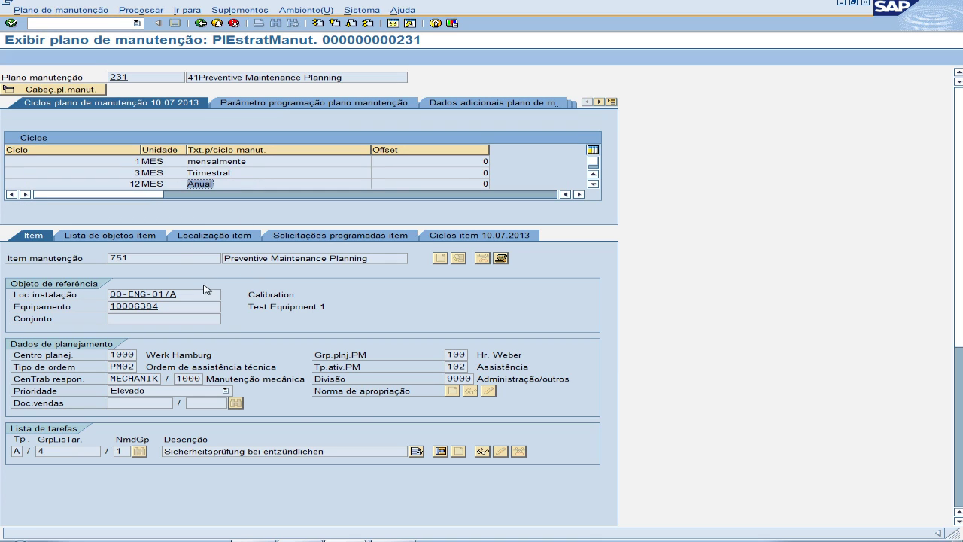
Review the maintenance item's object list, location, scheduled calls and cycles, and return to the SAP Easy Access menu.
left_click(105, 236)
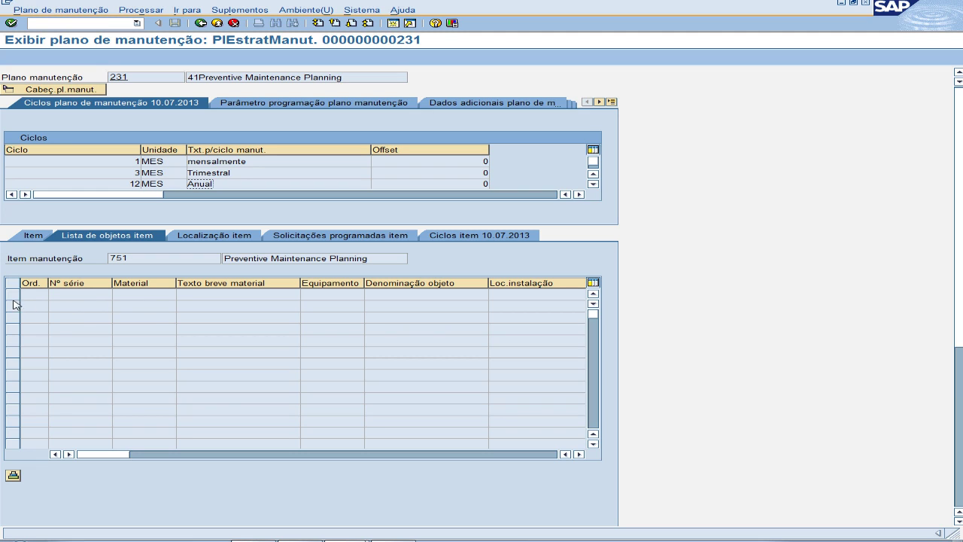
left_click(218, 236)
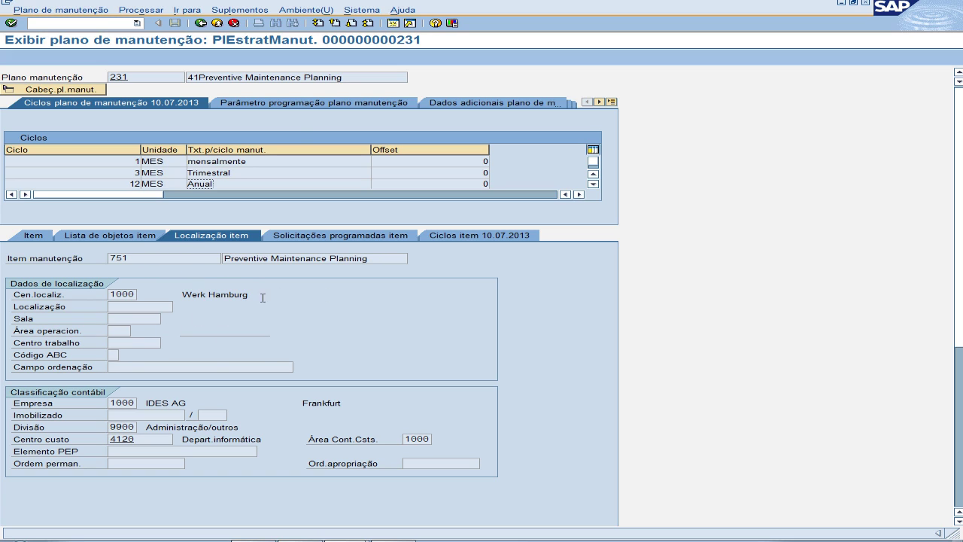
left_click(350, 237)
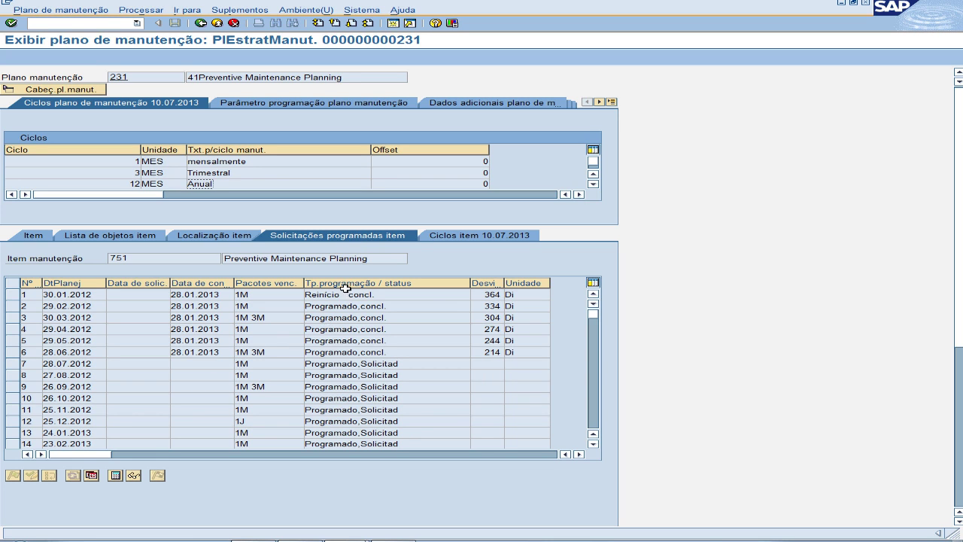
left_click(16, 297)
left_click(12, 318)
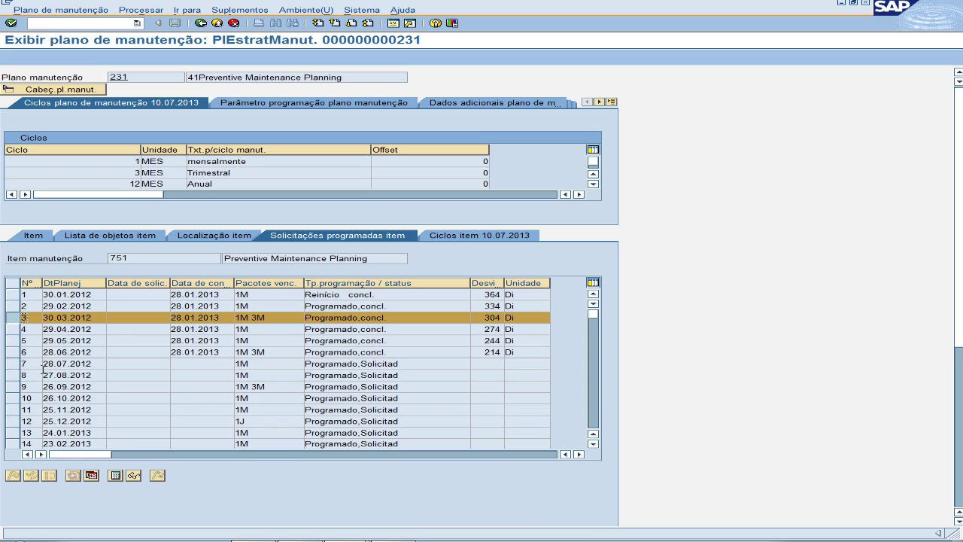
left_click(13, 420)
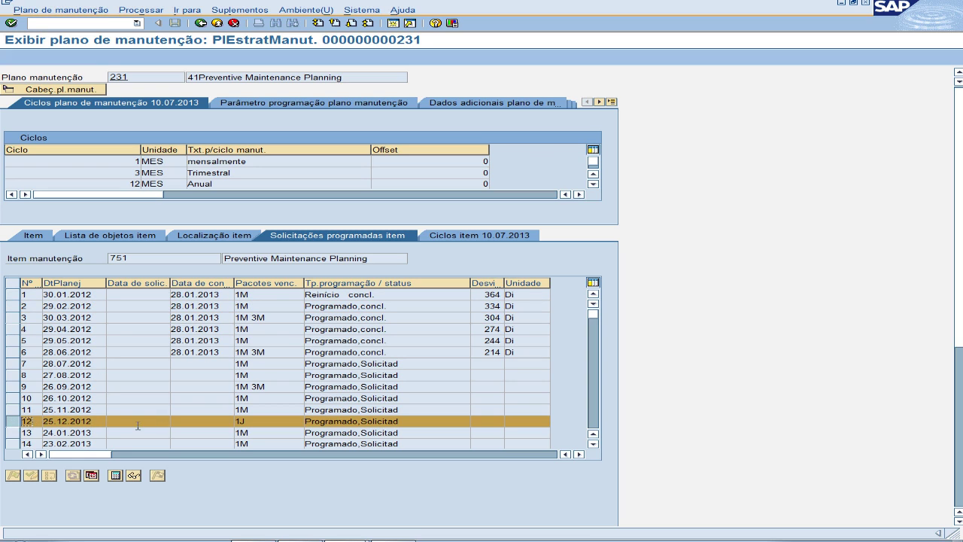
left_click(474, 236)
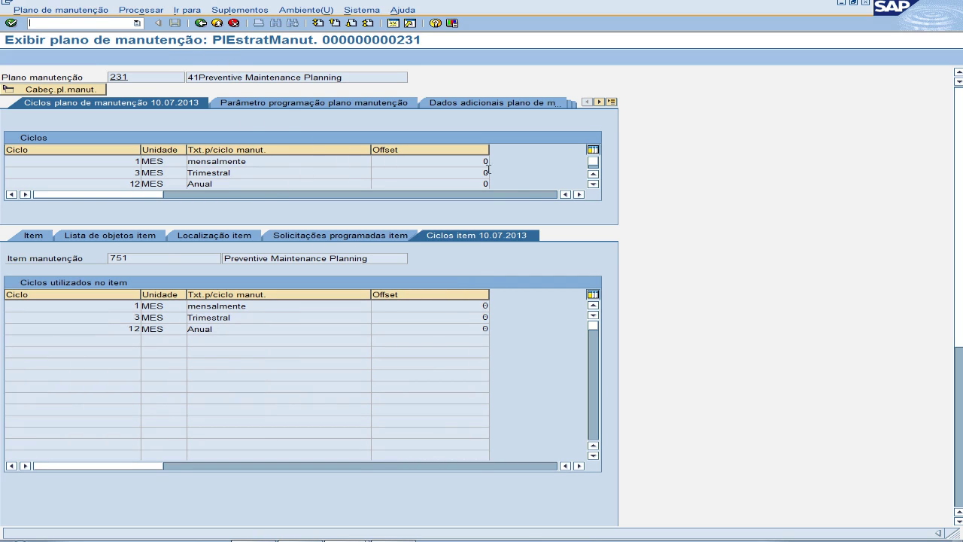
left_click(201, 22)
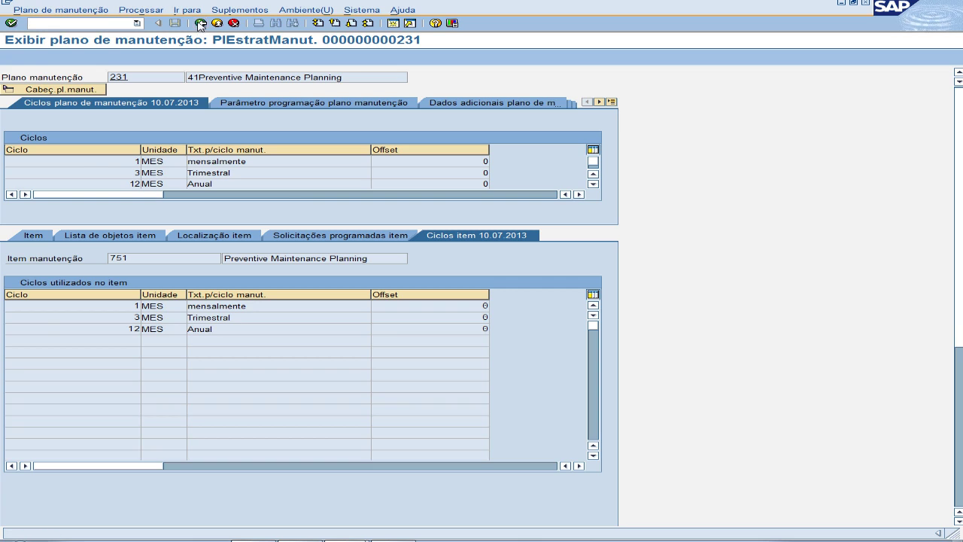
left_click(201, 23)
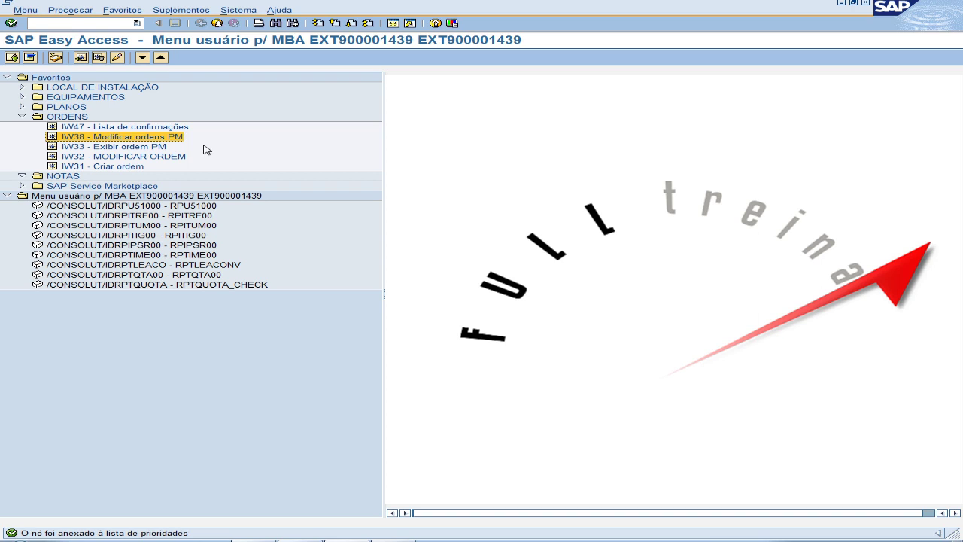
left_click(165, 146)
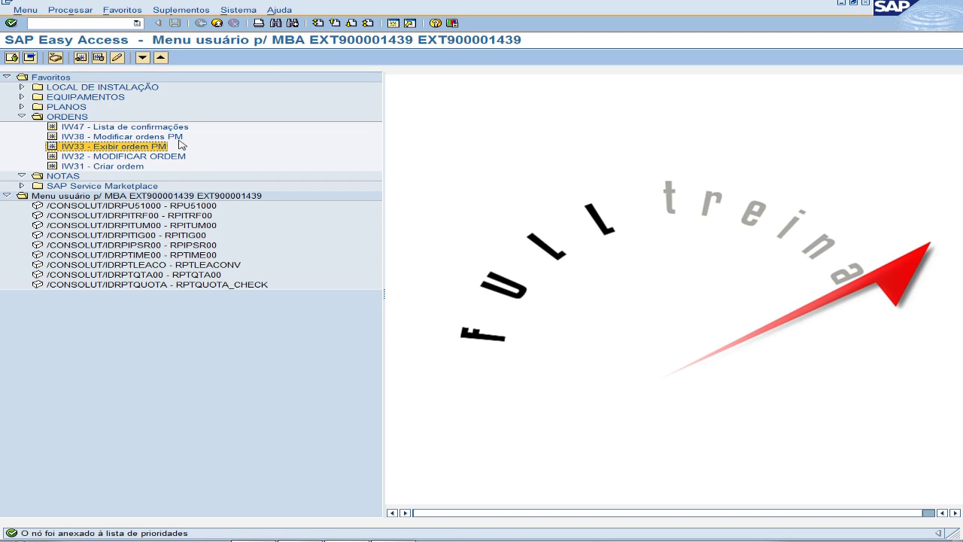
left_click(125, 138)
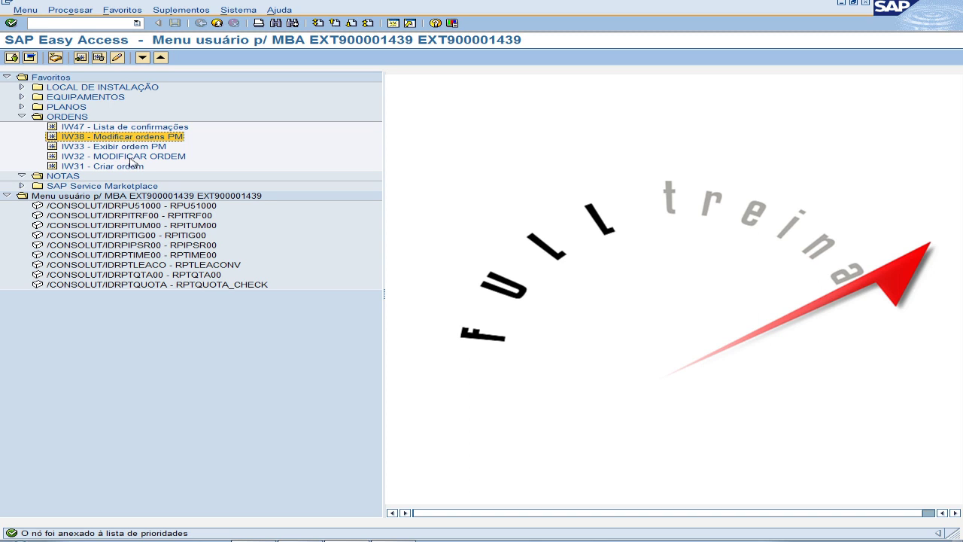
left_click(104, 159)
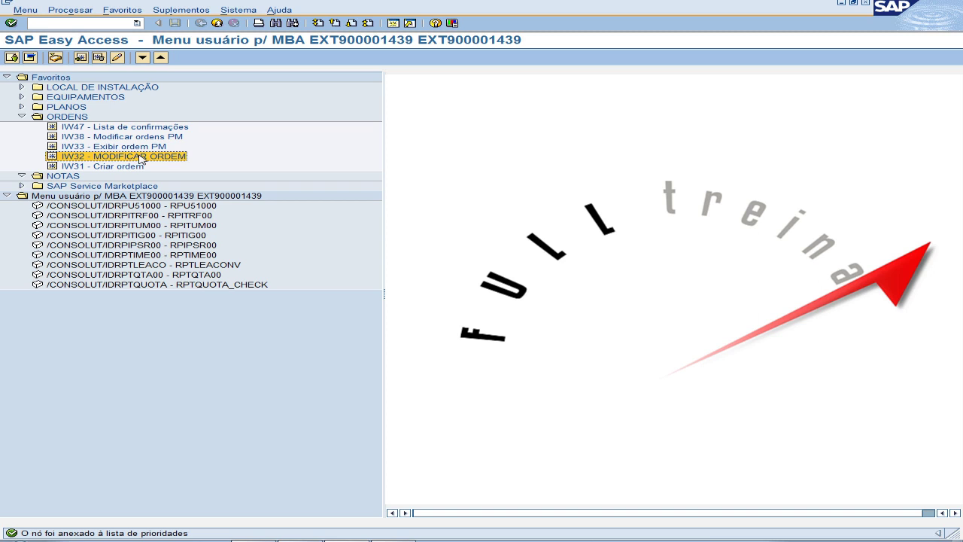
left_click(103, 139)
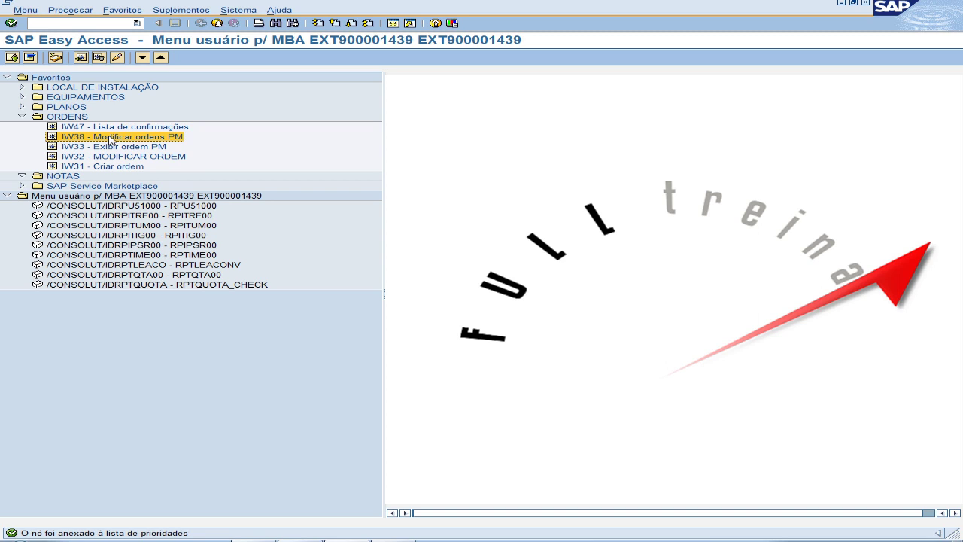
left_click(117, 158)
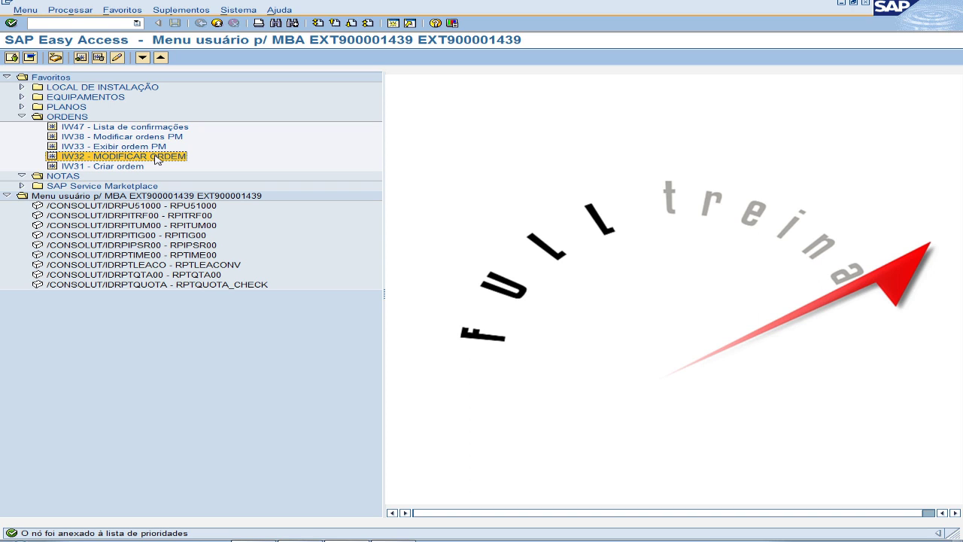
Open order list editing with IW38, include completed orders (encerrado) in the status selection, and set the period start to 01.01.2012.
left_click(131, 139)
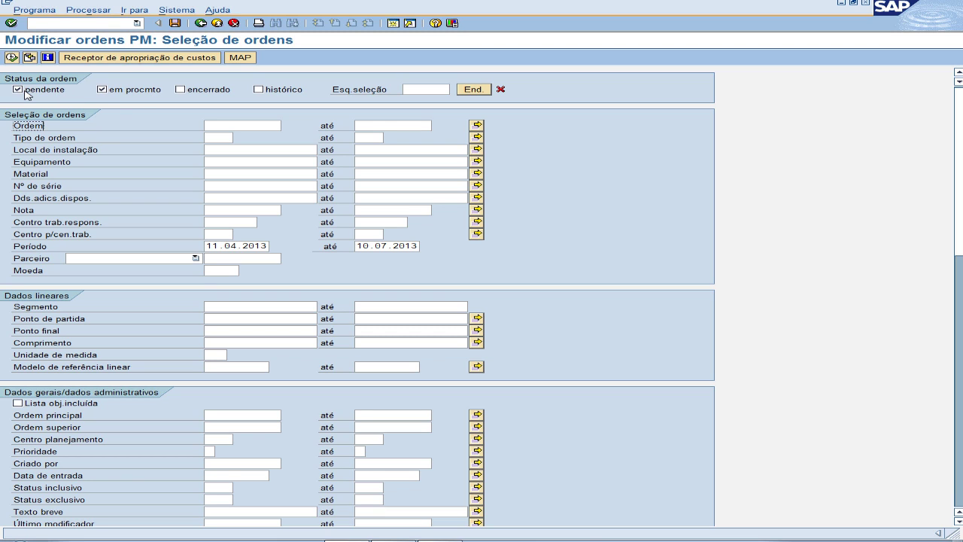
left_click(185, 91)
left_click_drag(207, 246, 298, 256)
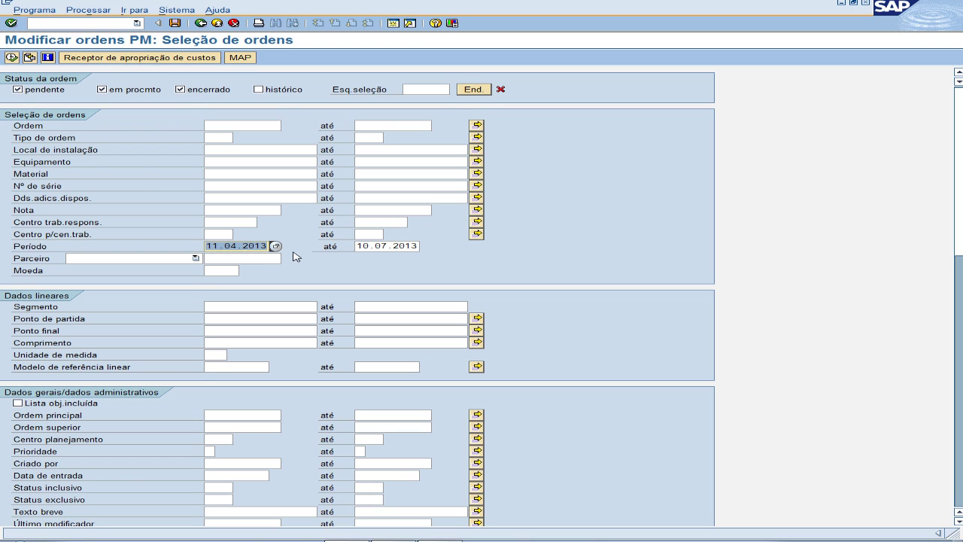
key("Delete")
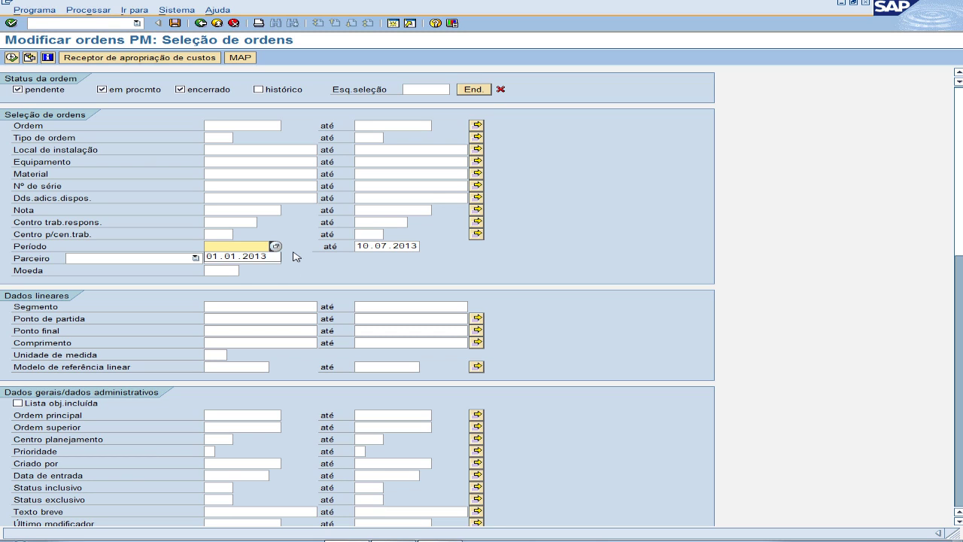
left_click(235, 259)
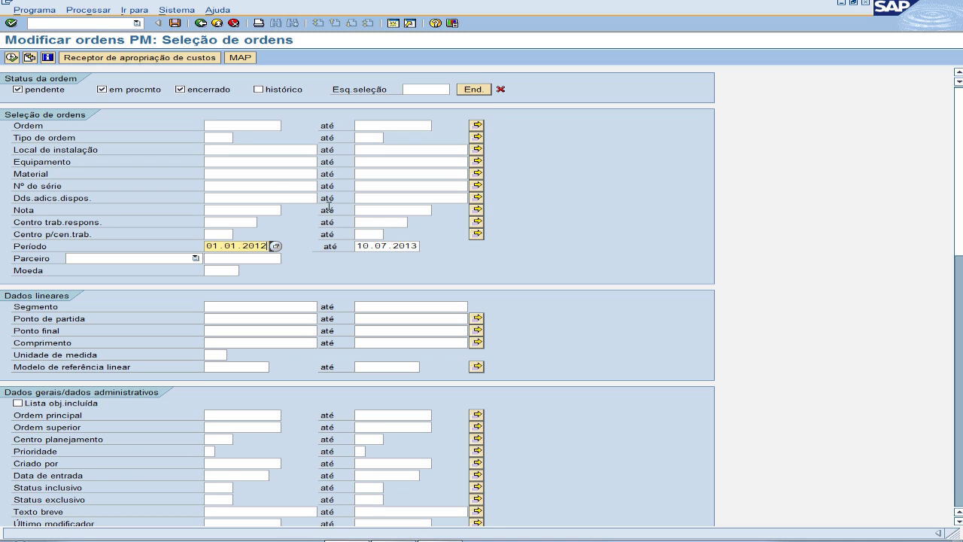
Review the available order types for the Tipo de ordem criterion and close the list without choosing one.
left_click(227, 140)
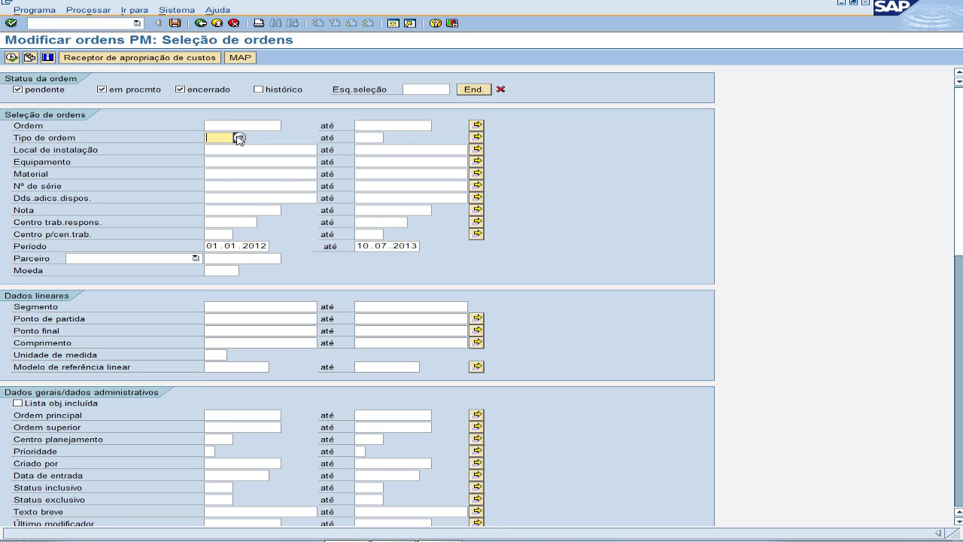
left_click(239, 139)
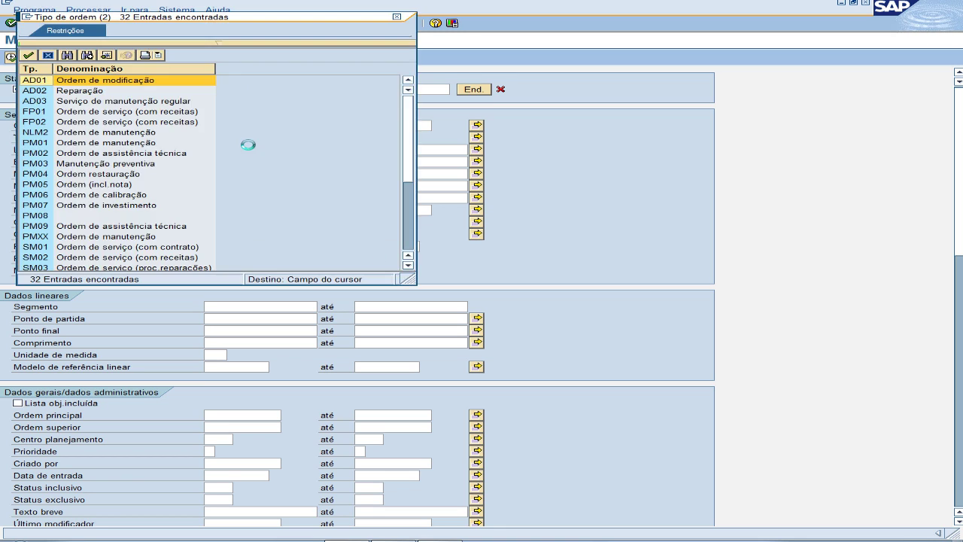
left_click(45, 153)
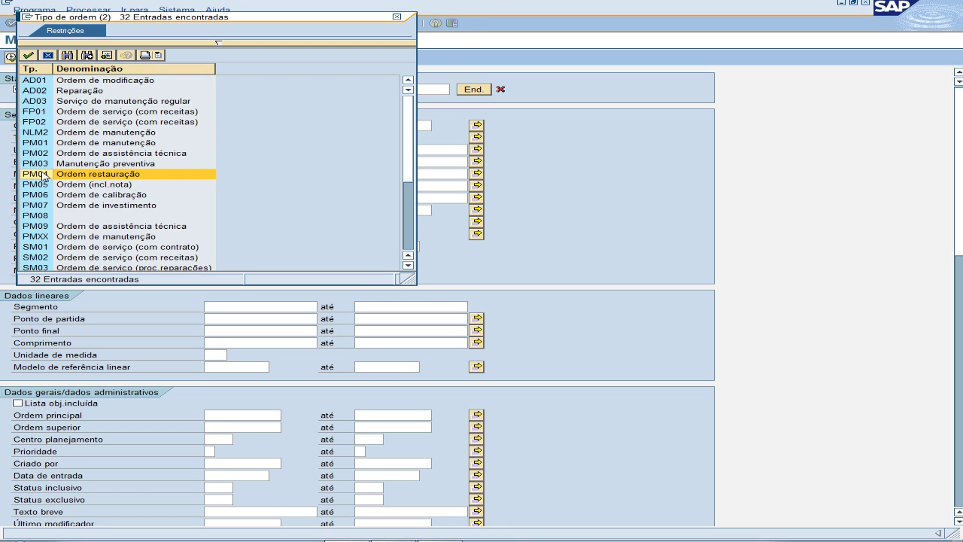
left_click(42, 196)
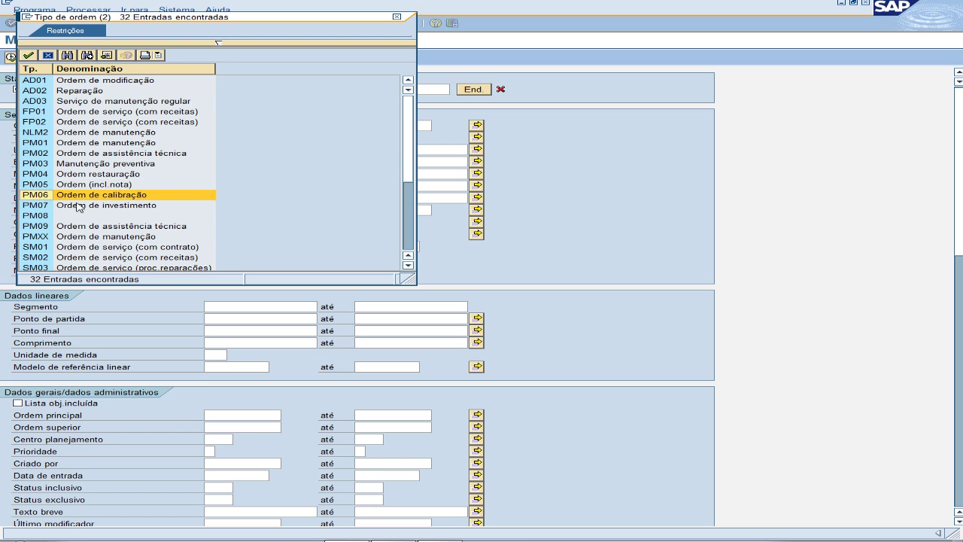
left_click(397, 18)
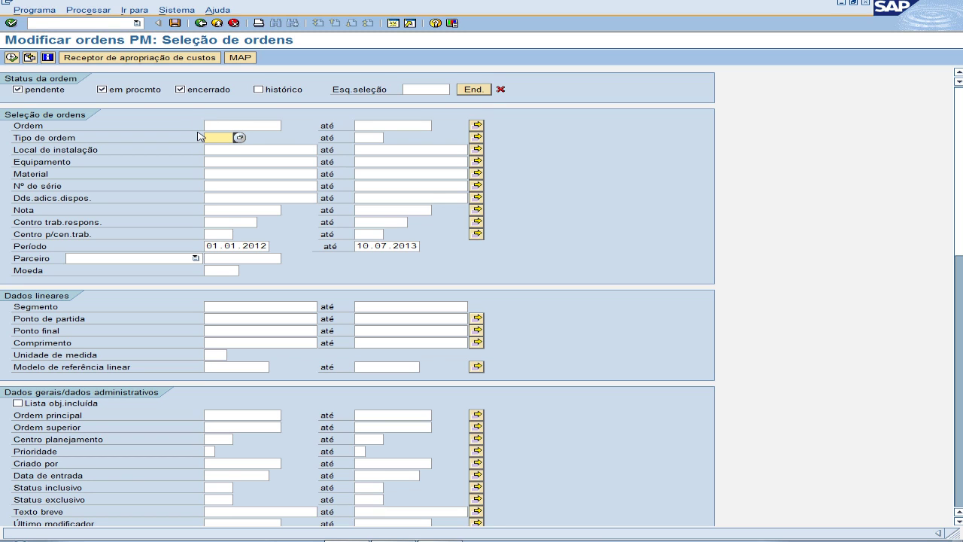
Restrict the selection to functional locations matching 00*, leave the order type blank, and run the order list.
left_click(214, 149)
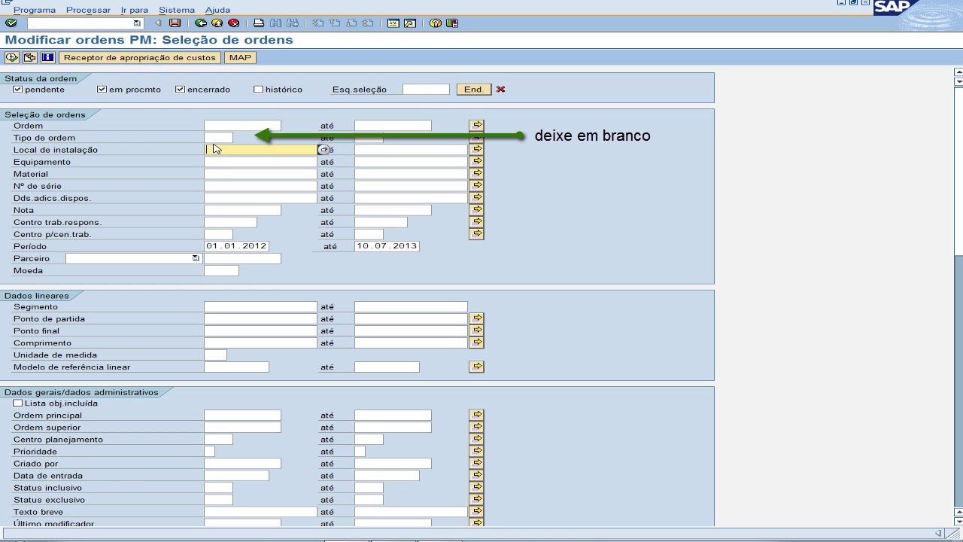
type("00")
left_click(218, 160)
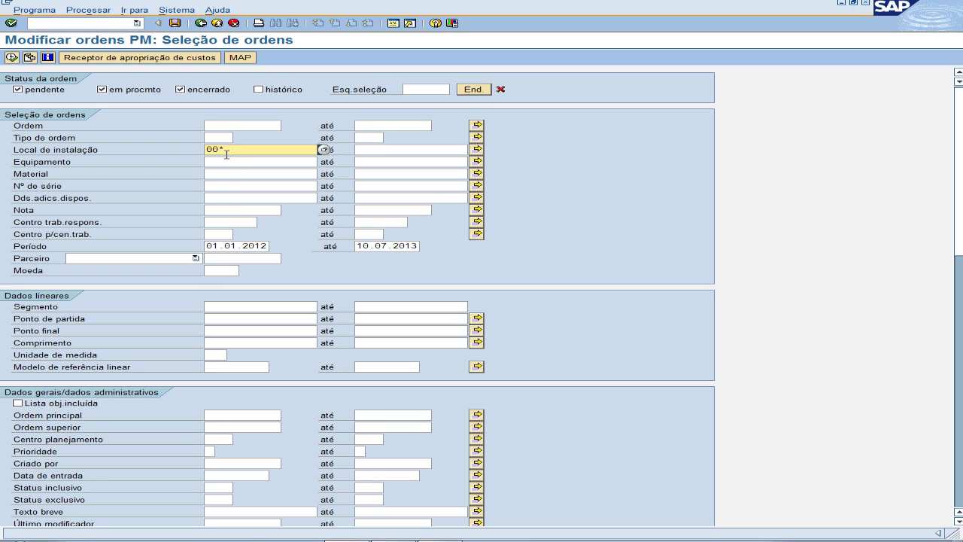
left_click(221, 139)
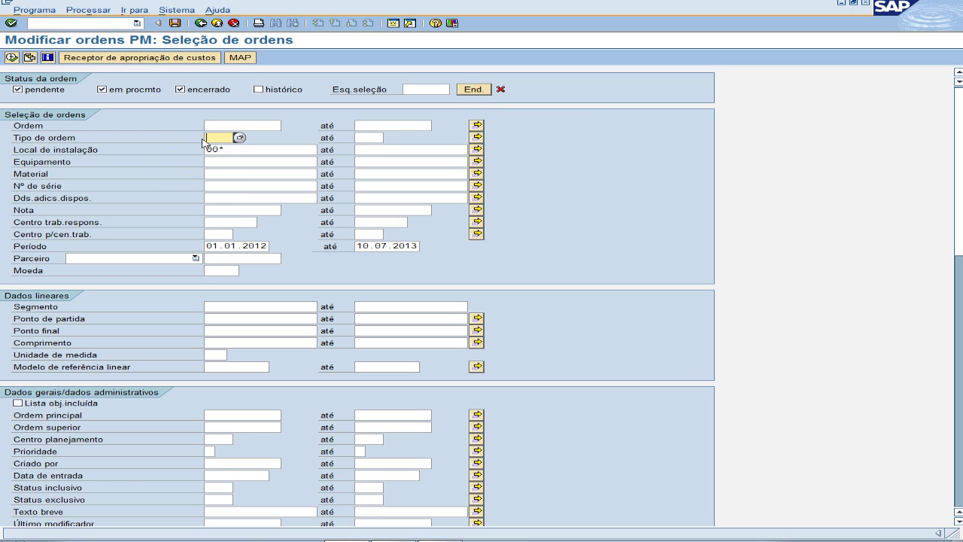
left_click(212, 247)
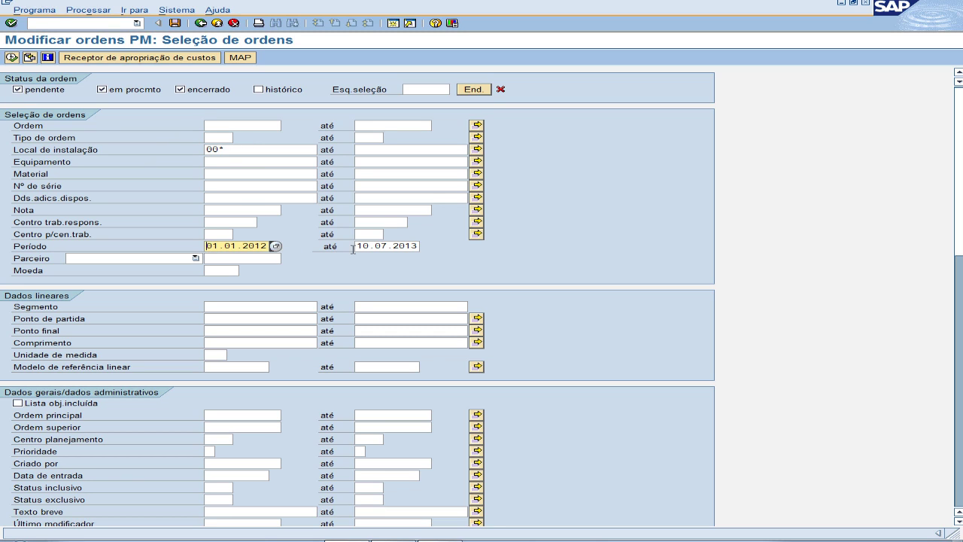
left_click(365, 248)
left_click(229, 249)
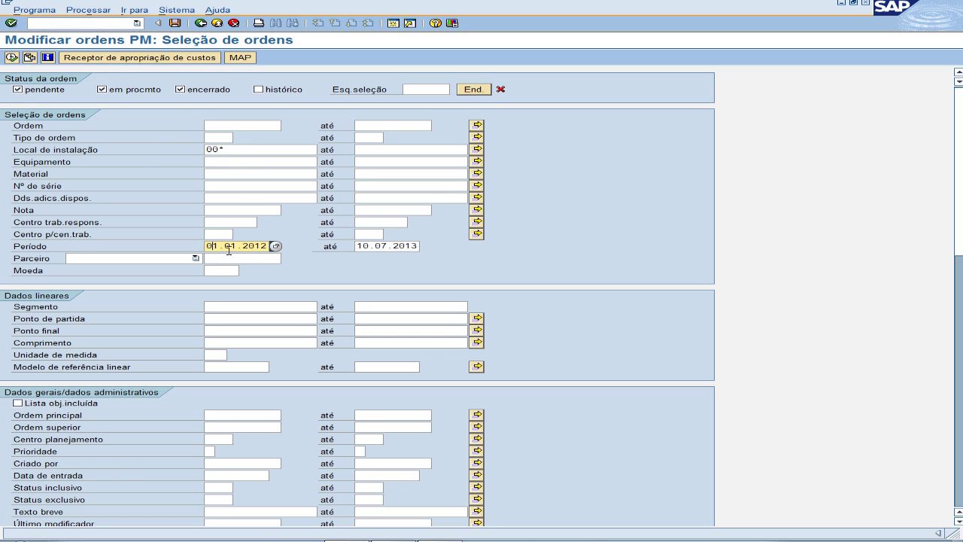
left_click(372, 250)
left_click(235, 249)
left_click(11, 57)
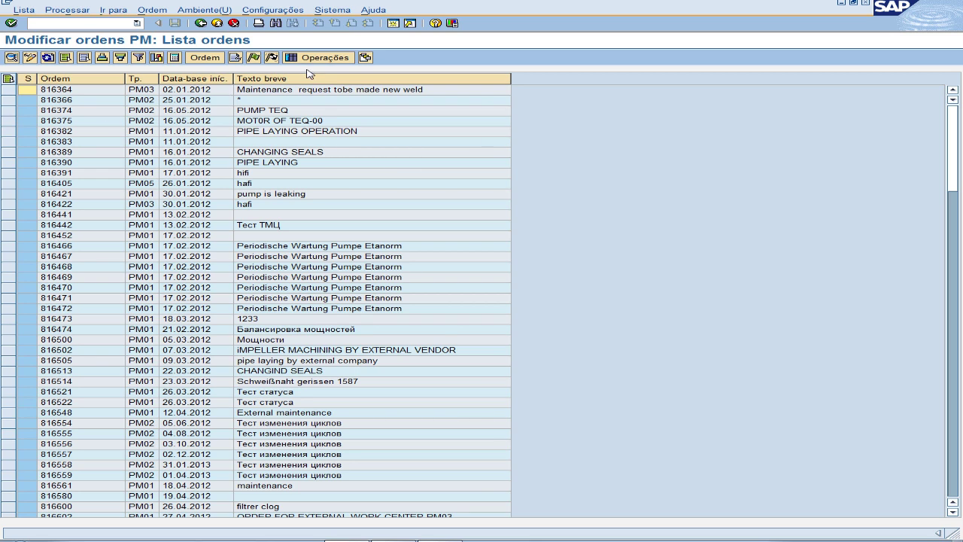
Open the list's layout settings, sort the available columns alphabetically, and add Equipamento to the displayed columns.
left_click(365, 59)
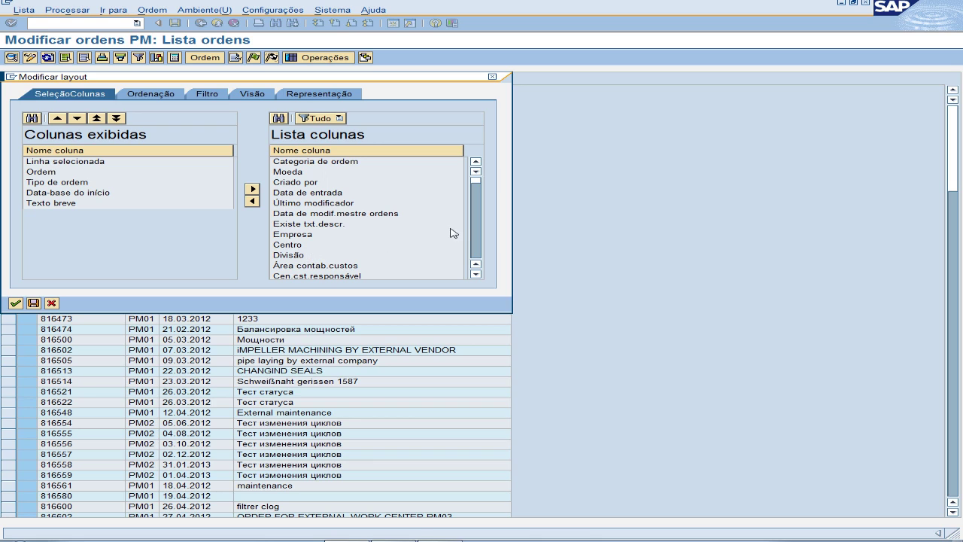
left_click(475, 275)
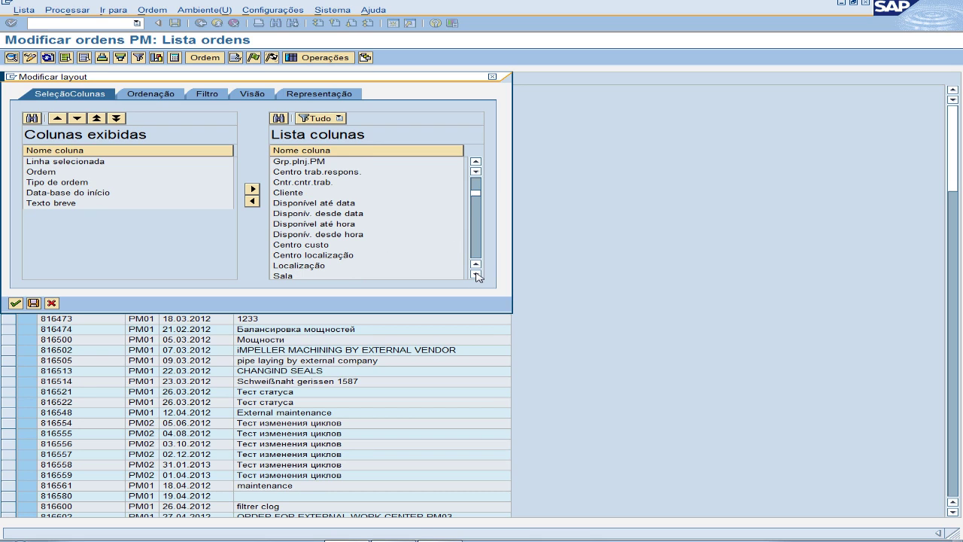
left_click(369, 150)
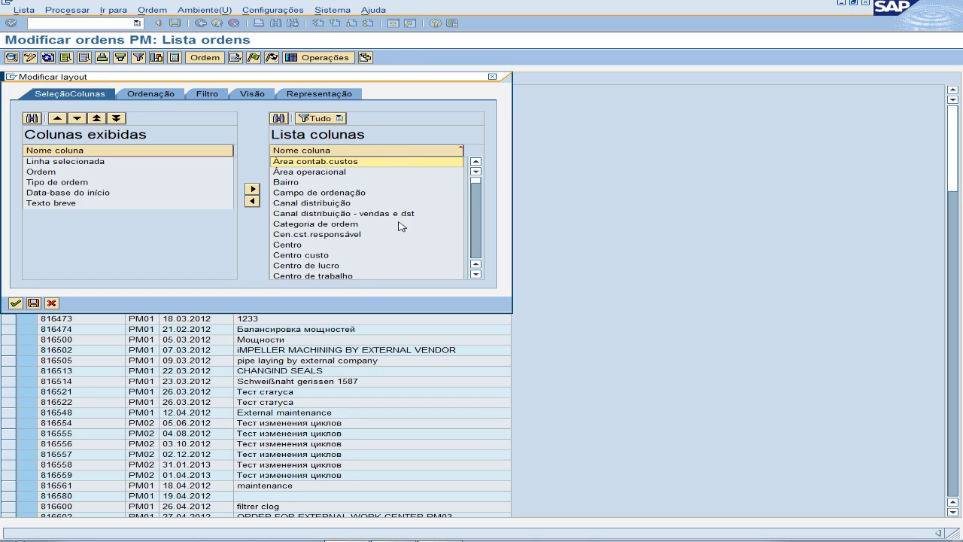
left_click(475, 274)
left_click_drag(476, 276, 476, 276)
left_click(295, 236)
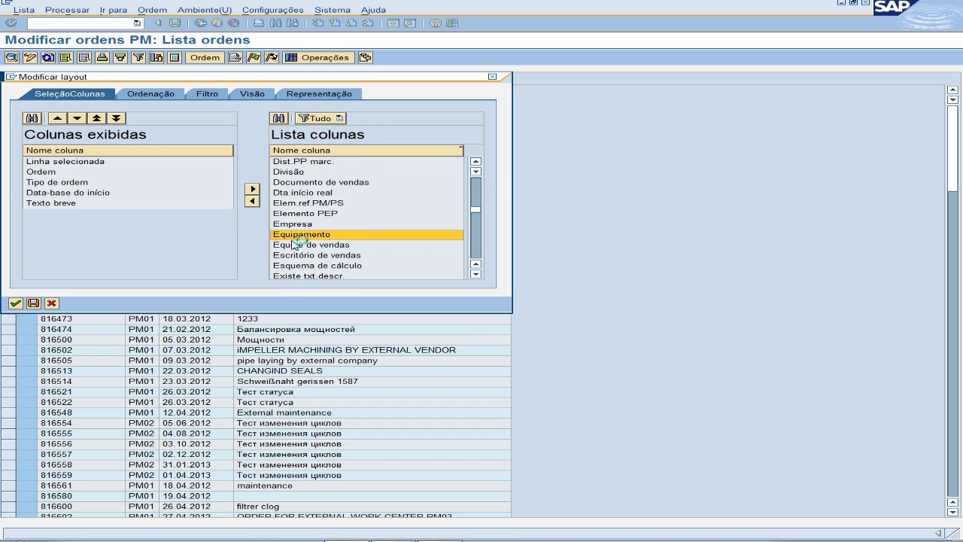
double_click(294, 235)
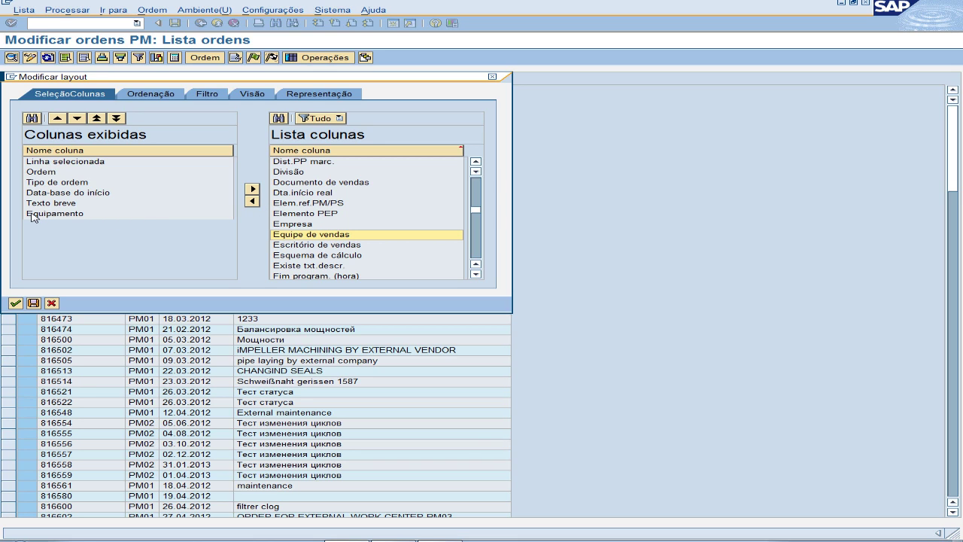
Add the Local de instalação column to the displayed columns of the layout.
left_click(477, 275)
left_click(476, 275)
left_click(476, 275)
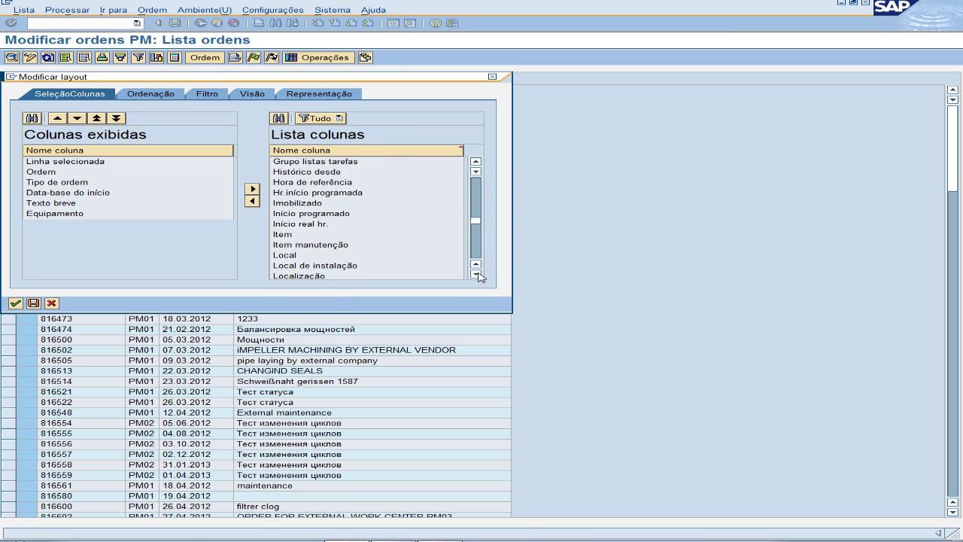
left_click(477, 275)
double_click(307, 234)
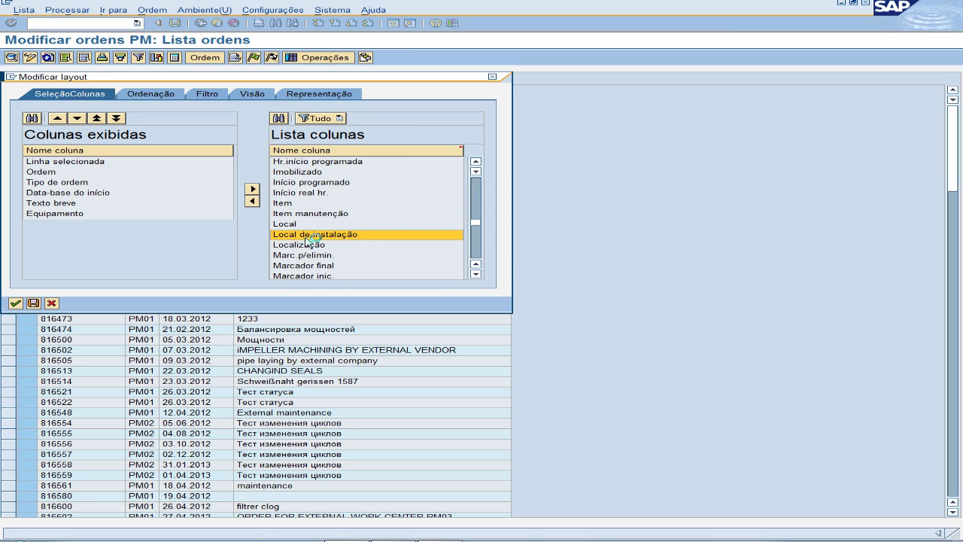
Add the Custos tot.reais column to the displayed columns and apply the layout to the order list.
left_click(476, 275)
left_click(476, 274)
left_click(476, 275)
left_click(476, 275)
left_click(477, 275)
left_click(476, 275)
left_click(477, 162)
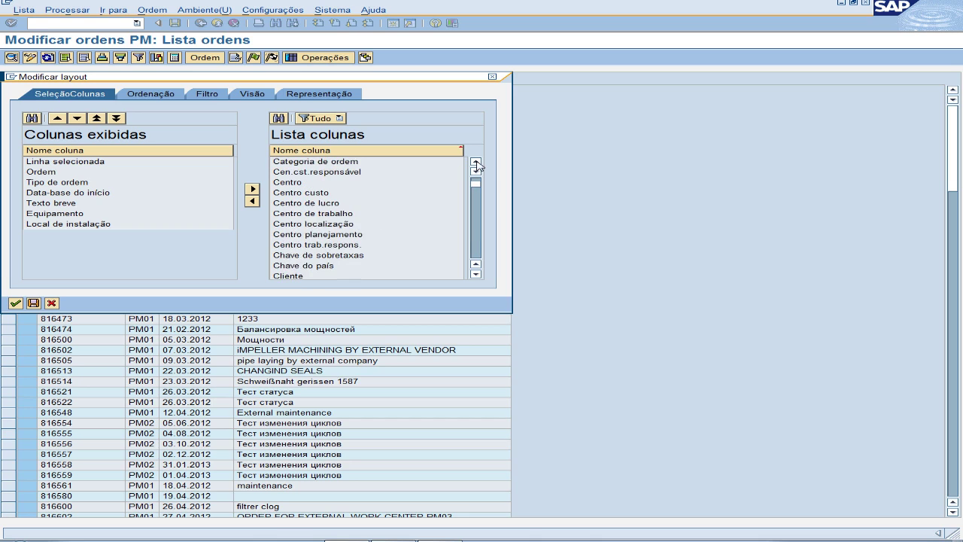
left_click(477, 162)
left_click(477, 162)
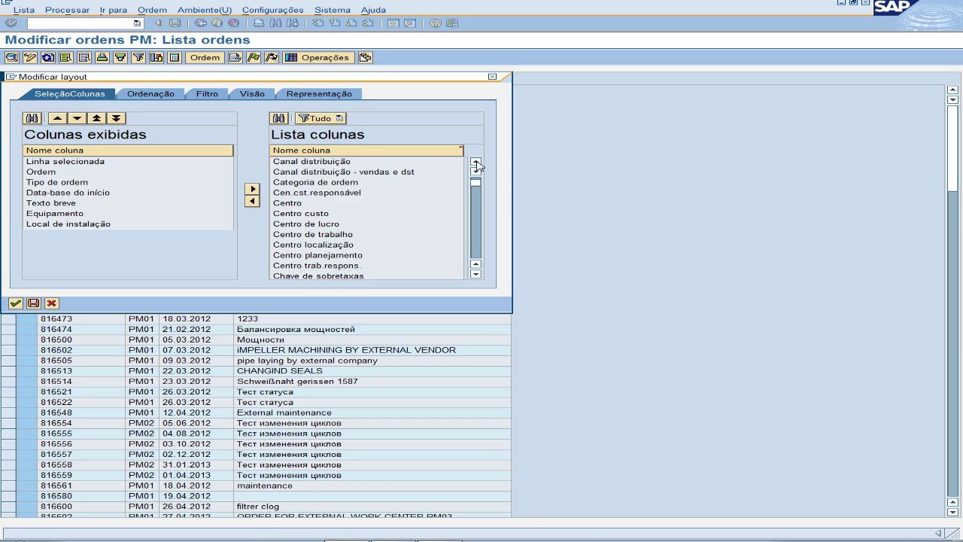
scroll(316, 256, "down", 5)
left_click(305, 266)
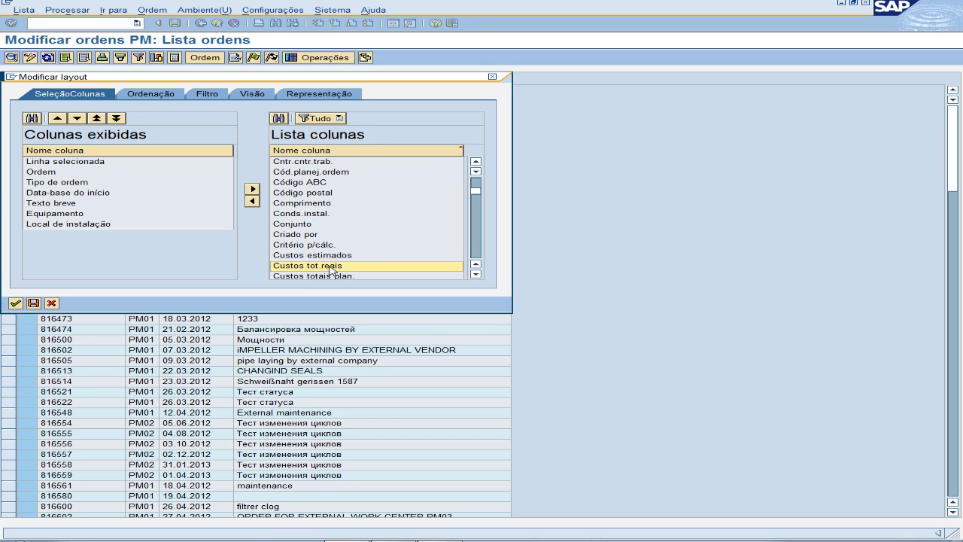
double_click(315, 268)
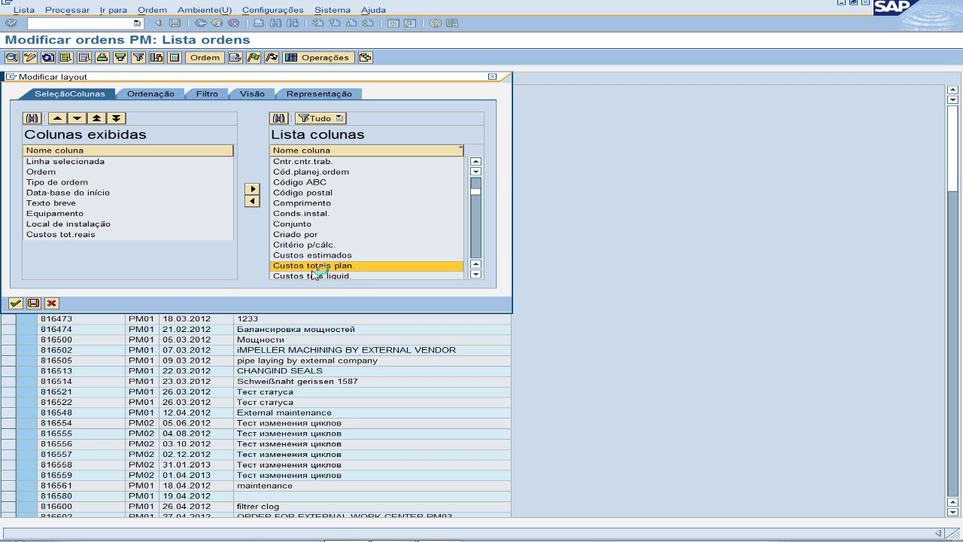
left_click(15, 303)
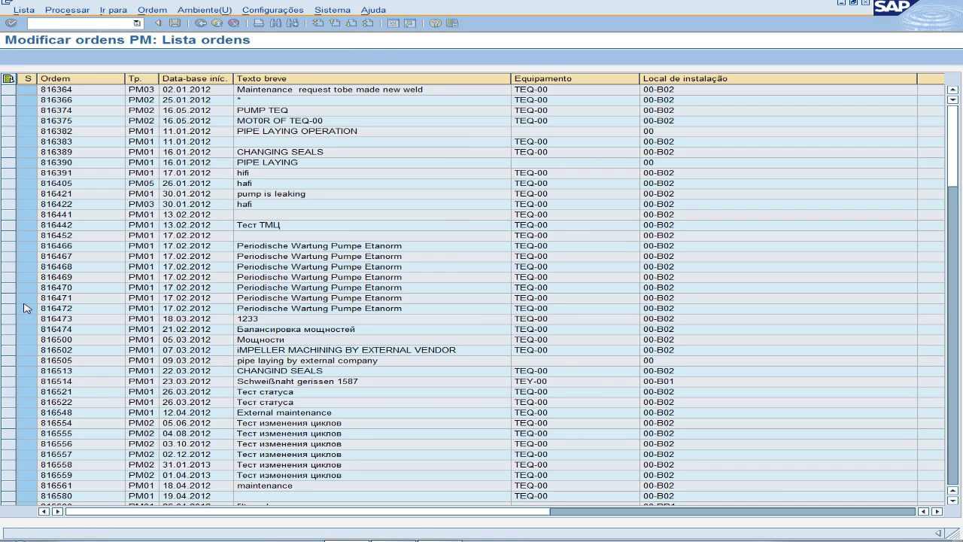
Examine the equipment, functional location and total actual cost columns in the order list.
left_click(573, 78)
left_click(884, 79)
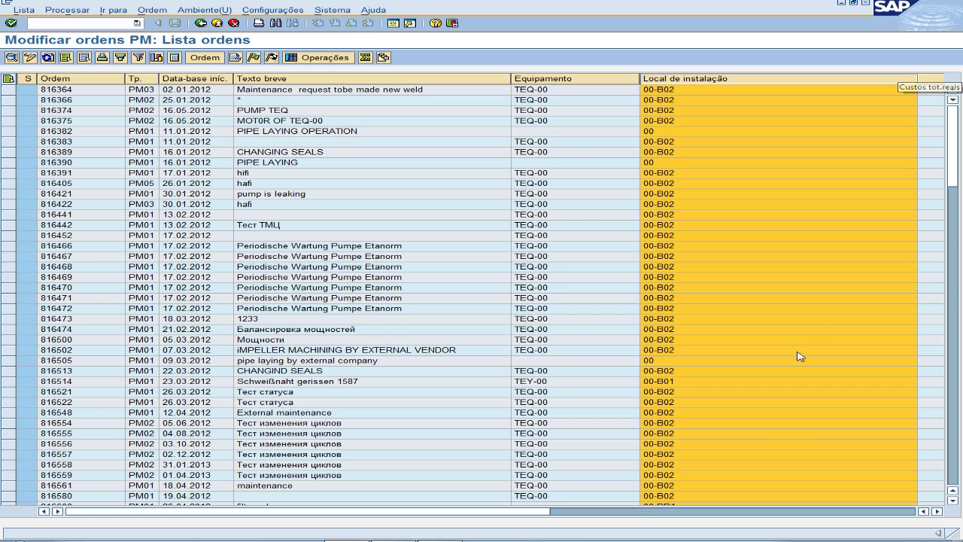
left_click(937, 511)
left_click(937, 511)
left_click(938, 511)
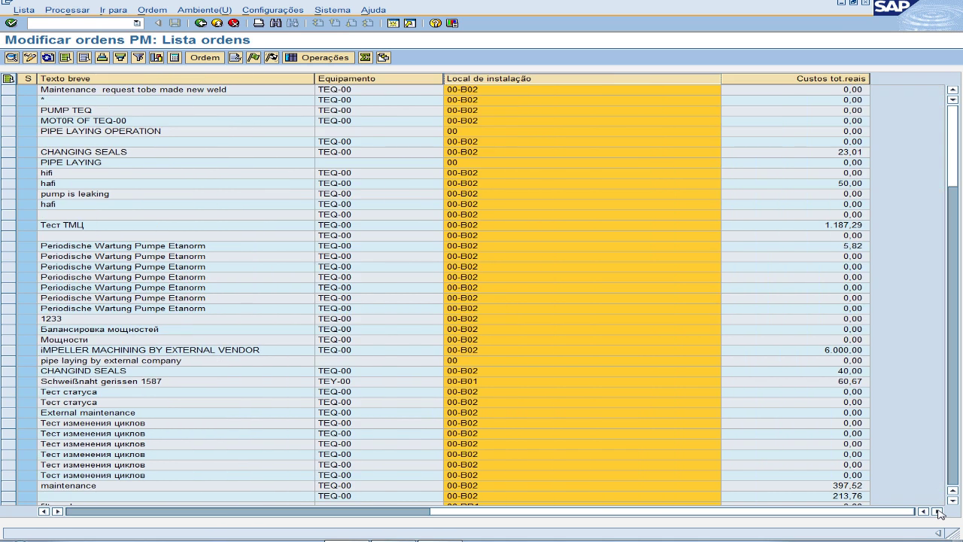
left_click(930, 511)
left_click(929, 511)
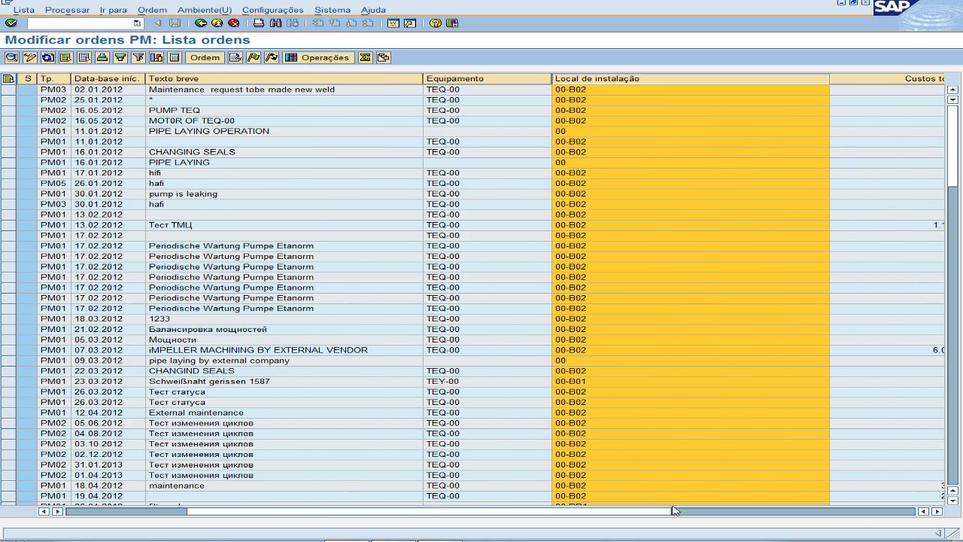
left_click_drag(674, 511, 550, 514)
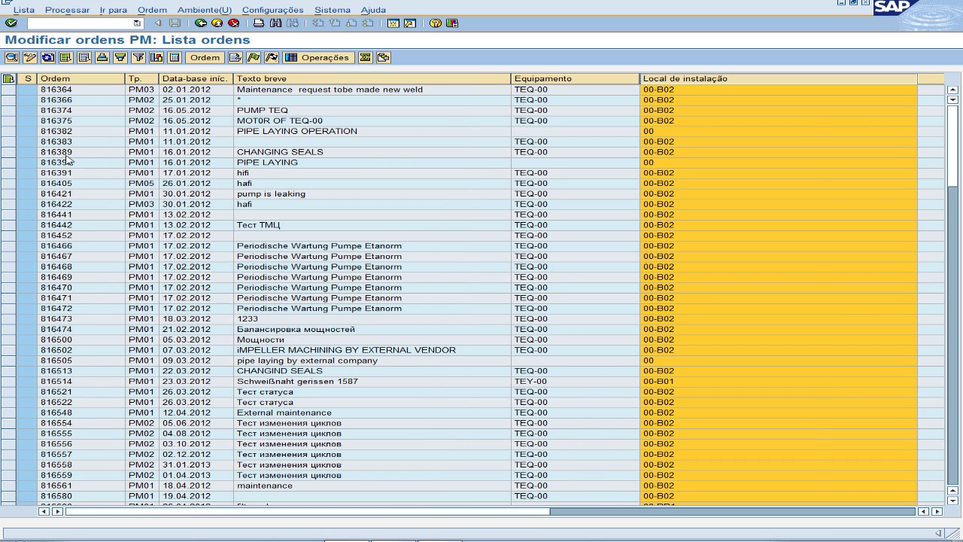
Hide the selected-line column (S) from the order list.
left_click(40, 88)
left_click(28, 78)
right_click(30, 81)
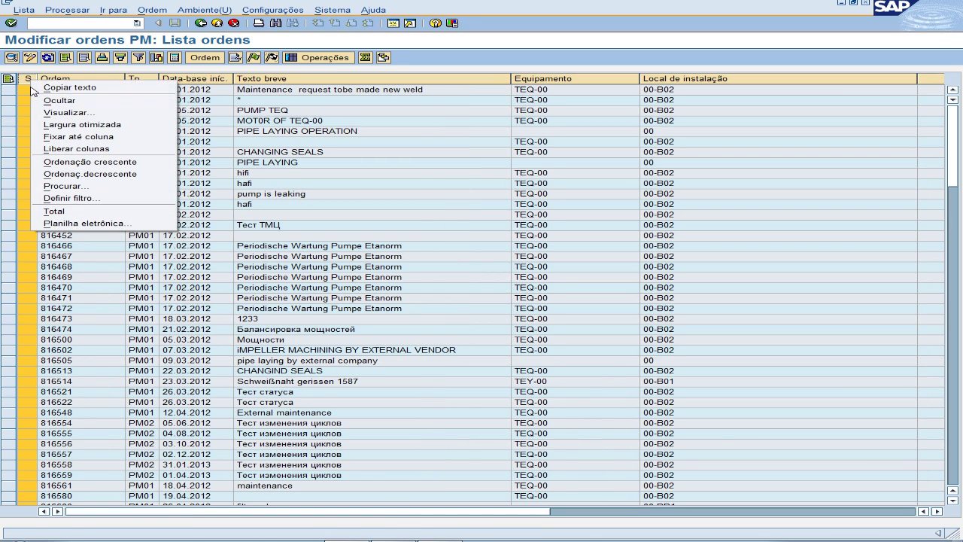
left_click(65, 103)
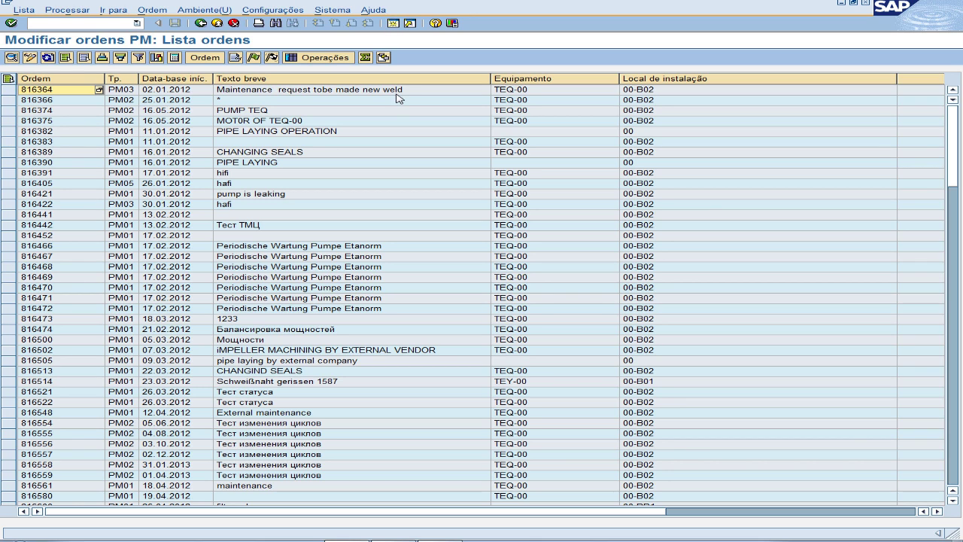
Move the Local de instalação column to the first position of the displayed columns in the list layout.
left_click(383, 59)
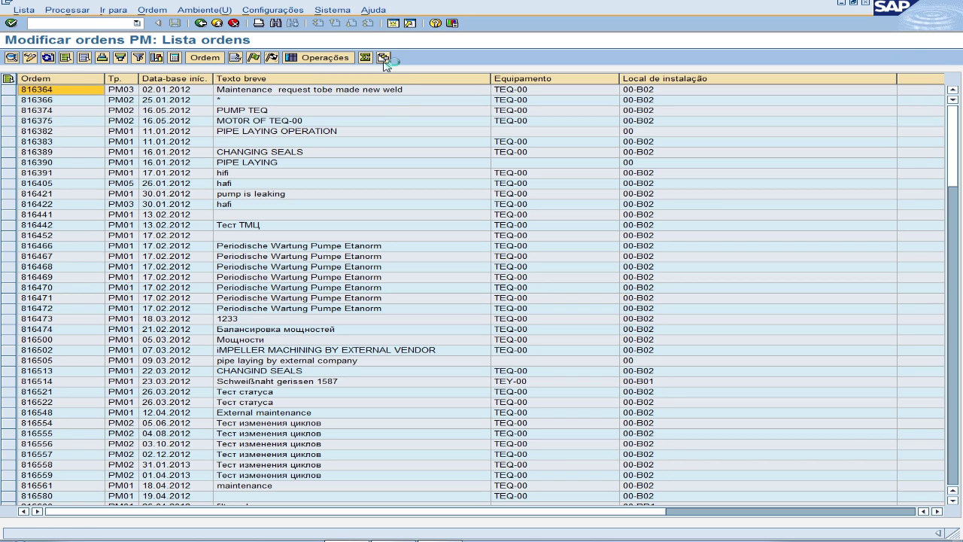
left_click(48, 217)
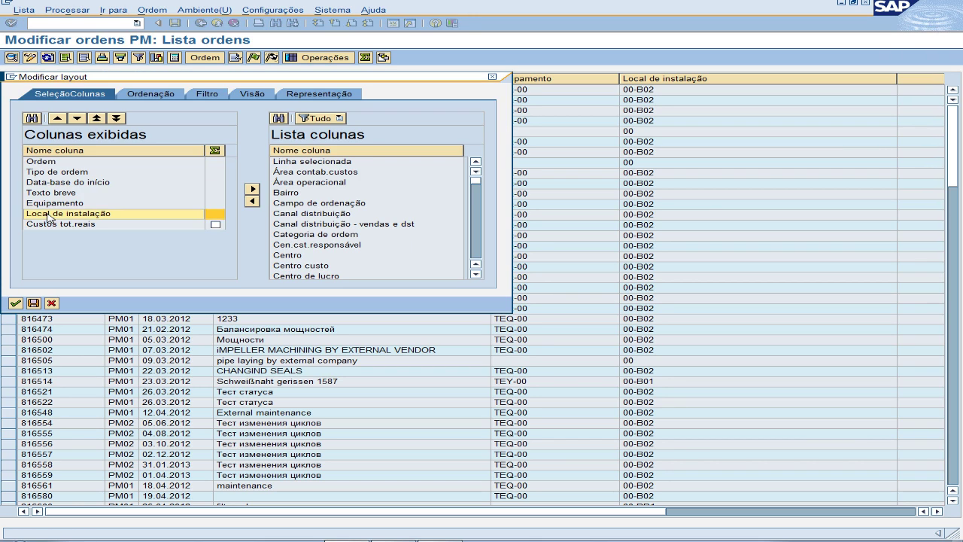
left_click(60, 119)
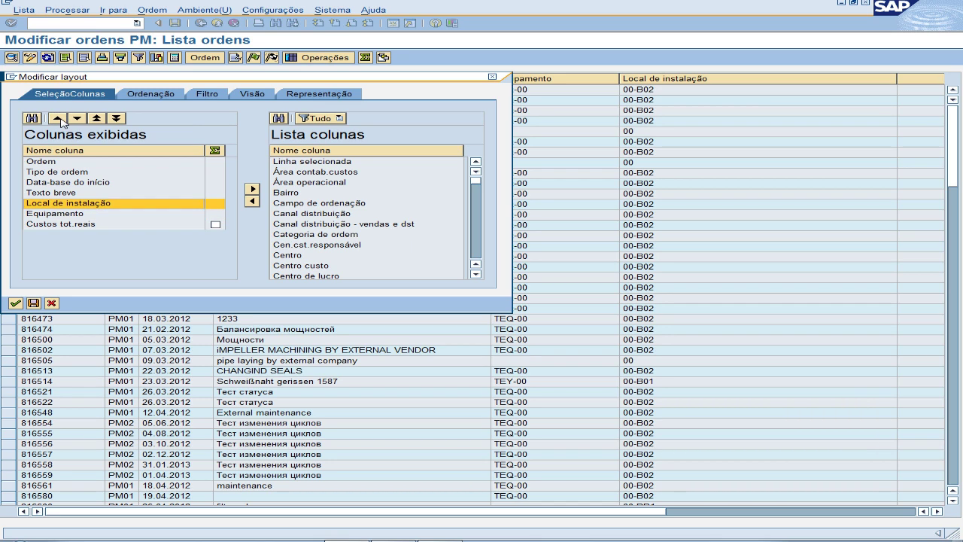
left_click(60, 118)
left_click(61, 121)
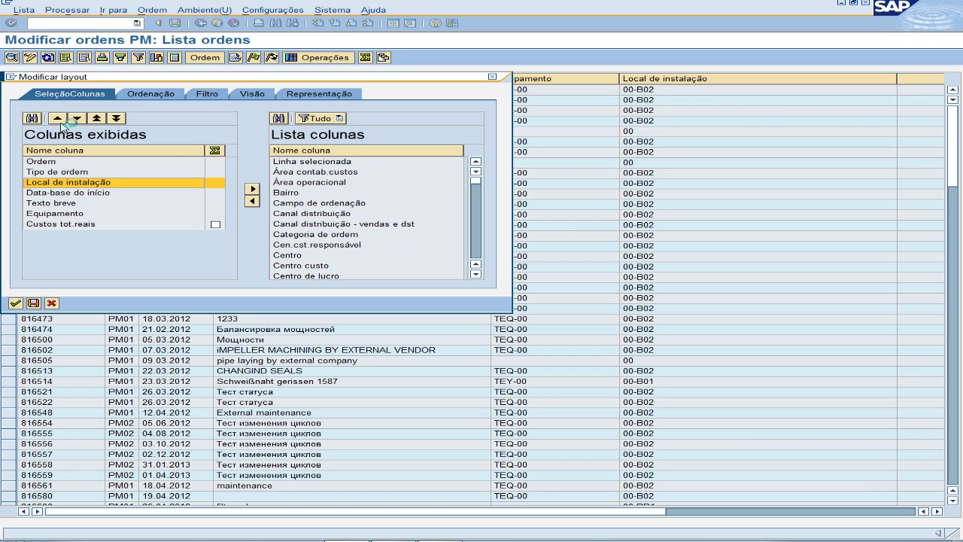
left_click(61, 120)
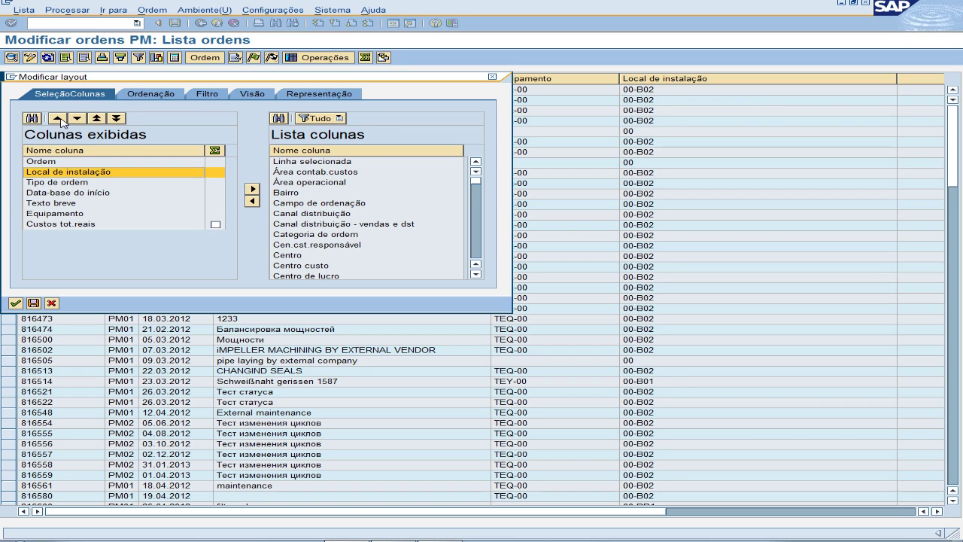
left_click(61, 120)
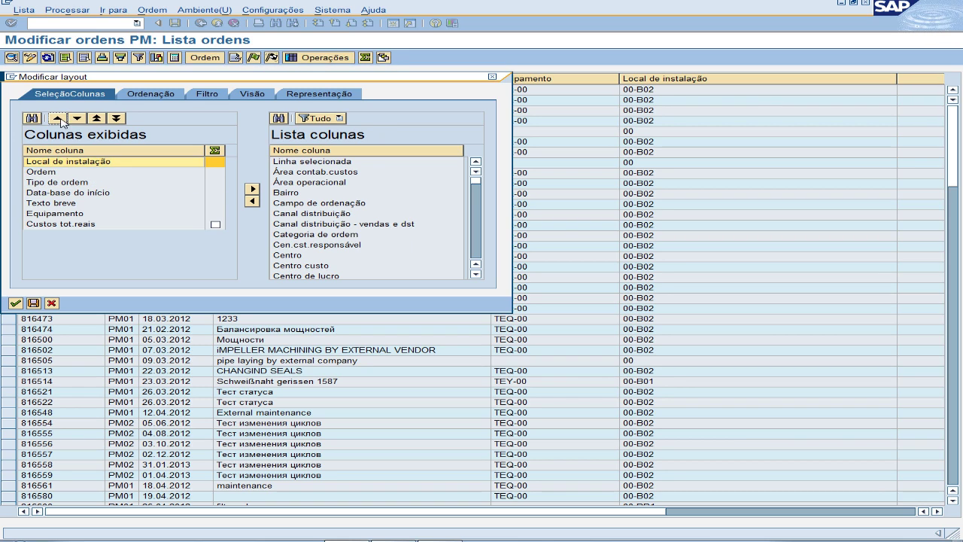
Move the Equipamento column to second position, directly after Local de instalação, and apply the layout to the order list.
left_click(52, 214)
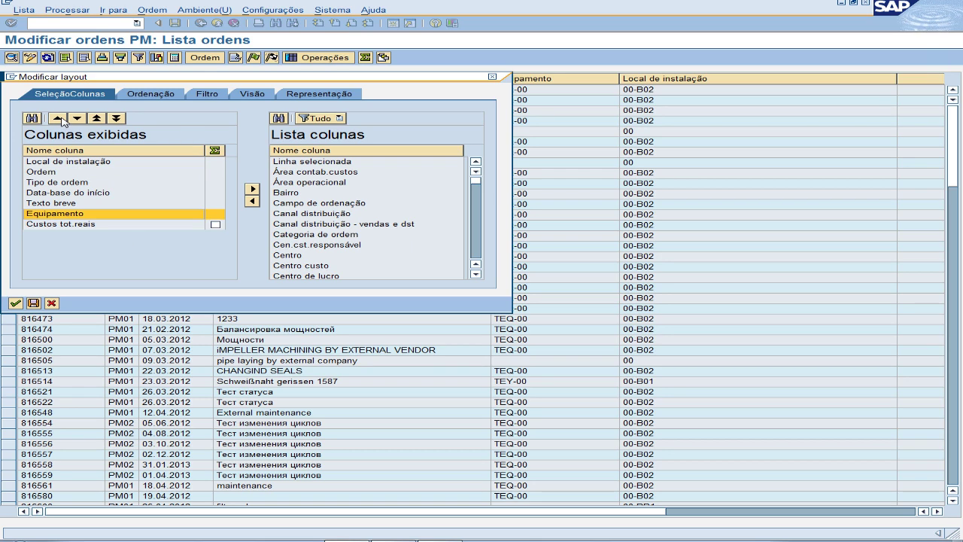
left_click(61, 120)
left_click(59, 119)
left_click(58, 119)
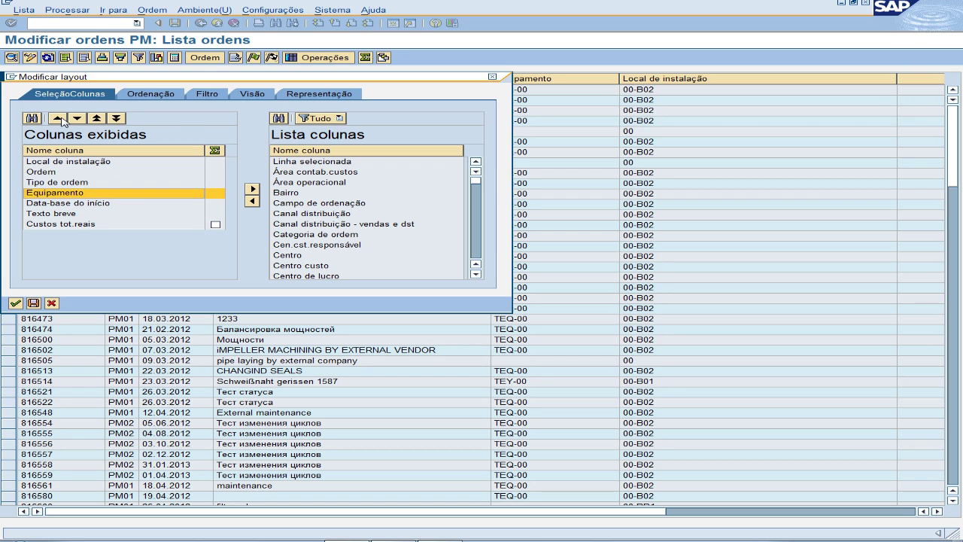
left_click(58, 119)
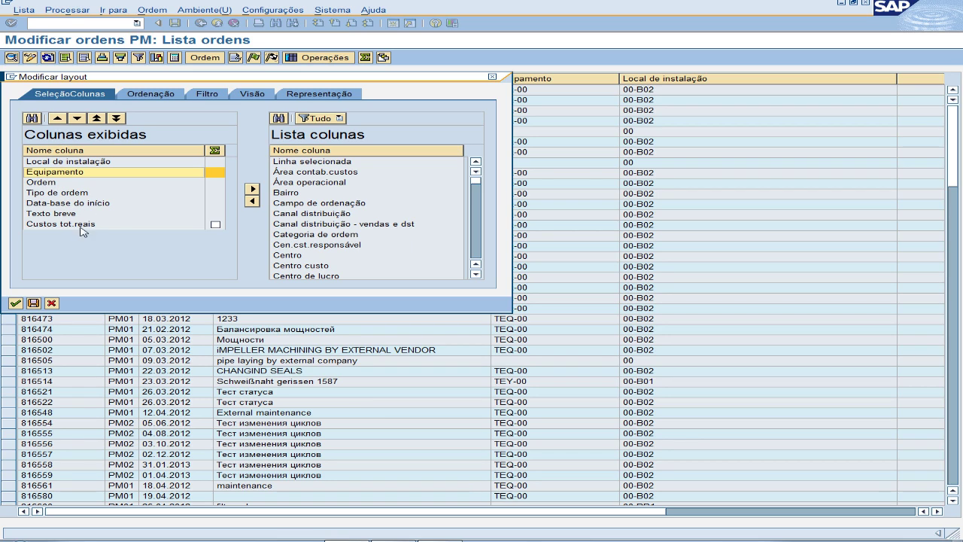
left_click(15, 302)
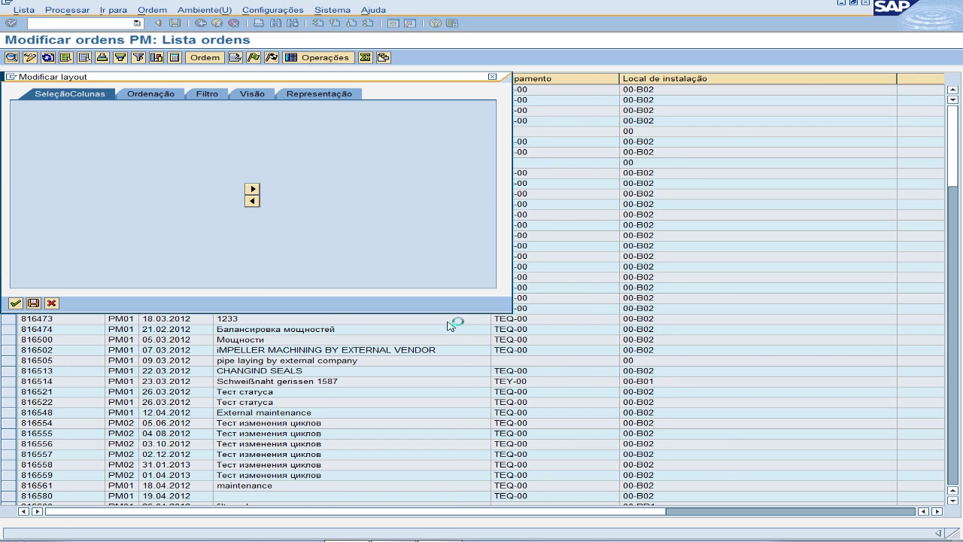
Narrow the Local de instalação and Equipamento columns so that the total actual costs column fits in the view.
left_click(58, 79)
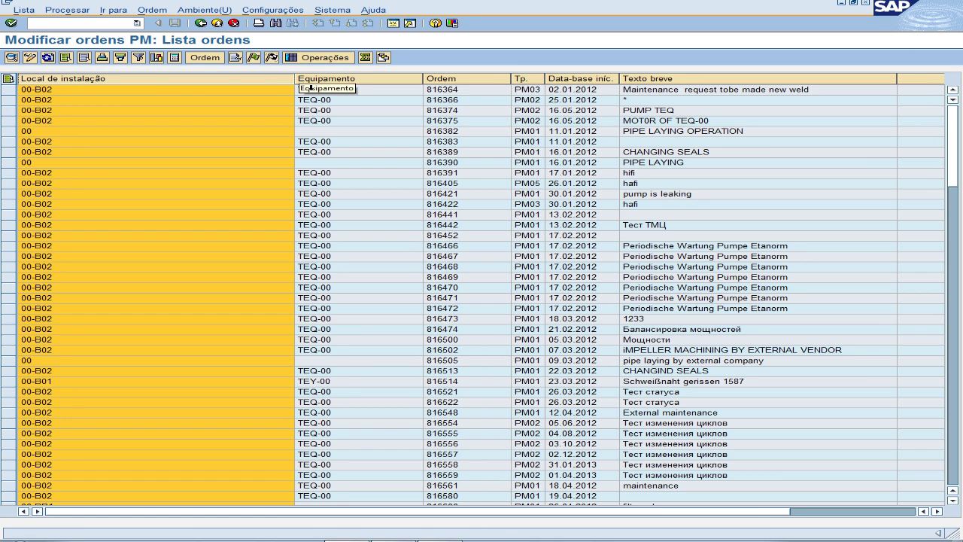
left_click_drag(303, 84, 136, 83)
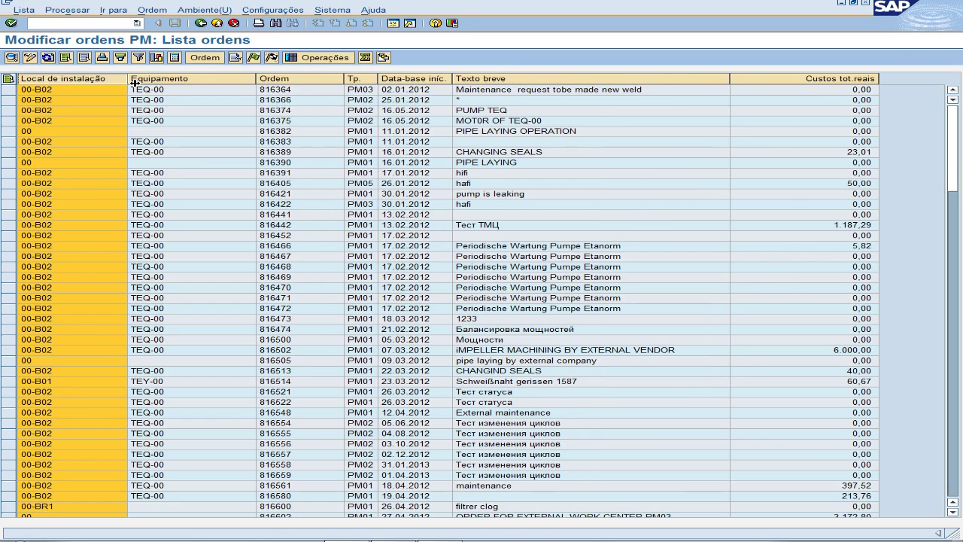
left_click_drag(259, 89, 190, 85)
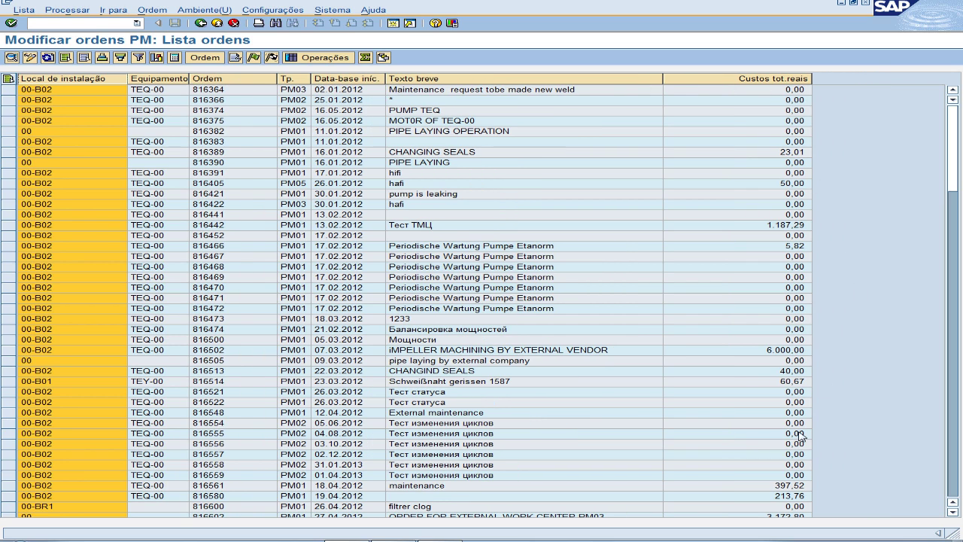
Review the first order's functional location, type, number, start date, short text and total actual costs in the rearranged list.
left_click(68, 92)
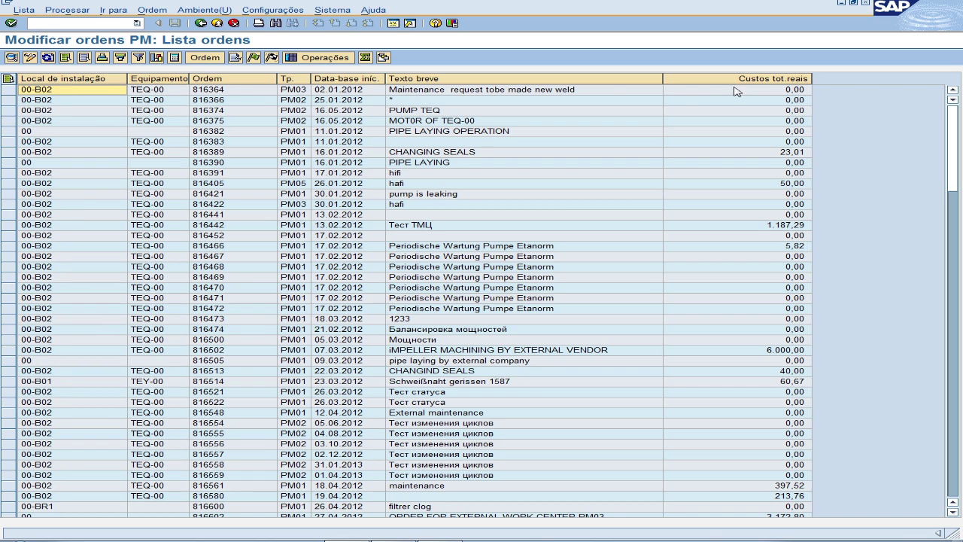
left_click(302, 91)
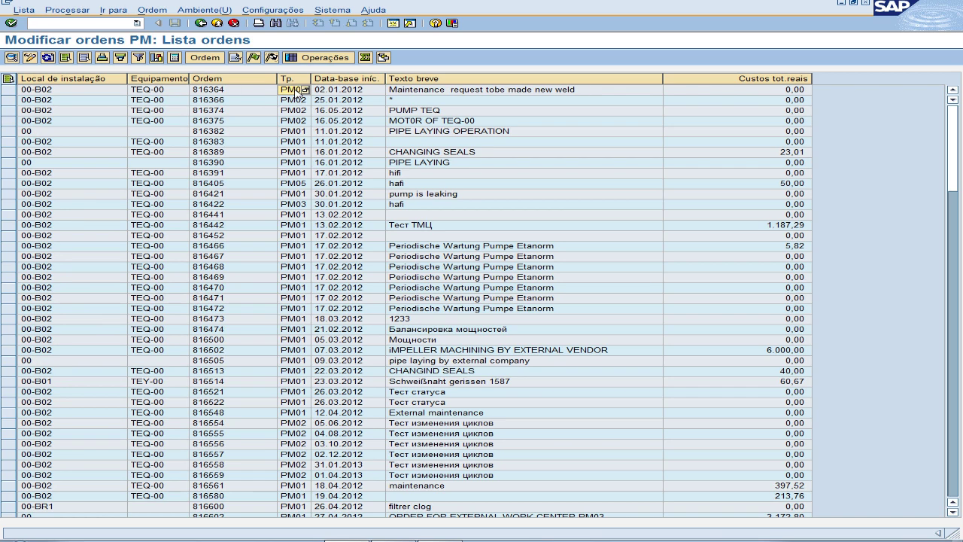
left_click(226, 91)
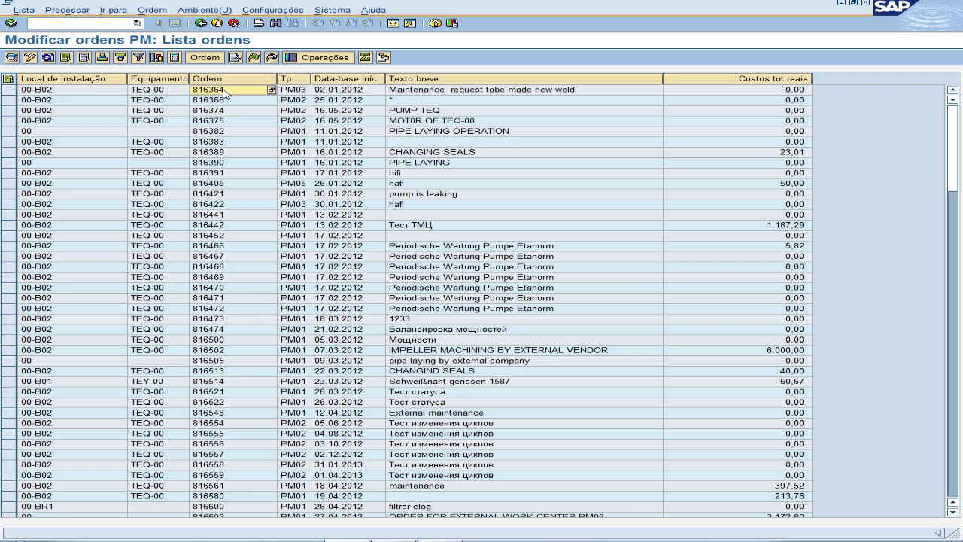
left_click(347, 91)
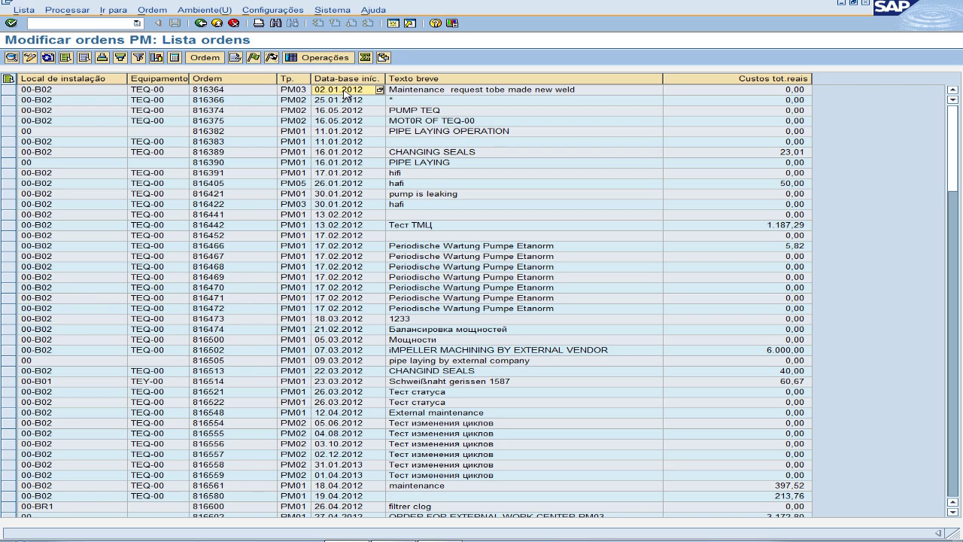
left_click(514, 91)
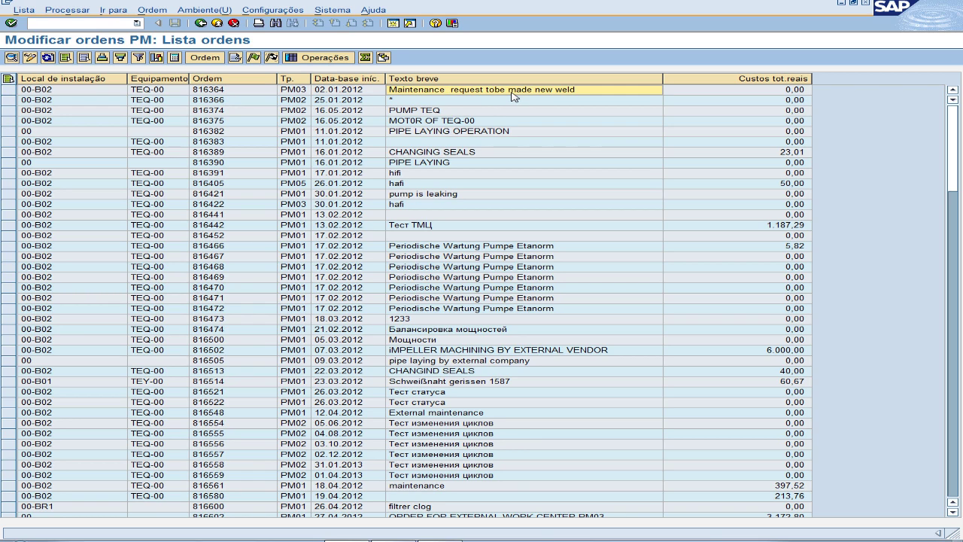
left_click(783, 91)
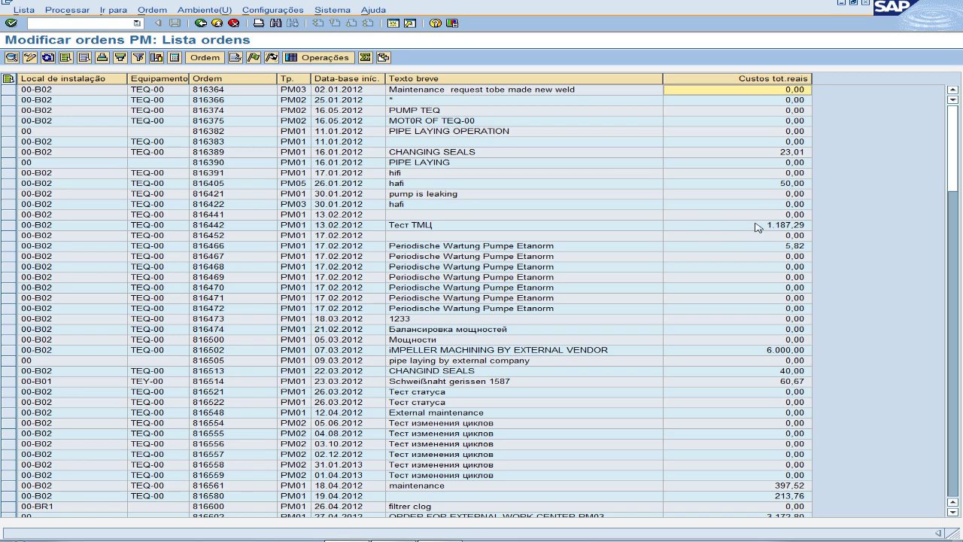
Sort the order list by equipment in ascending order.
left_click(175, 78)
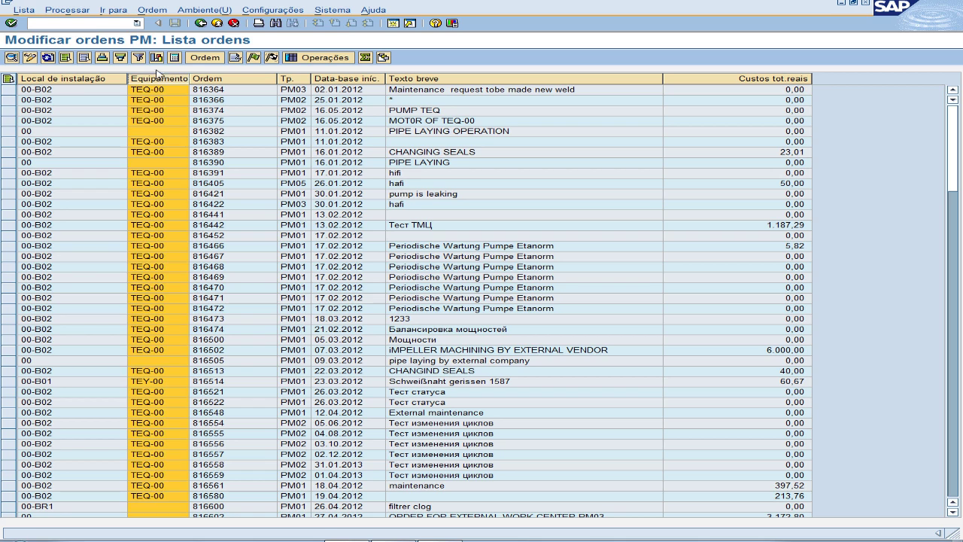
left_click(103, 58)
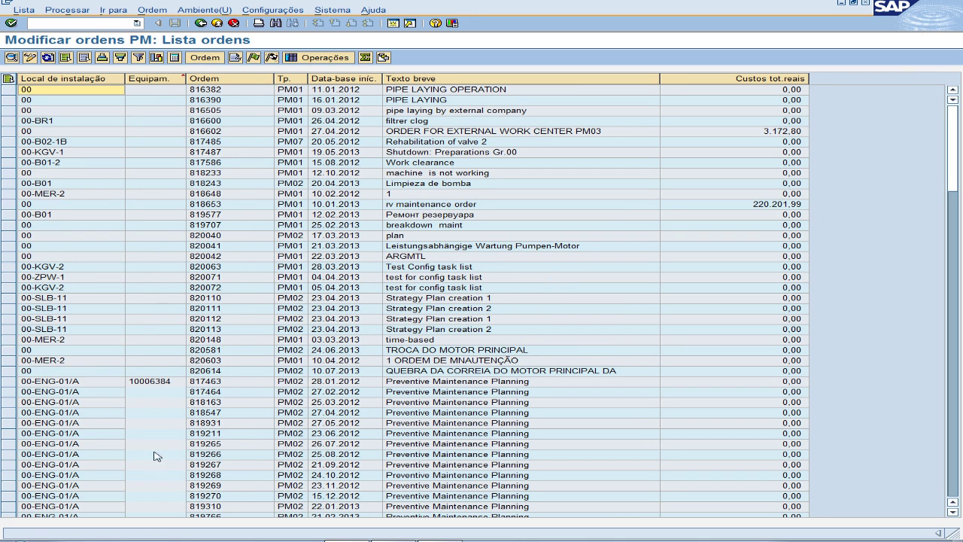
Examine how the orders are grouped under each equipment, such as 10006384, 10006533 and PB1-00.
scroll(166, 106, "down", 7)
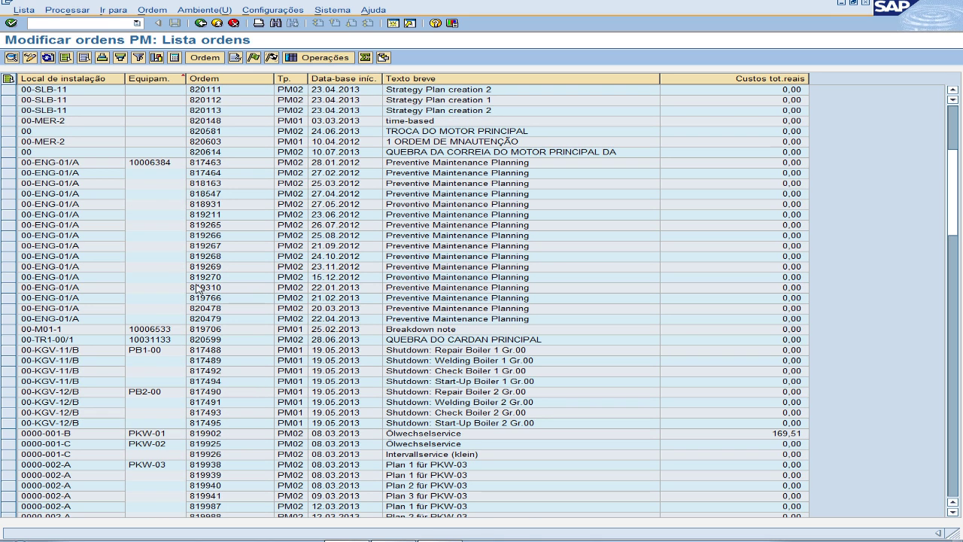
left_click(203, 164)
left_click(203, 174)
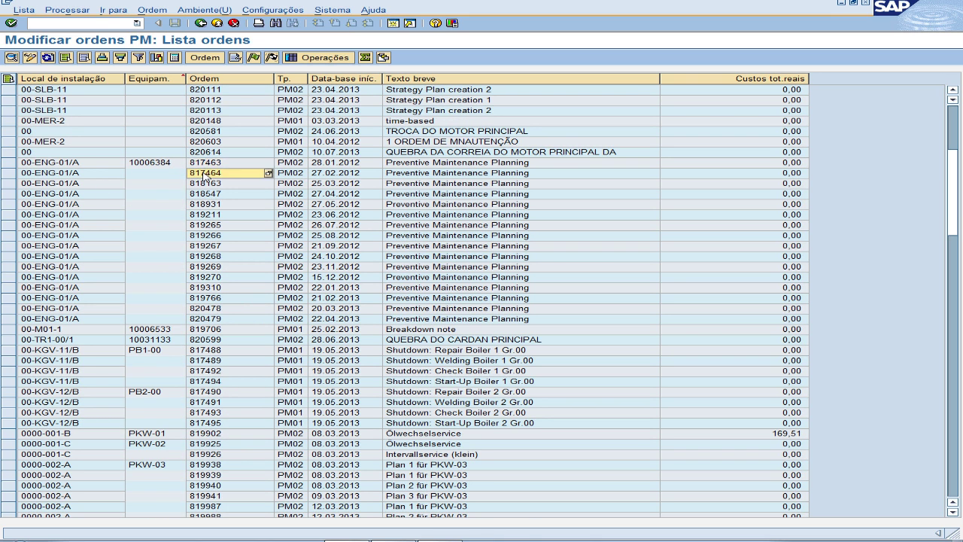
left_click(202, 184)
left_click(203, 194)
left_click(203, 205)
left_click(200, 214)
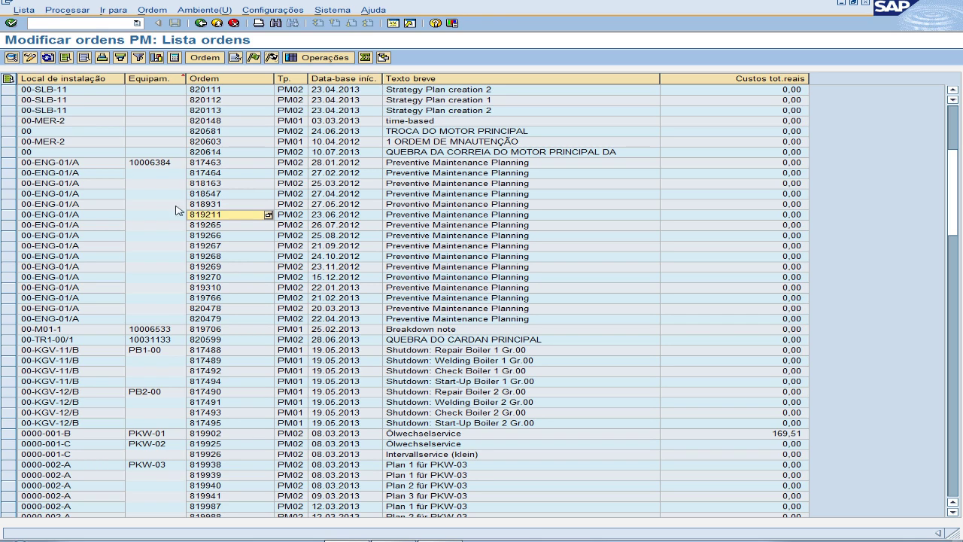
left_click(146, 174)
left_click(146, 162)
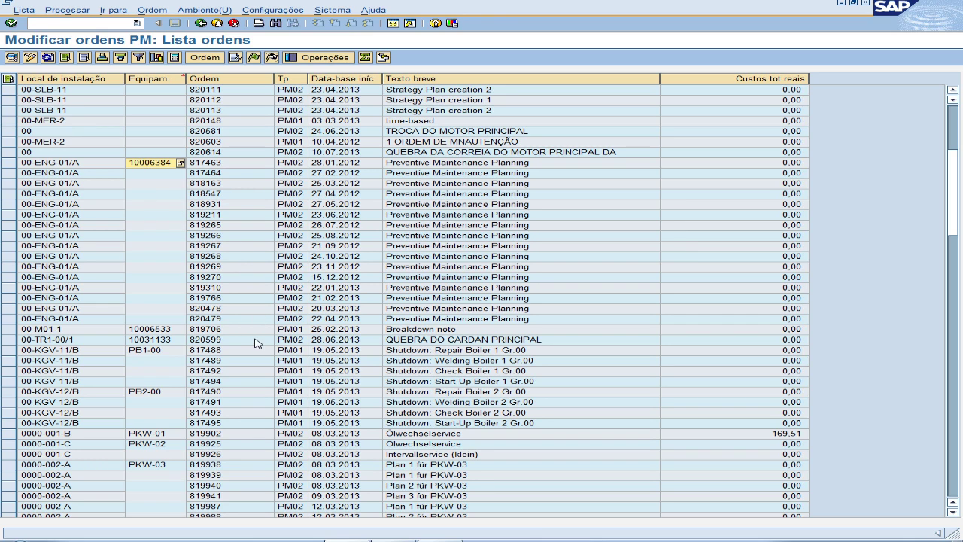
left_click(200, 332)
left_click(148, 331)
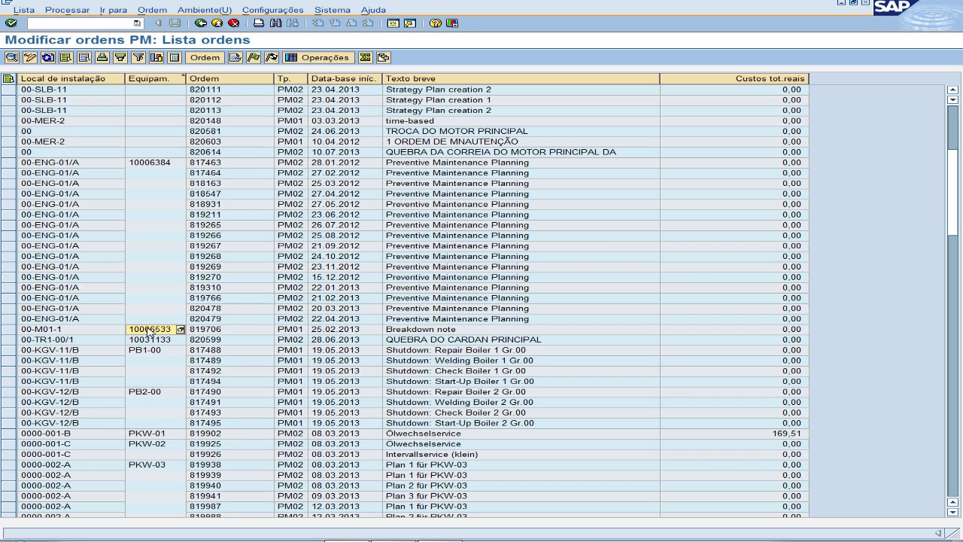
left_click(201, 361)
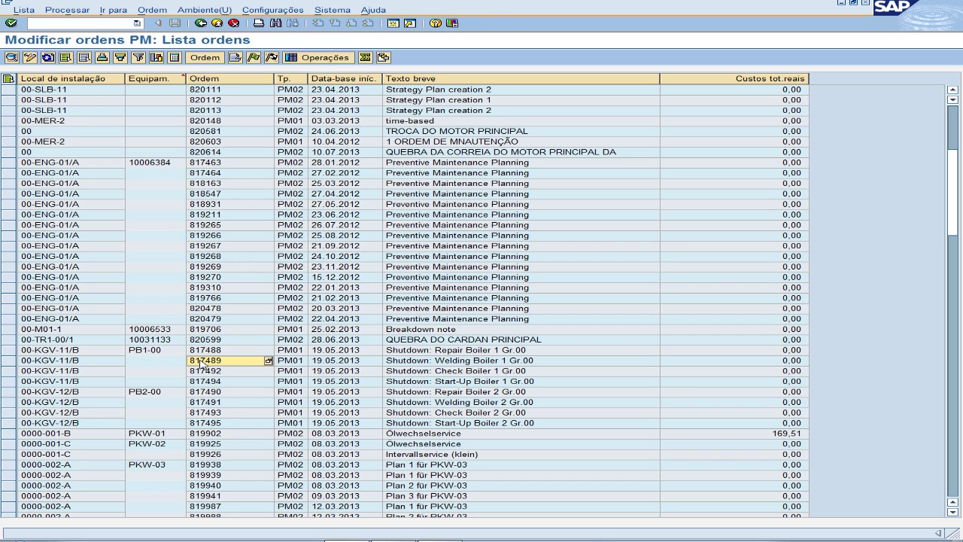
left_click(210, 373)
left_click(192, 381)
left_click(144, 350)
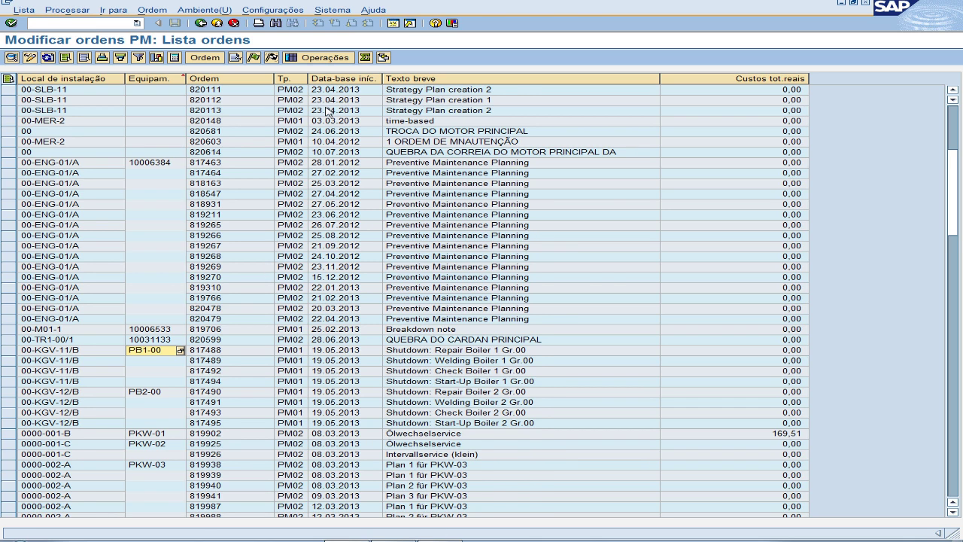
Sort the order list by order type in ascending order and review the orders grouped under each type.
scroll(327, 112, "up", 7)
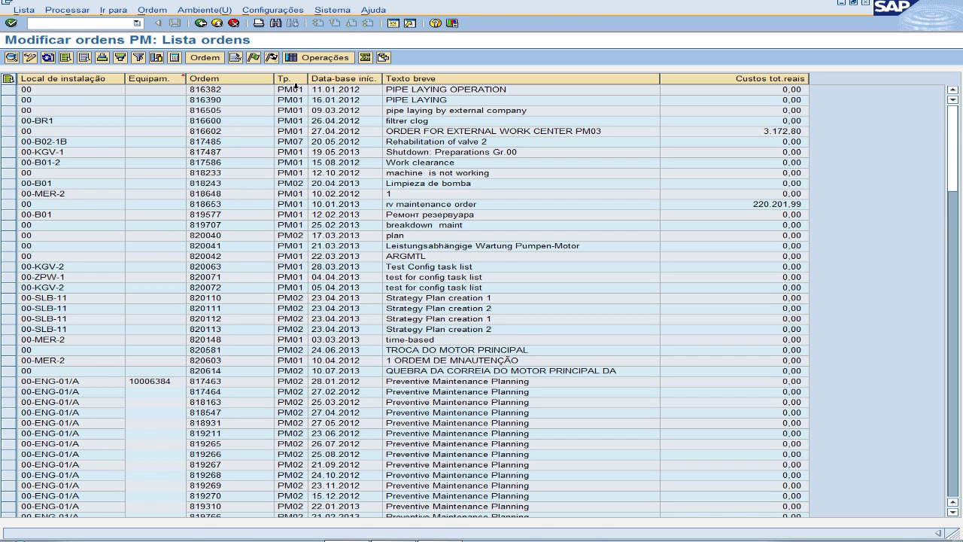
left_click(295, 81)
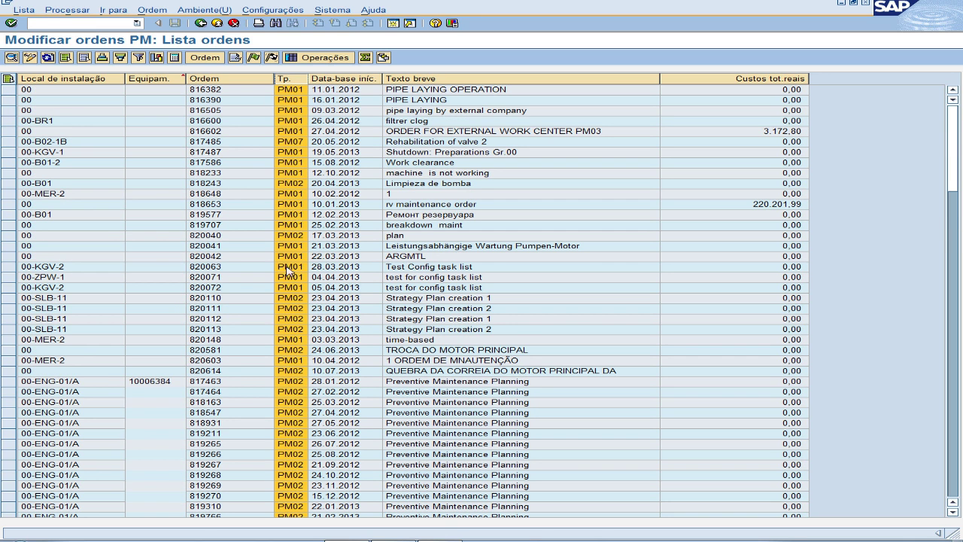
left_click(102, 58)
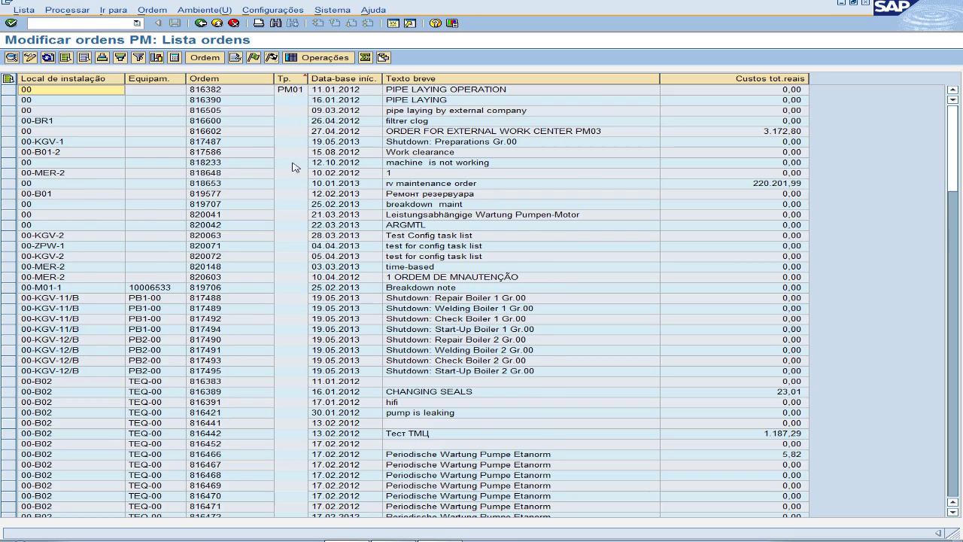
scroll(294, 167, "down", 20)
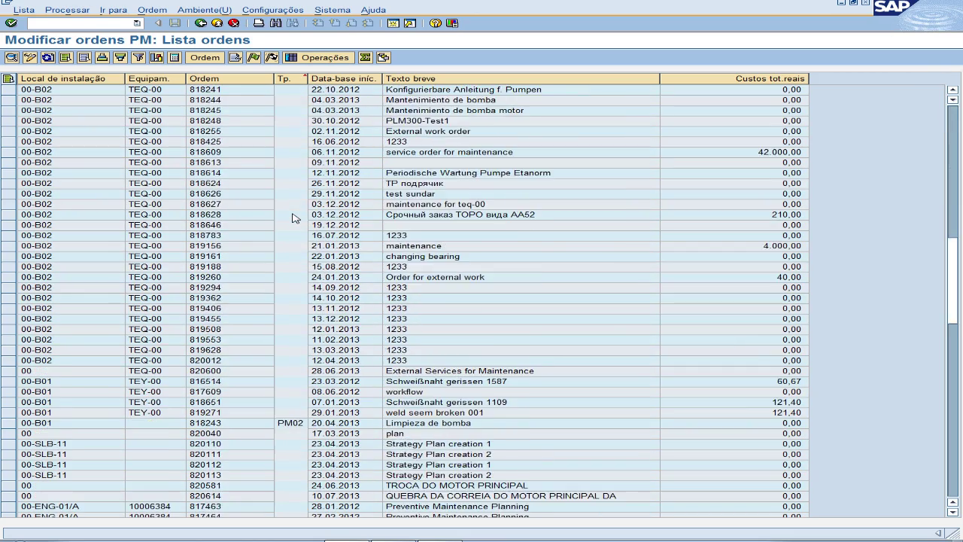
scroll(294, 218, "down", 9)
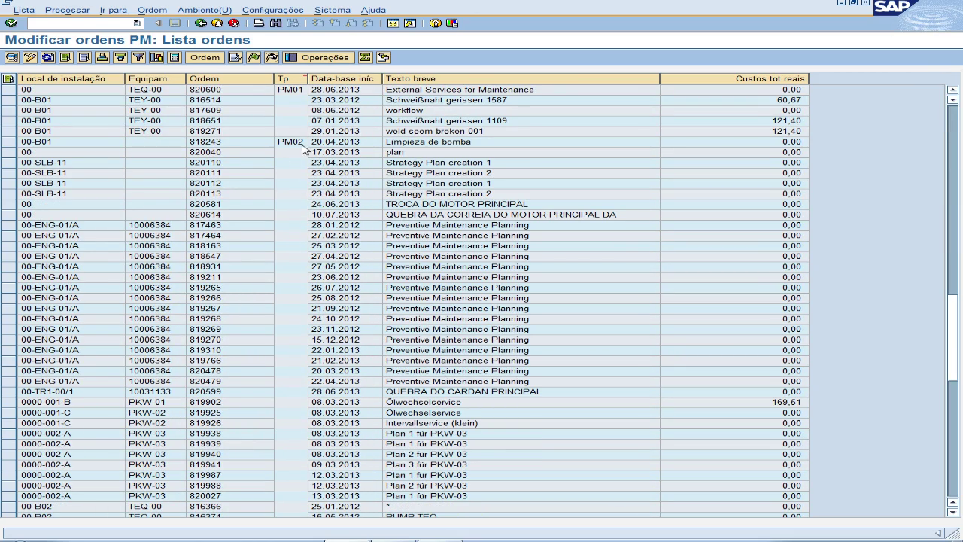
scroll(323, 173, "down", 20)
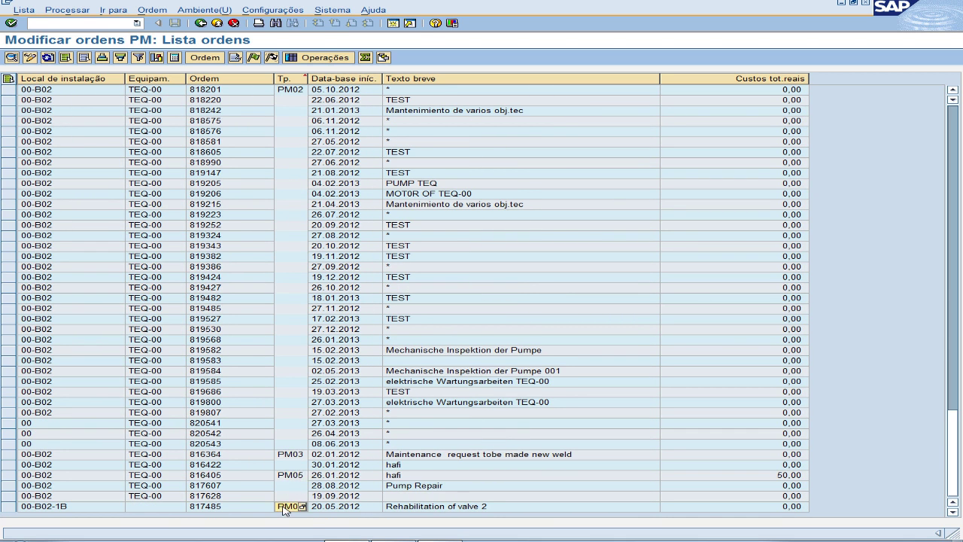
scroll(369, 381, "up", 20)
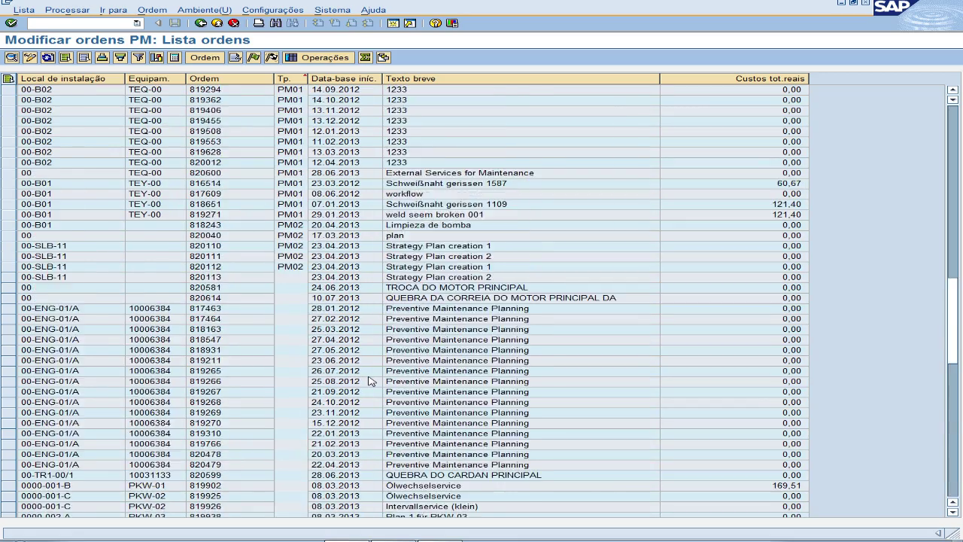
Examine the orders grouped under each order type from PM01 to PM07, with their short texts and total actual costs.
scroll(369, 382, "up", 5)
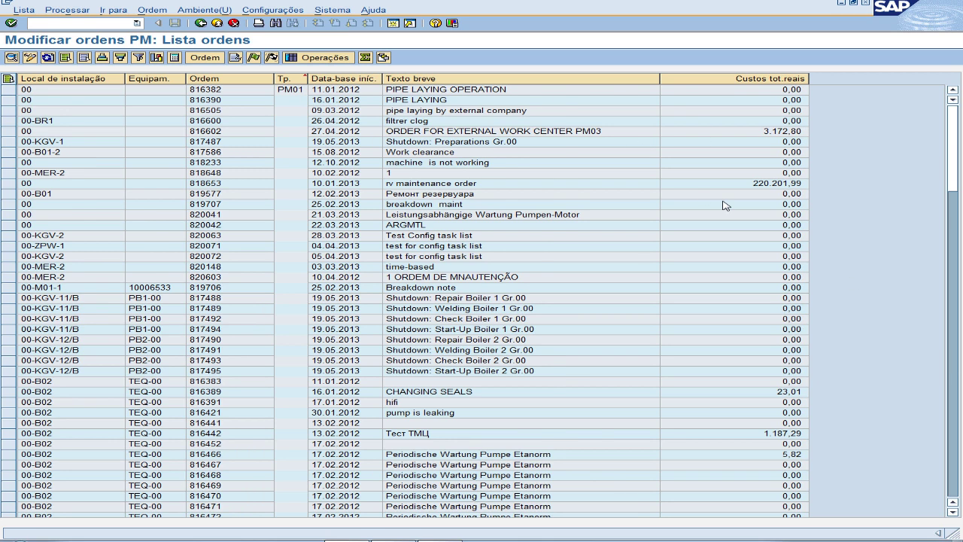
scroll(723, 211, "down", 12)
scroll(720, 213, "down", 20)
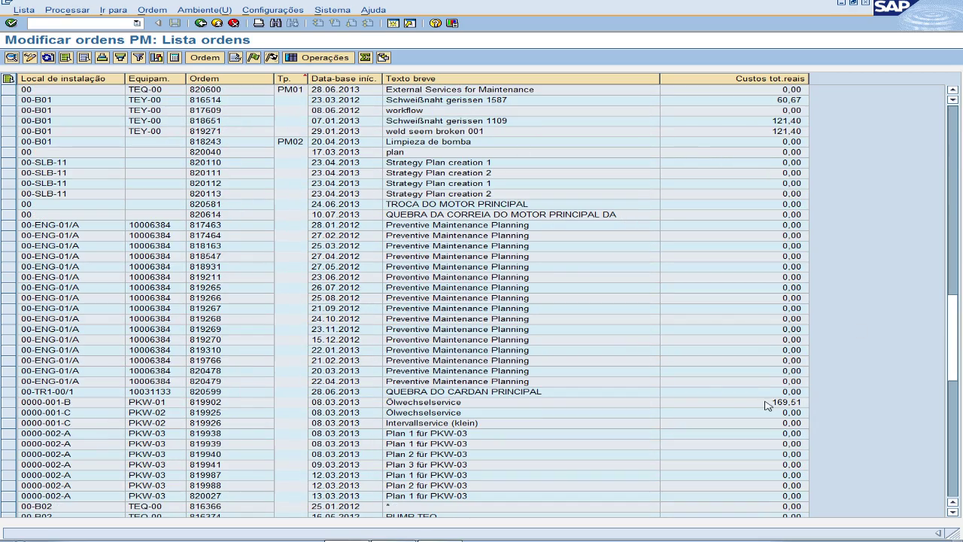
scroll(628, 393, "down", 20)
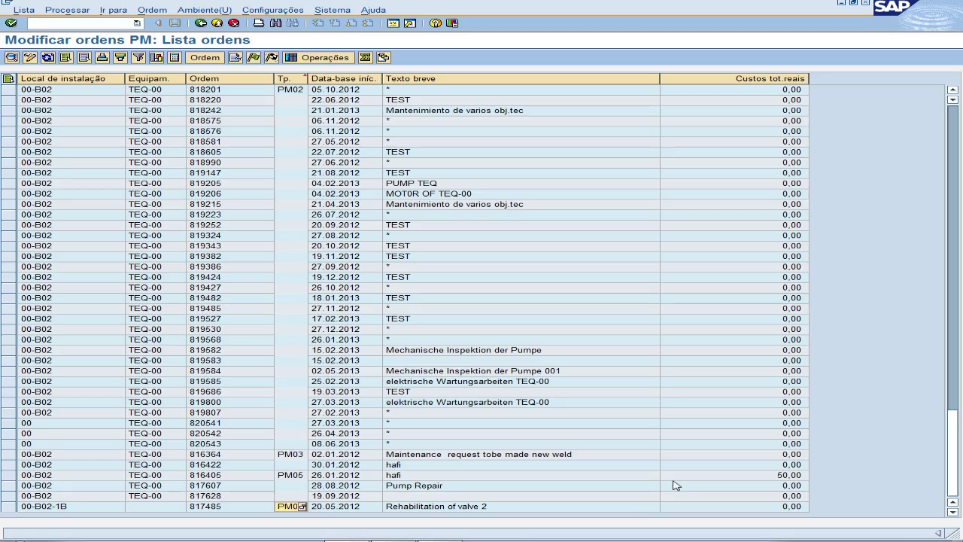
scroll(505, 344, "up", 20)
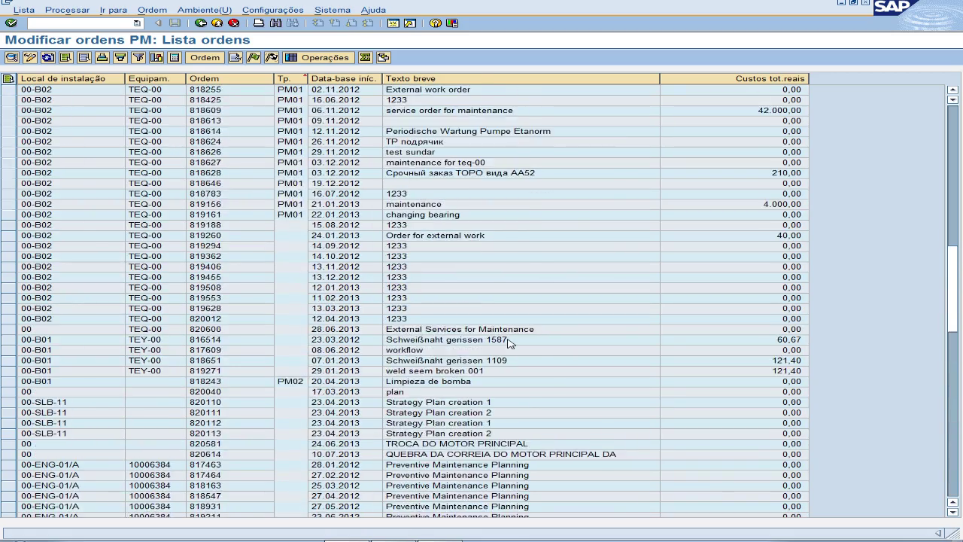
scroll(509, 343, "up", 20)
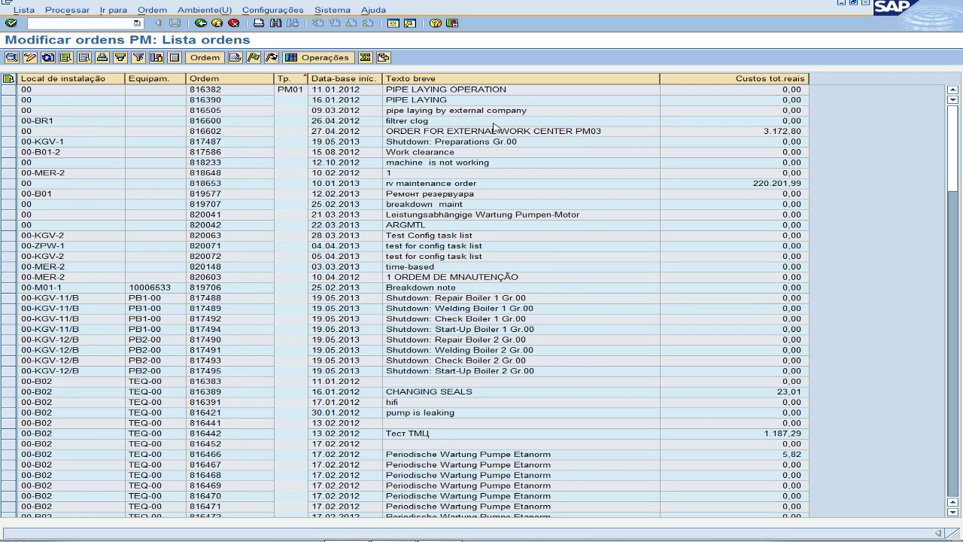
Total the Custos tot.reais column of the order list and check the sum at the end of the list.
left_click(767, 80)
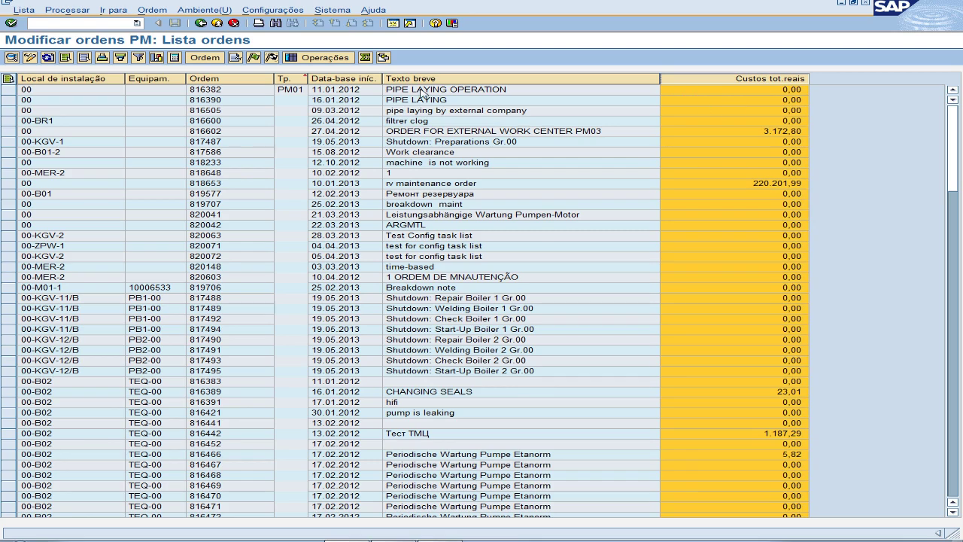
scroll(621, 252, "down", 20)
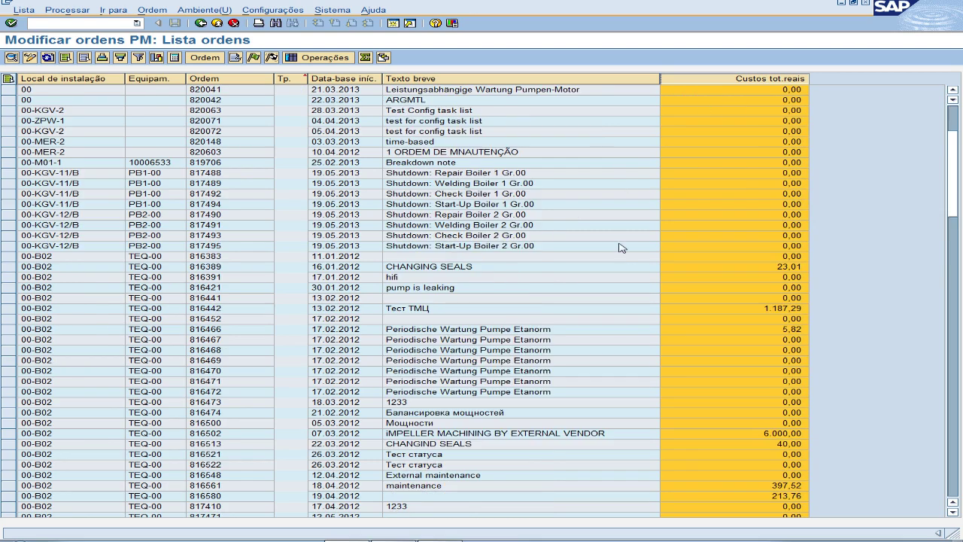
scroll(621, 255, "down", 20)
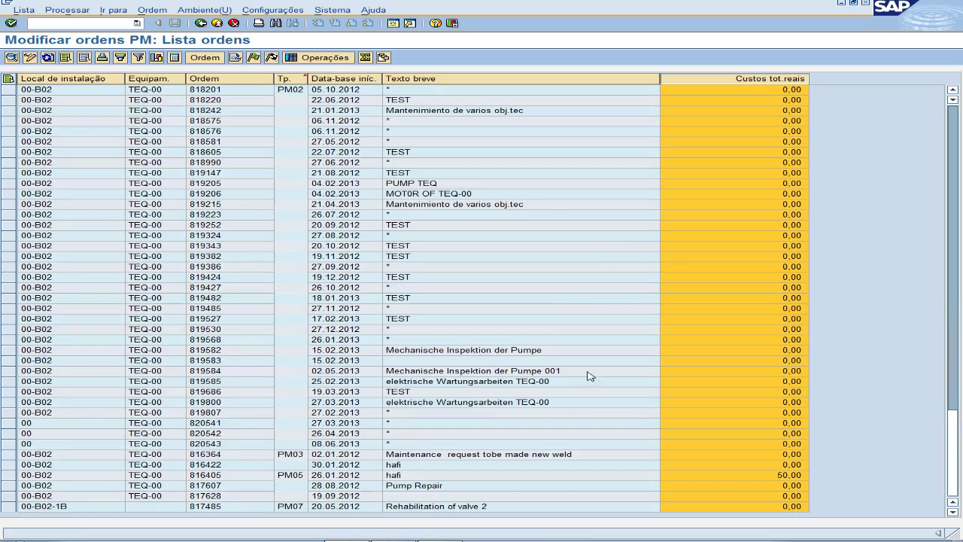
scroll(798, 230, "up", 13)
scroll(789, 219, "up", 20)
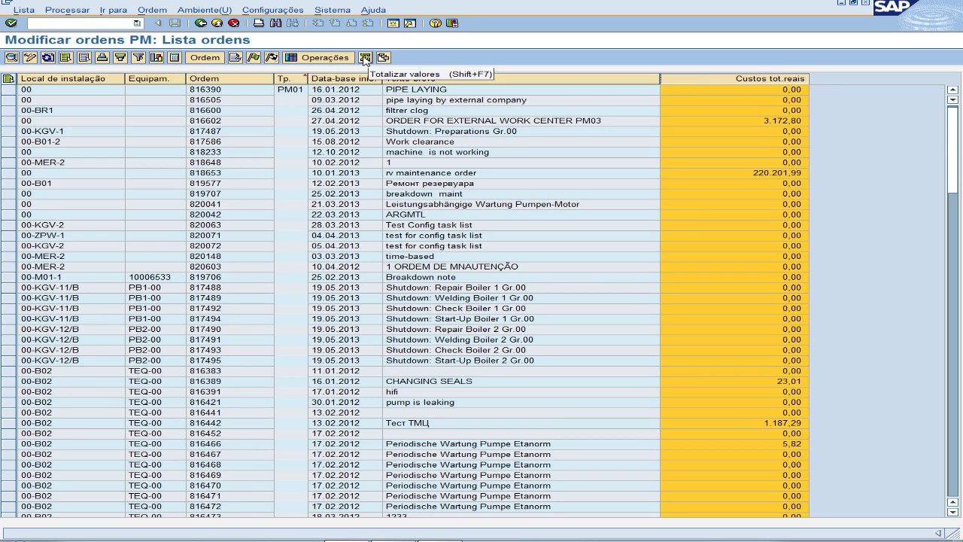
left_click(368, 60)
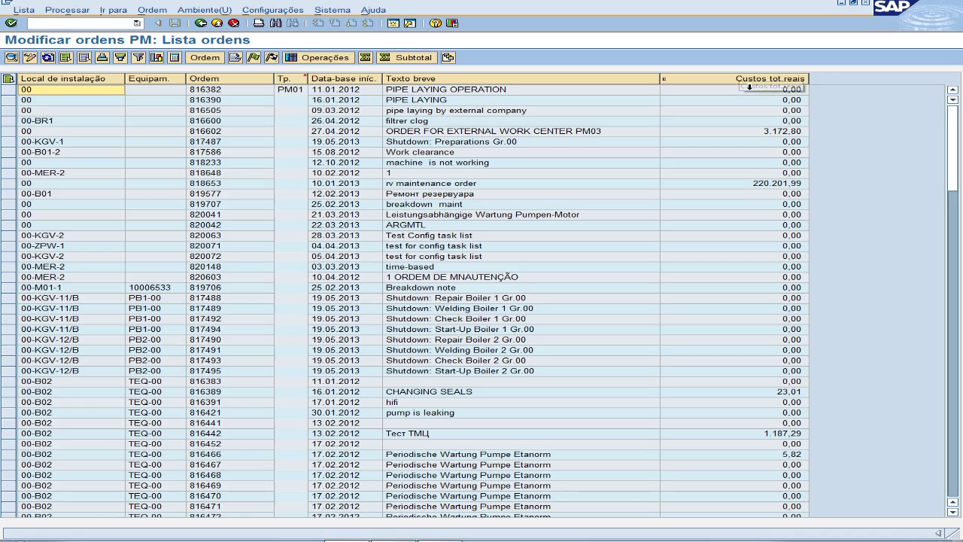
left_click(741, 79)
scroll(714, 203, "down", 20)
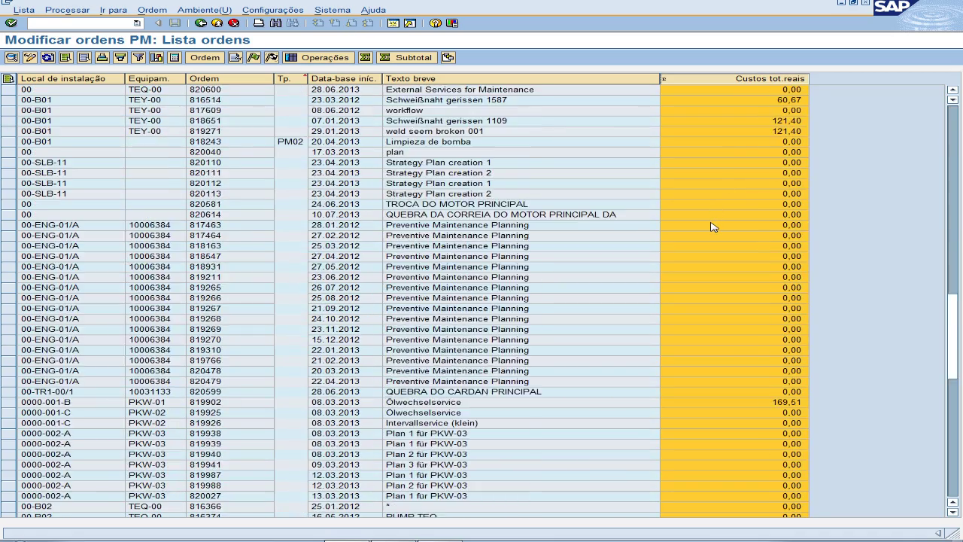
scroll(713, 228, "down", 7)
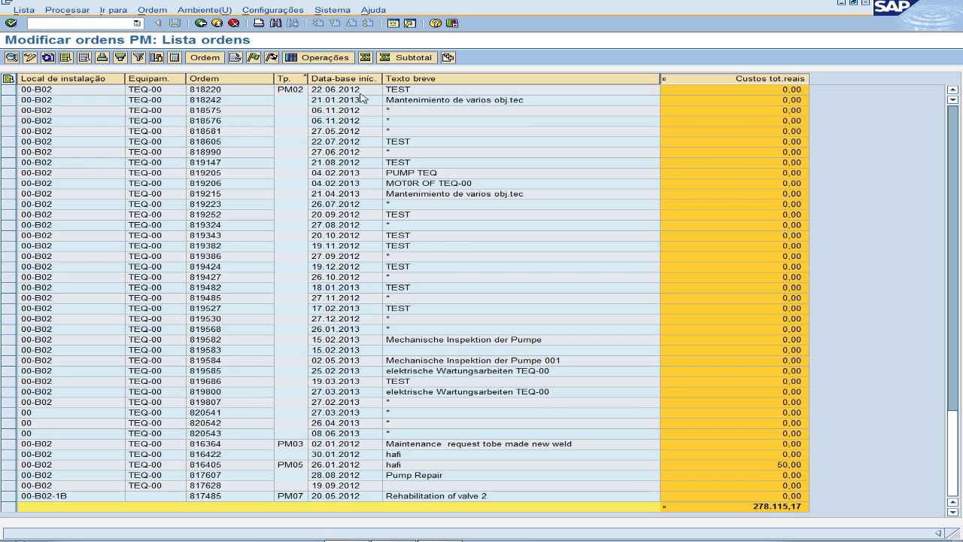
Return to the order selection, set the period's start date to 01.01.2013 and run the list again.
left_click(202, 23)
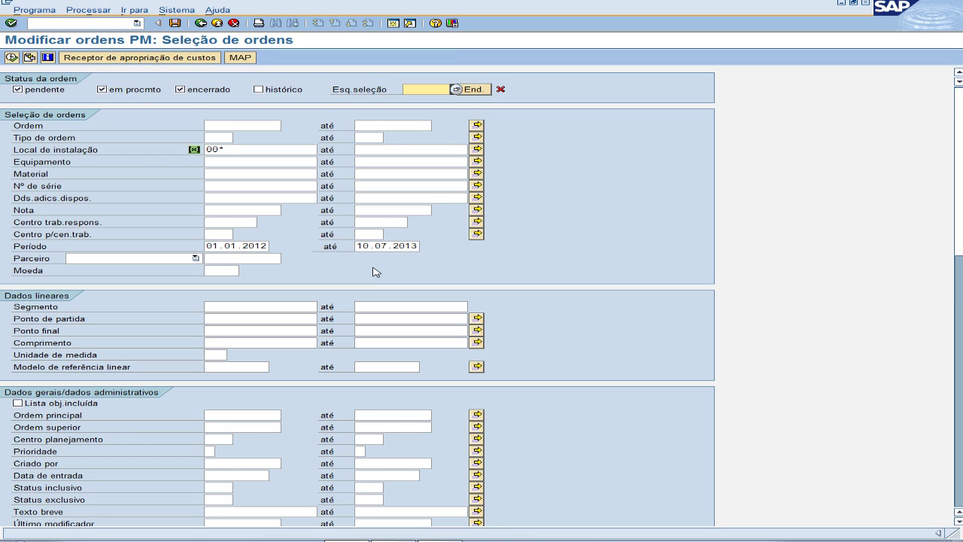
left_click(238, 248)
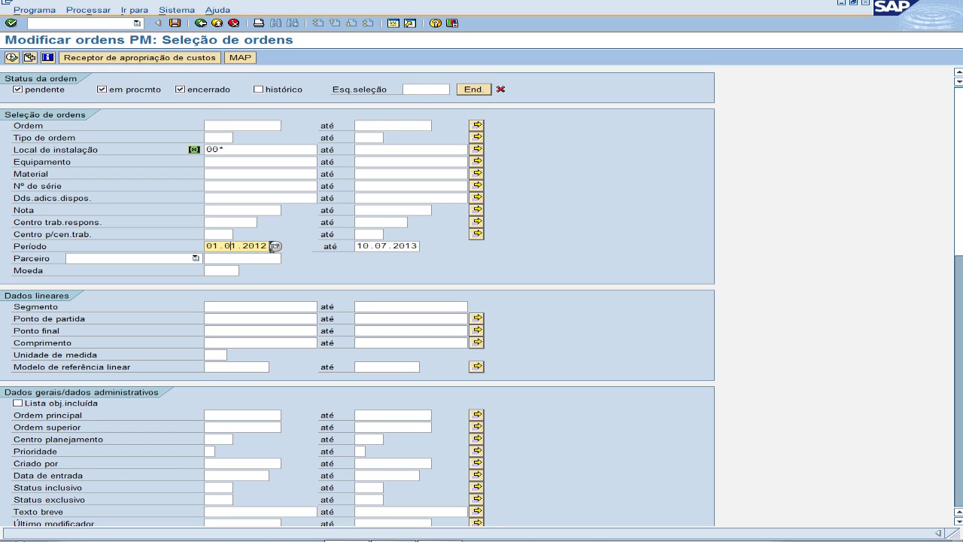
key("BackSpace")
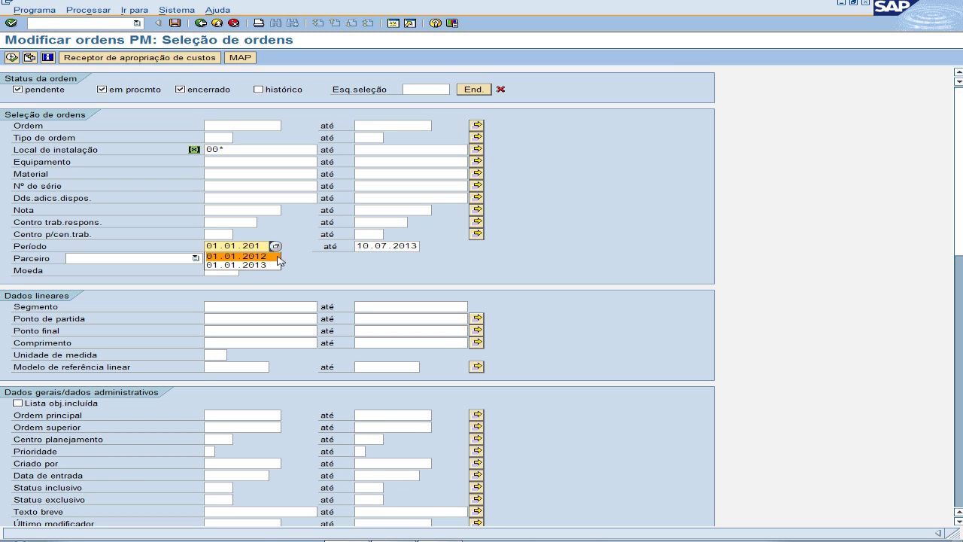
left_click(254, 264)
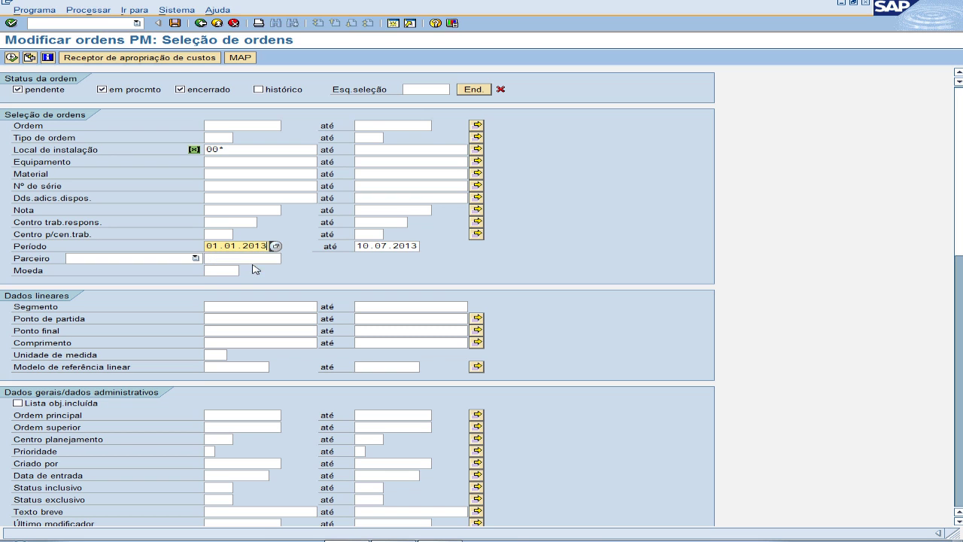
left_click(9, 58)
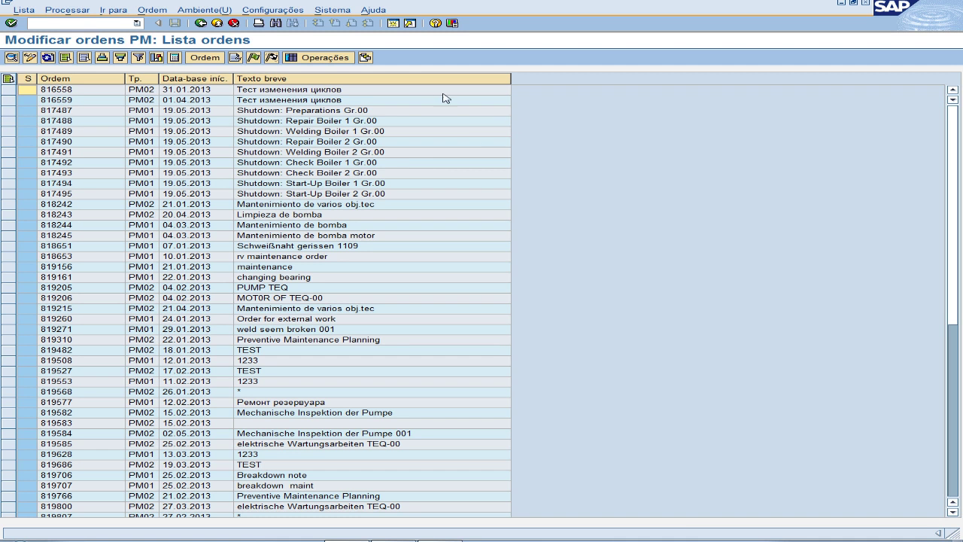
Add the Custos tot.reais column to the displayed columns of the new list's layout and apply it.
left_click(366, 57)
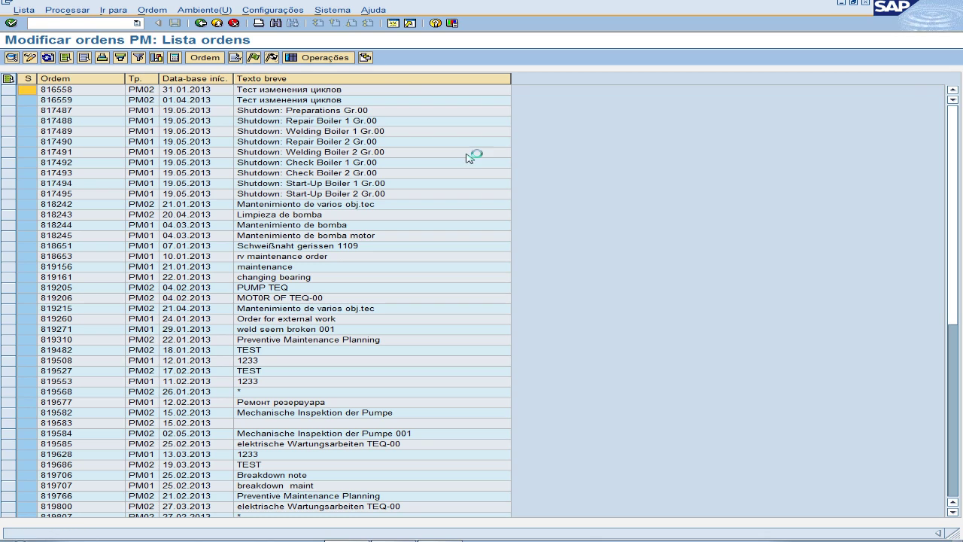
scroll(346, 239, "down", 5)
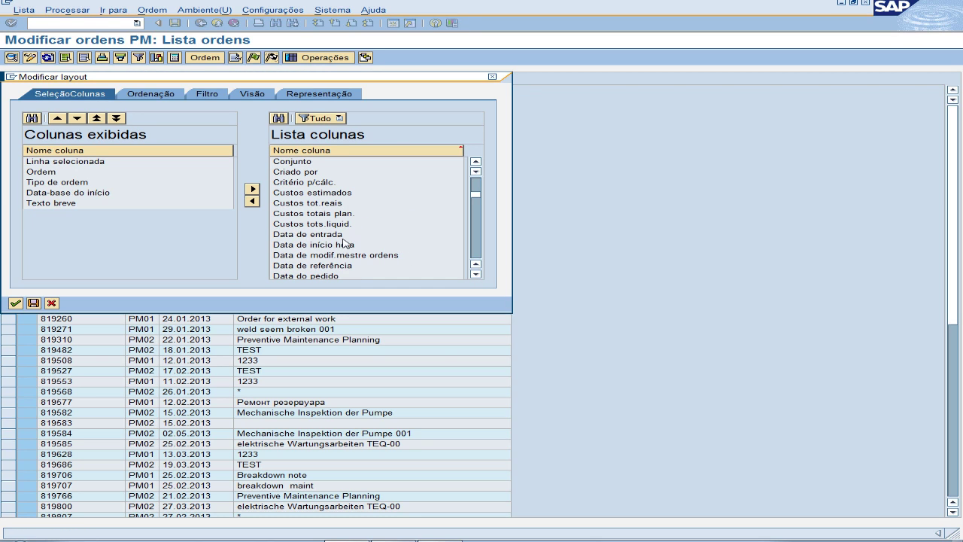
left_click(317, 207)
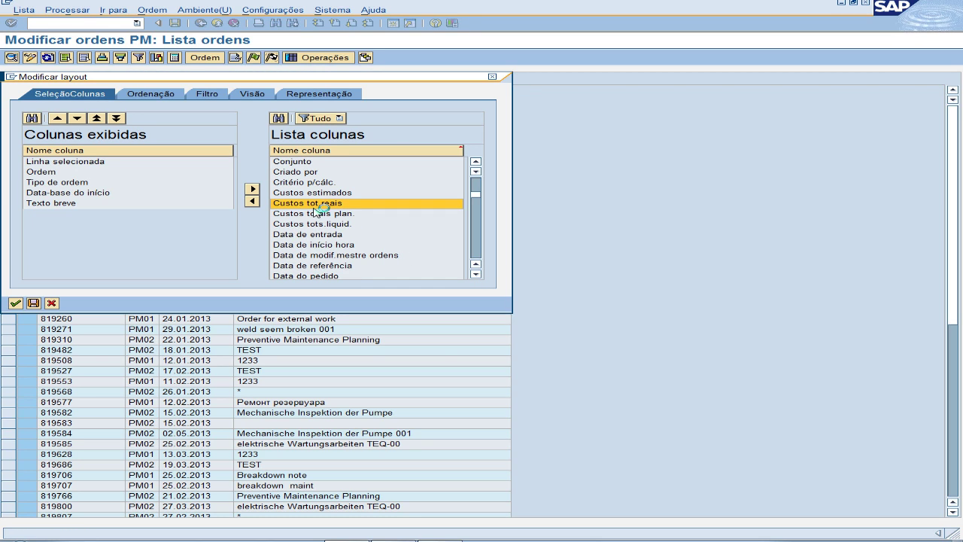
left_click_drag(316, 208, 173, 264)
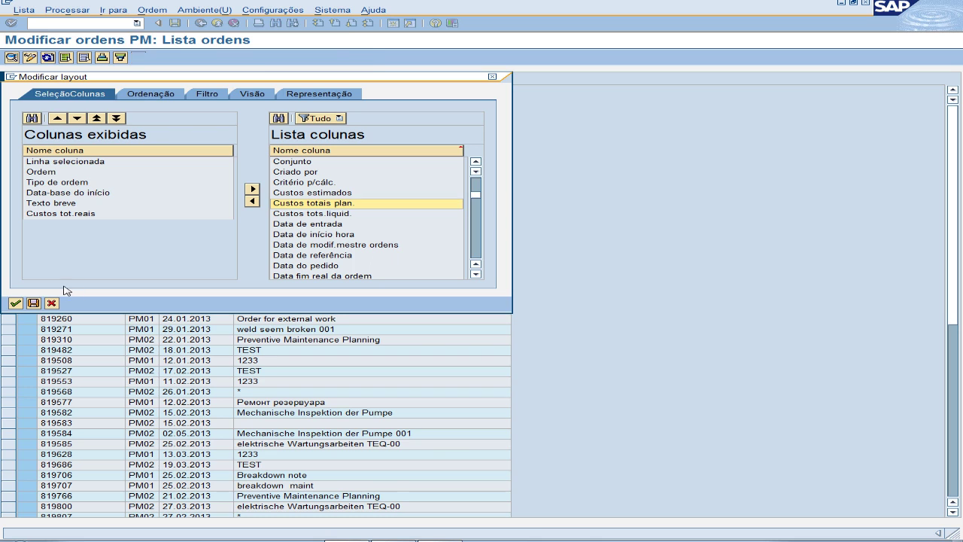
left_click(17, 303)
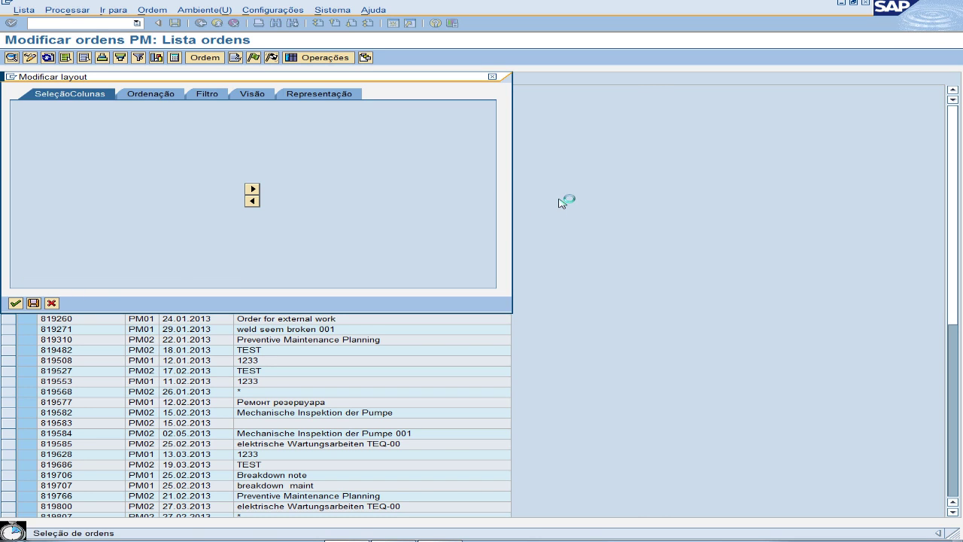
Total the actual costs of the 2013 orders and compare the sum with the individual orders.
left_click(603, 82)
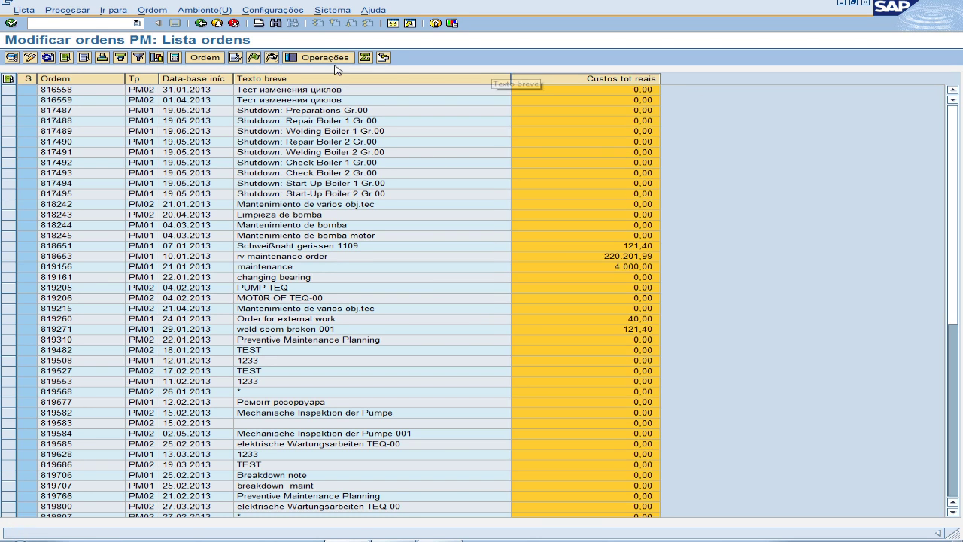
left_click(366, 58)
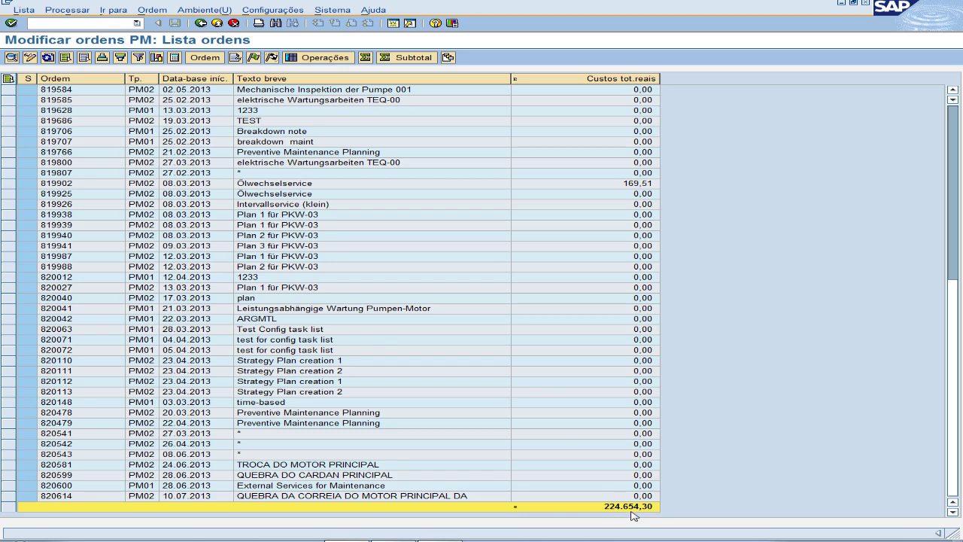
scroll(254, 252, "up", 10)
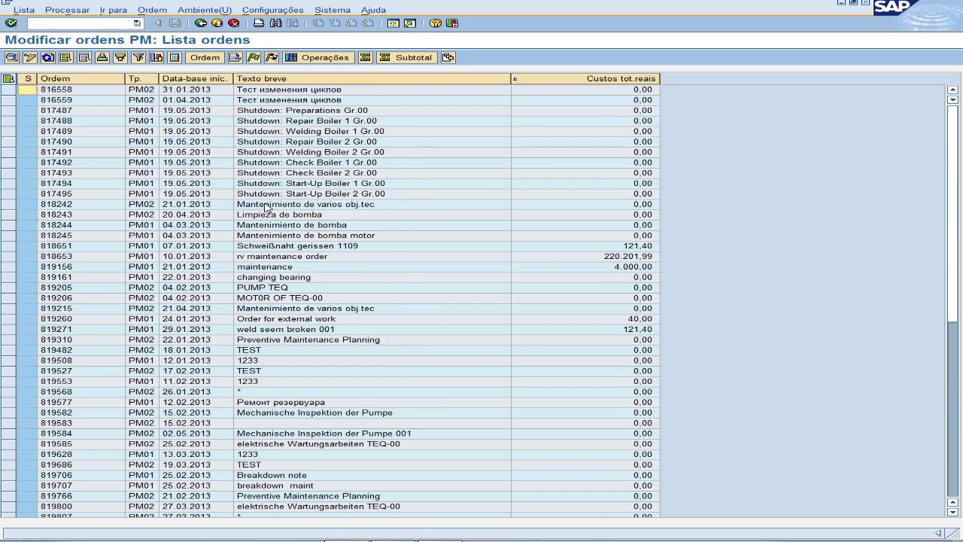
scroll(265, 208, "down", 10)
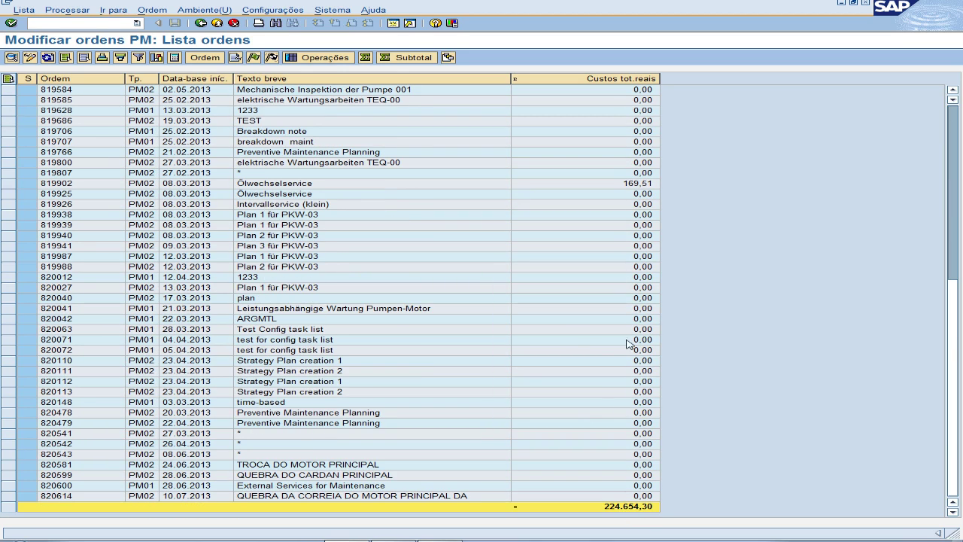
scroll(224, 224, "up", 10)
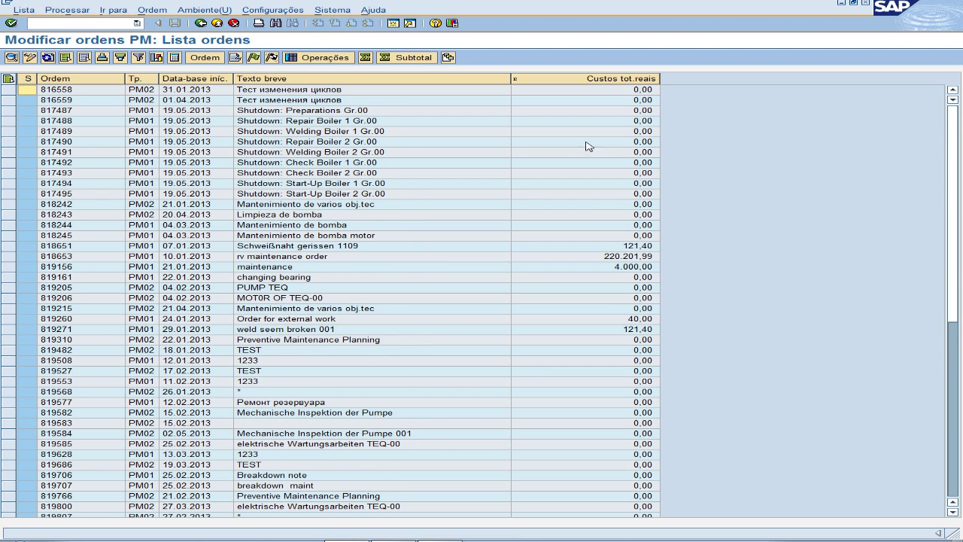
Open the "rv maintenance order" with the highest actual costs and review its operations and components.
left_click(613, 257)
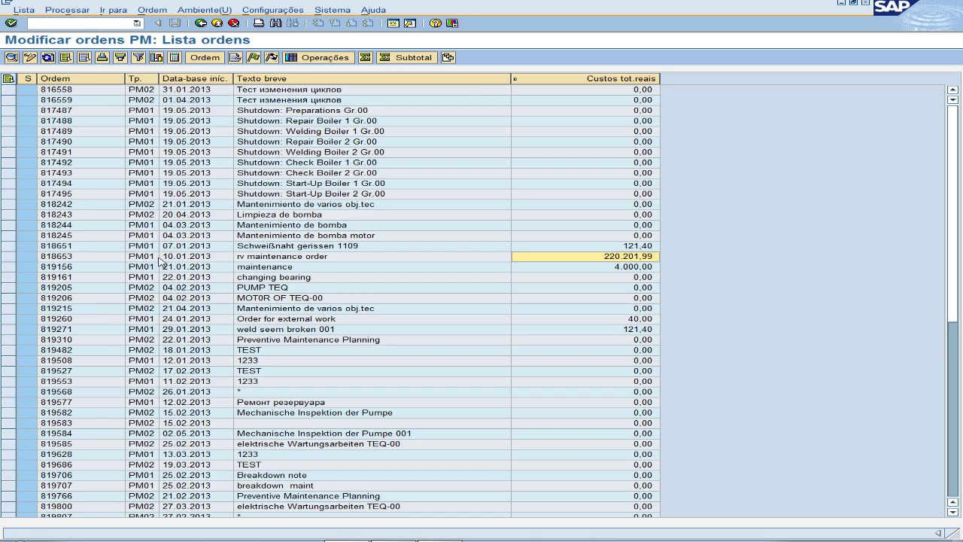
double_click(160, 258)
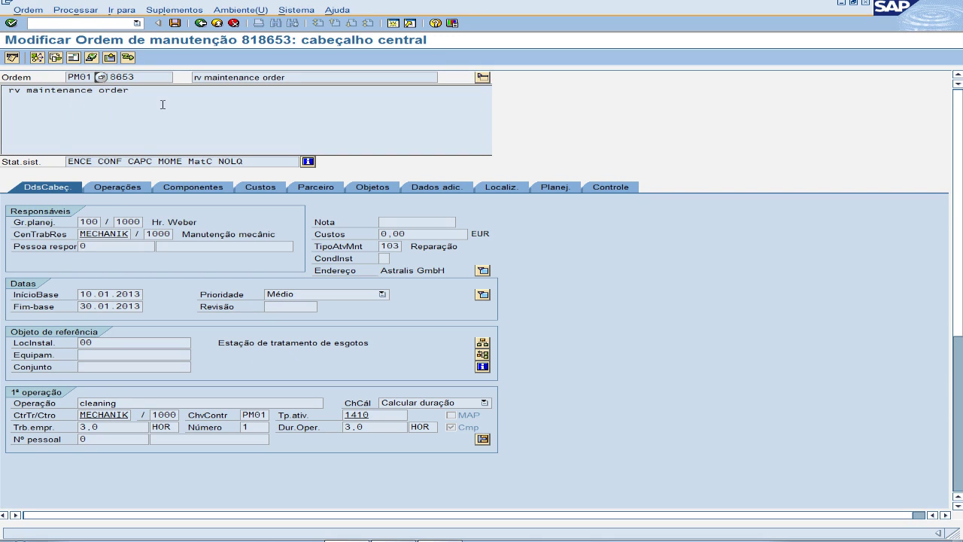
left_click(126, 191)
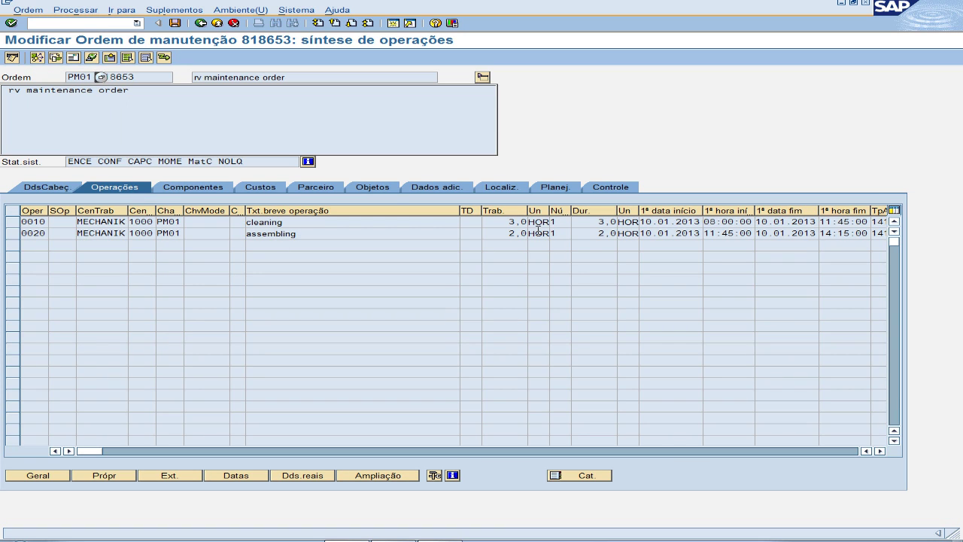
left_click(198, 188)
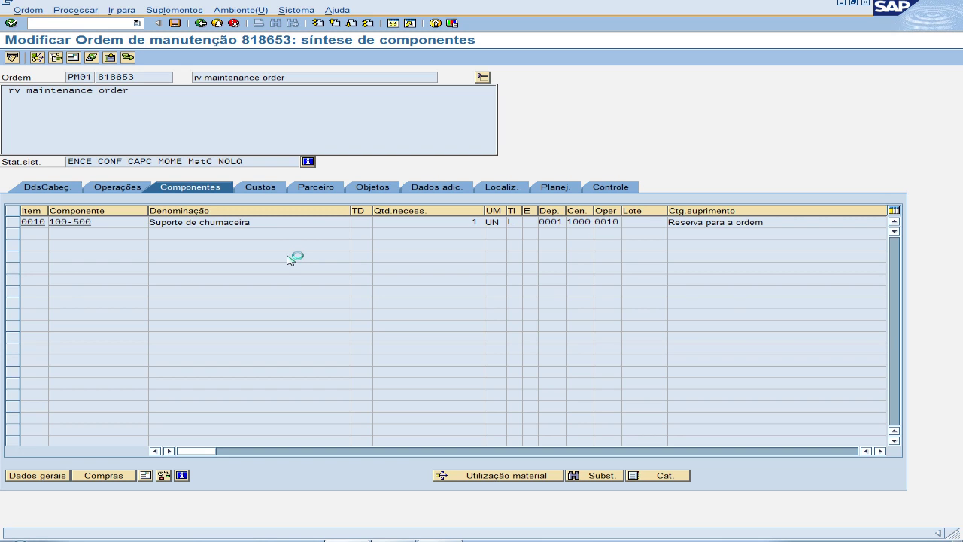
Check the order's location and planned maintenance data, including its maintenance plan field, and save the order.
left_click(505, 192)
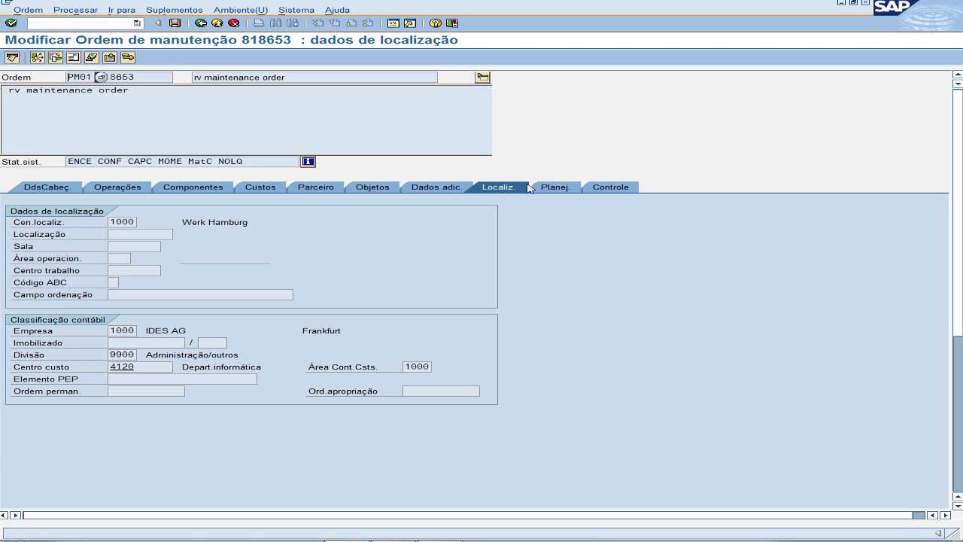
left_click(546, 190)
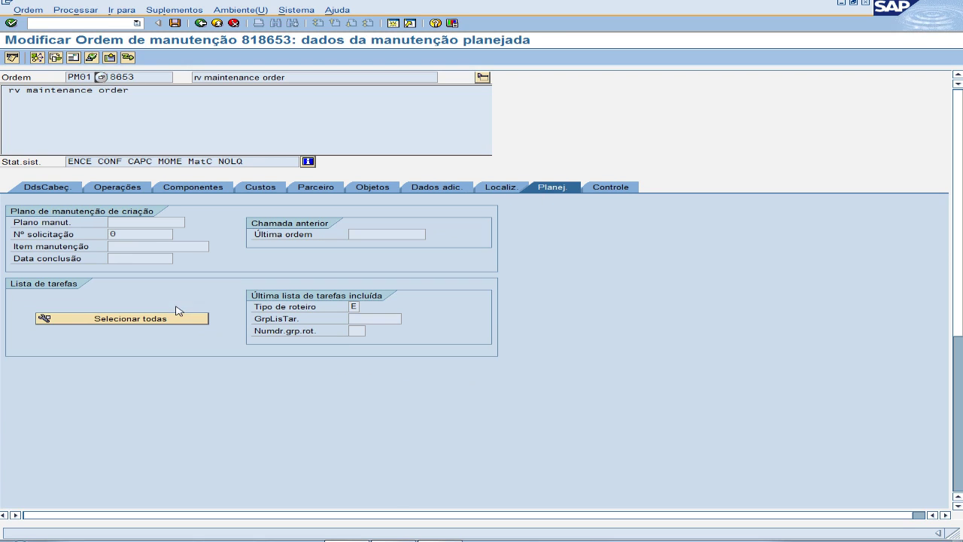
left_click(134, 224)
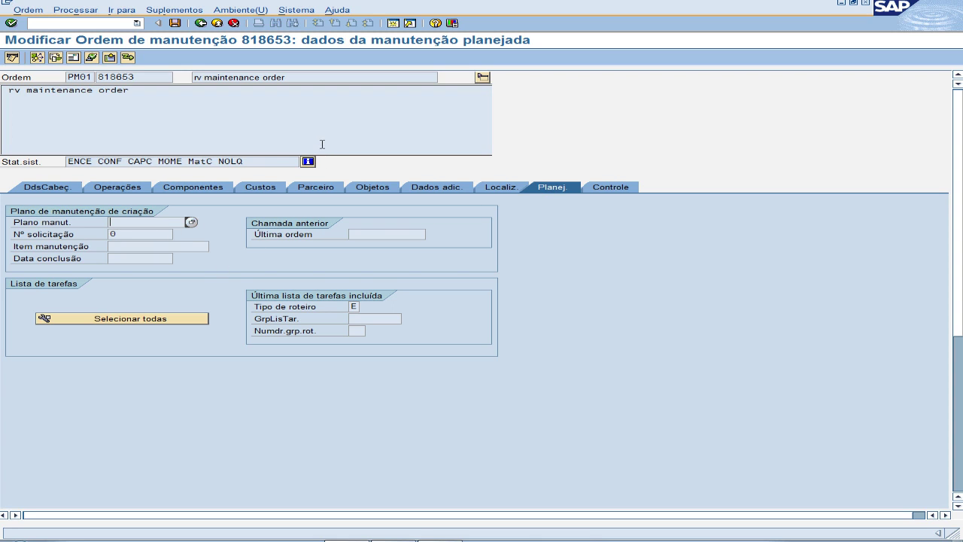
key("ctrl+s")
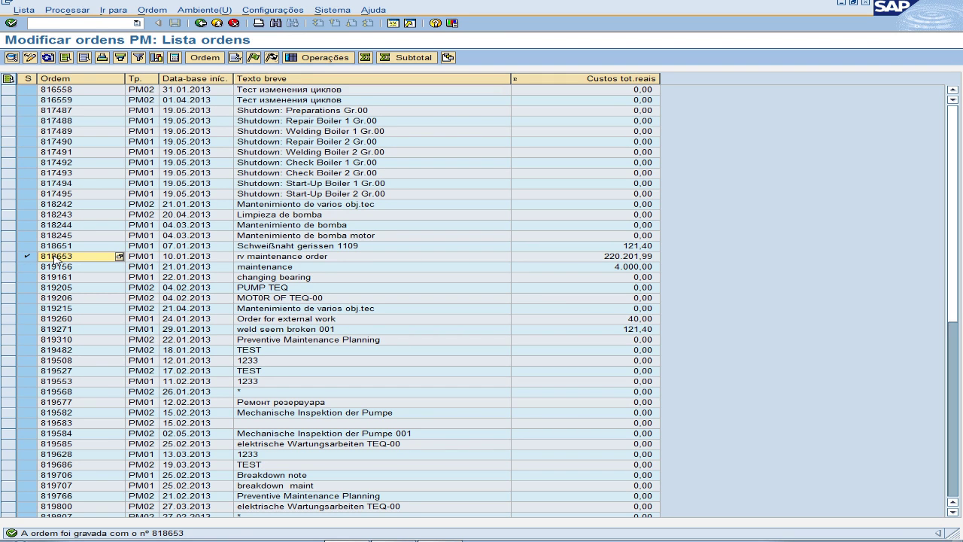
Release the orders from the 01.04.2013 "Тест изменения циклов" order through "Shutdown: Start-Up Boiler 2 Gr.00" together, saving the one that opens.
left_click_drag(9, 194, 14, 112)
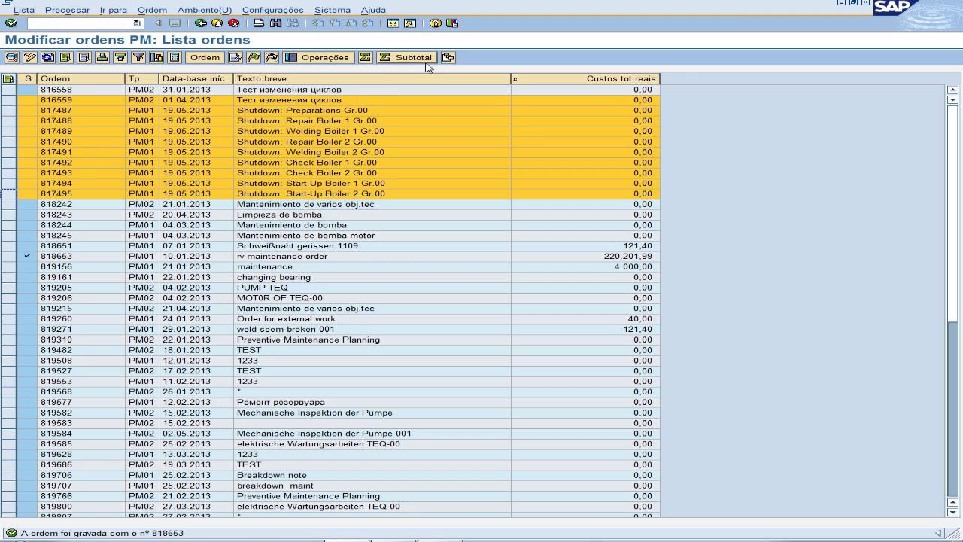
left_click(253, 58)
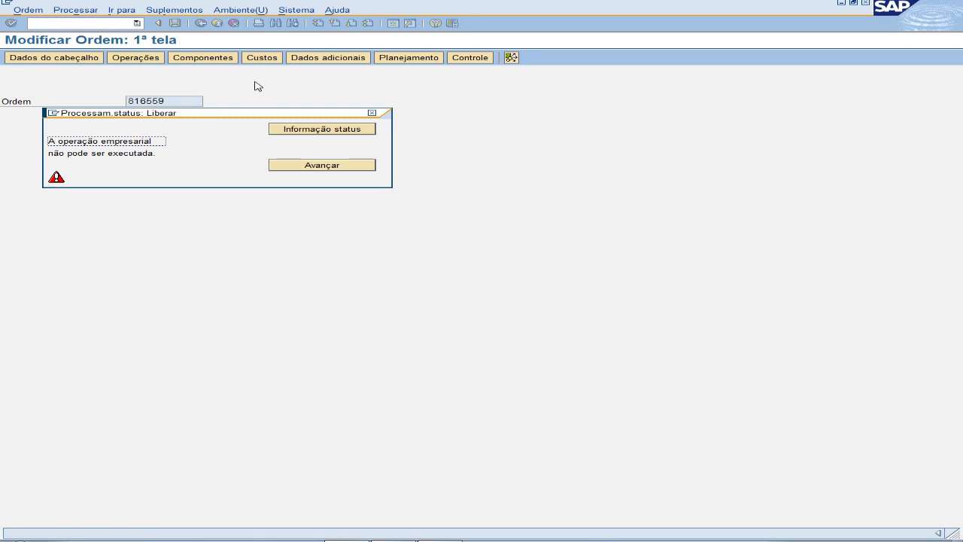
left_click(332, 168)
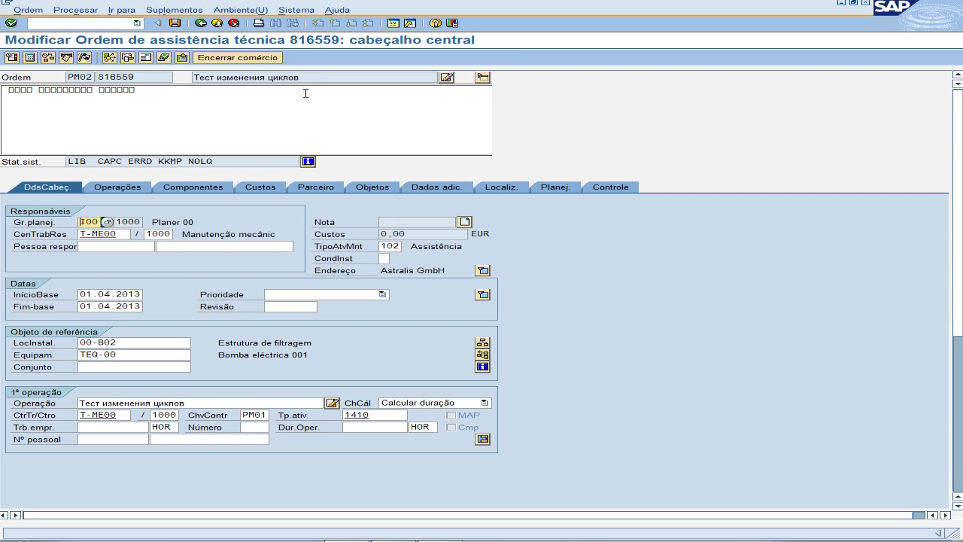
left_click(174, 23)
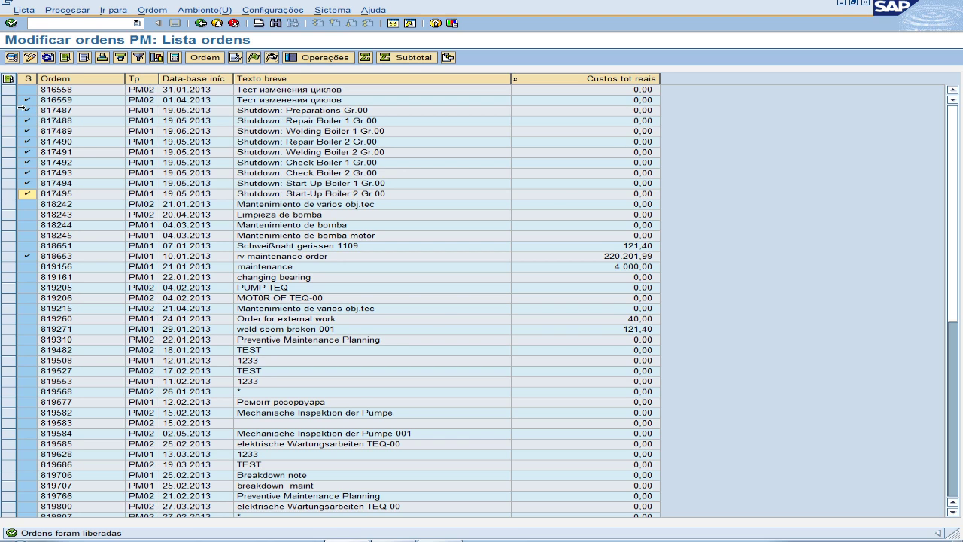
Select the same ten released orders and export them to Microsoft Excel as a Tabela with 1 key column.
left_click_drag(23, 100, 20, 202)
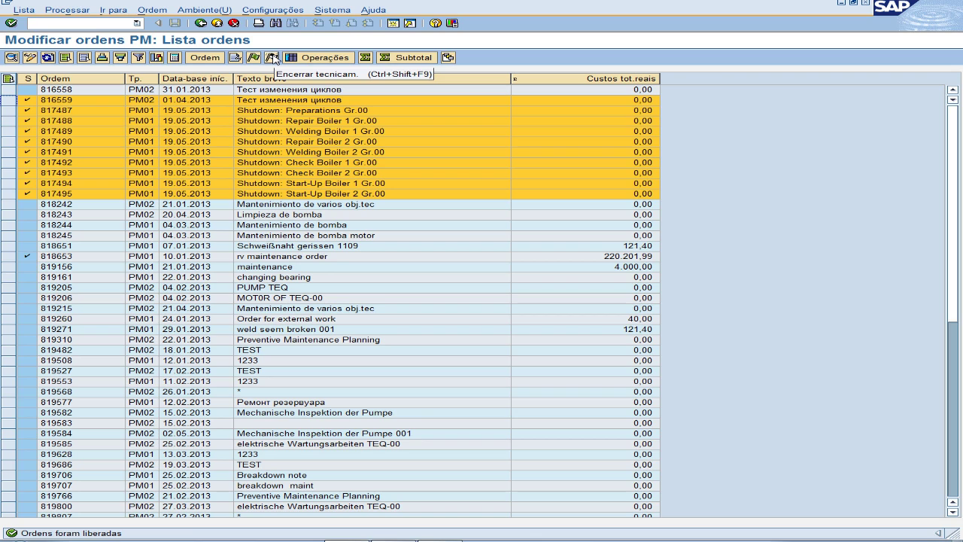
left_click(175, 58)
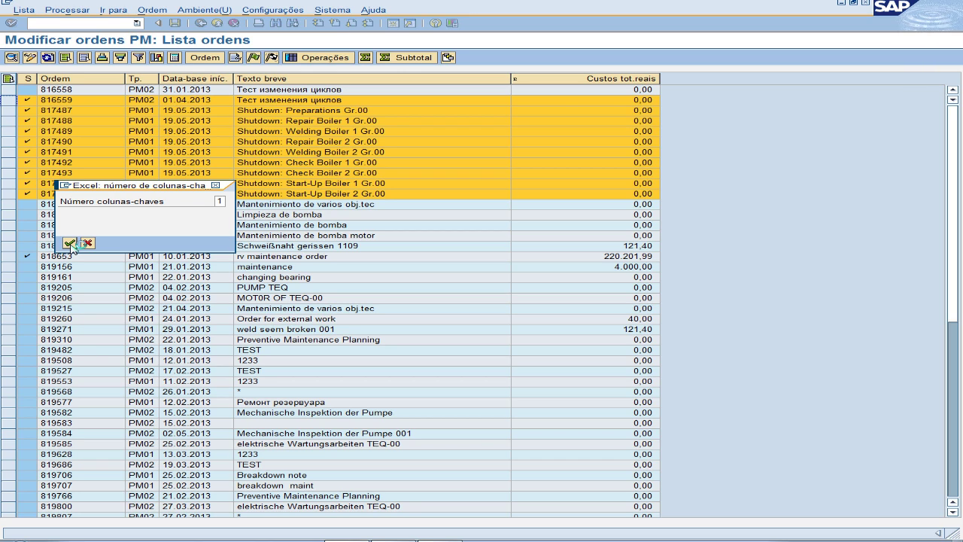
left_click(70, 243)
left_click(156, 201)
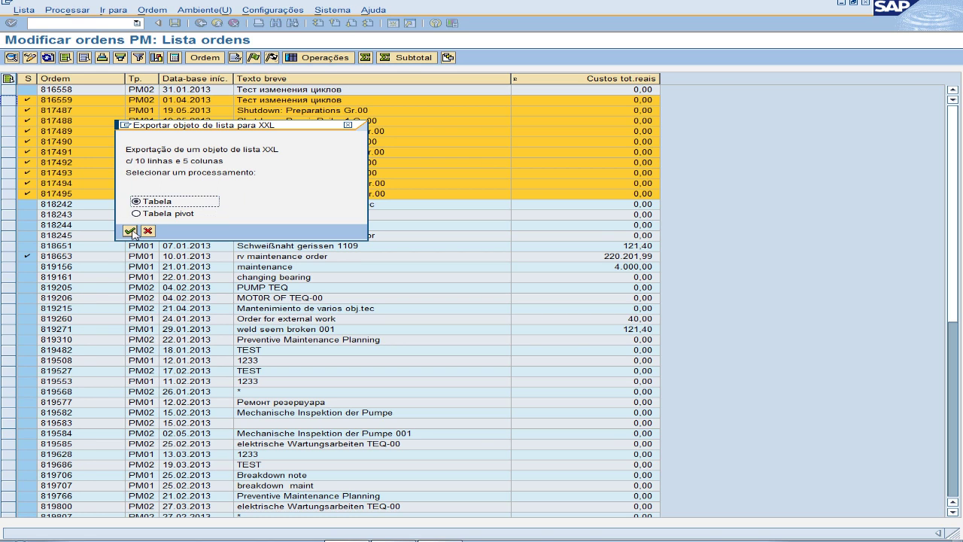
left_click(130, 231)
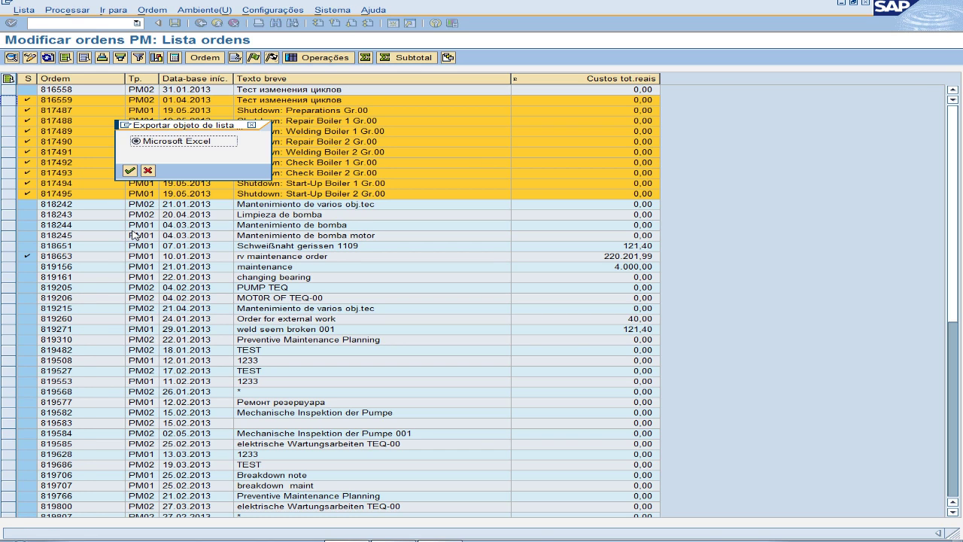
left_click(130, 171)
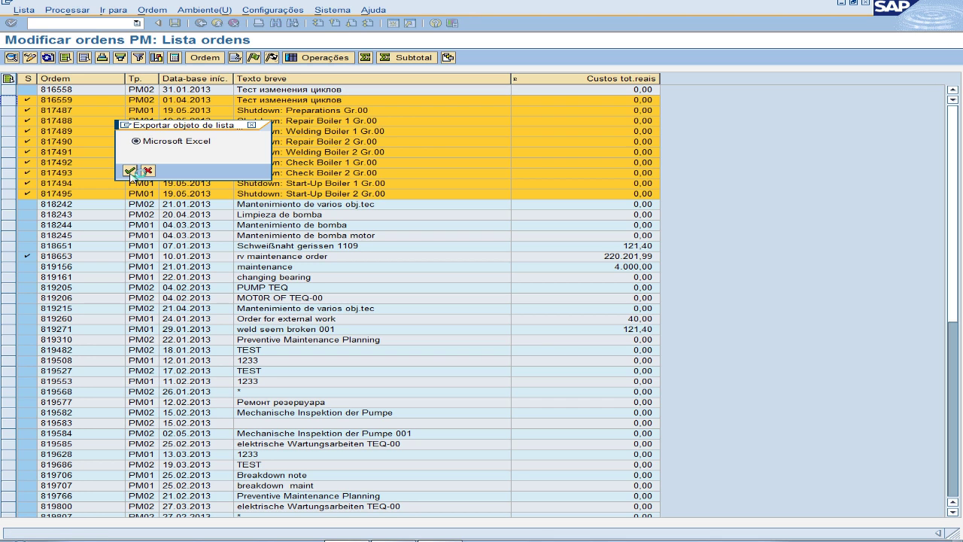